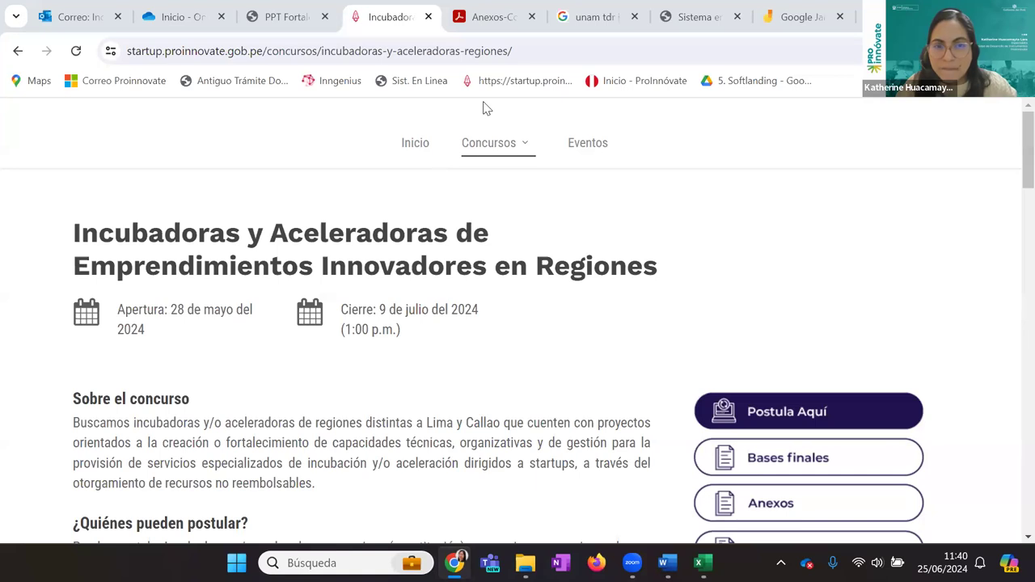
Show Anexo 2's section 3 Condiciones adicionales and mark the clause barring associated entities as suppliers
left_click(499, 13)
scroll(594, 425, "up", 5)
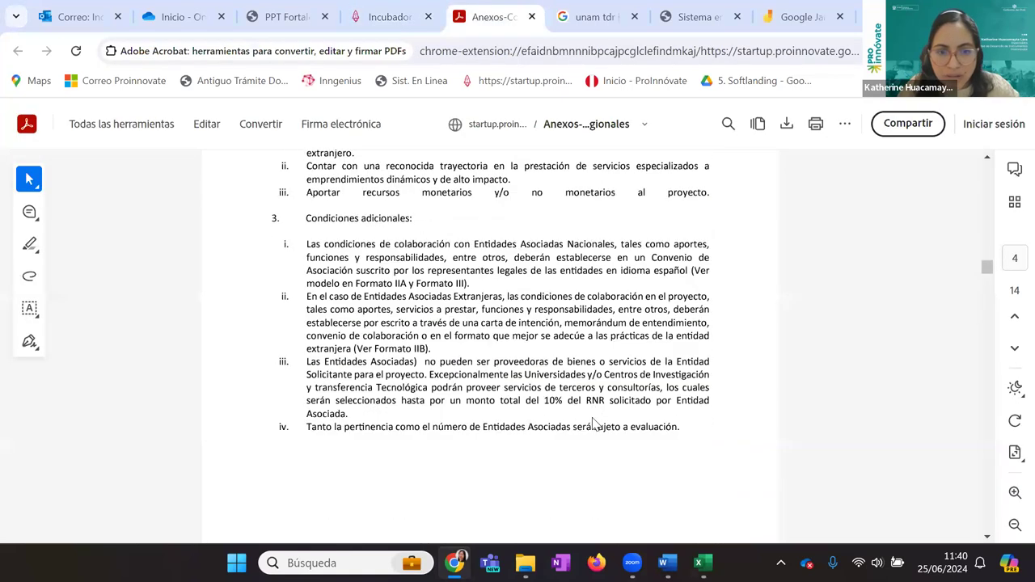
scroll(594, 425, "down", 3)
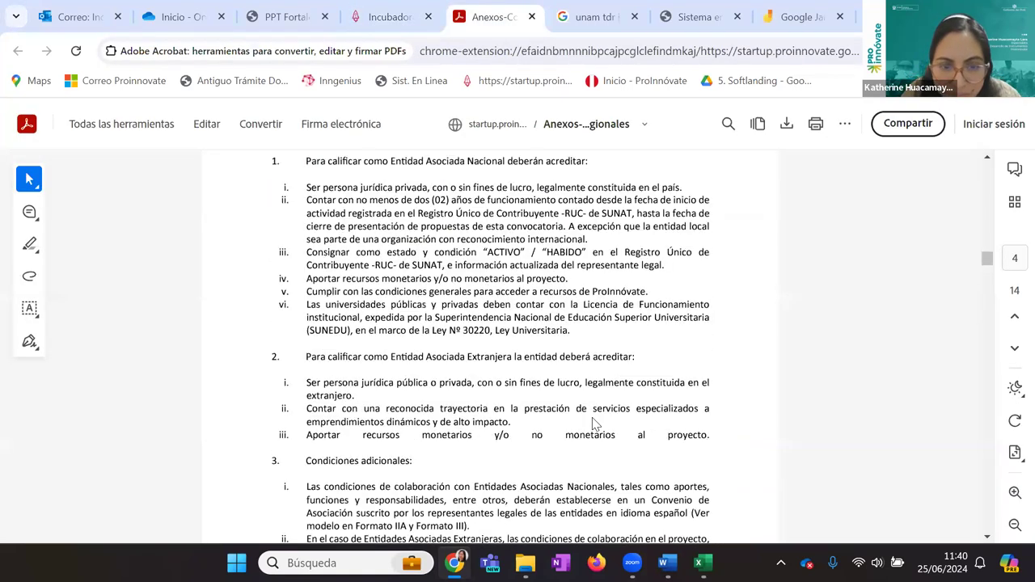
scroll(594, 425, "down", 1)
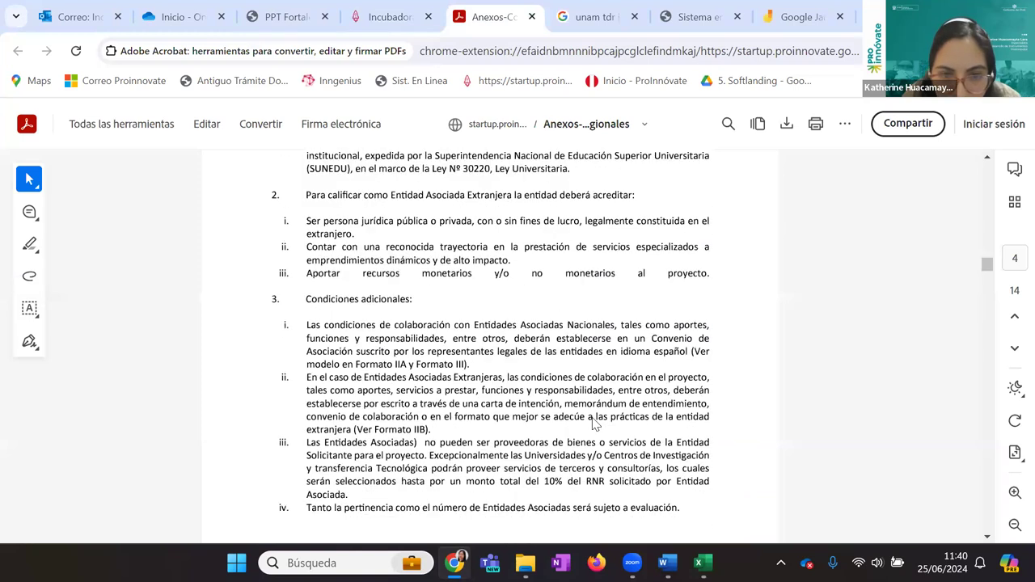
scroll(595, 425, "down", 1)
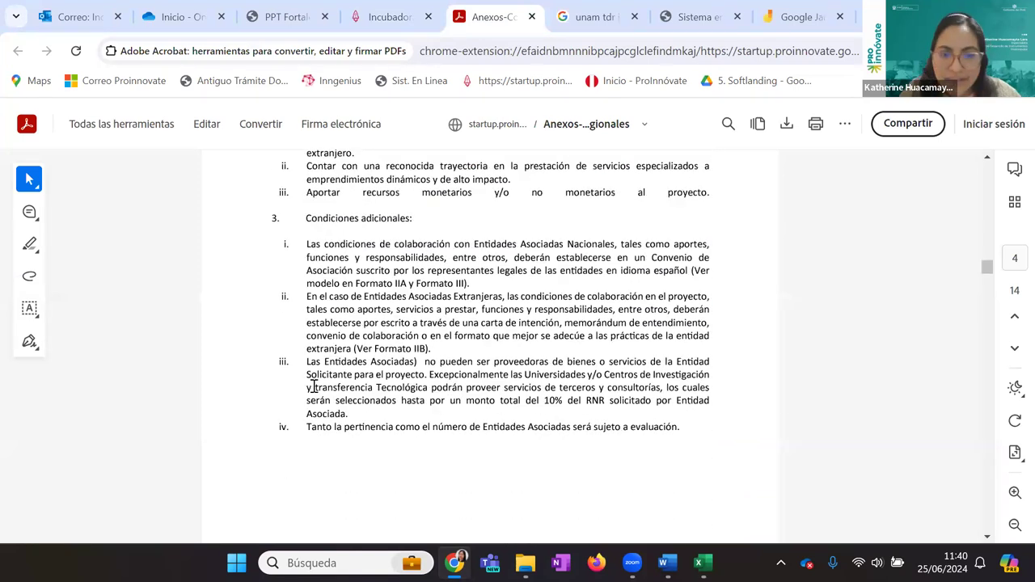
scroll(301, 388, "up", 3)
scroll(299, 390, "up", 2)
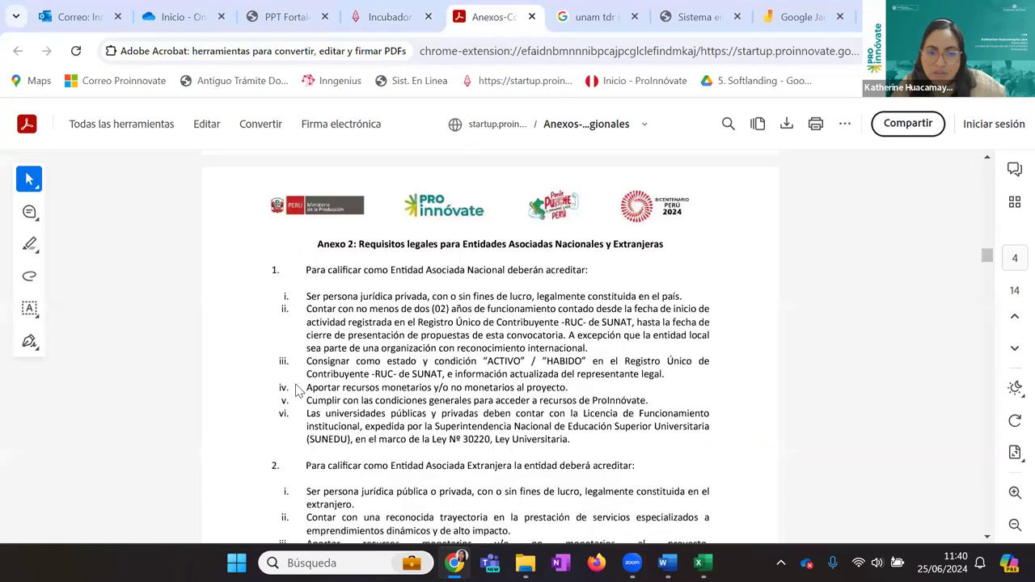
scroll(301, 388, "down", 5)
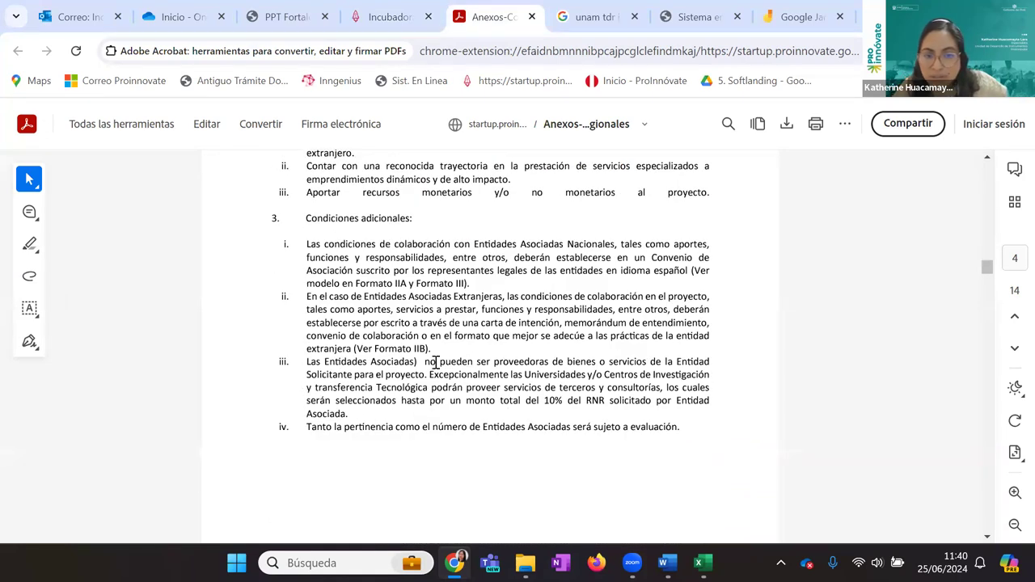
left_click_drag(427, 363, 429, 374)
left_click(418, 388)
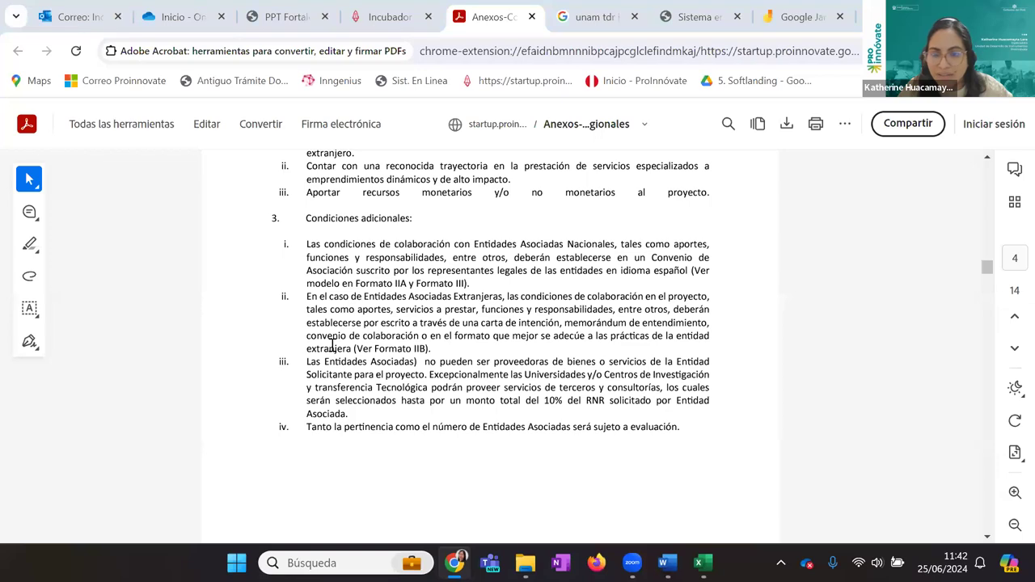
Finish reviewing Anexo 2, then return to the Sistema en Línea dashboard with the 34.33 application
scroll(573, 356, "up", 5)
scroll(573, 356, "down", 5)
scroll(570, 358, "up", 2)
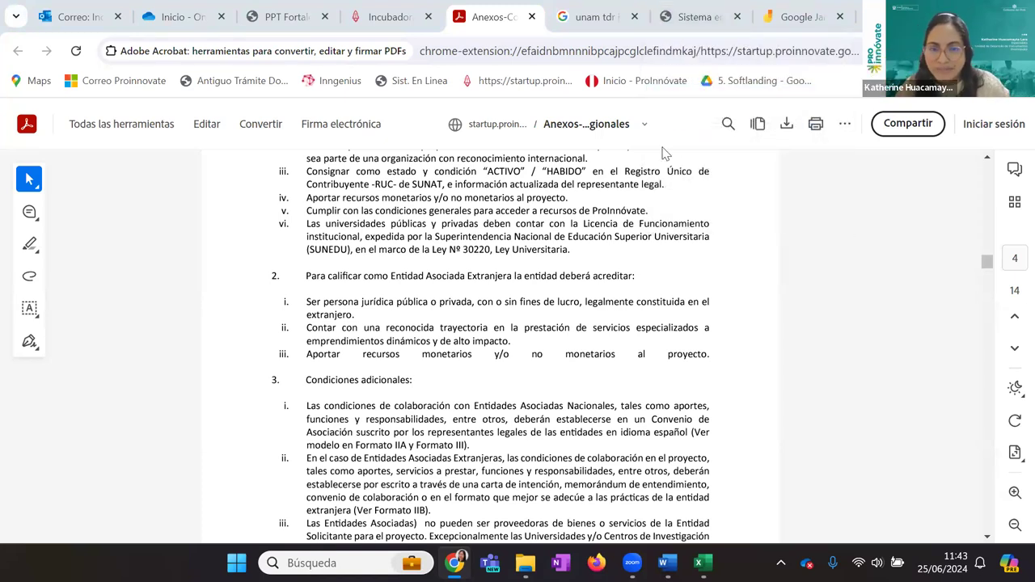
left_click(679, 15)
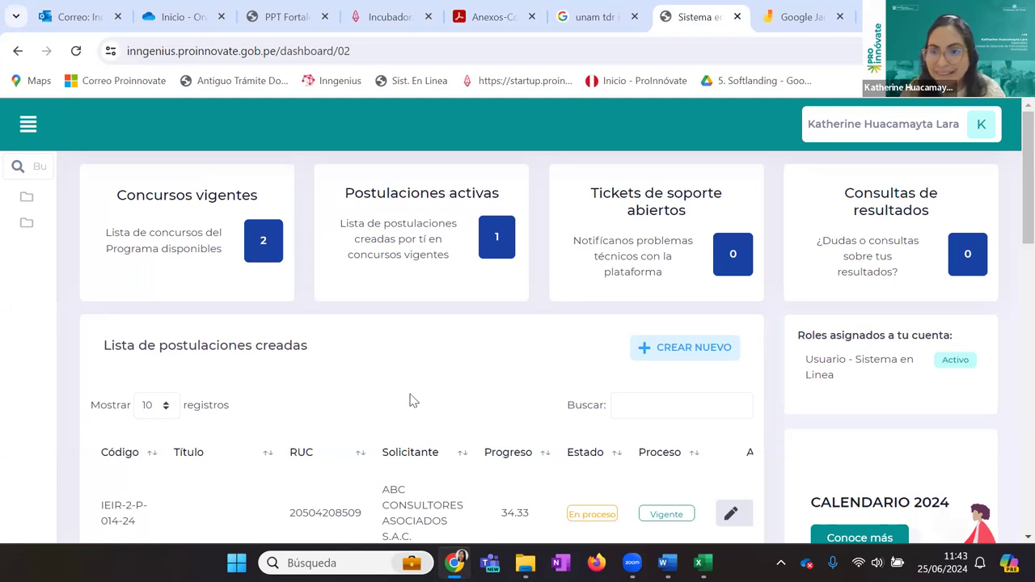
Open the contest's Postula Aquí login from the Incubadoras page, then return to the dashboard
left_click(422, 10)
scroll(743, 437, "down", 1)
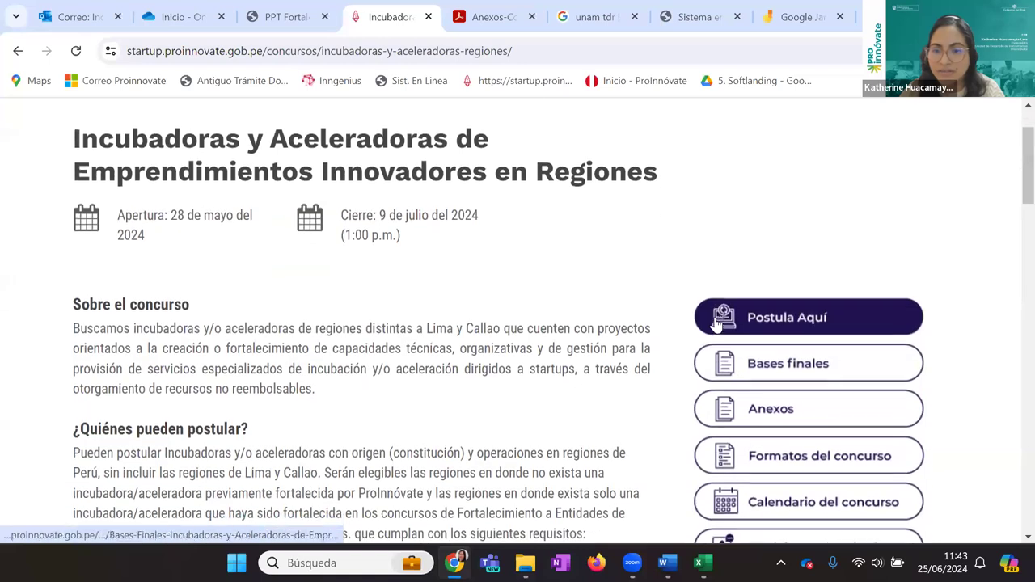
left_click(722, 321)
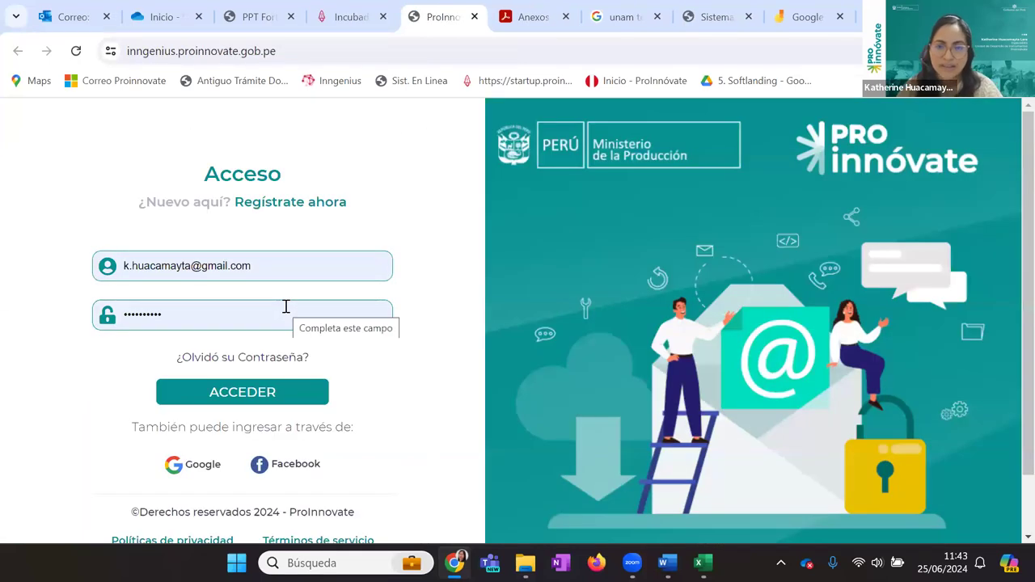
scroll(285, 306, "down", 1)
scroll(285, 306, "up", 1)
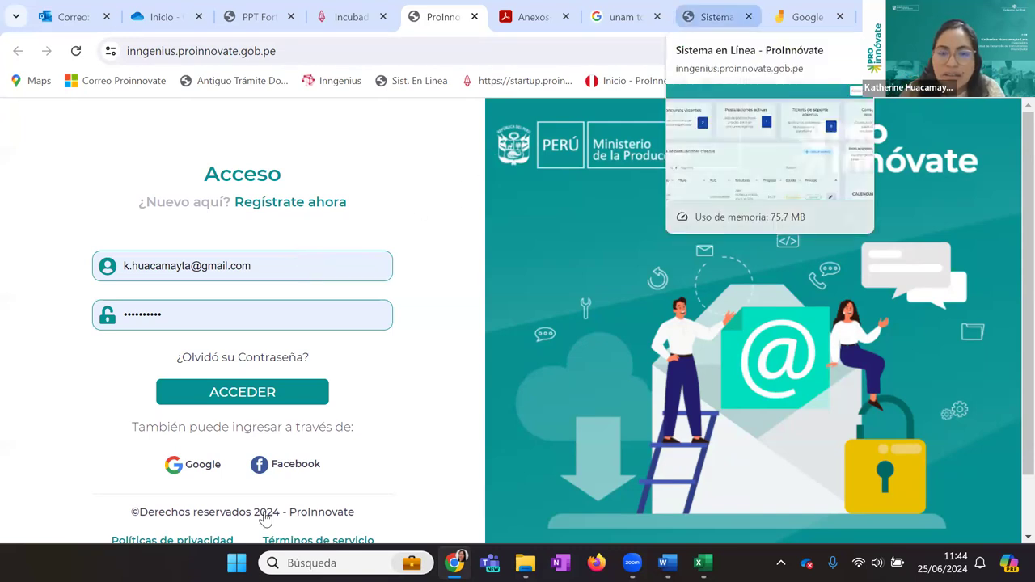
left_click(712, 18)
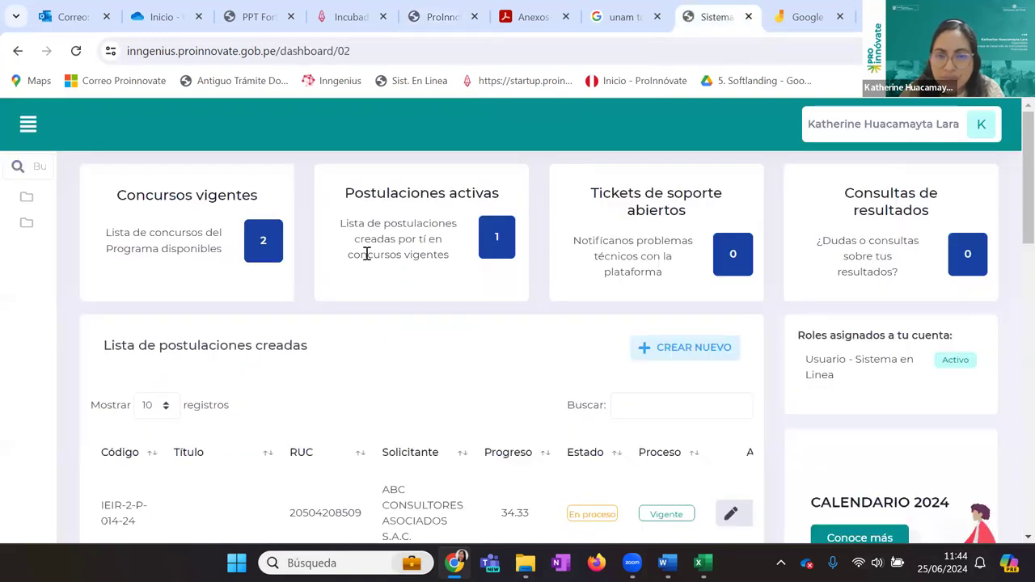
Start a new application to the regional incubators contest, confirming with Sí, quiero postular
left_click(273, 255)
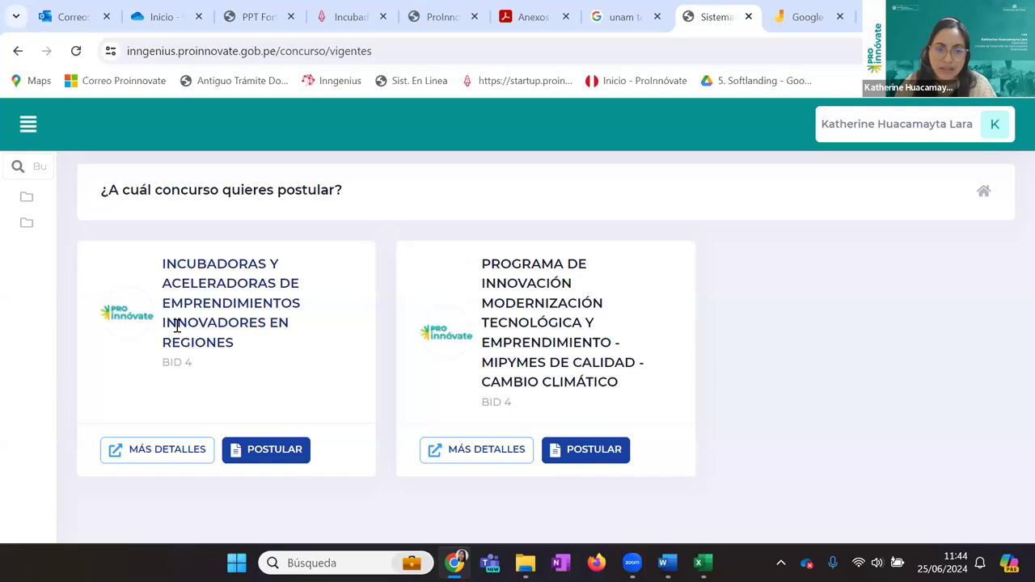
left_click(232, 454)
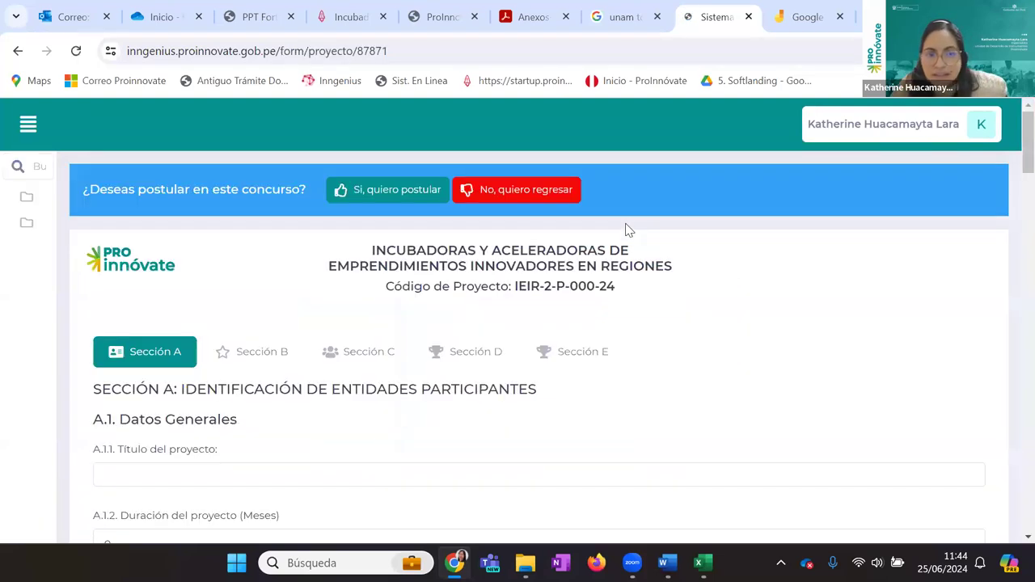
left_click(373, 194)
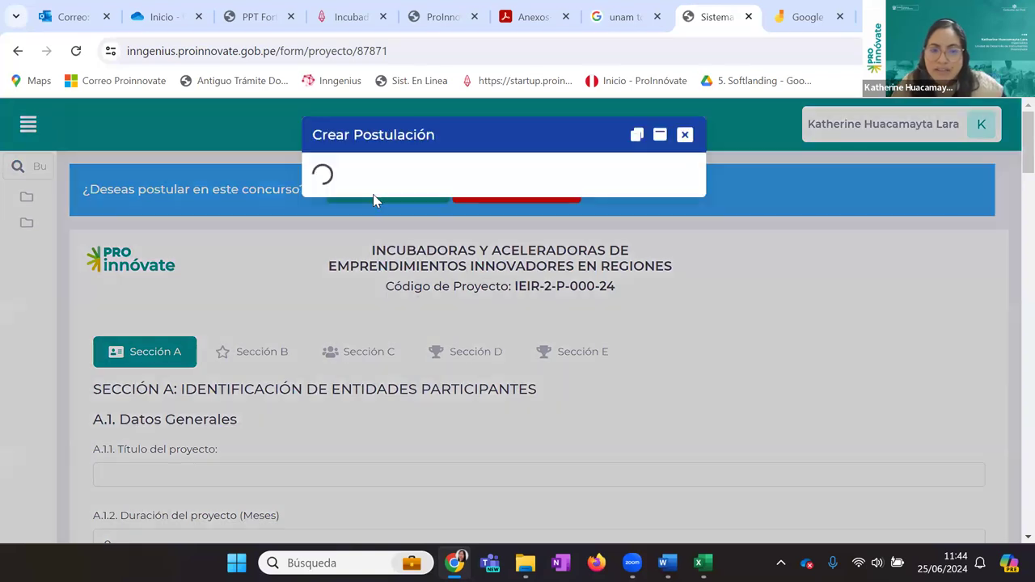
scroll(515, 245, "down", 2)
scroll(515, 245, "down", 2)
scroll(513, 245, "up", 4)
scroll(512, 245, "down", 6)
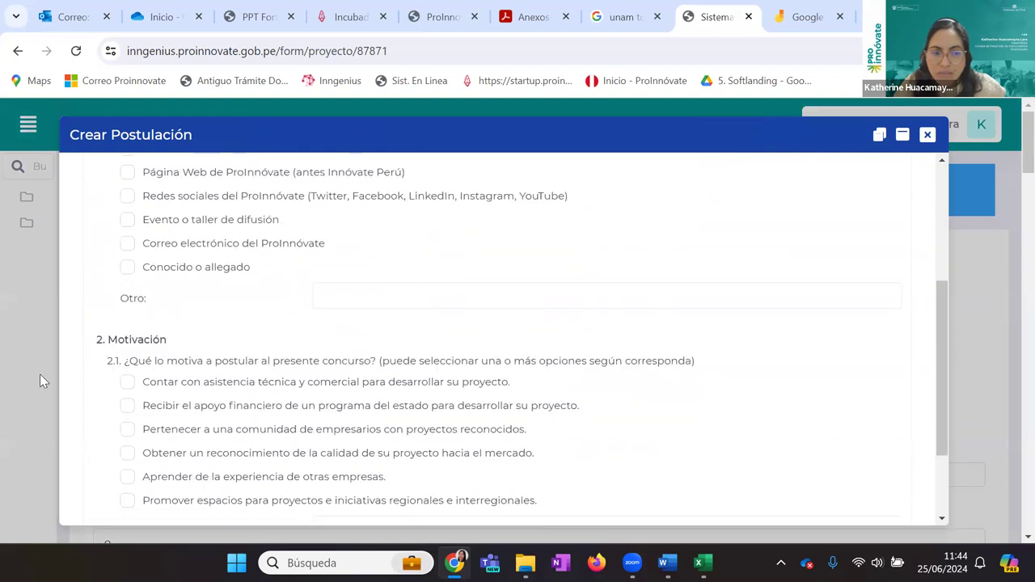
scroll(231, 363, "down", 2)
scroll(278, 421, "up", 5)
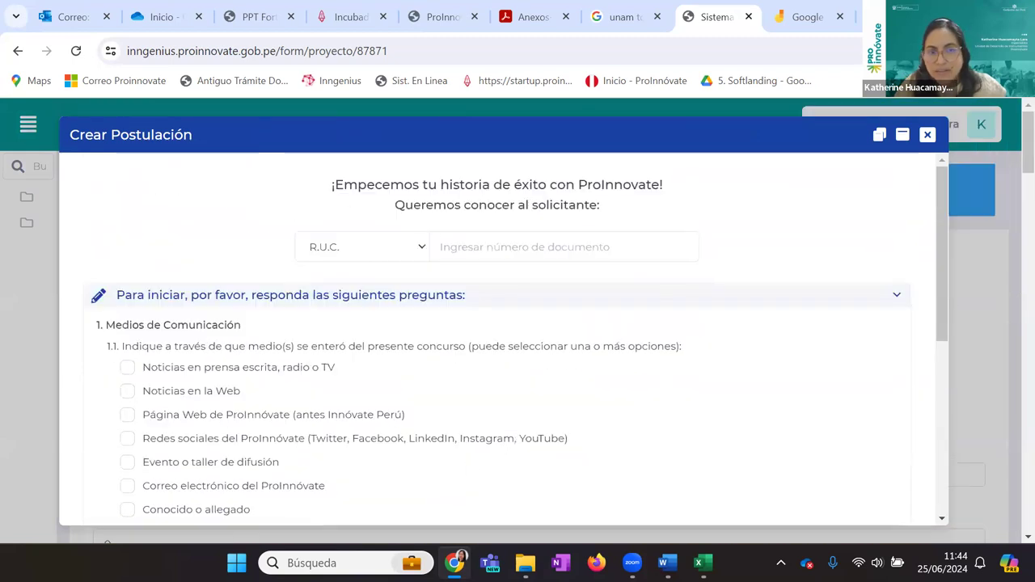
Check the presentation deck and new application form tabs, then return to the dashboard
left_click(267, 10)
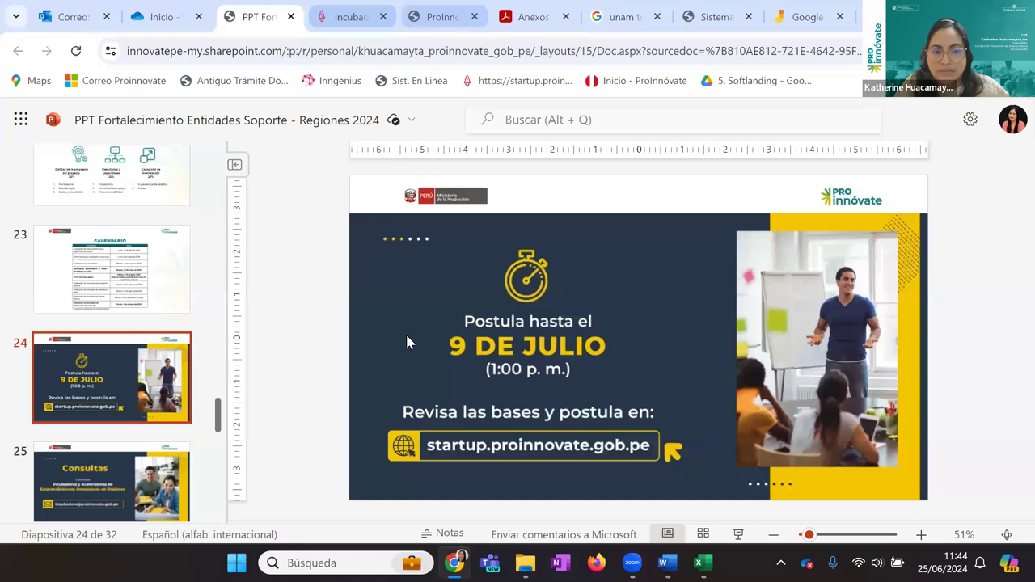
key("ctrl+Tab")
key("ctrl+Tab")
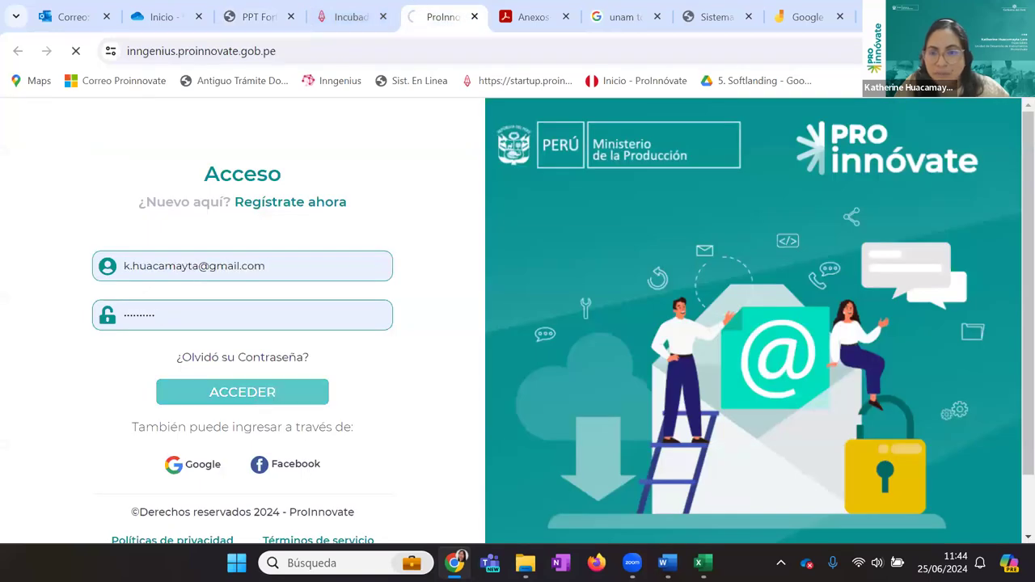
left_click(706, 11)
scroll(496, 296, "down", 5)
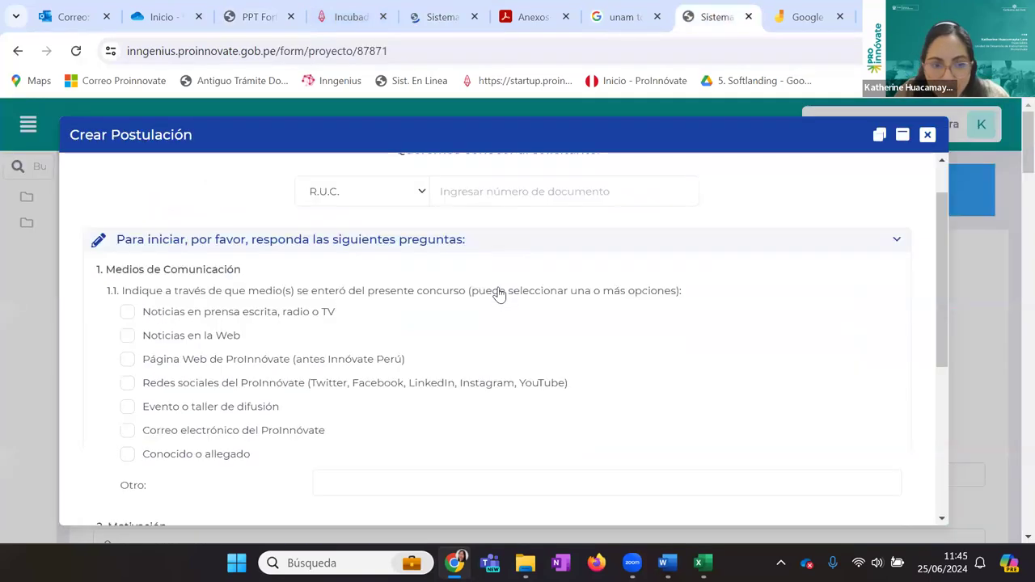
left_click(437, 16)
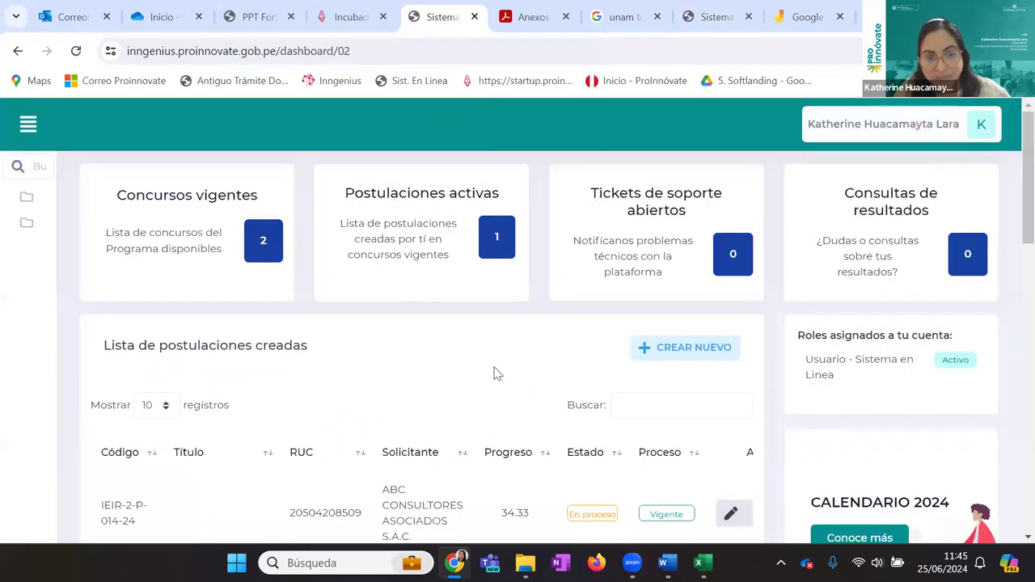
Edit the in-progress ABC Consultores application and select its project code in Sección A
scroll(504, 372, "down", 2)
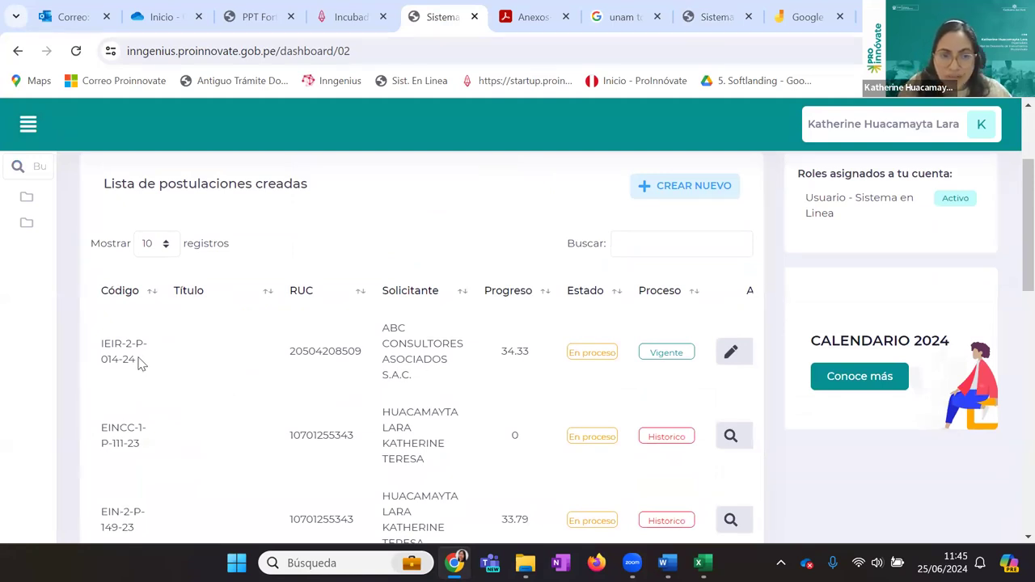
left_click_drag(139, 362, 102, 340)
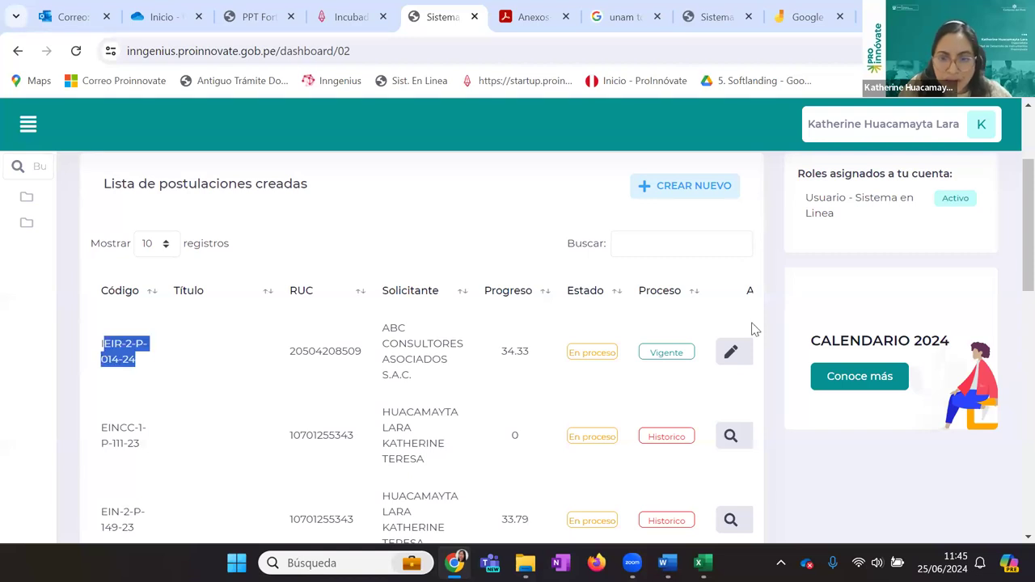
left_click(720, 353)
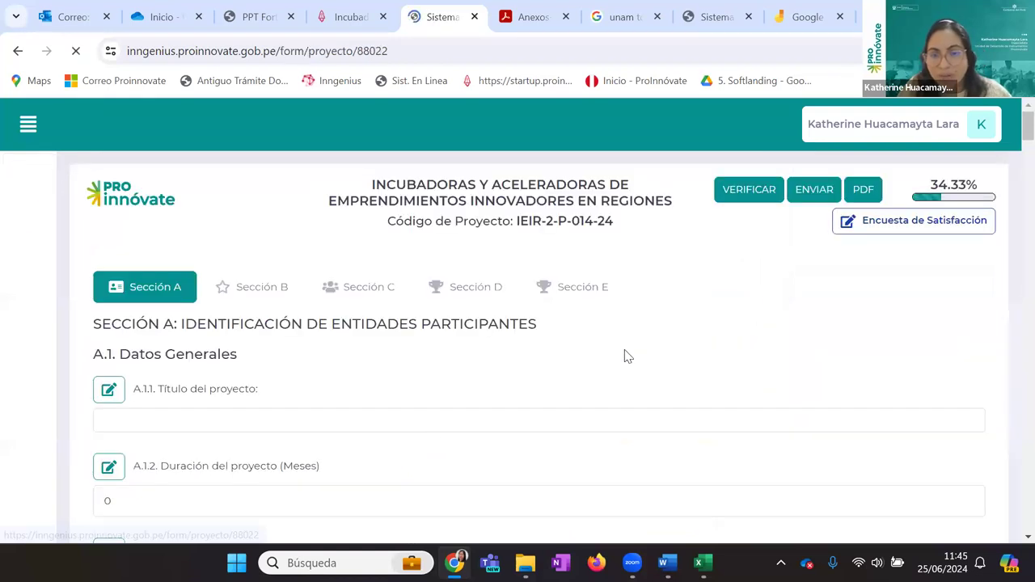
left_click_drag(520, 221, 515, 221)
left_click_drag(631, 220, 640, 218)
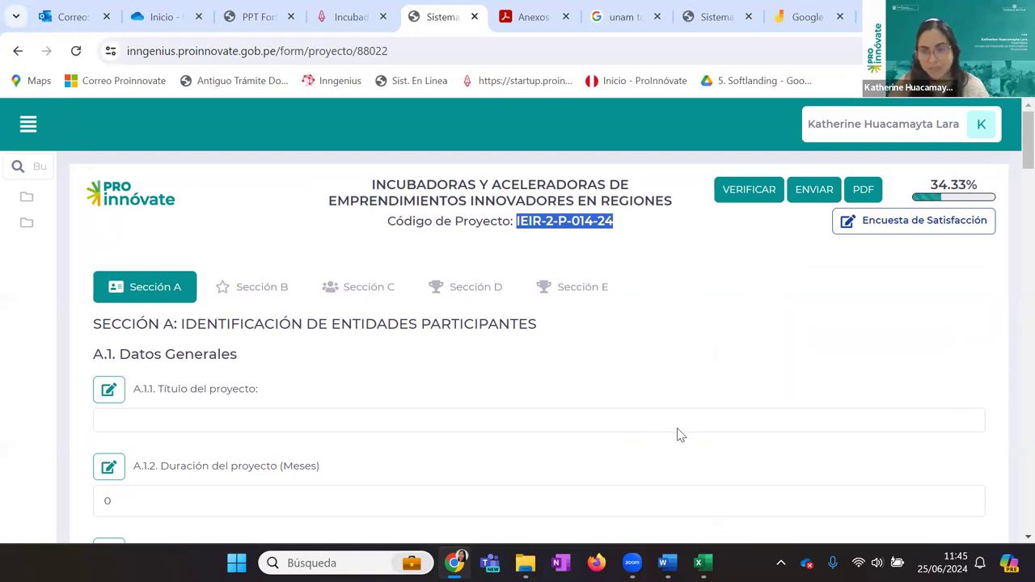
left_click(579, 258)
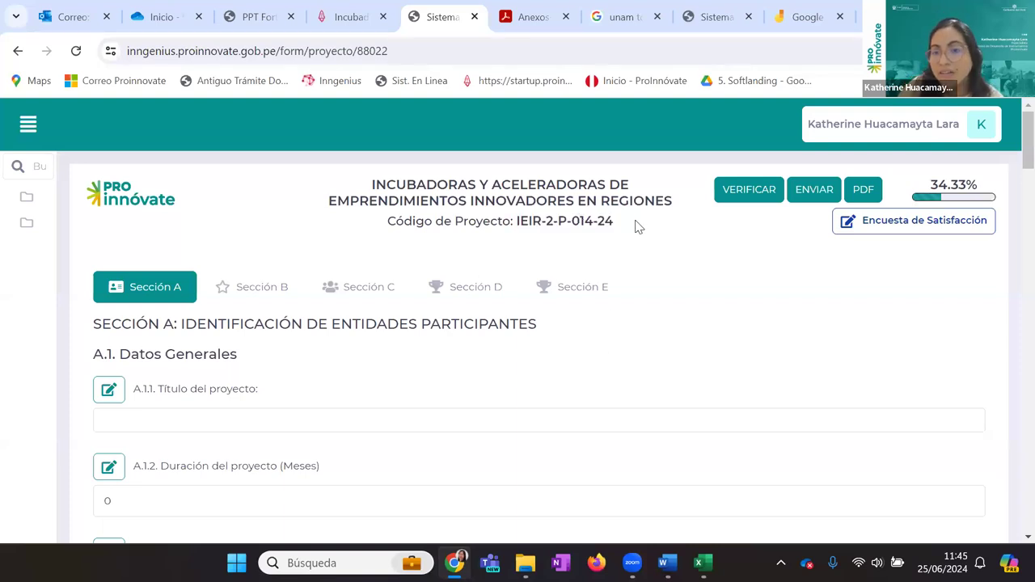
left_click_drag(623, 223, 515, 224)
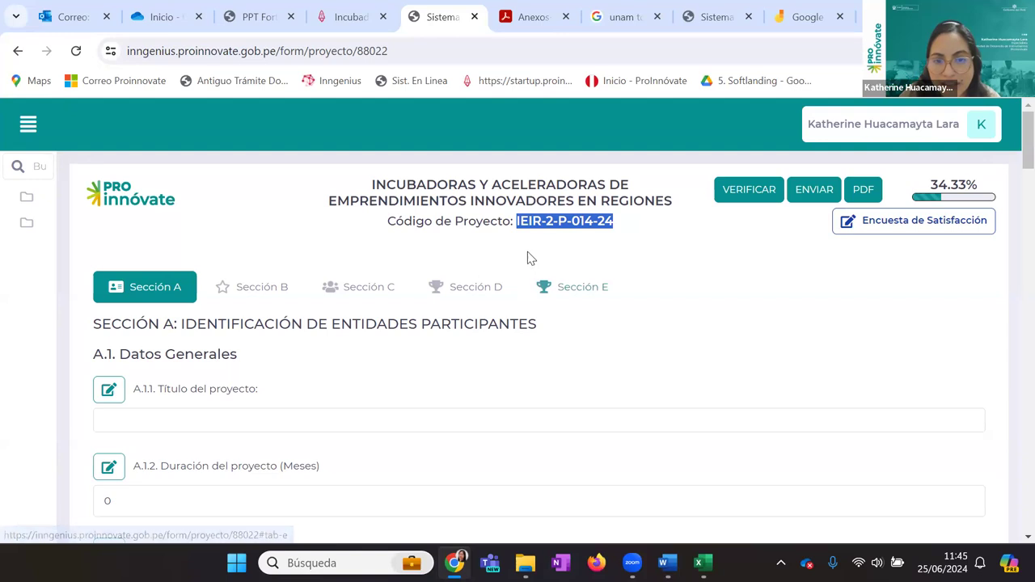
left_click(620, 256)
scroll(492, 427, "down", 15)
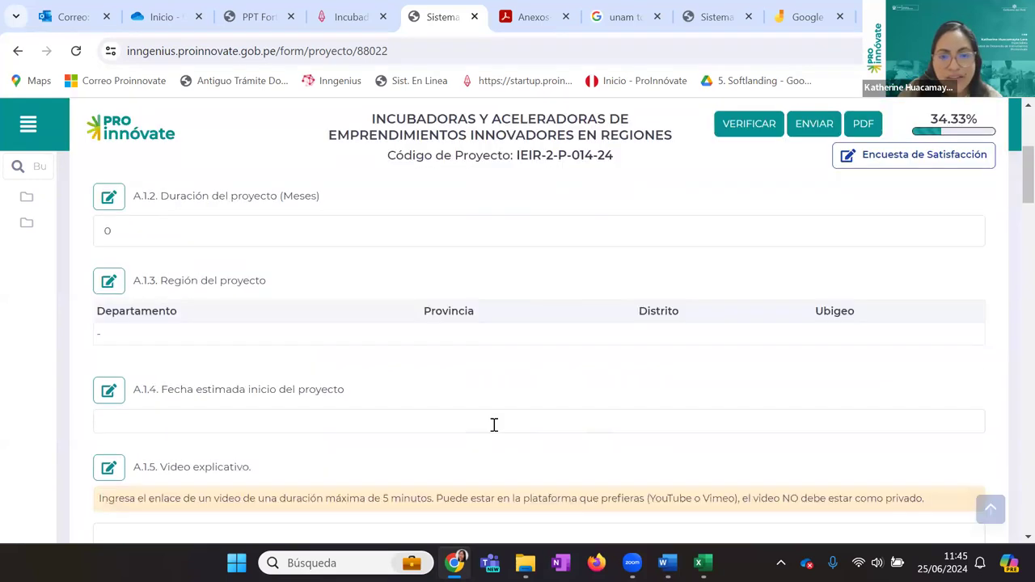
scroll(496, 431, "down", 15)
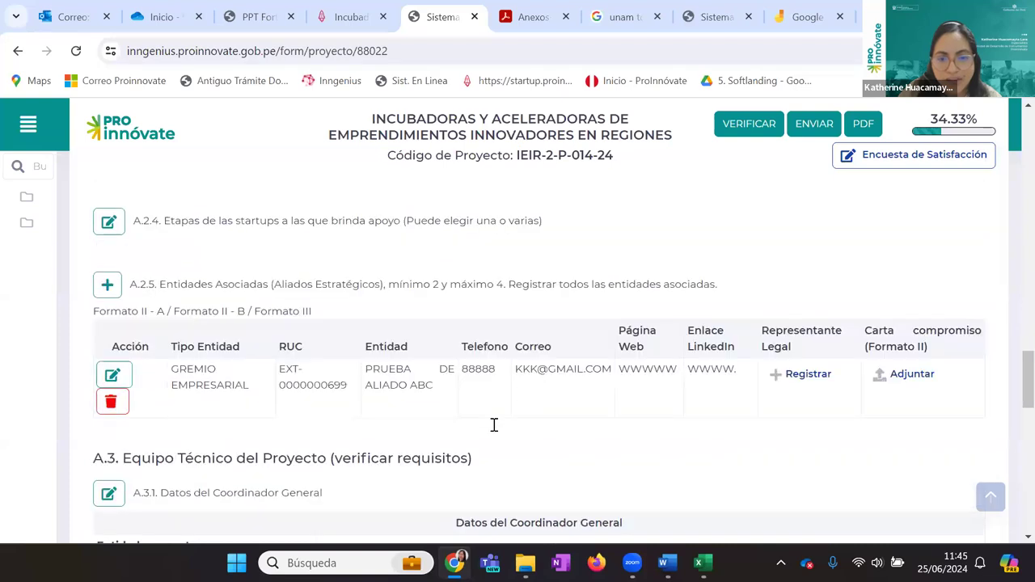
scroll(496, 428, "up", 3)
scroll(496, 429, "up", 15)
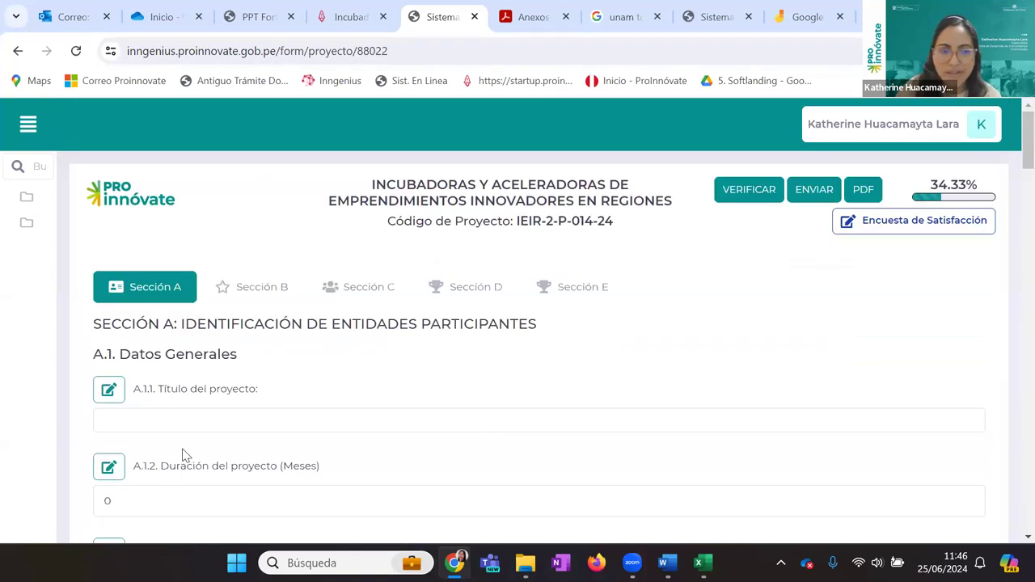
scroll(183, 453, "down", 5)
scroll(183, 457, "up", 5)
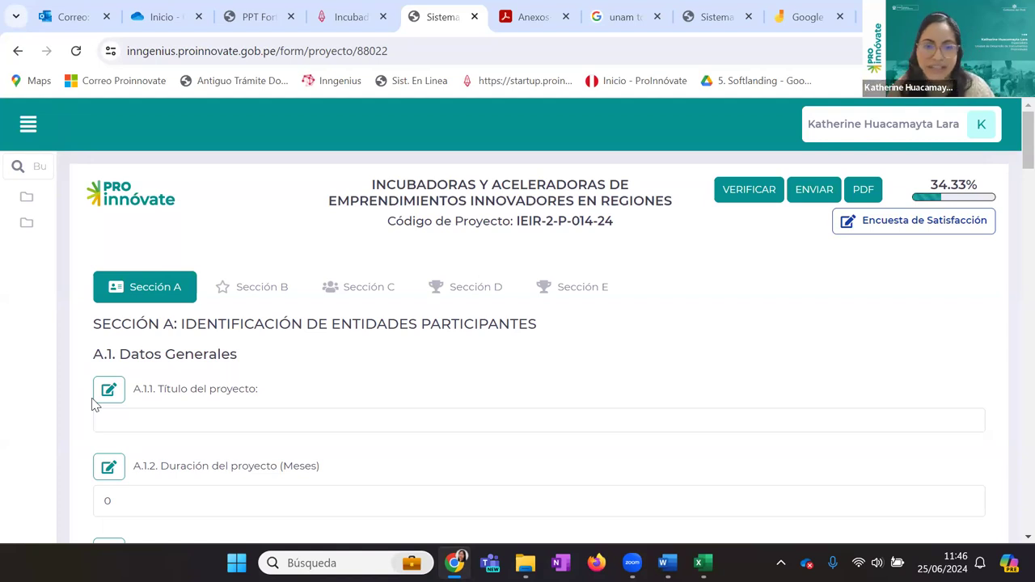
scroll(203, 384, "down", 1)
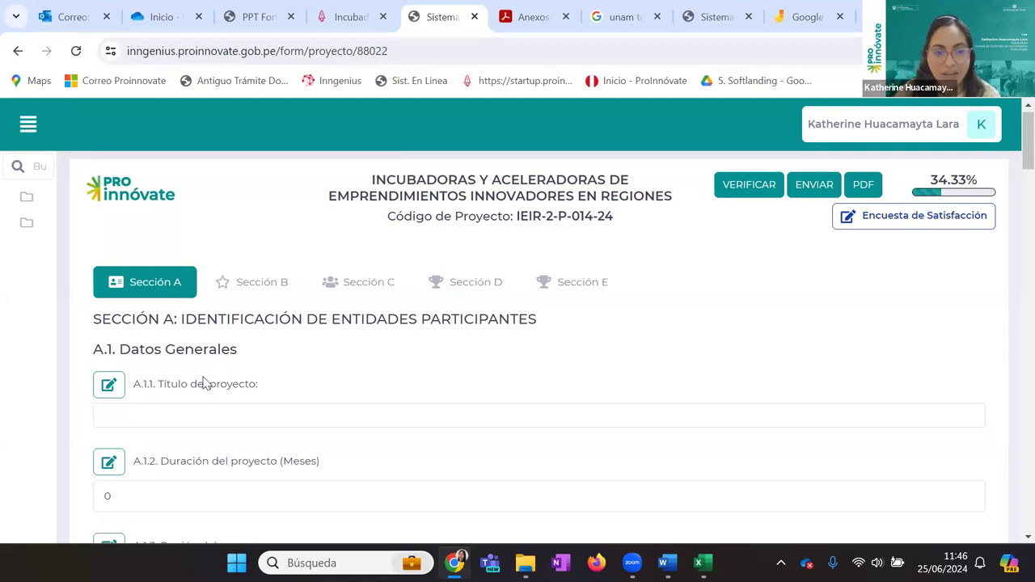
scroll(226, 353, "down", 1)
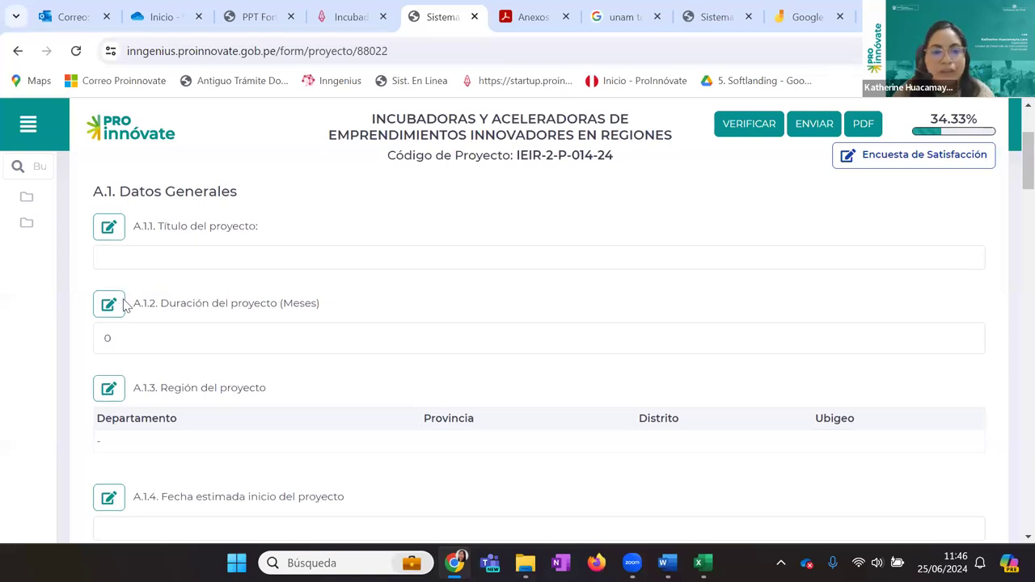
scroll(122, 303, "down", 2)
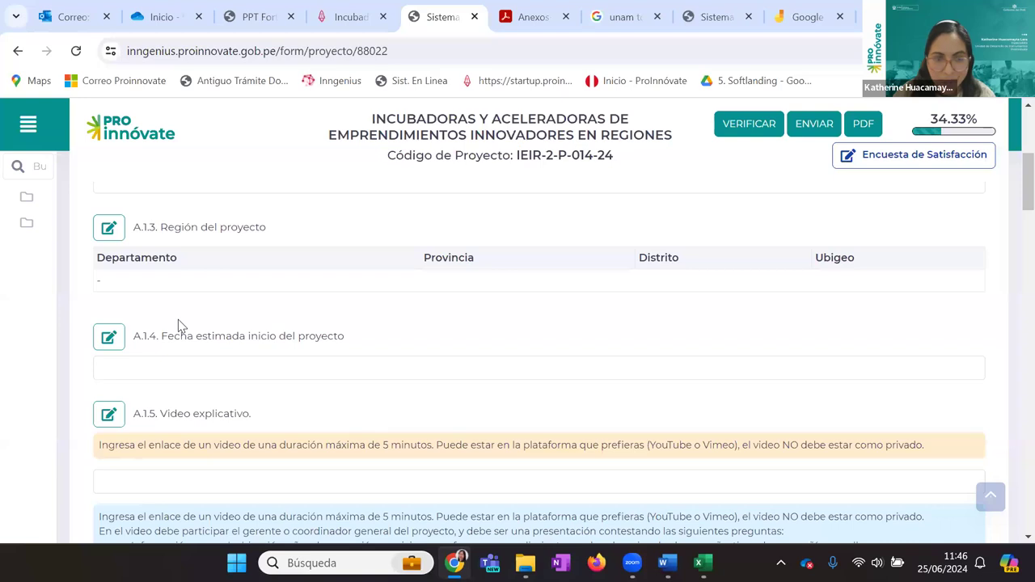
scroll(180, 325, "down", 1)
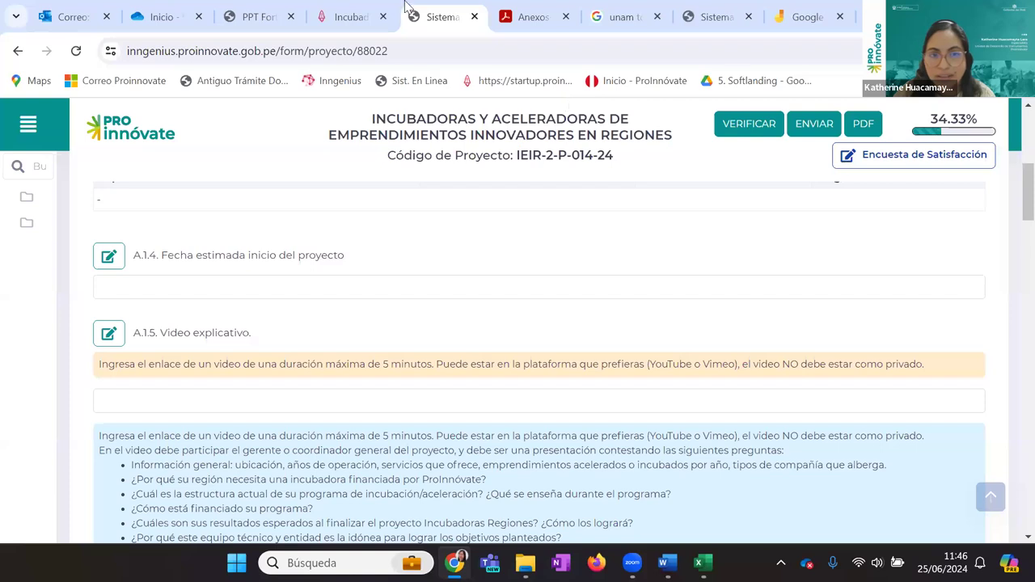
left_click(254, 16)
scroll(180, 323, "down", 3)
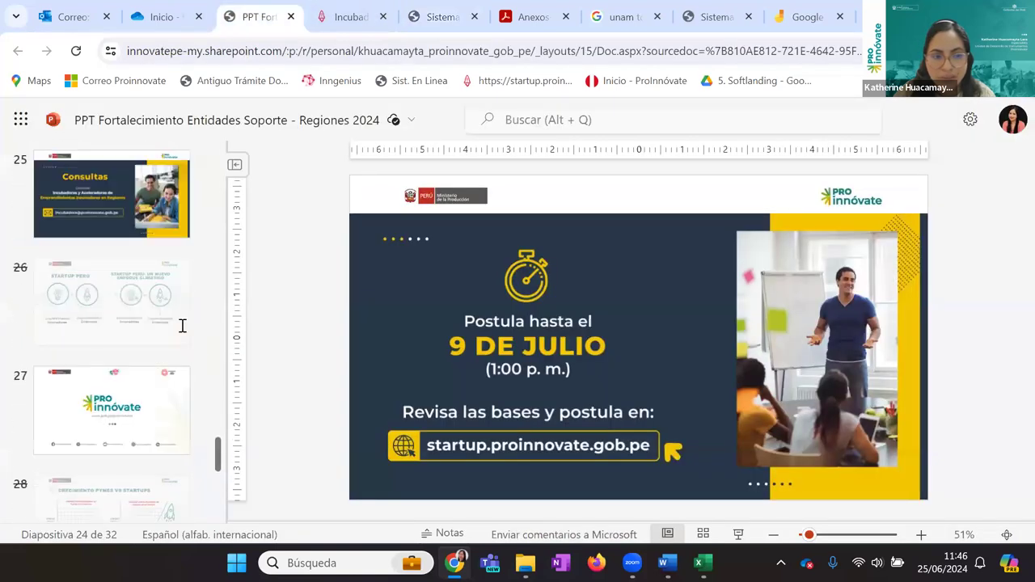
scroll(113, 323, "up", 4)
left_click(97, 252)
left_click(647, 477)
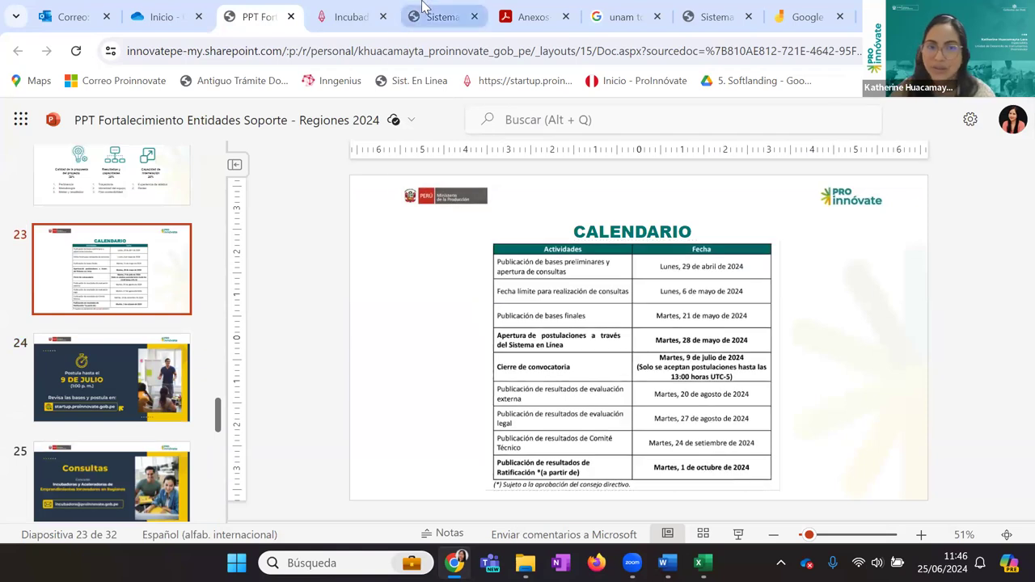
left_click(432, 10)
scroll(408, 339, "up", 1)
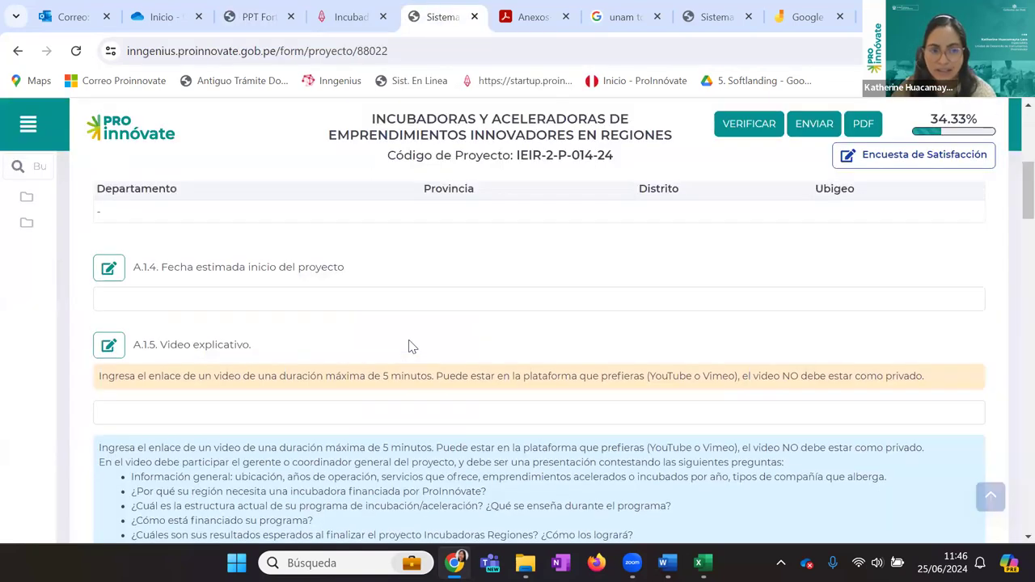
scroll(408, 345, "down", 1)
scroll(408, 344, "down", 1)
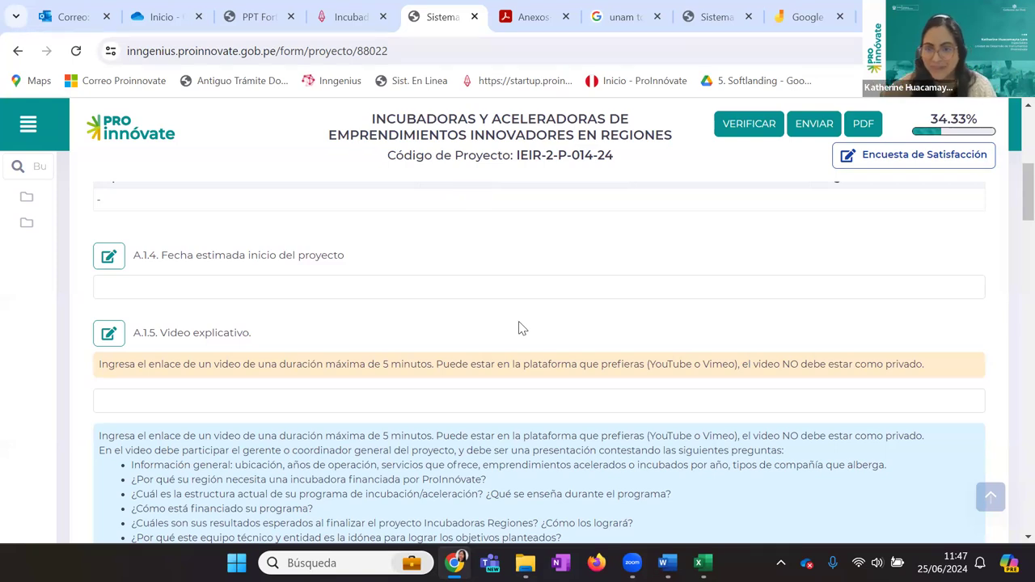
scroll(521, 328, "down", 1)
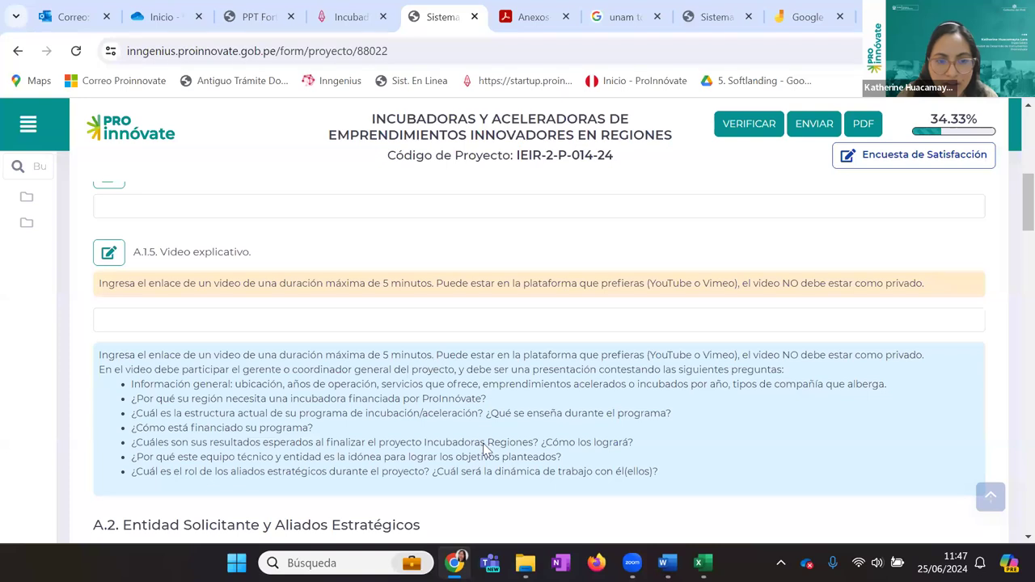
scroll(485, 450, "down", 1)
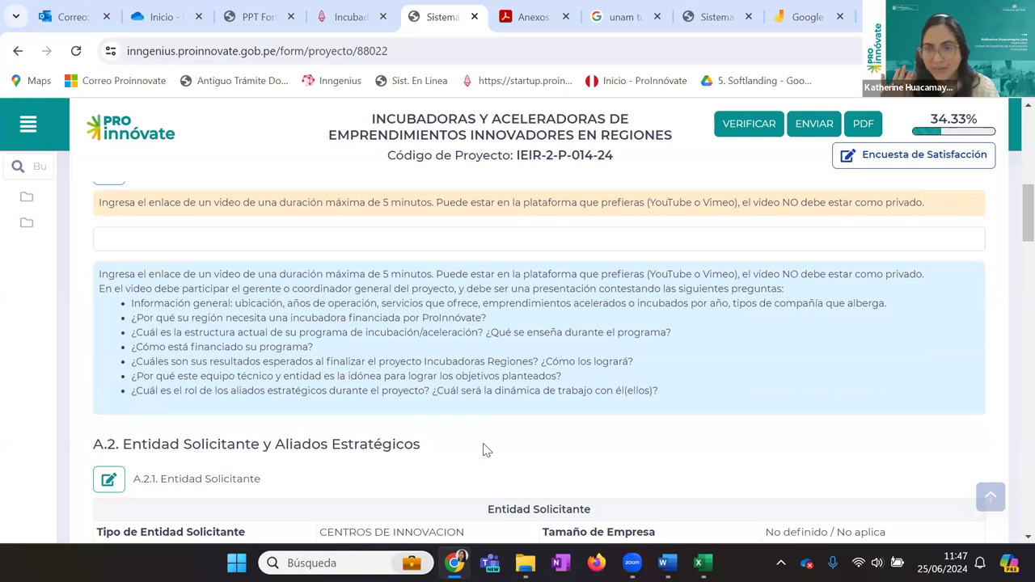
scroll(498, 451, "down", 3)
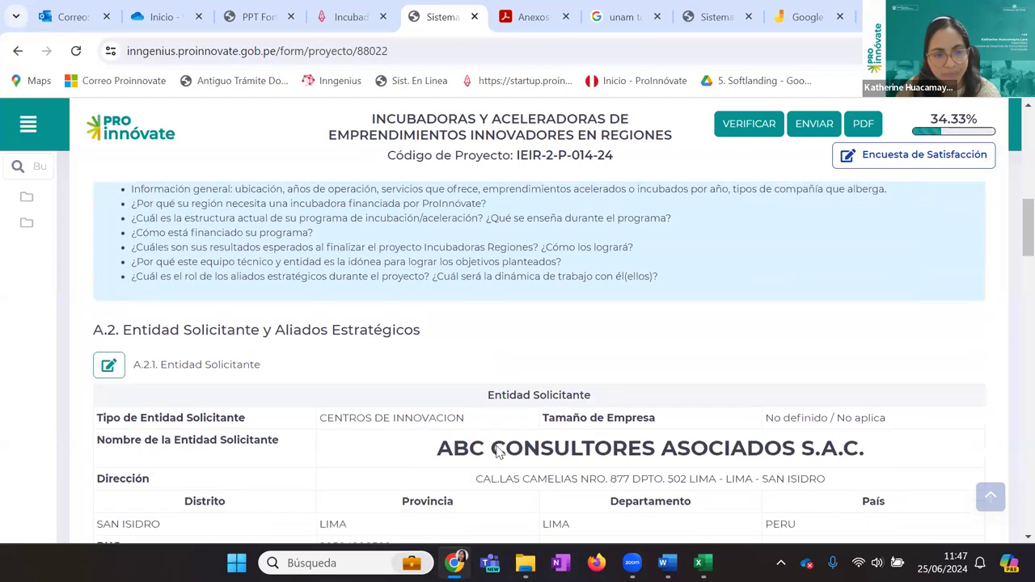
scroll(498, 452, "down", 1)
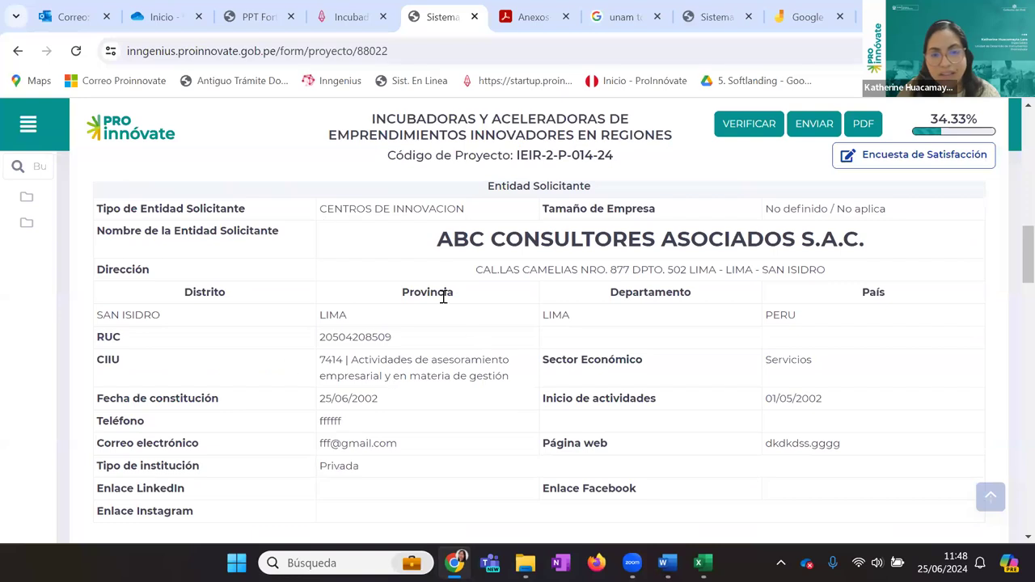
scroll(442, 297, "down", 1)
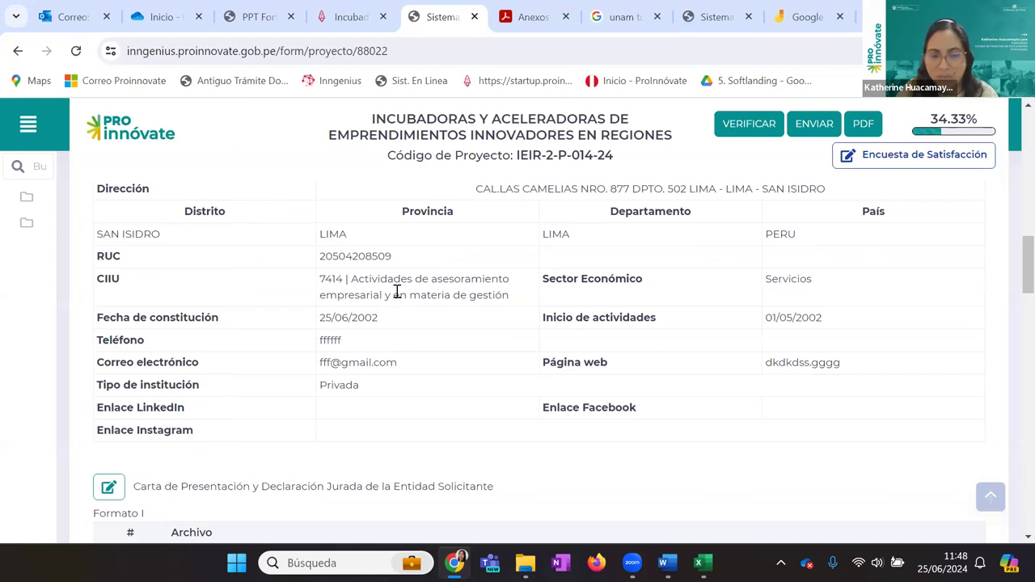
scroll(421, 369, "up", 1)
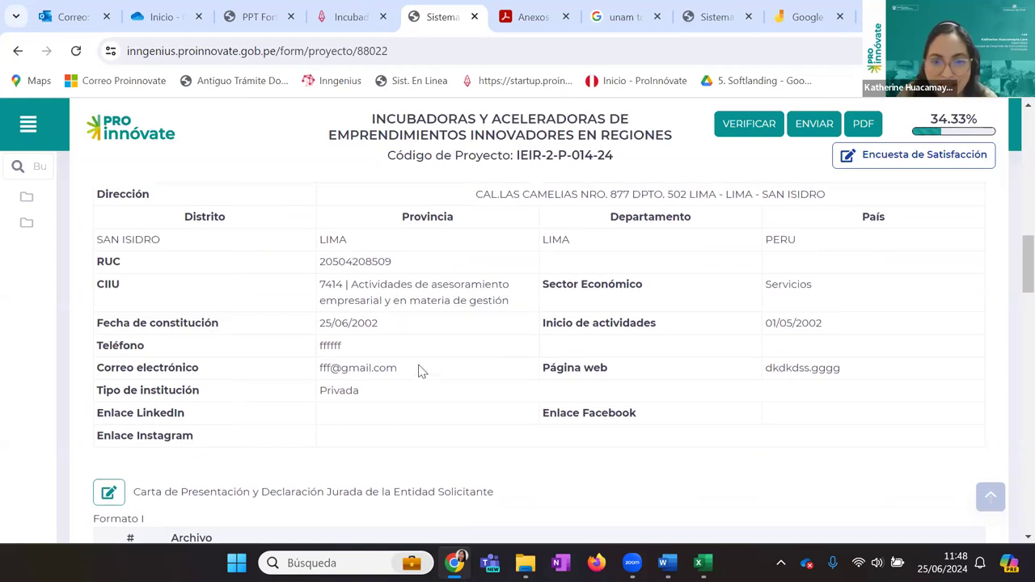
scroll(419, 360, "down", 1)
left_click_drag(404, 371, 315, 372)
scroll(458, 378, "up", 2)
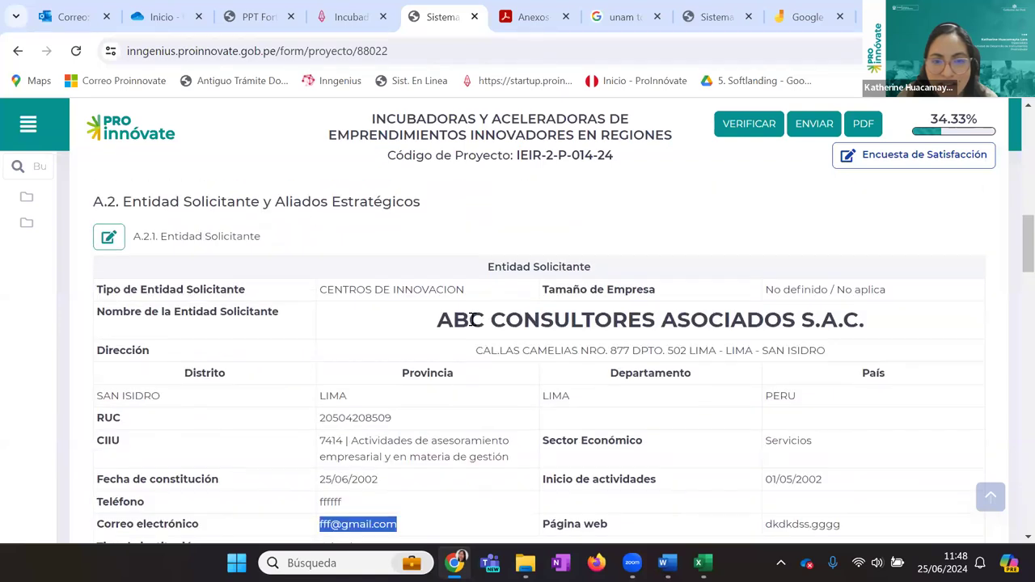
scroll(472, 323, "down", 5)
scroll(473, 324, "up", 4)
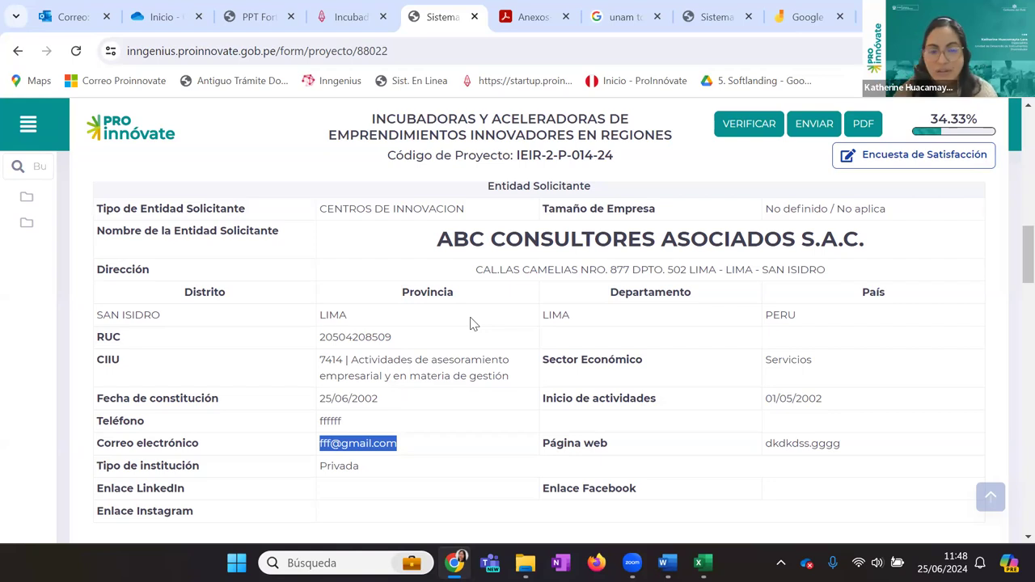
scroll(473, 323, "down", 10)
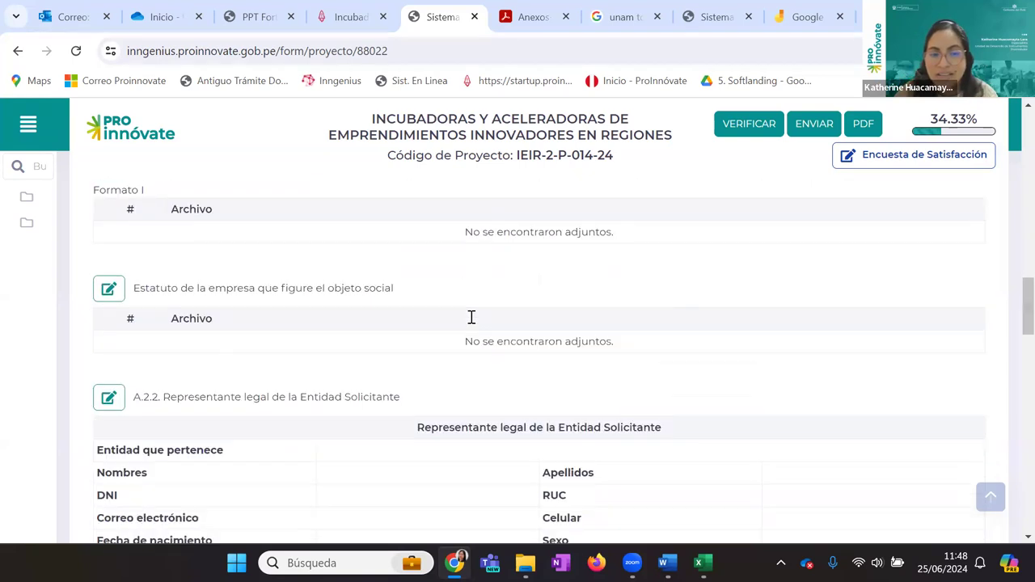
scroll(471, 320, "down", 2)
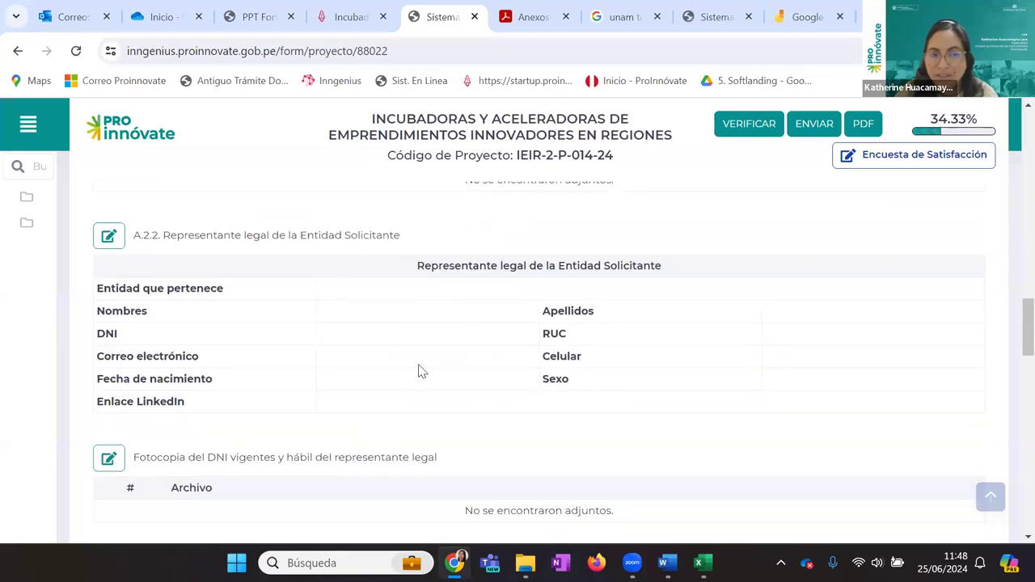
scroll(418, 370, "up", 4)
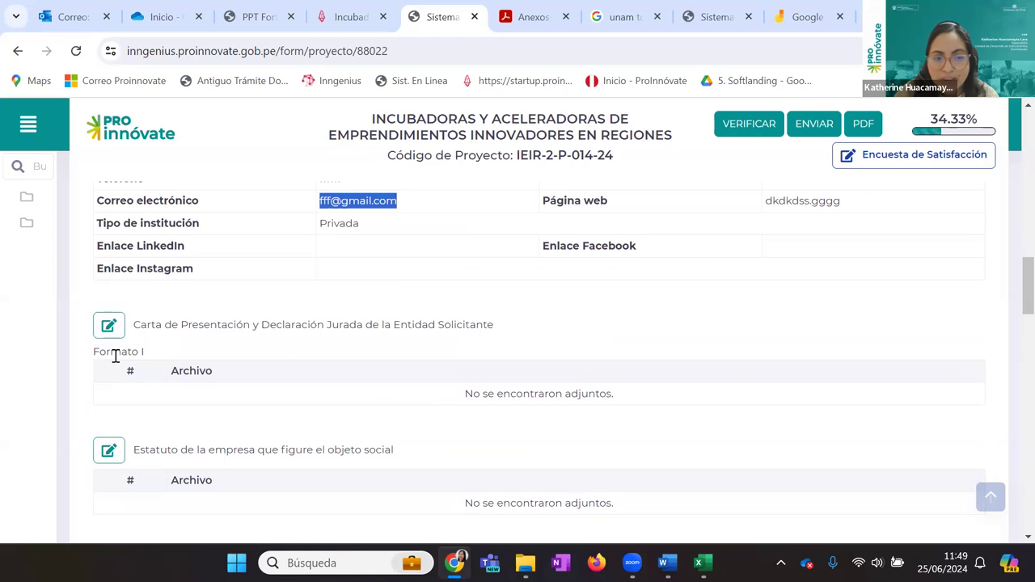
scroll(115, 356, "down", 1)
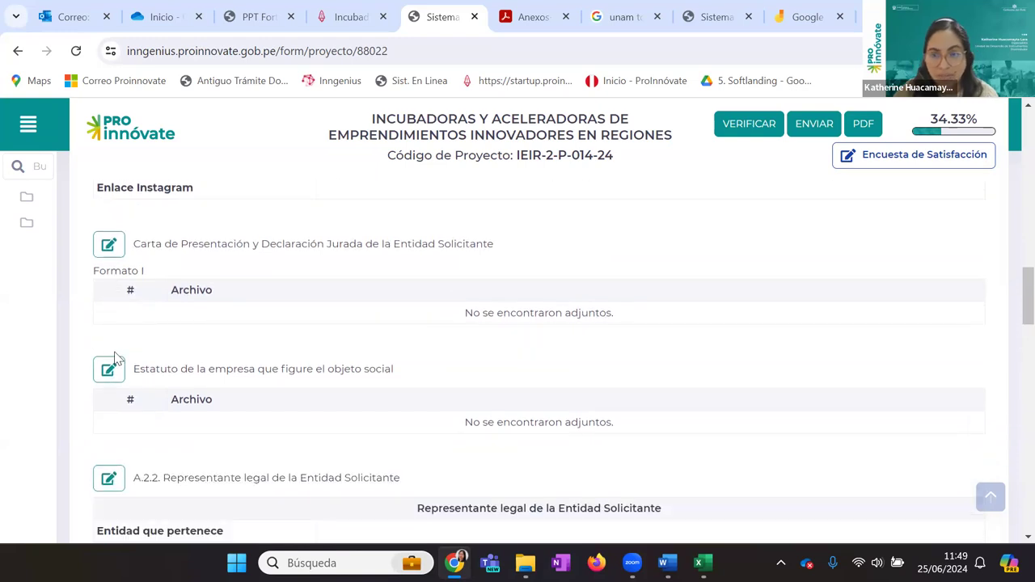
scroll(286, 367, "down", 4)
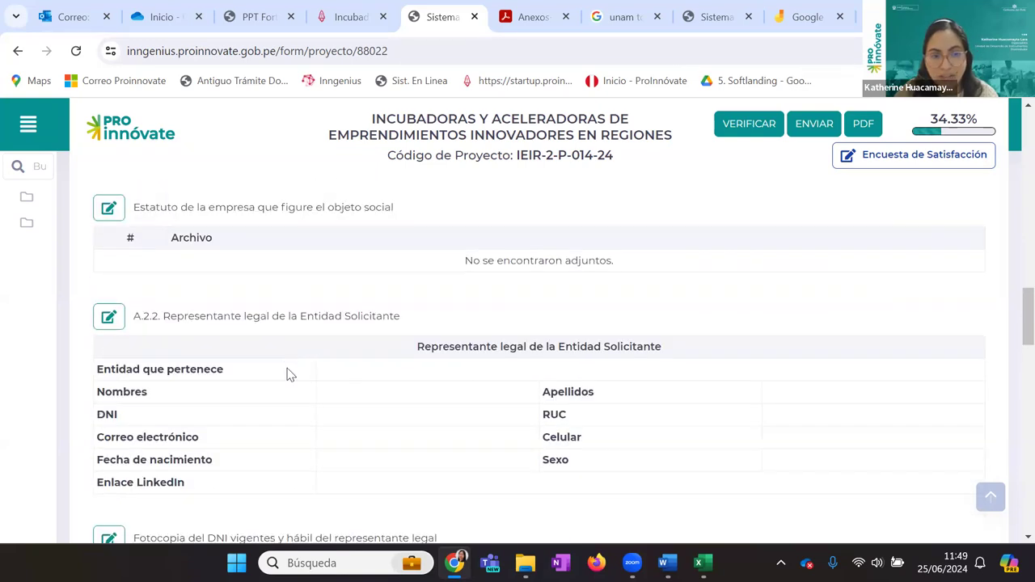
scroll(289, 372, "up", 1)
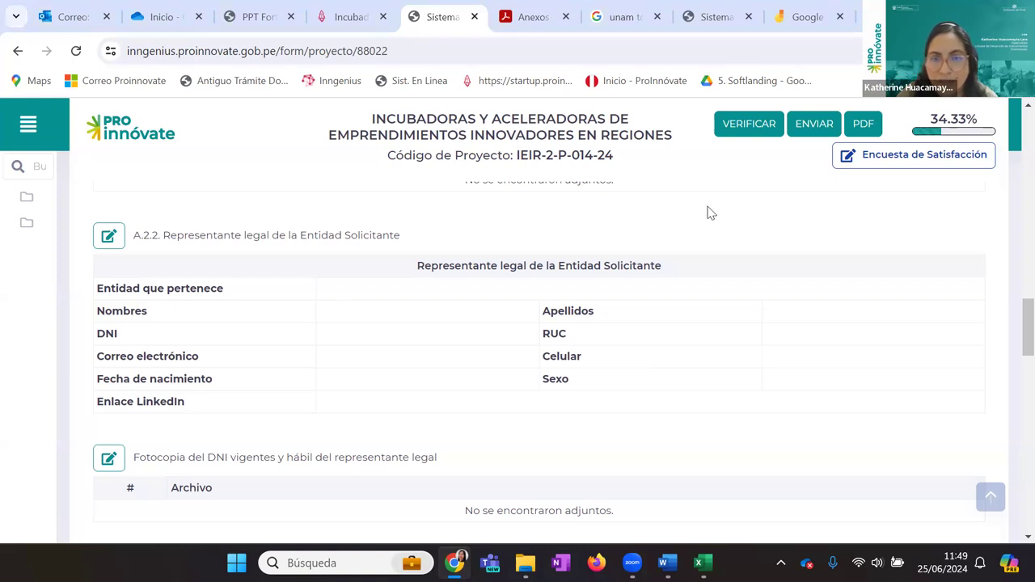
Scroll back to the A.2.3–A.2.5 sections, showing the Gremio Empresarial ally PRUEBA DE ALIADO ABC
scroll(411, 301, "up", 10)
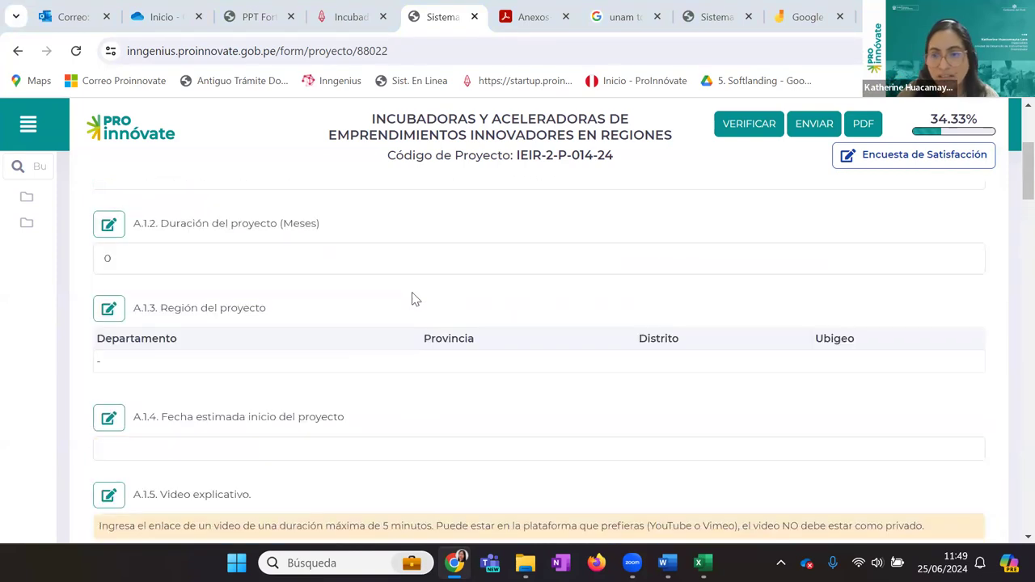
scroll(411, 300, "up", 1)
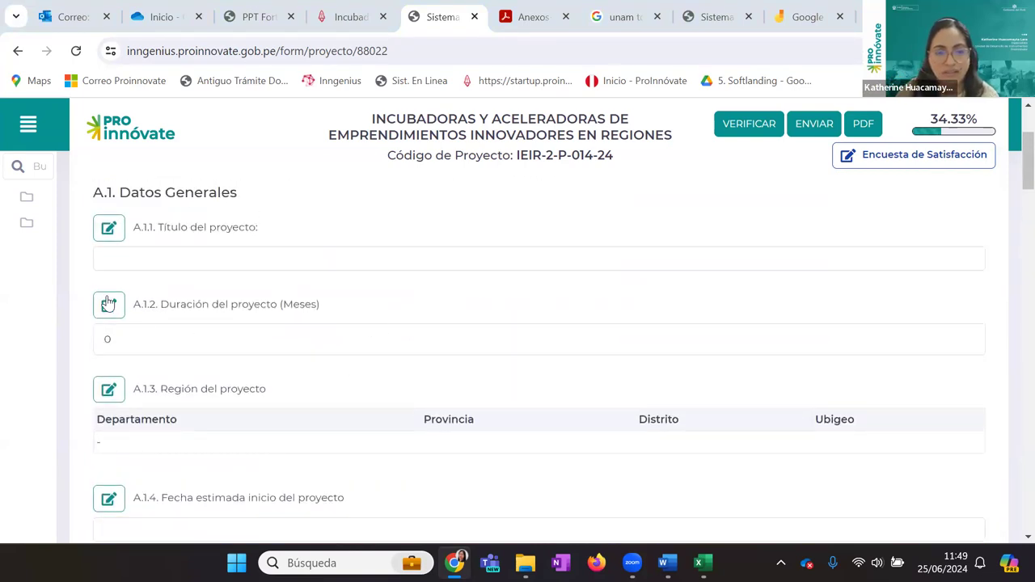
scroll(94, 300, "down", 2)
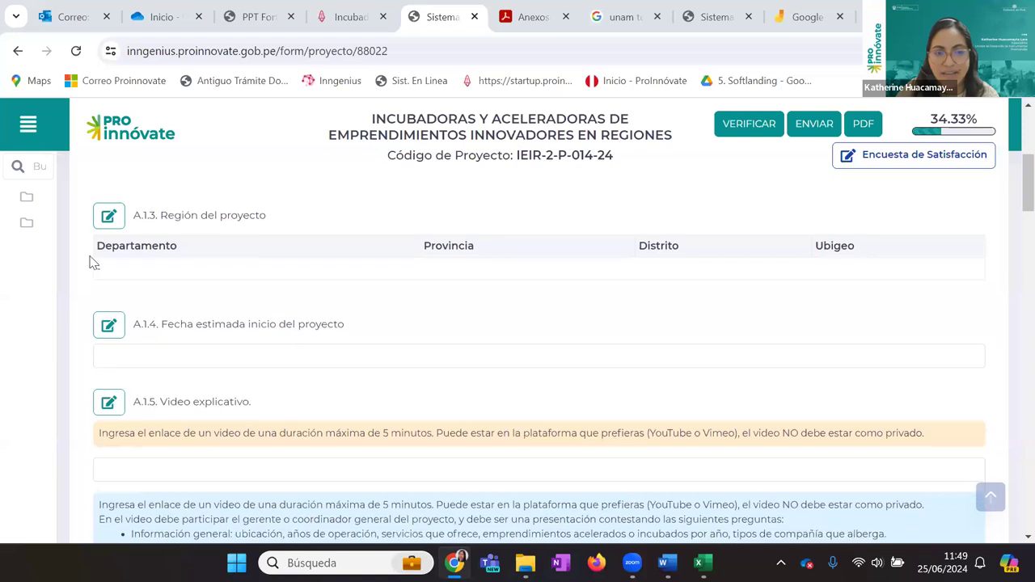
scroll(94, 263, "down", 1)
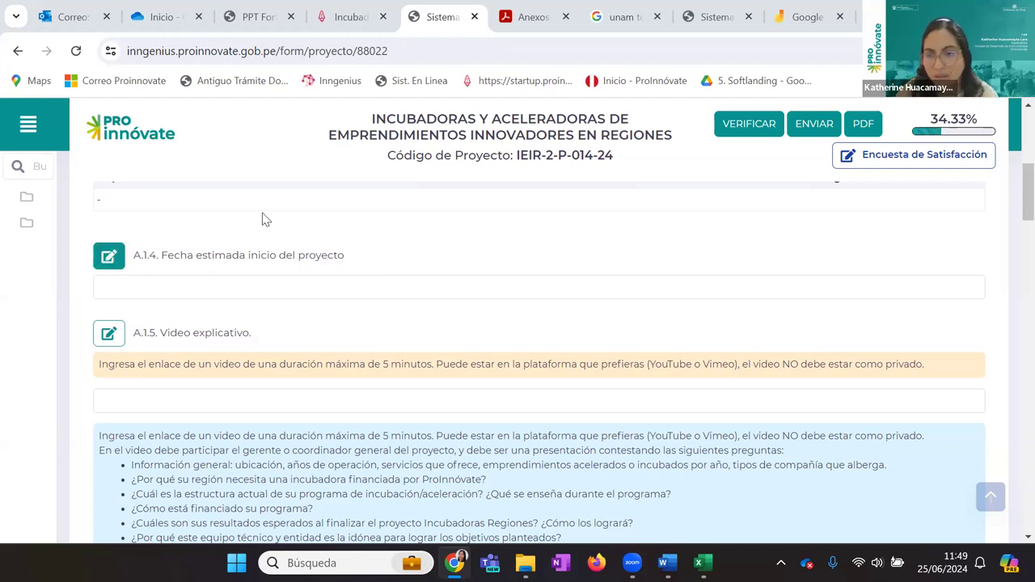
scroll(485, 305, "down", 1)
scroll(485, 305, "down", 5)
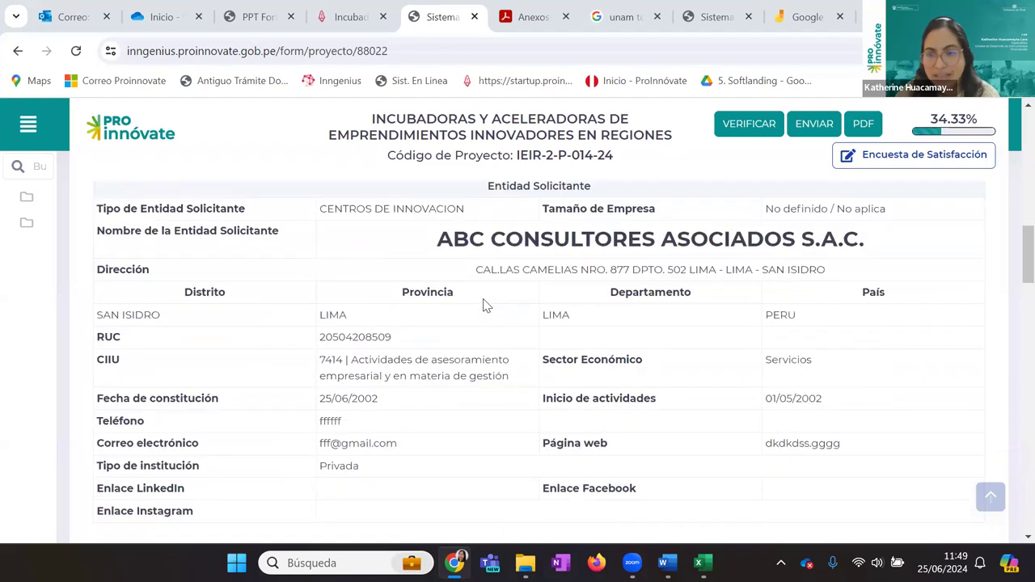
scroll(485, 305, "down", 12)
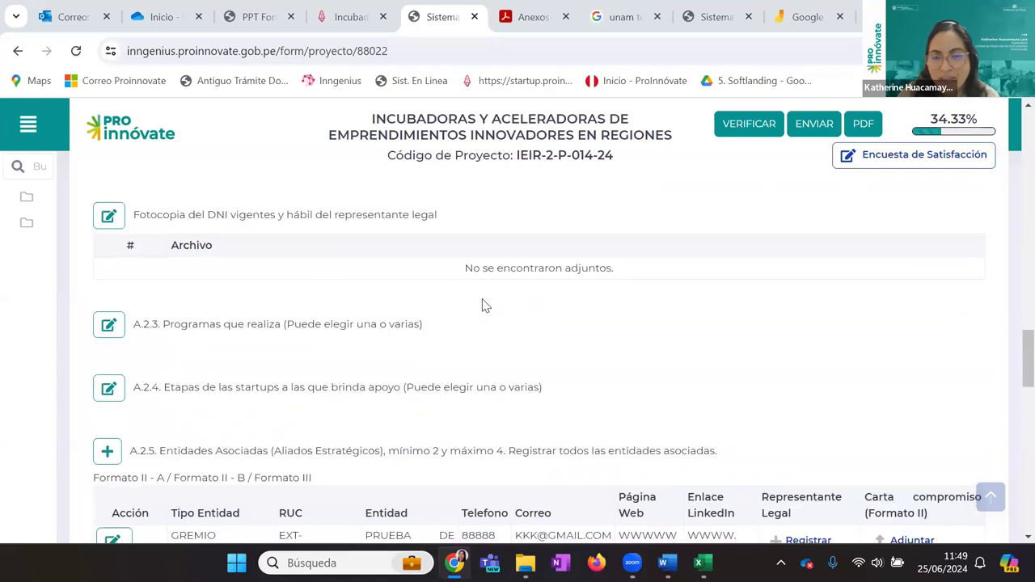
scroll(484, 305, "down", 7)
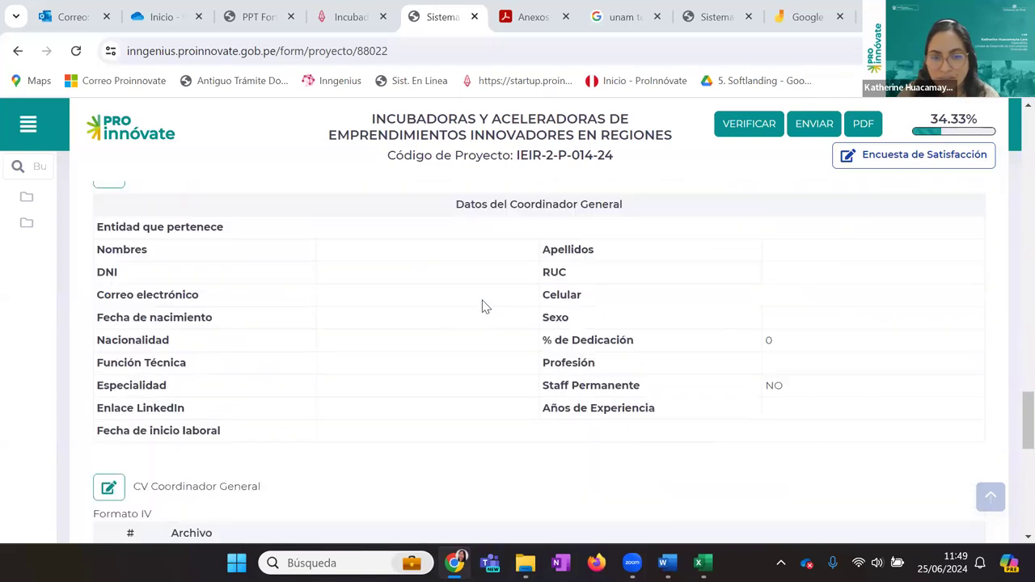
scroll(483, 304, "up", 8)
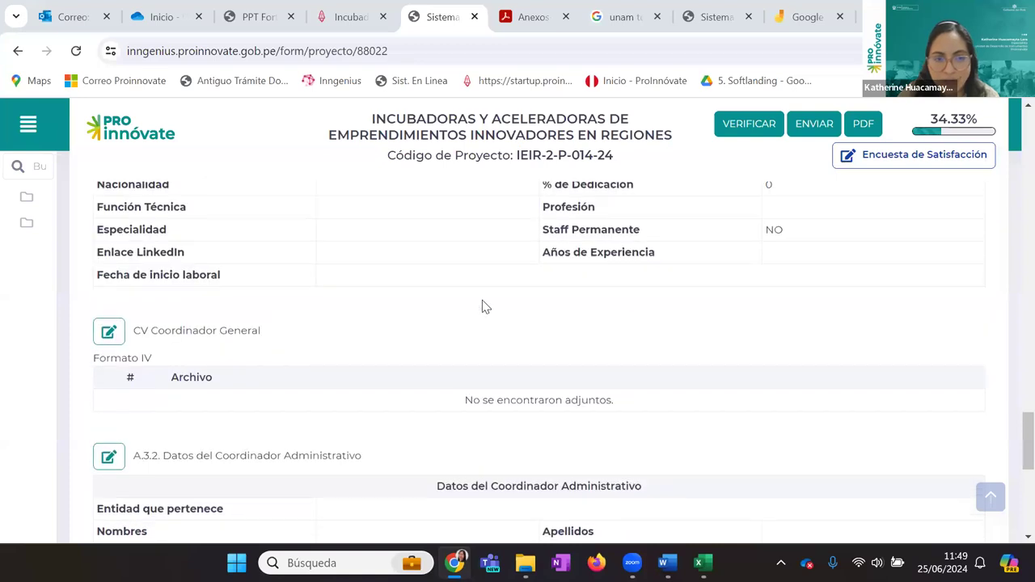
scroll(482, 305, "up", 4)
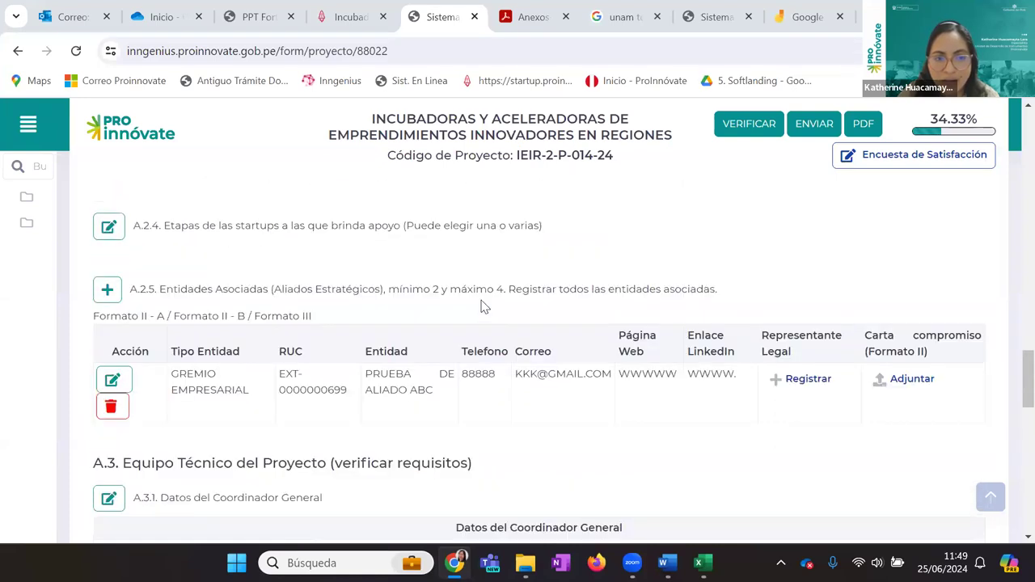
scroll(482, 306, "up", 3)
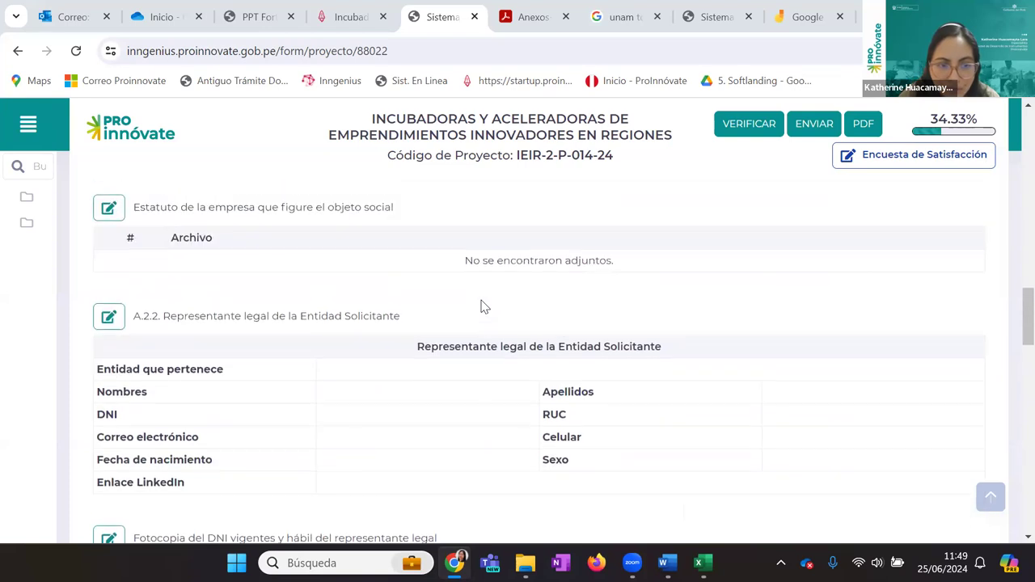
scroll(480, 306, "down", 2)
scroll(480, 307, "down", 1)
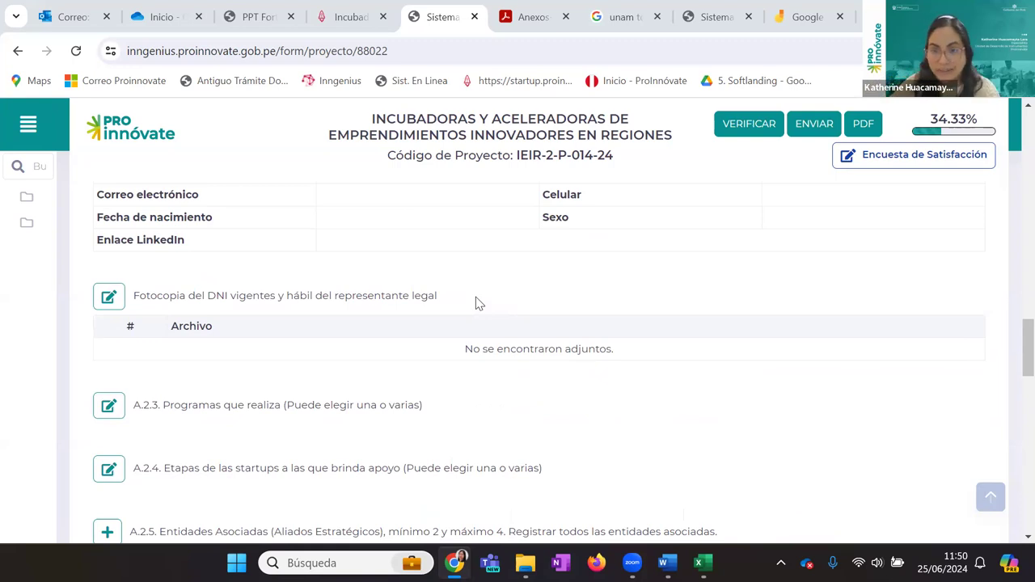
scroll(730, 480, "down", 2)
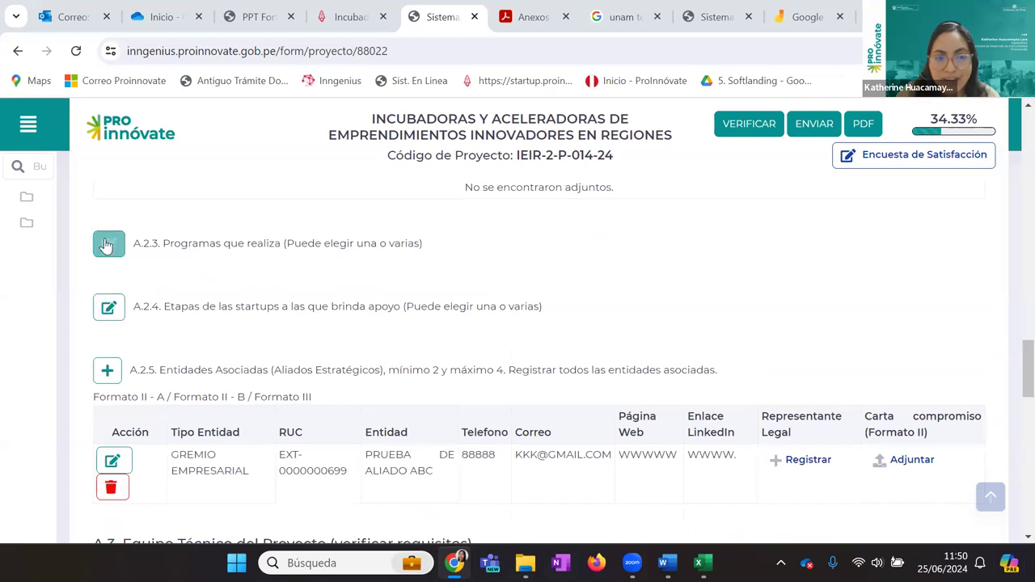
left_click(110, 243)
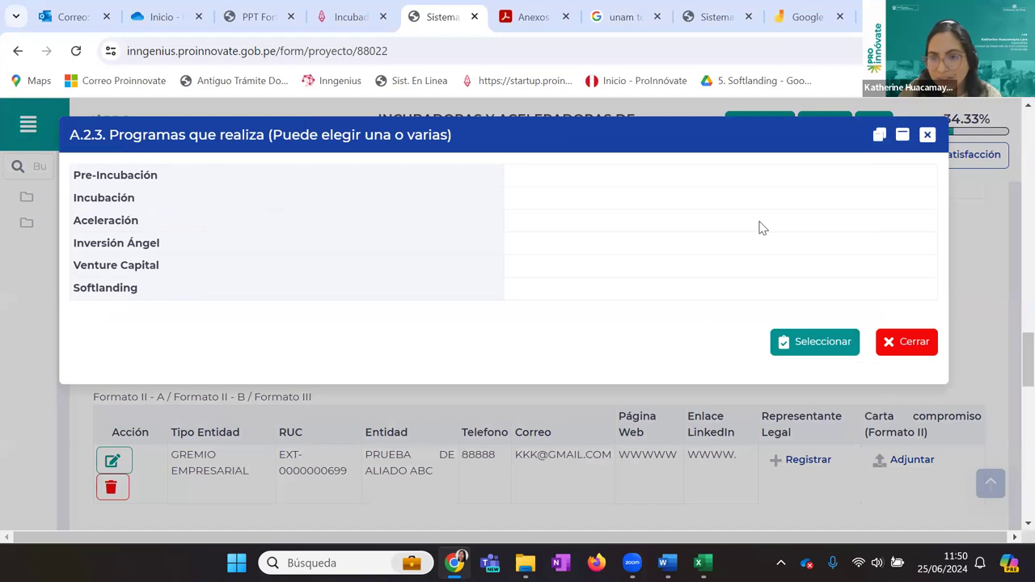
left_click(890, 345)
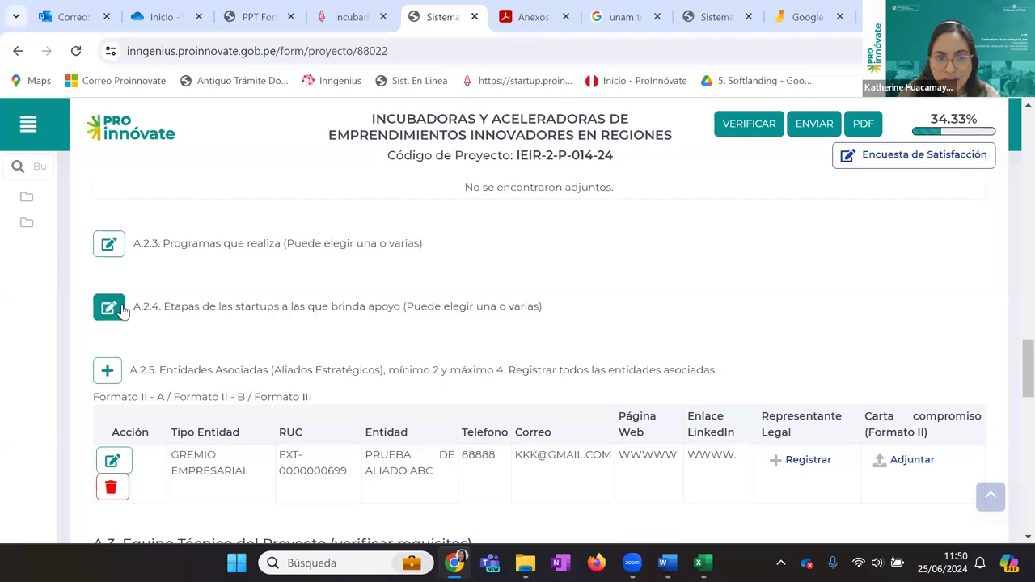
left_click(110, 307)
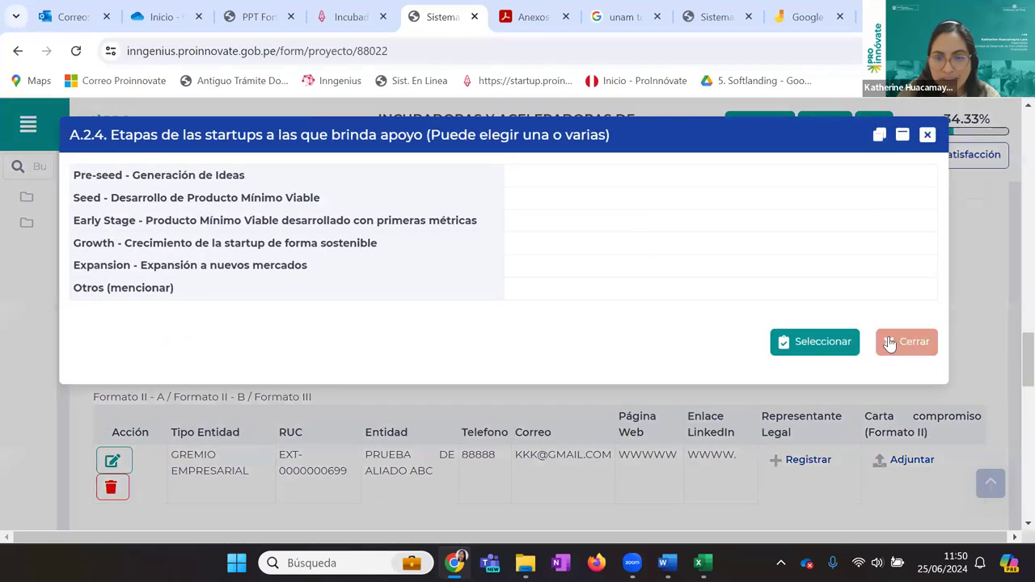
left_click(889, 344)
scroll(671, 351, "down", 1)
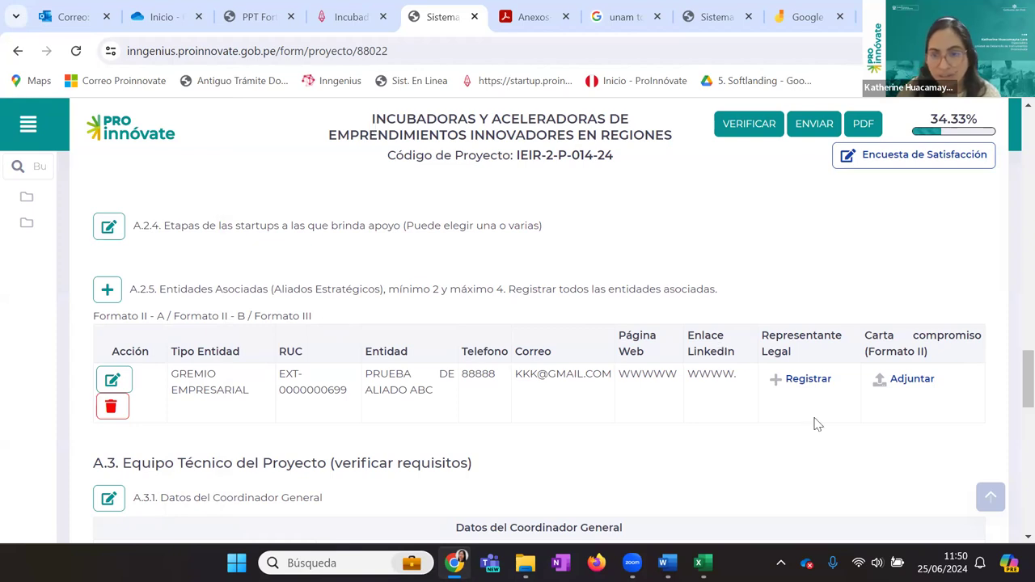
scroll(685, 220, "down", 4)
scroll(684, 221, "down", 1)
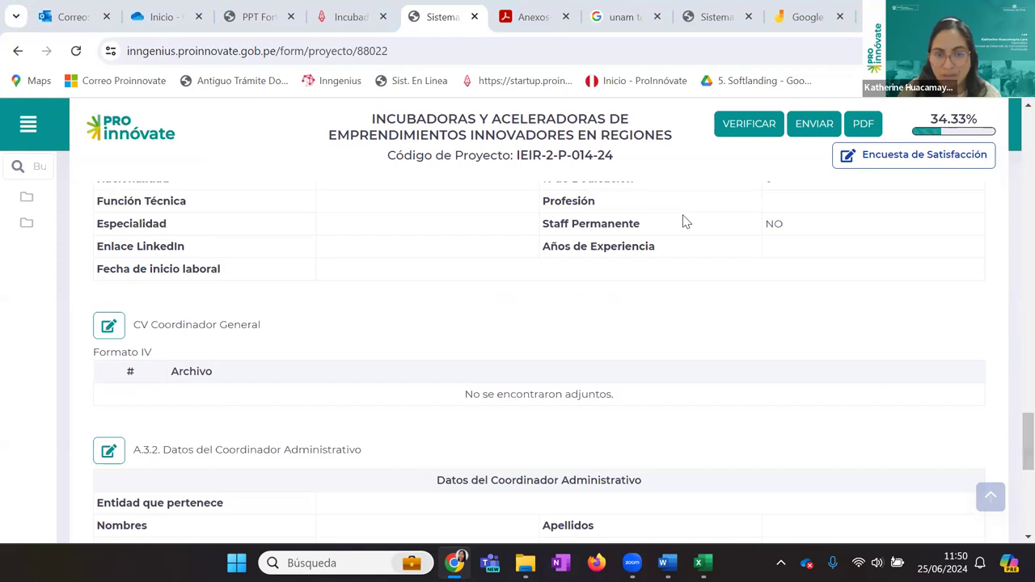
scroll(275, 388, "up", 4)
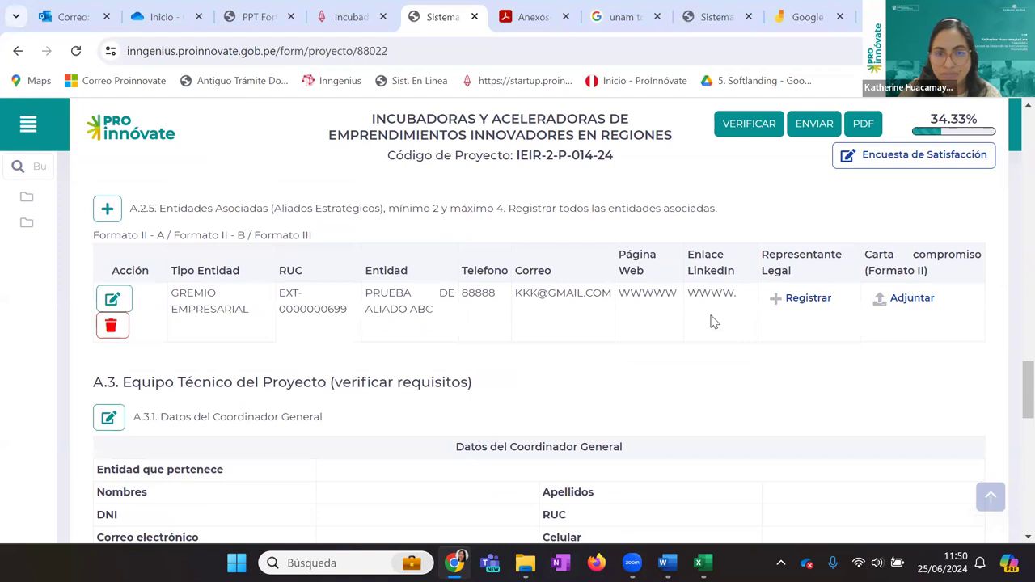
scroll(378, 337, "down", 1)
scroll(378, 337, "down", 1)
scroll(379, 333, "up", 3)
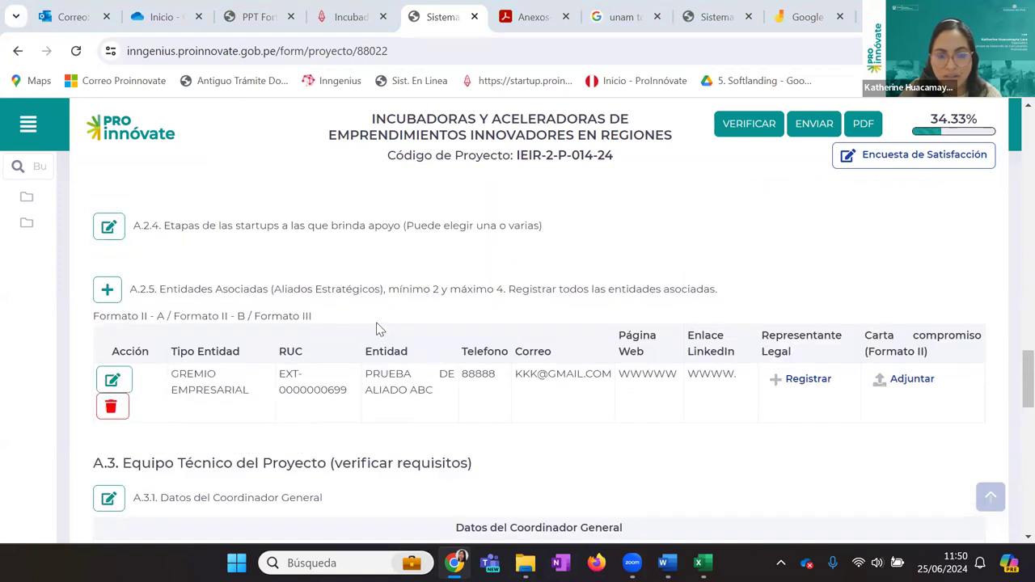
scroll(248, 351, "down", 1)
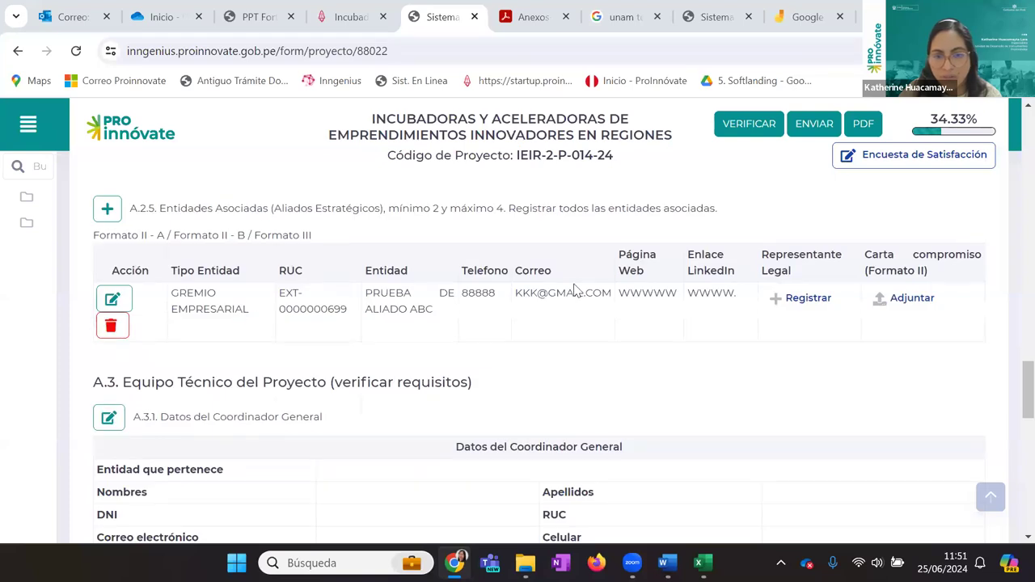
scroll(571, 283, "down", 2)
scroll(652, 267, "up", 2)
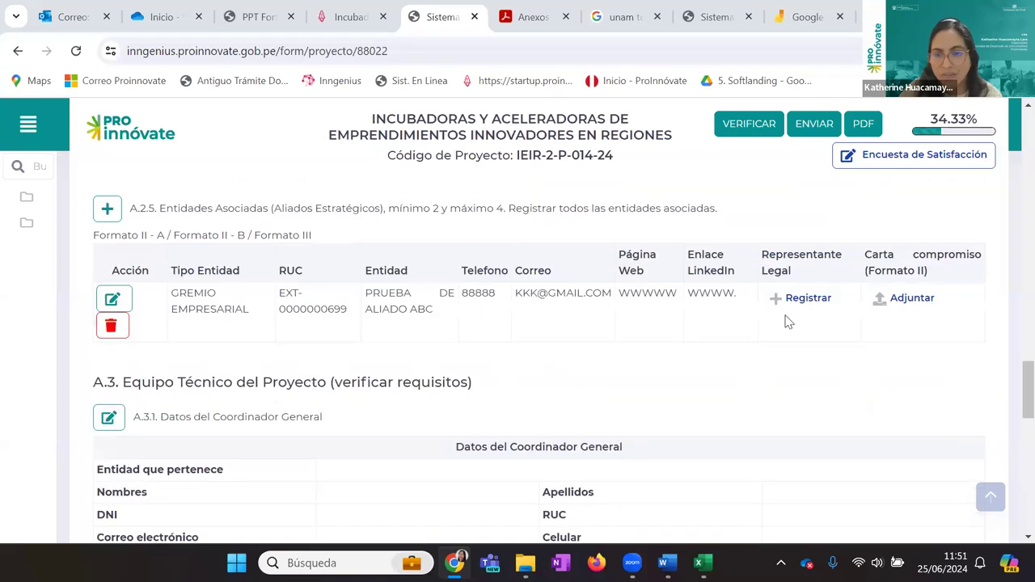
scroll(417, 372, "down", 2)
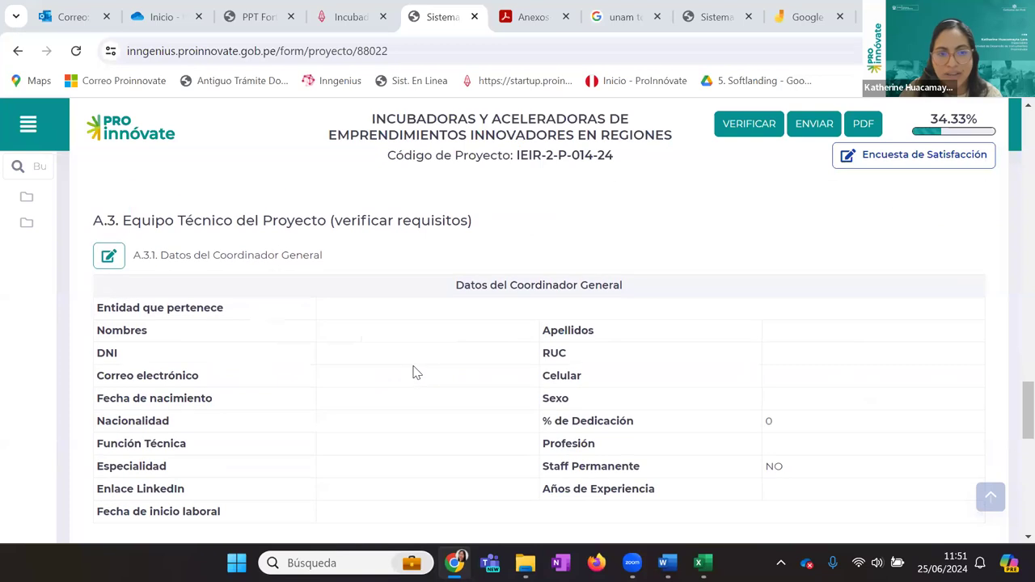
Scroll past the A.3.1 Coordinador General table and CV section to A.3.2 Coordinador Administrativo
scroll(408, 355, "down", 2)
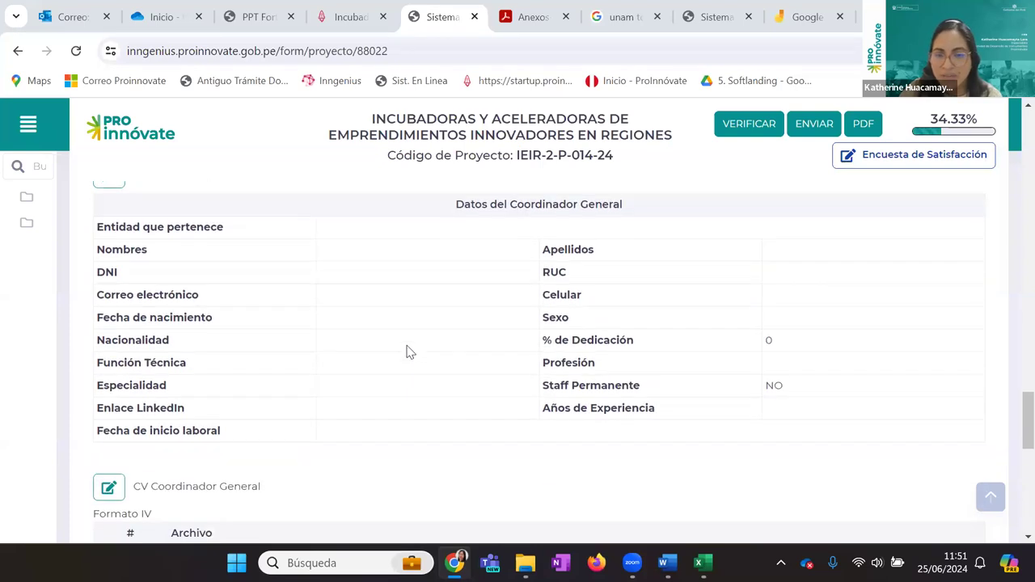
scroll(365, 326, "up", 2)
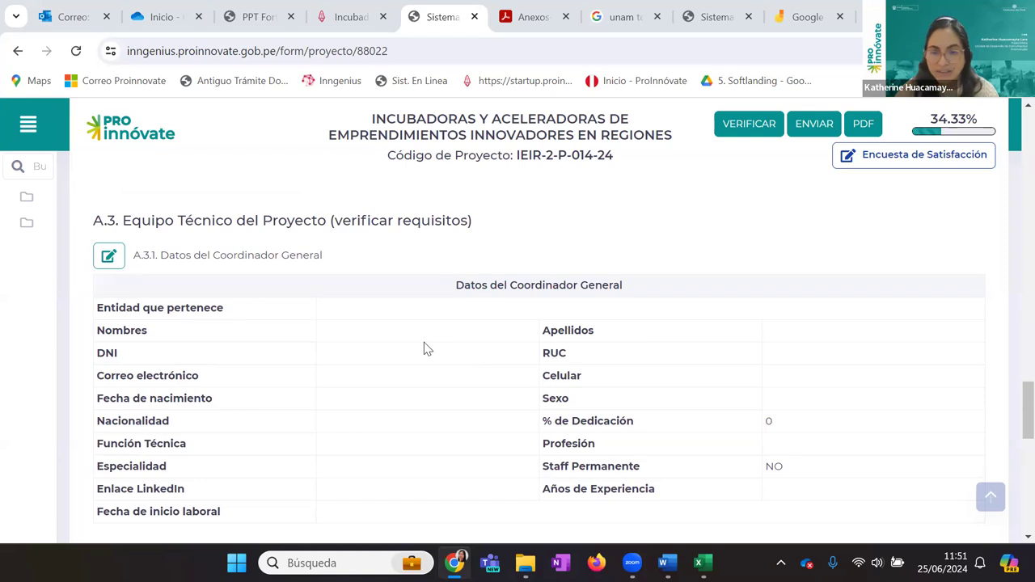
scroll(427, 349, "down", 1)
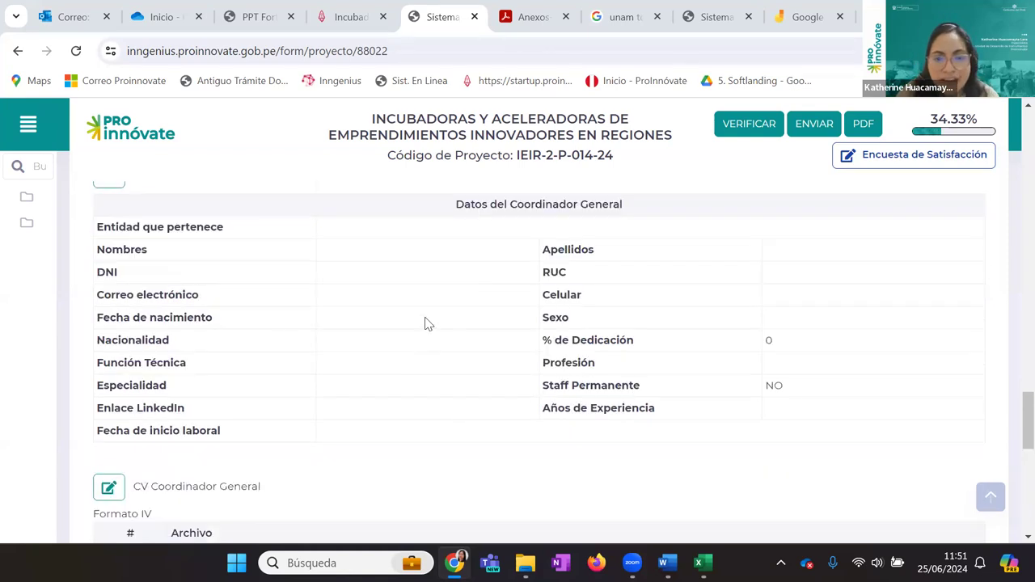
scroll(427, 325, "down", 2)
scroll(429, 324, "up", 2)
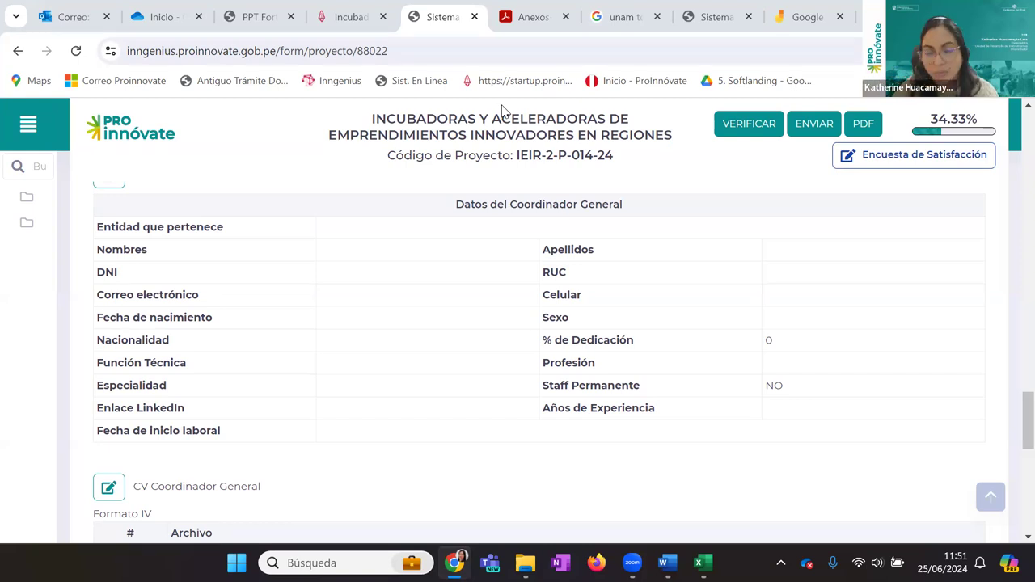
scroll(370, 262, "down", 2)
scroll(395, 289, "down", 2)
scroll(157, 353, "up", 2)
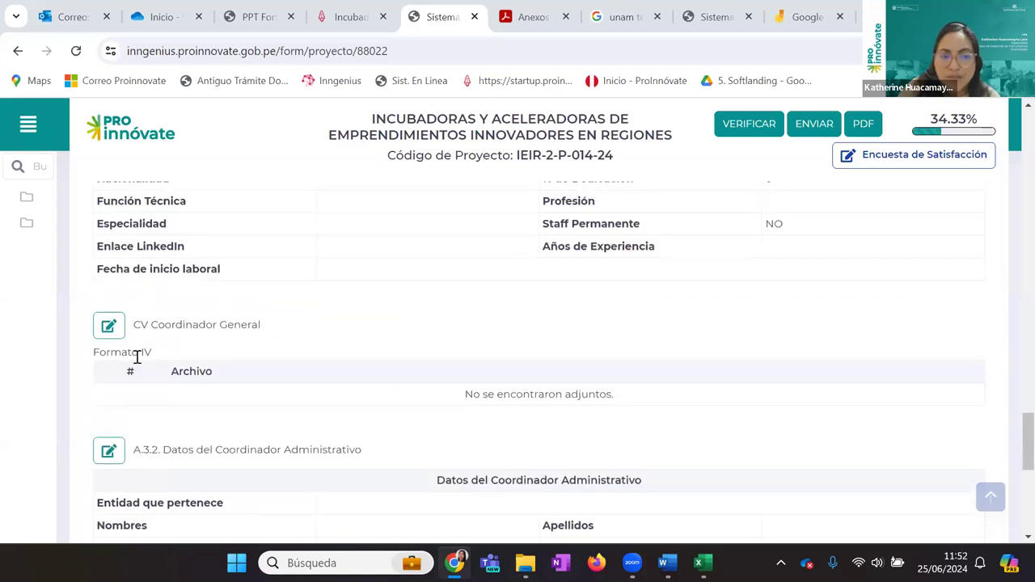
scroll(437, 289, "down", 1)
scroll(434, 289, "down", 2)
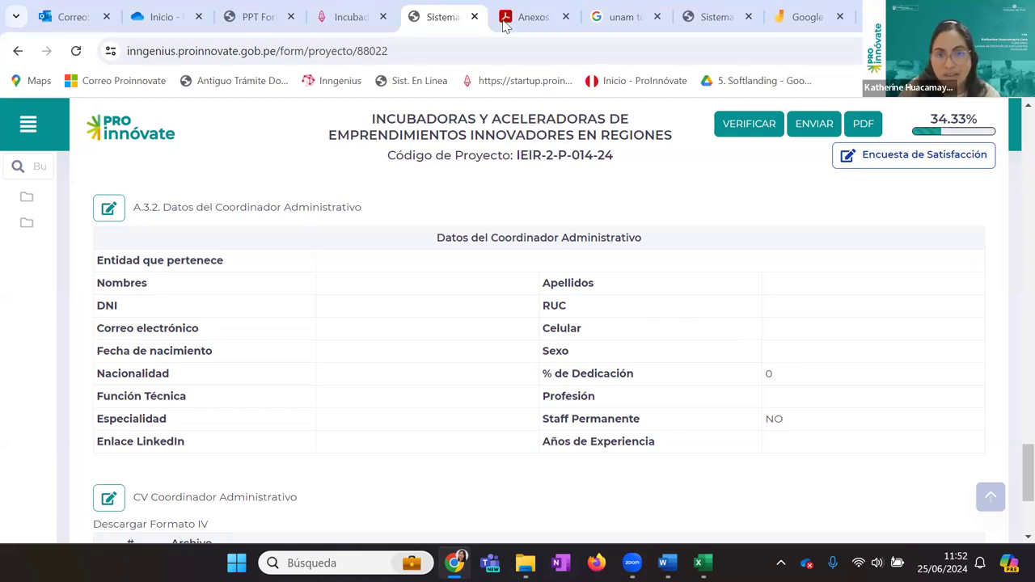
Open the contest's Bases finales PDF from the Incubadoras page and return to the Ingenius form
left_click(330, 8)
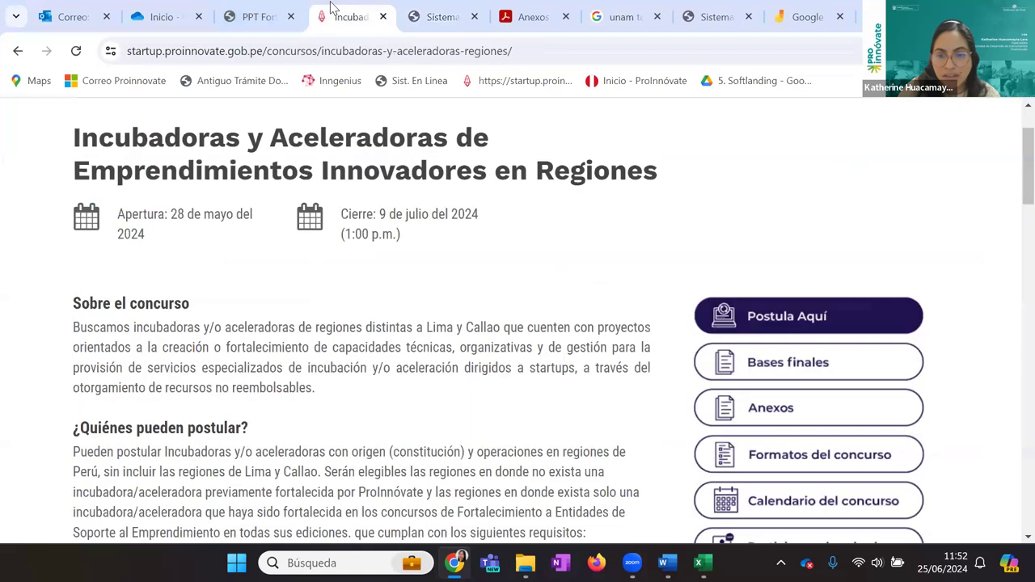
left_click(746, 362)
left_click(488, 8)
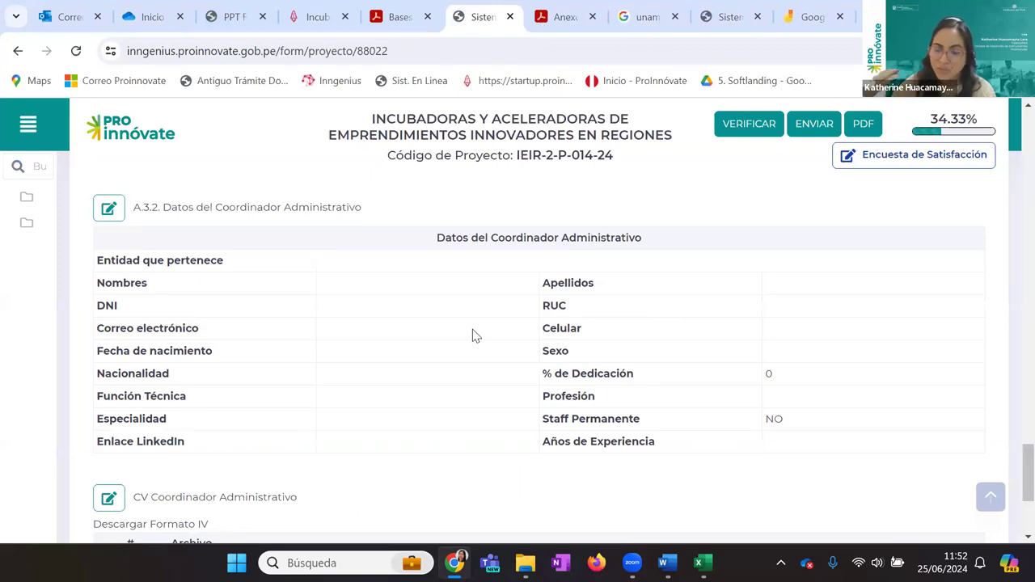
Check the empty A.3.3 Equipo Técnico del Proyecto table, then scroll up to Sección A's top
scroll(476, 334, "down", 1)
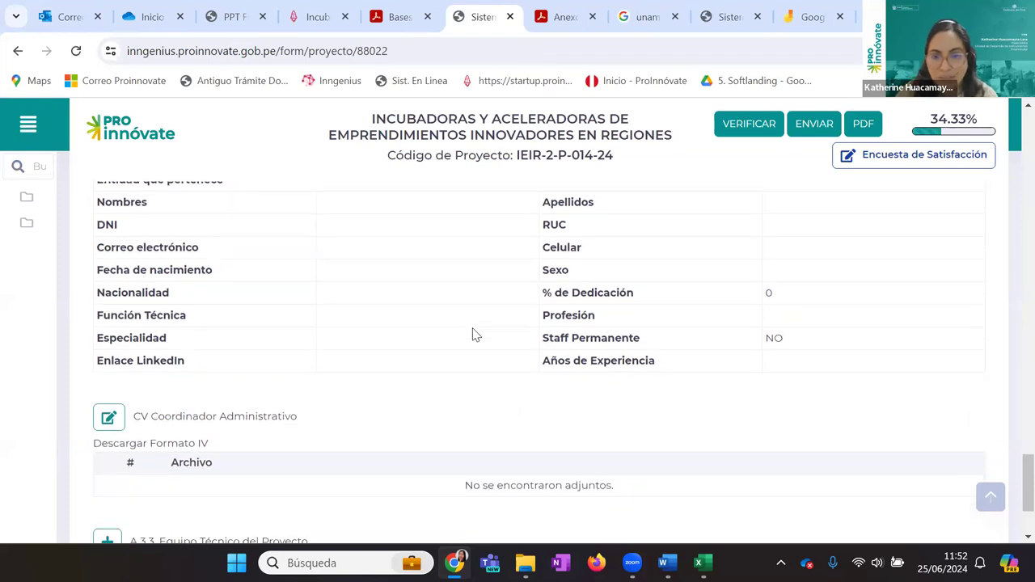
scroll(476, 335, "down", 2)
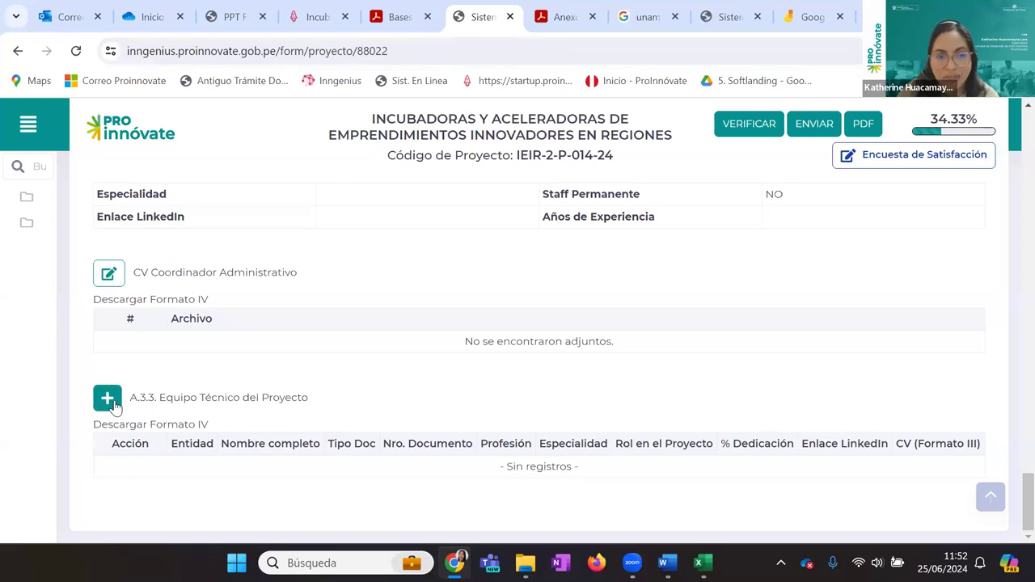
scroll(113, 406, "up", 1)
scroll(162, 397, "down", 1)
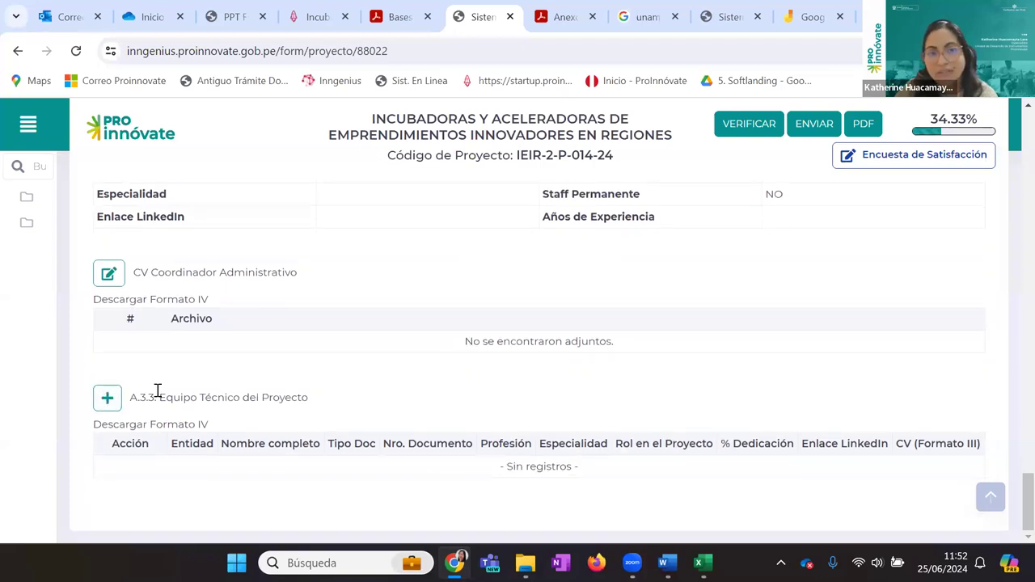
scroll(465, 373, "up", 5)
scroll(465, 373, "up", 15)
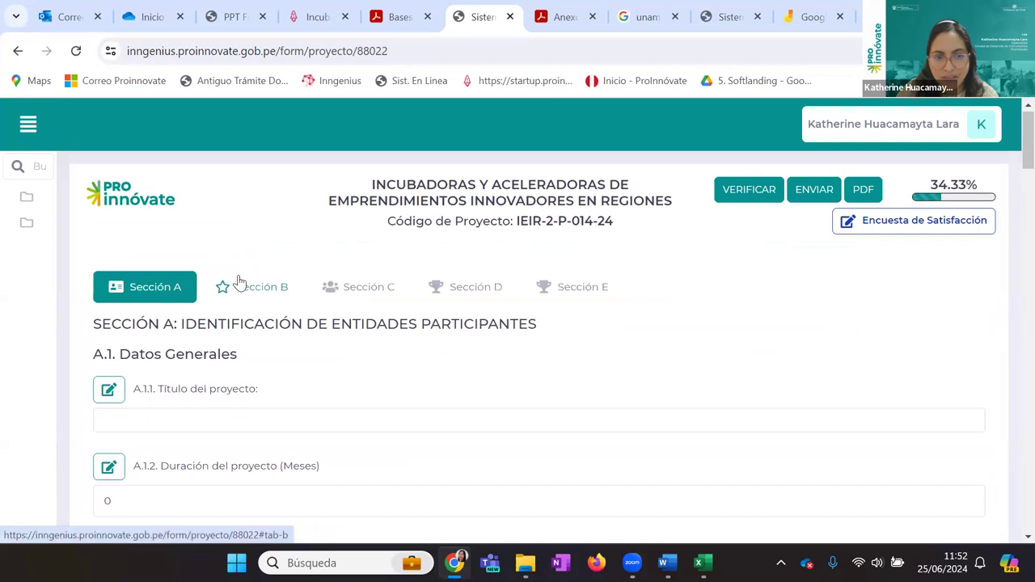
left_click(250, 287)
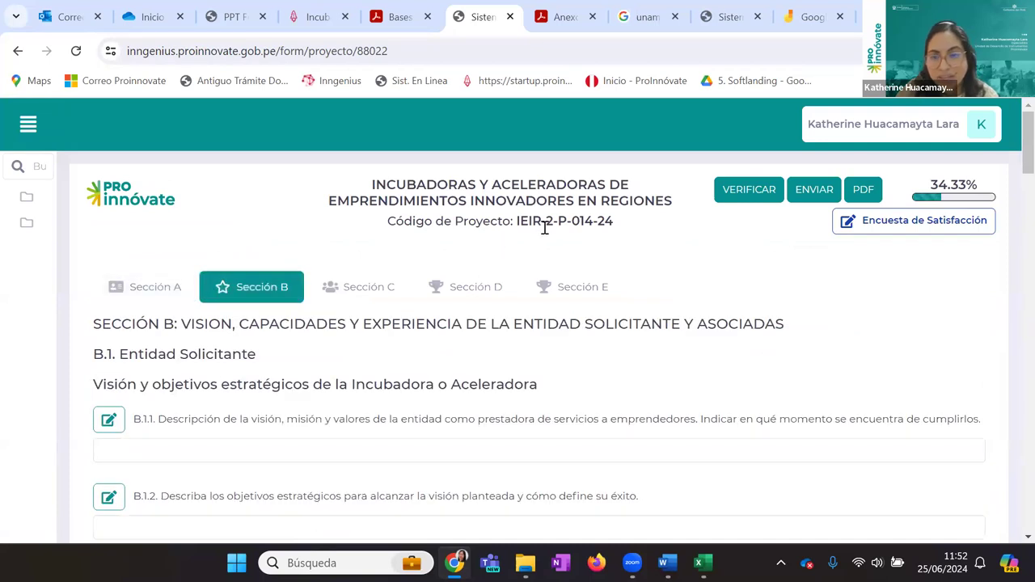
scroll(458, 378, "down", 2)
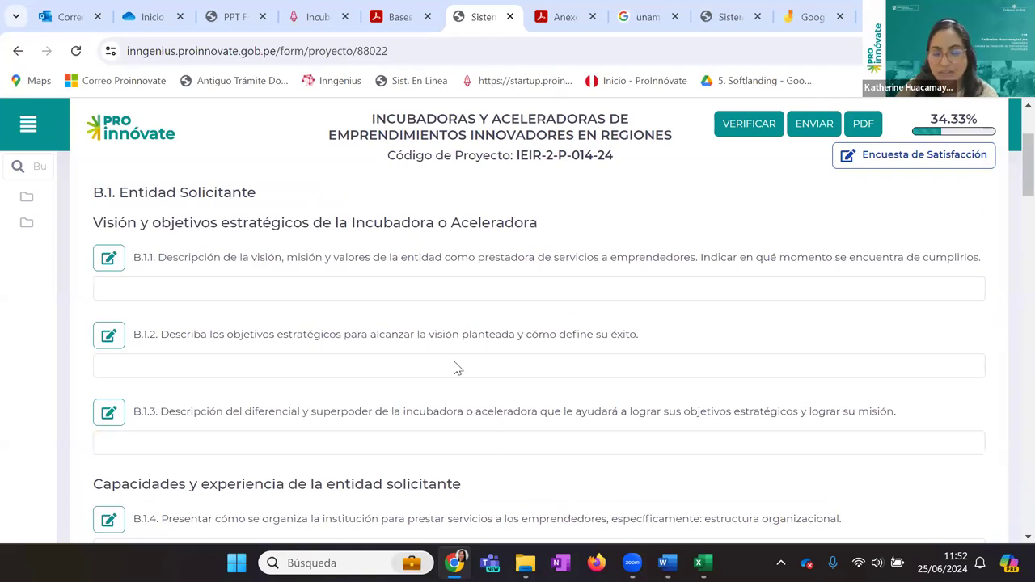
scroll(452, 369, "down", 1)
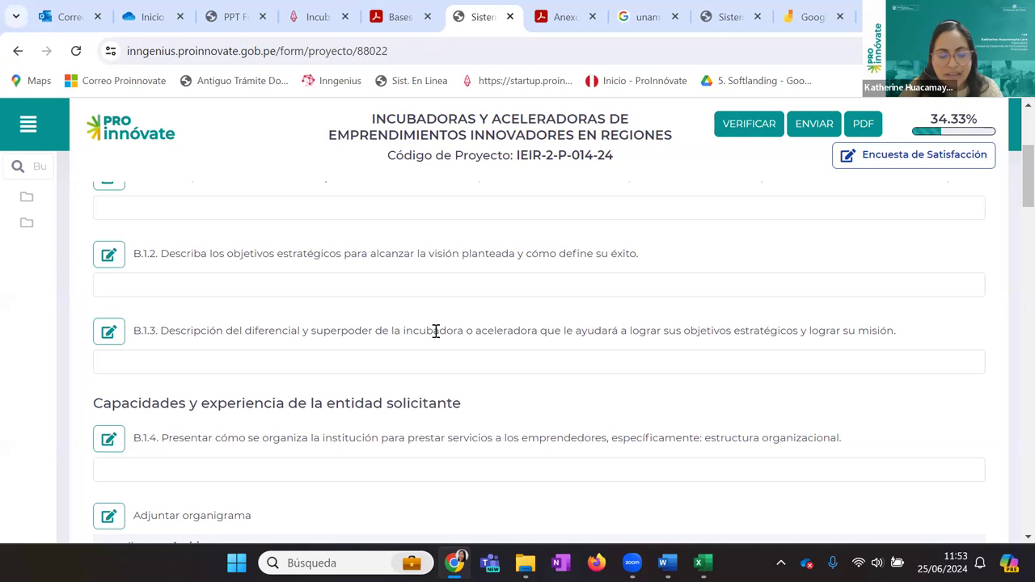
scroll(435, 330, "down", 2)
scroll(435, 331, "up", 1)
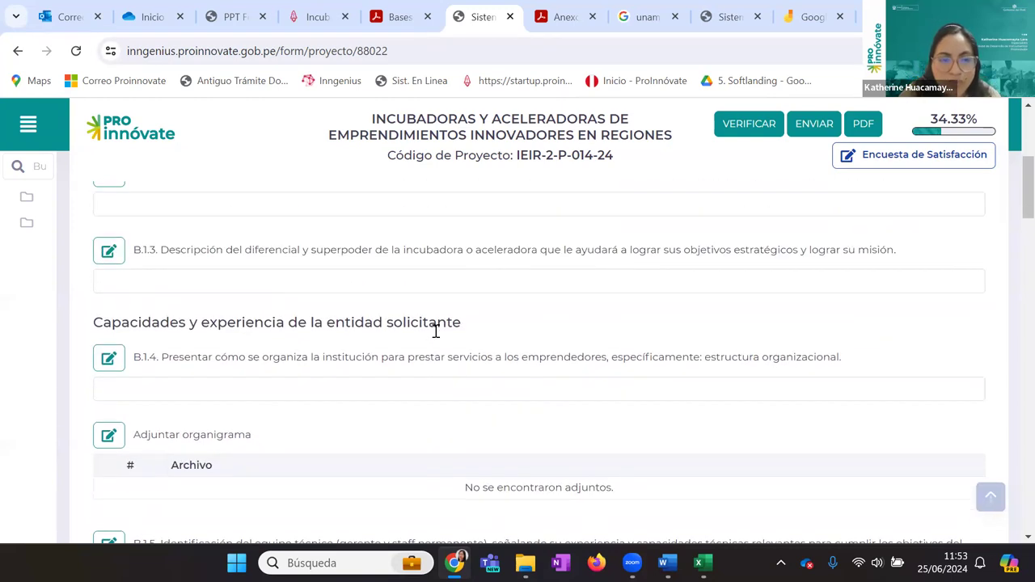
scroll(435, 330, "down", 1)
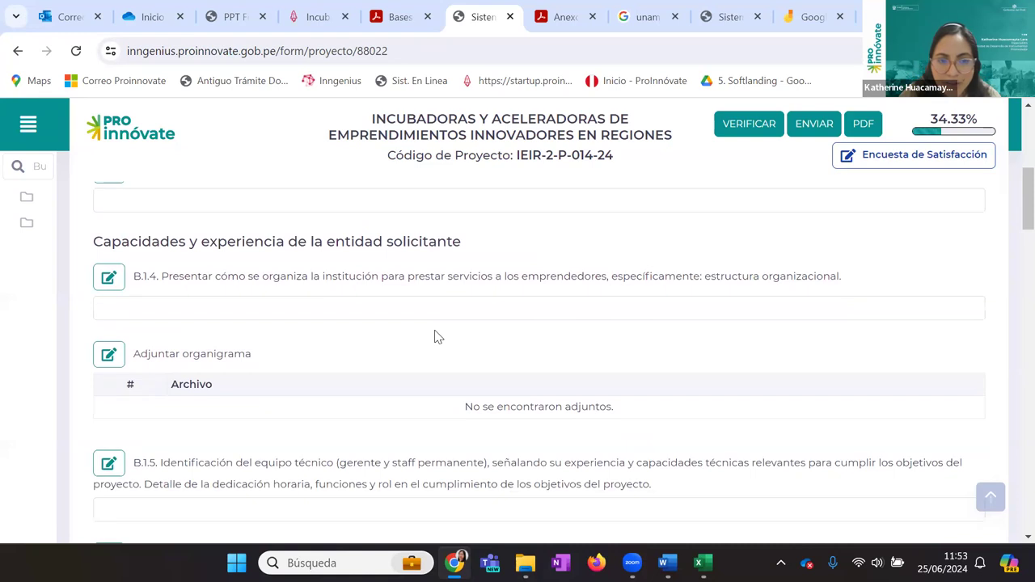
scroll(435, 337, "down", 1)
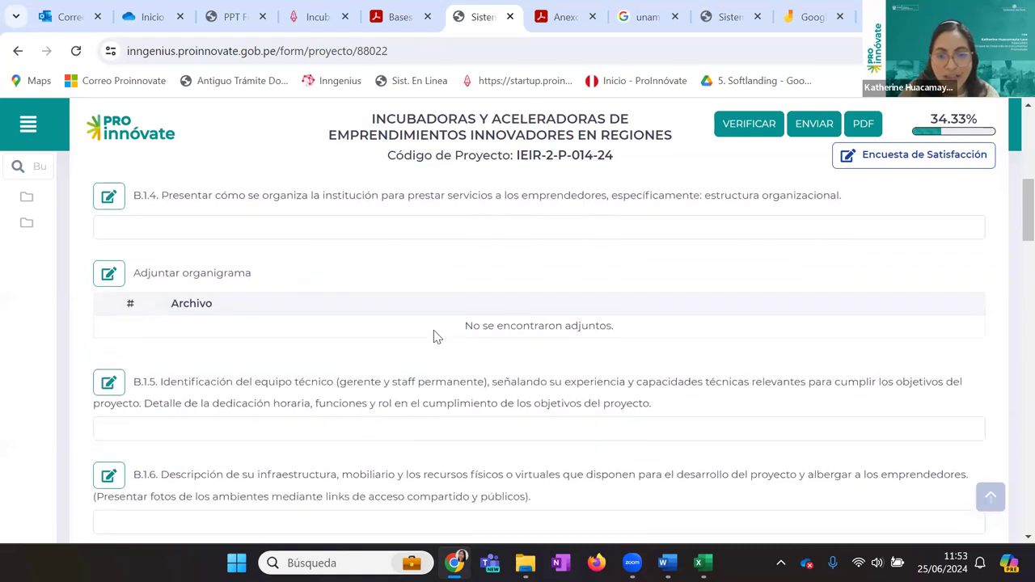
scroll(433, 338, "down", 1)
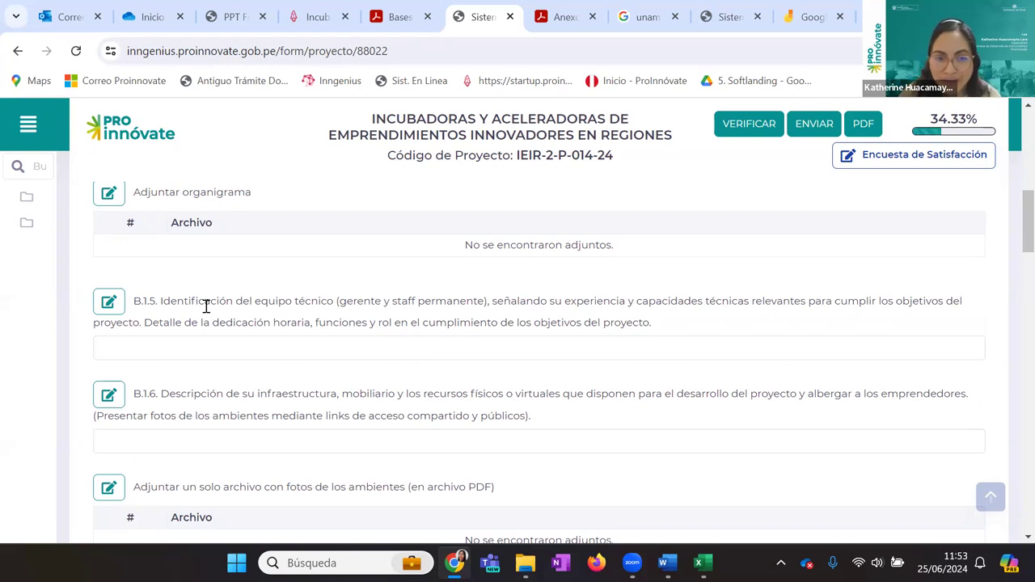
left_click_drag(207, 306, 253, 314)
left_click(252, 314)
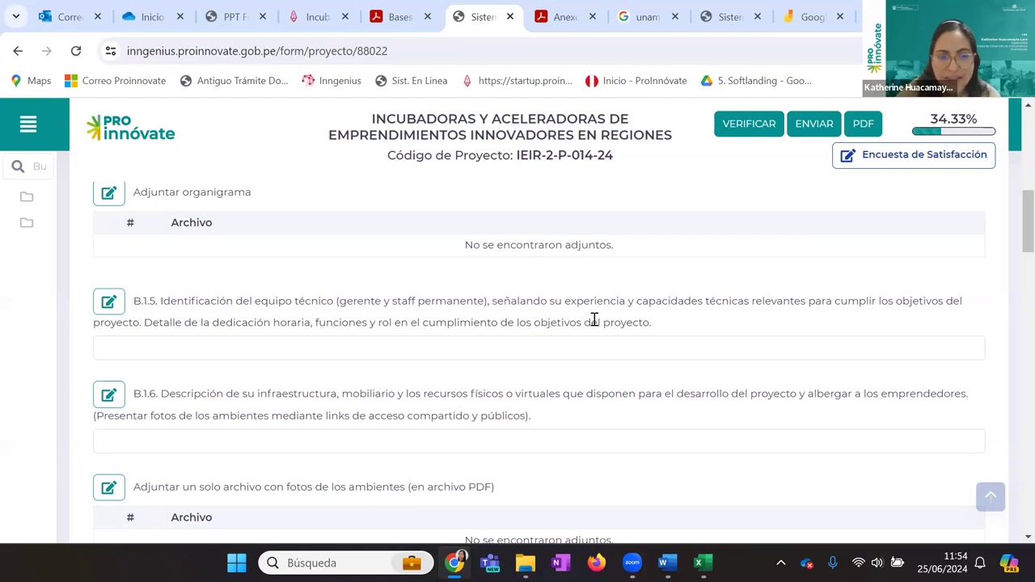
scroll(594, 320, "down", 1)
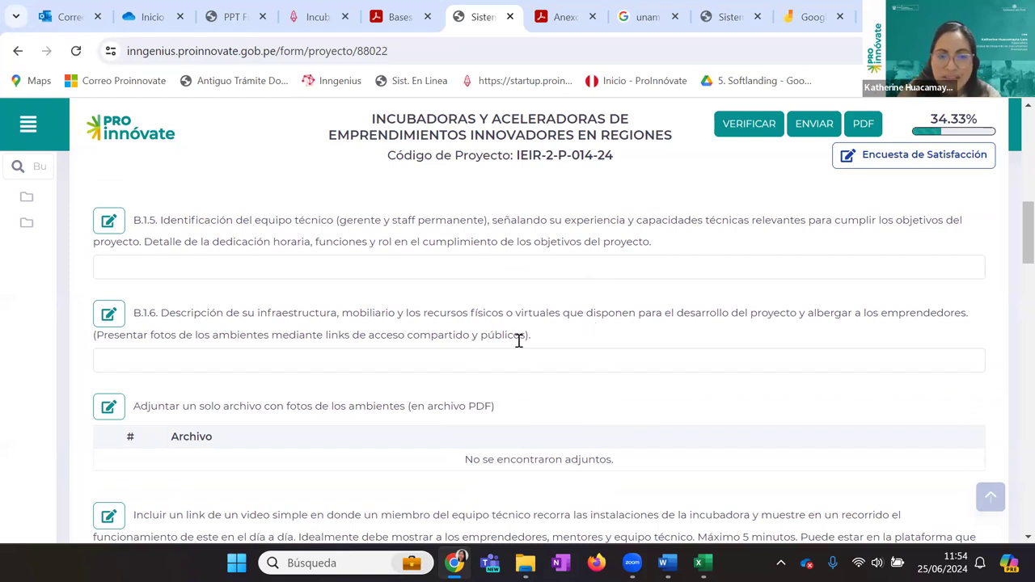
scroll(477, 359, "down", 1)
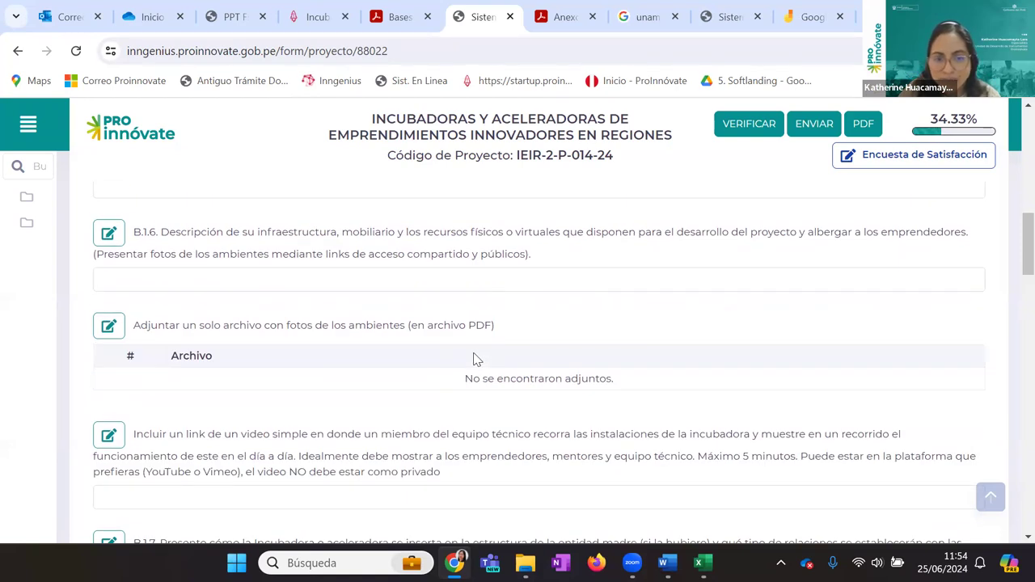
scroll(475, 359, "down", 1)
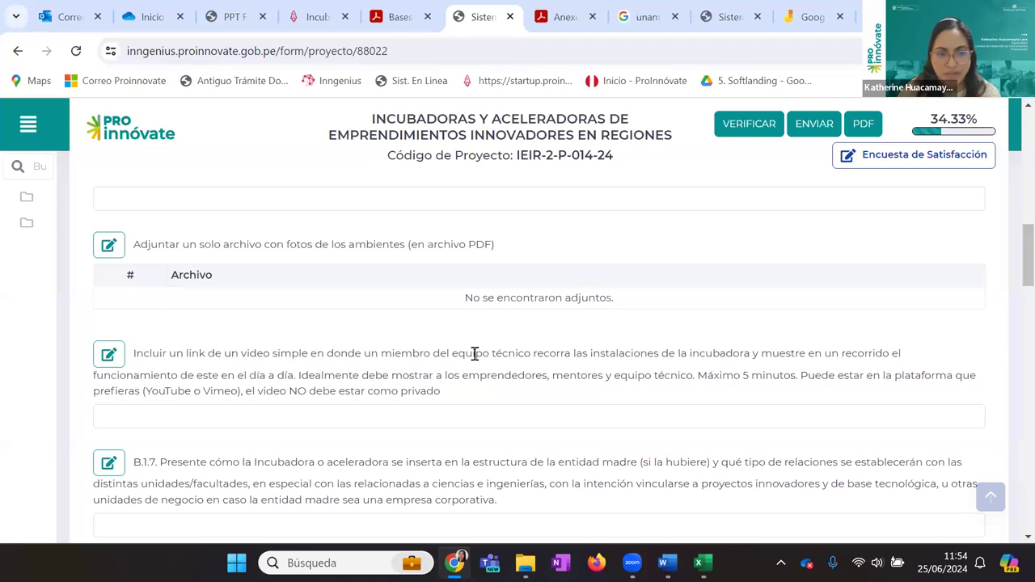
scroll(475, 355, "down", 1)
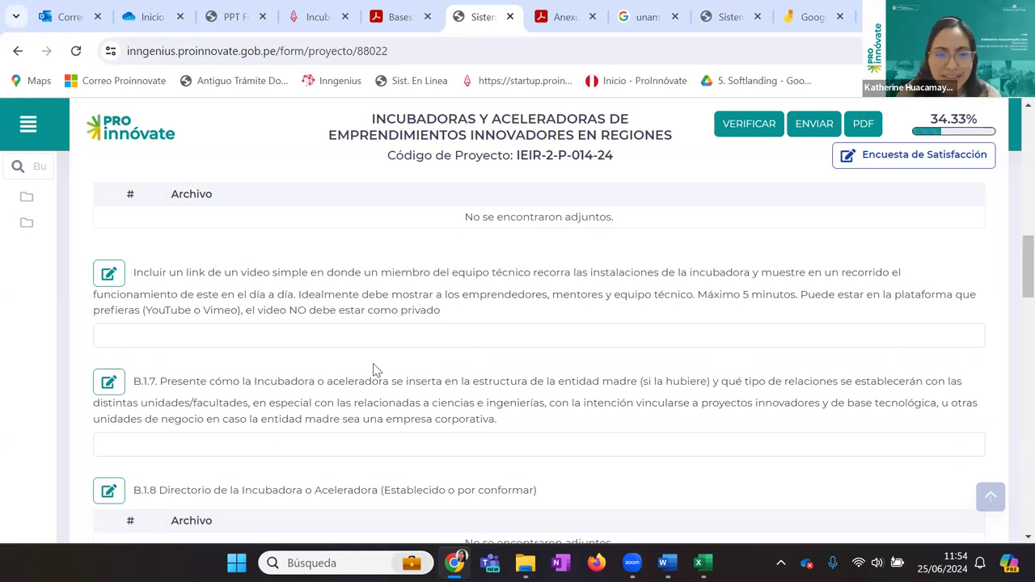
scroll(376, 370, "up", 1)
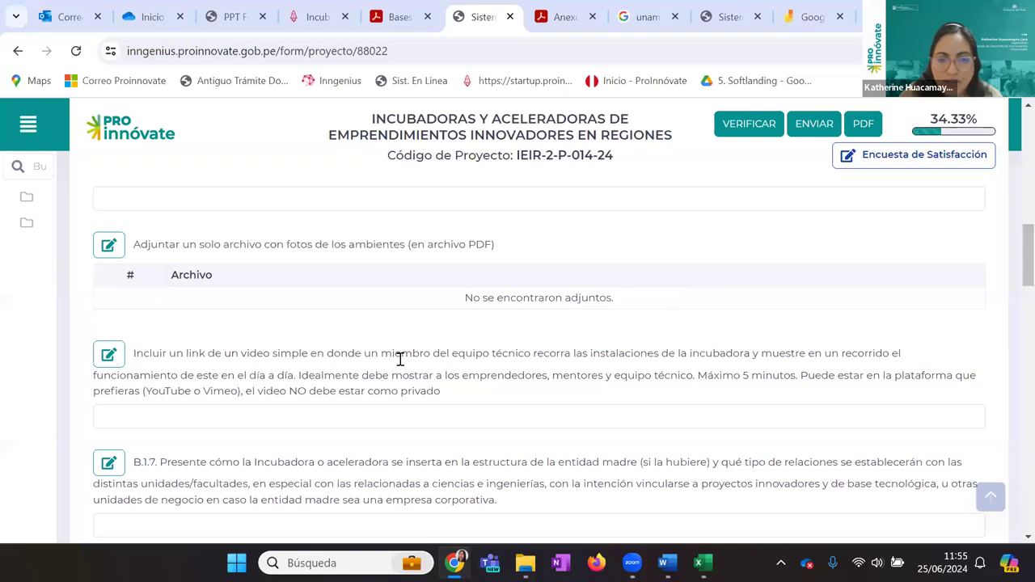
scroll(400, 359, "down", 2)
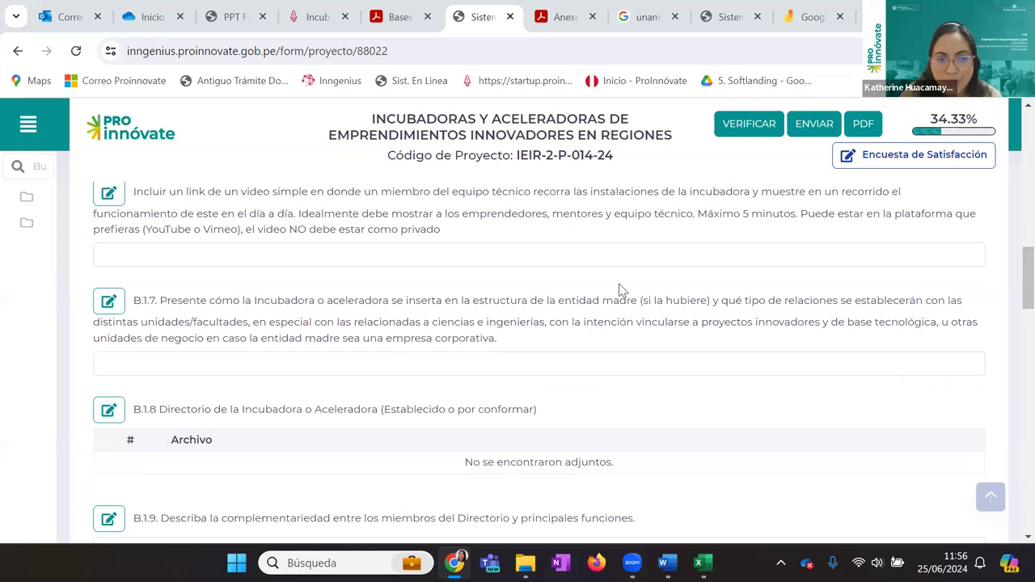
scroll(618, 290, "down", 3)
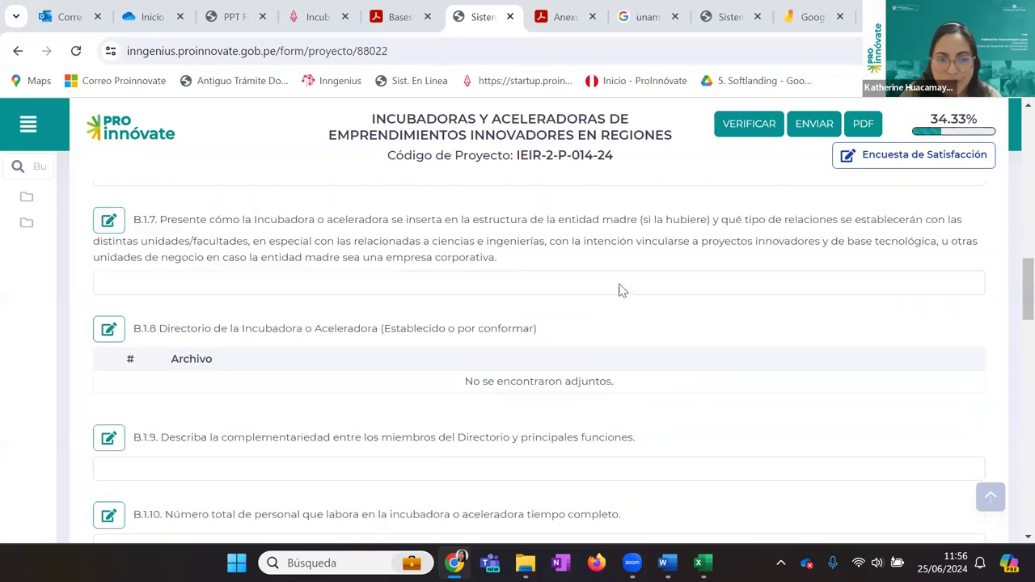
scroll(588, 279, "up", 1)
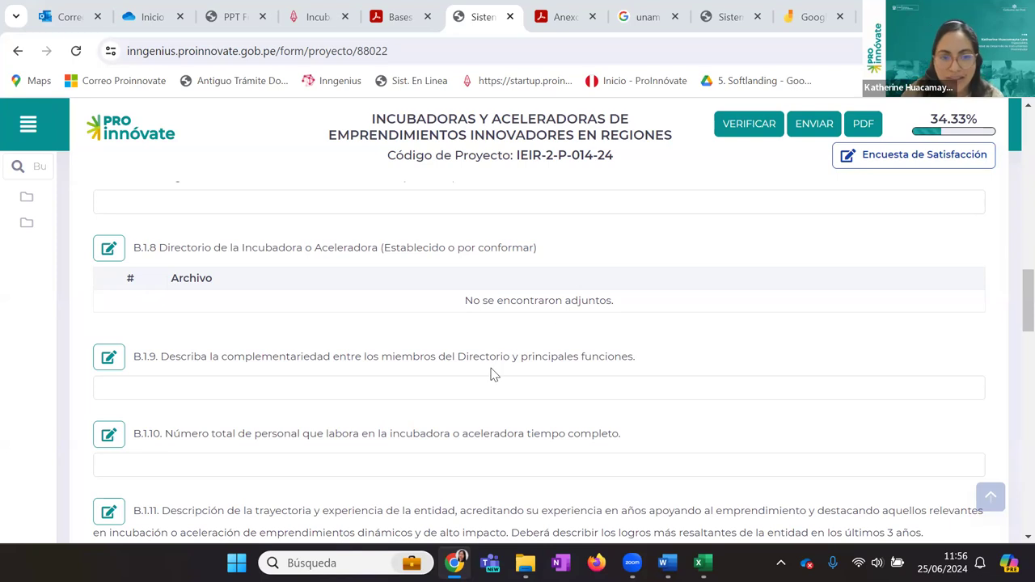
scroll(491, 372, "down", 1)
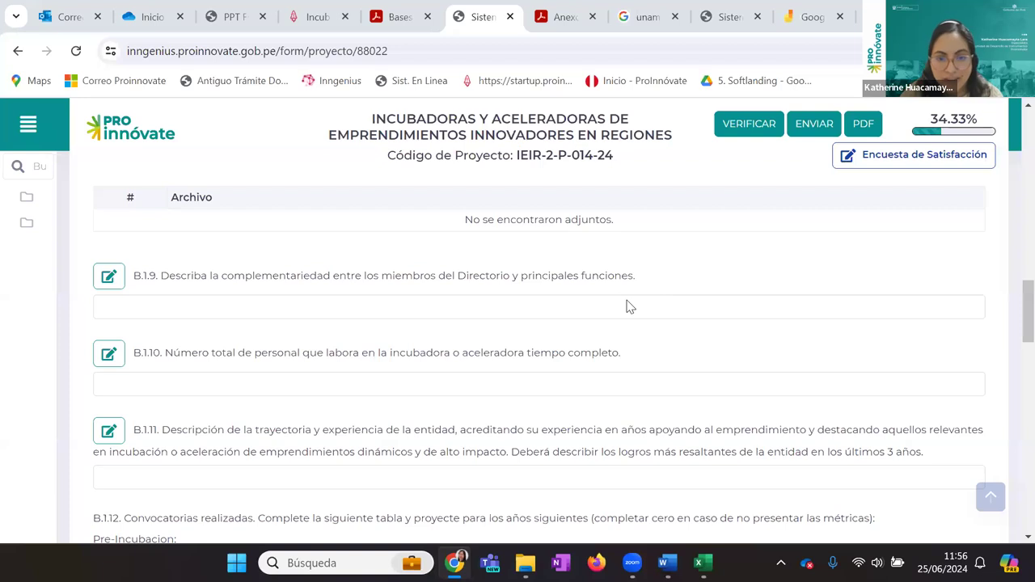
scroll(630, 306, "down", 1)
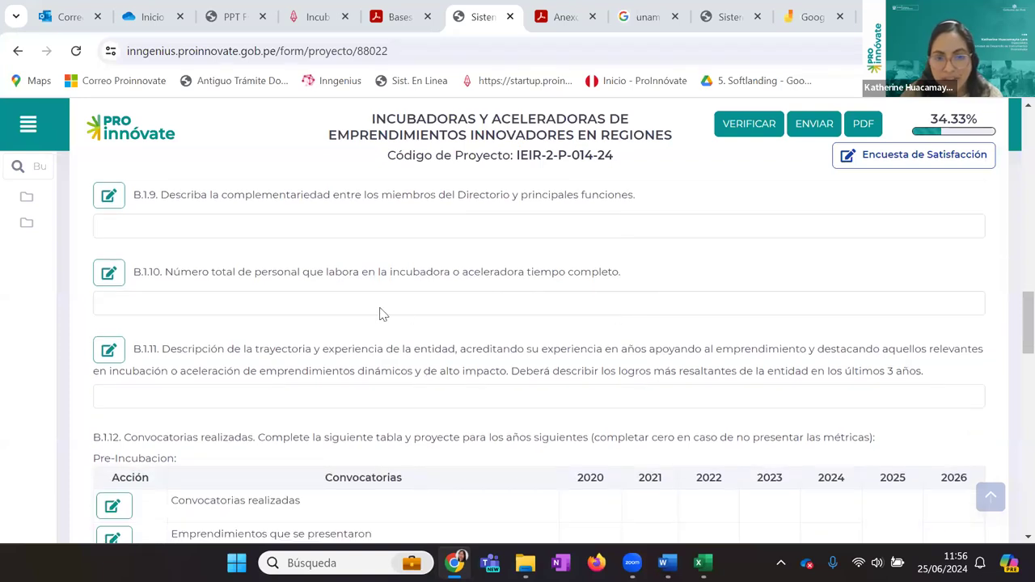
scroll(383, 315, "down", 1)
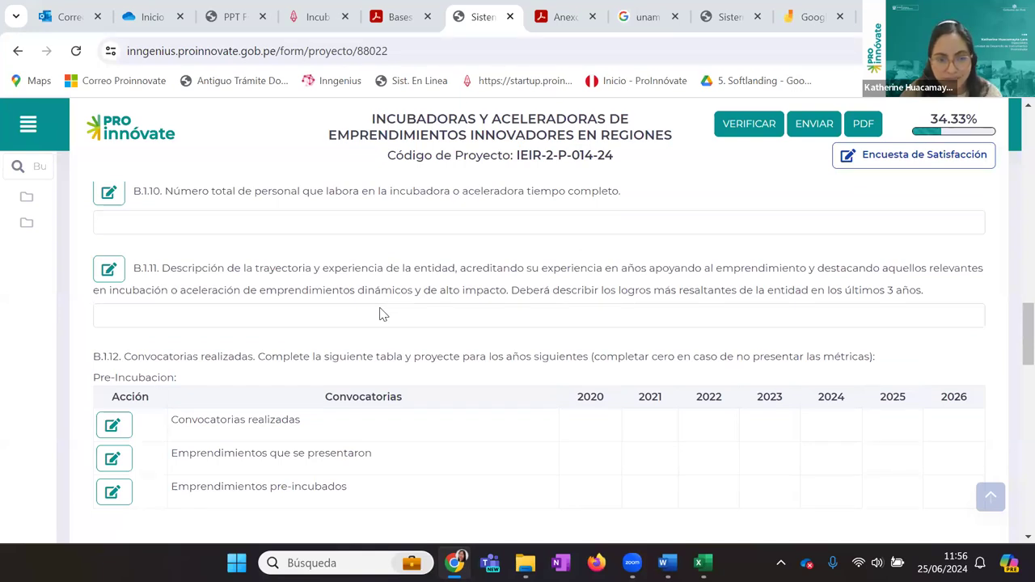
scroll(383, 314, "down", 1)
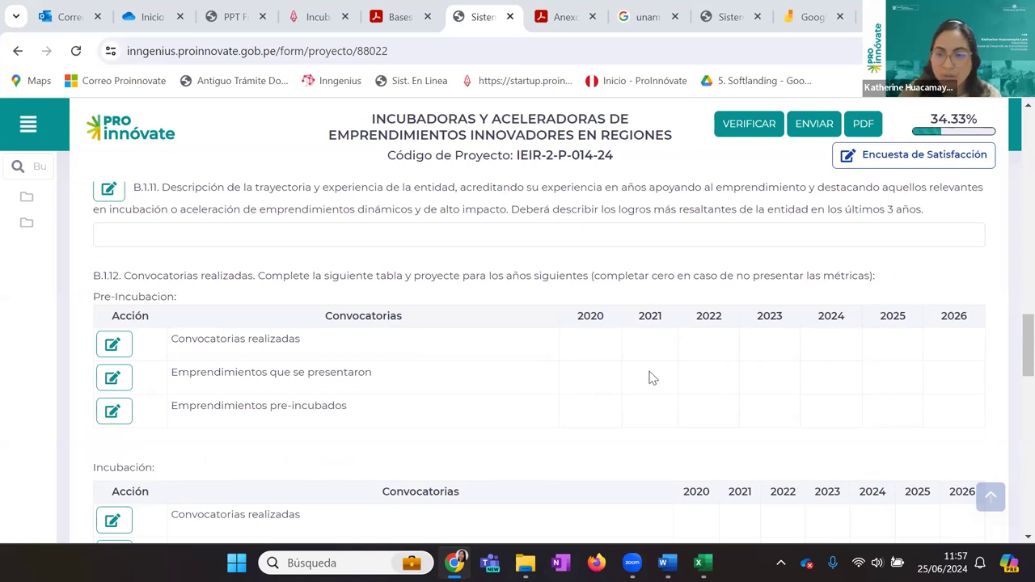
scroll(646, 377, "down", 2)
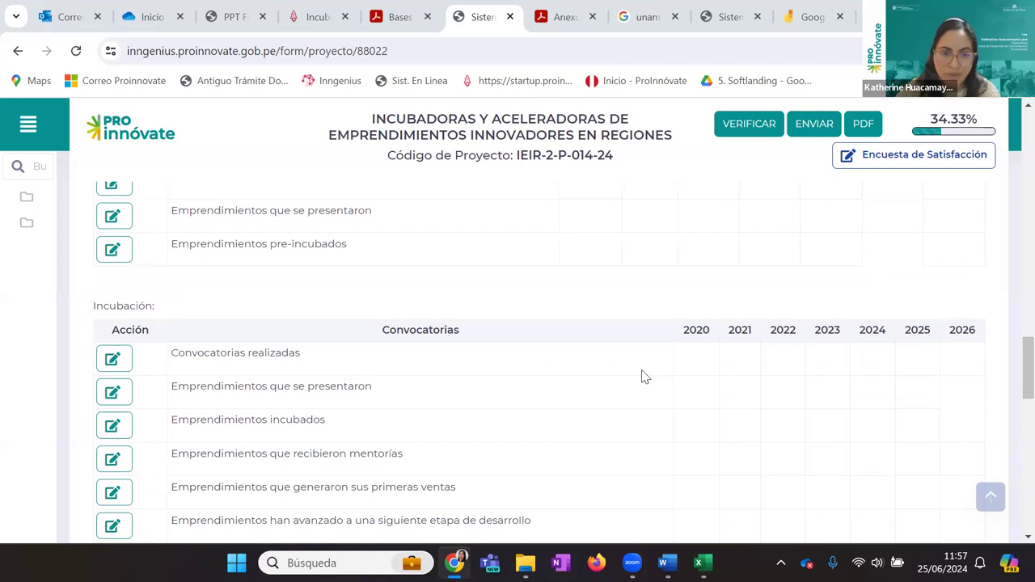
scroll(645, 376, "down", 1)
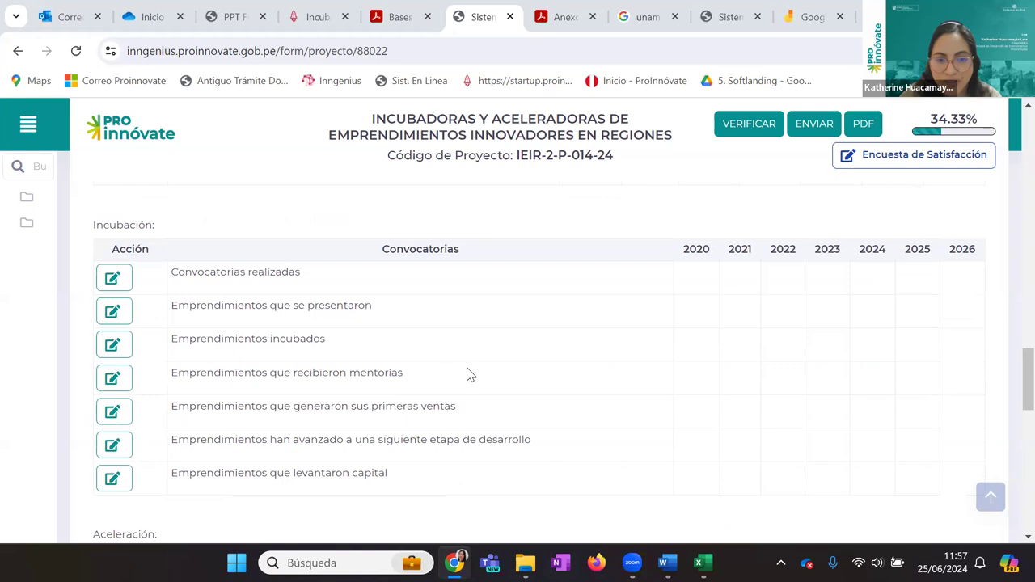
scroll(475, 377, "down", 3)
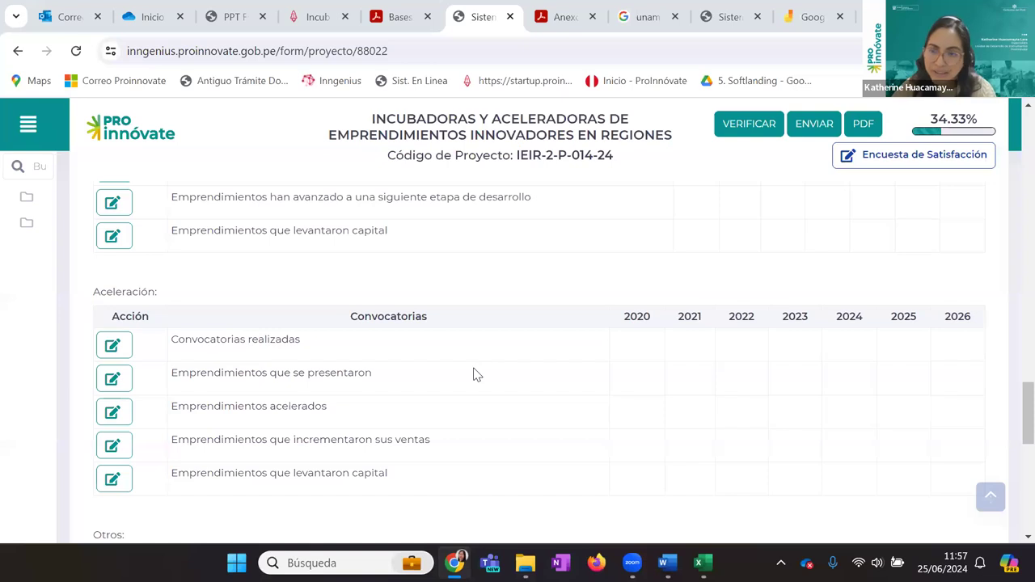
scroll(439, 403, "down", 3)
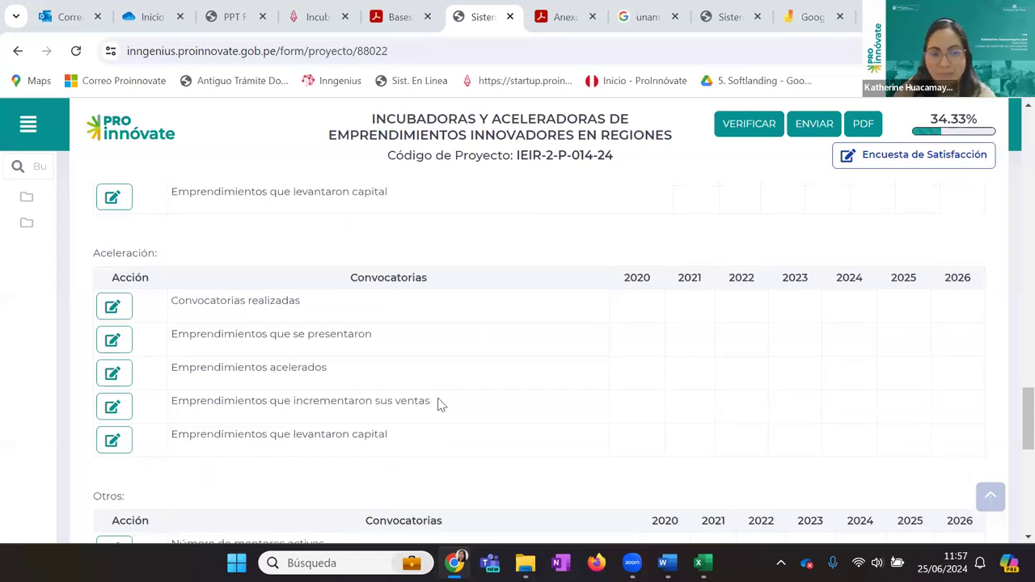
scroll(433, 400, "down", 2)
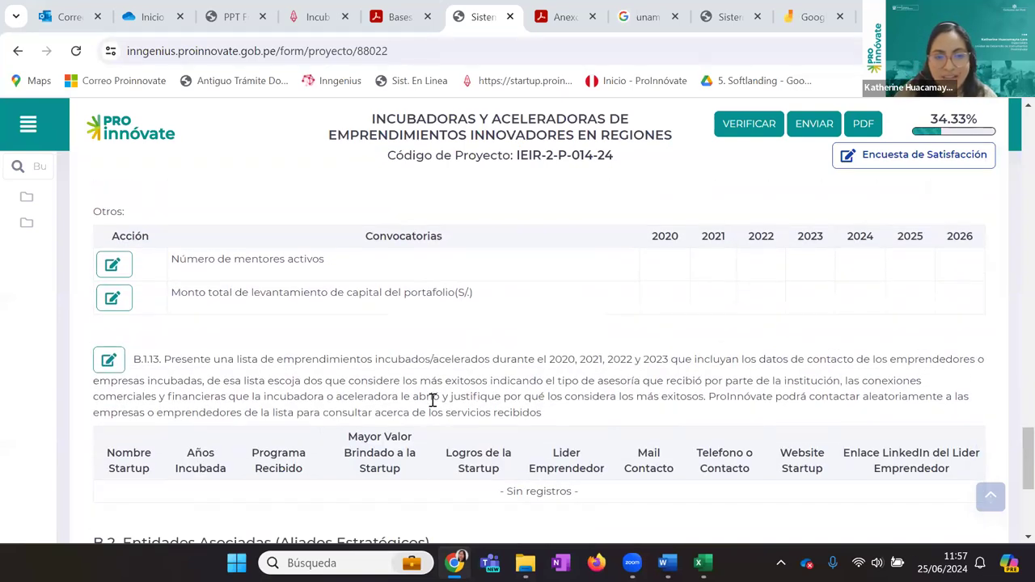
scroll(433, 401, "down", 1)
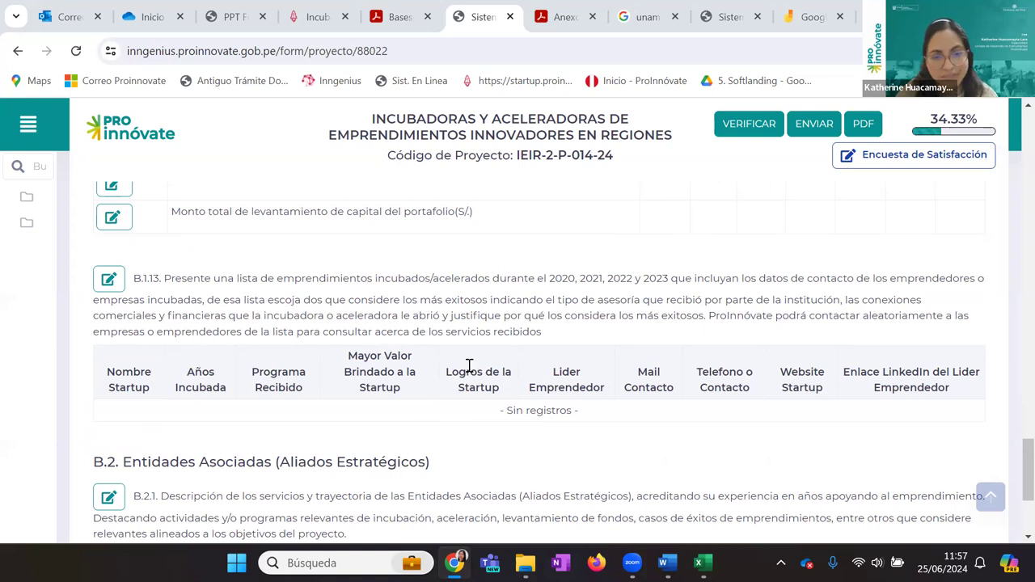
scroll(465, 361, "down", 3)
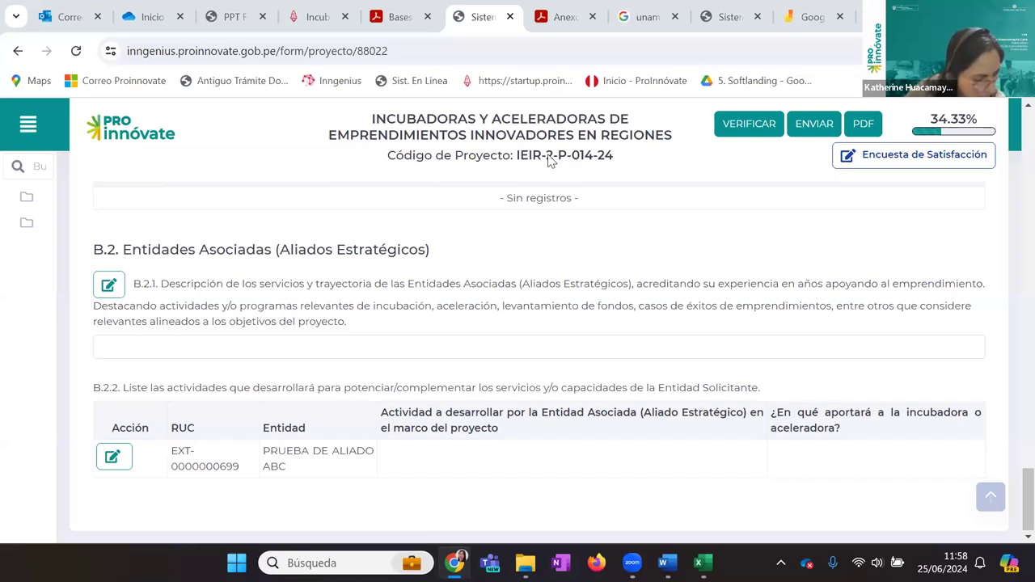
scroll(211, 397, "up", 15)
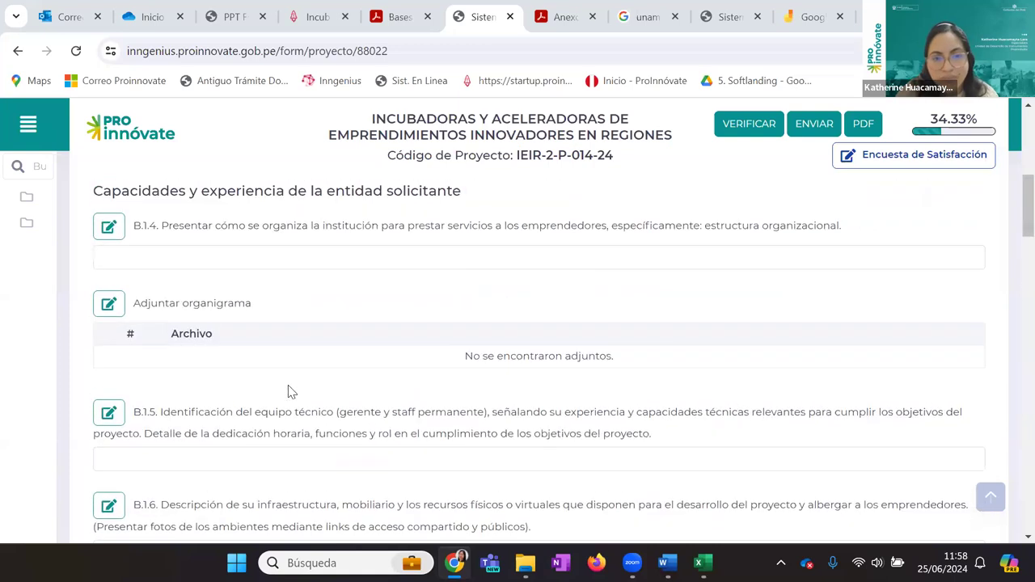
scroll(287, 392, "up", 5)
left_click(350, 299)
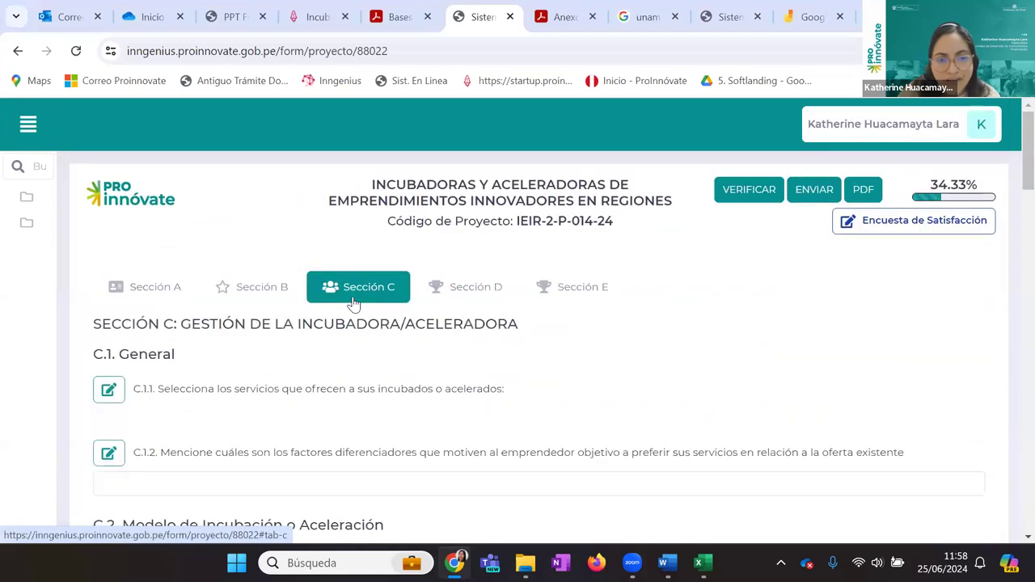
scroll(353, 301, "down", 2)
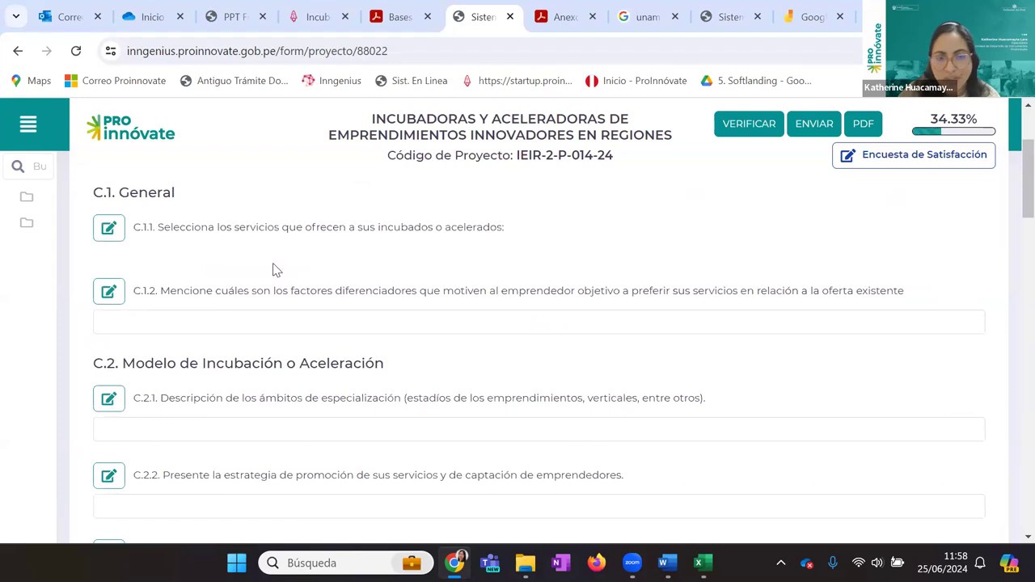
left_click(109, 230)
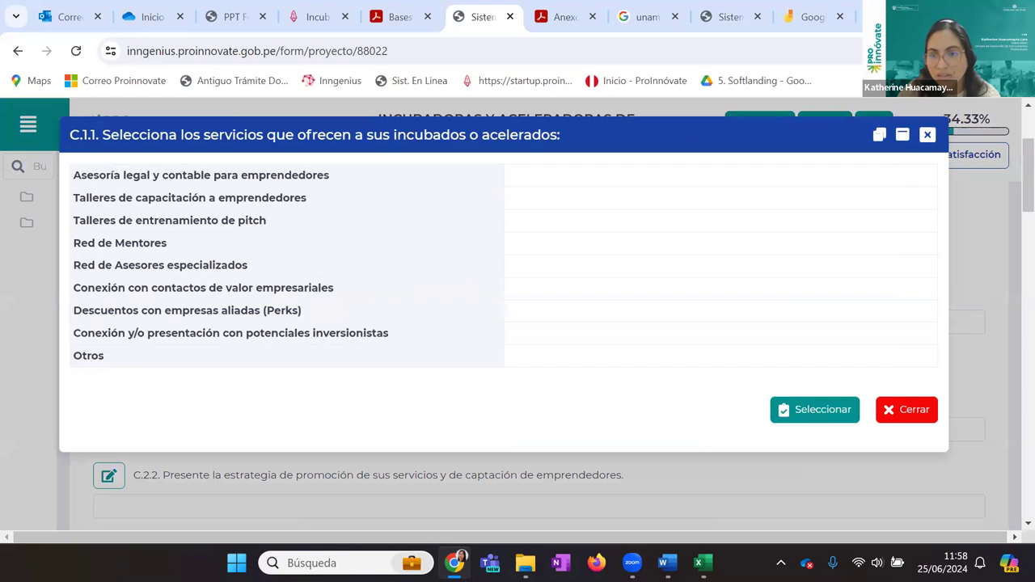
key("Escape")
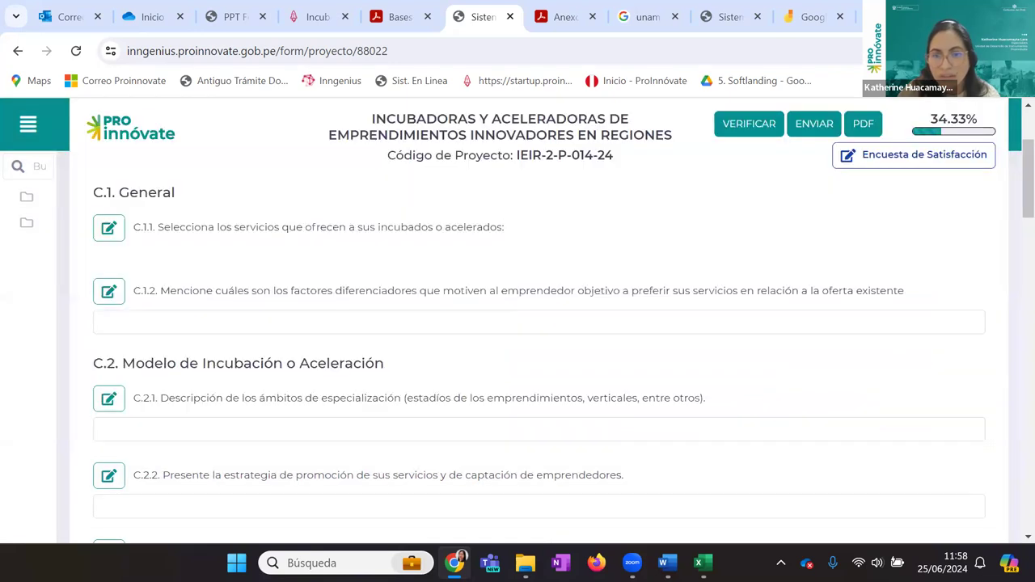
scroll(398, 350, "down", 1)
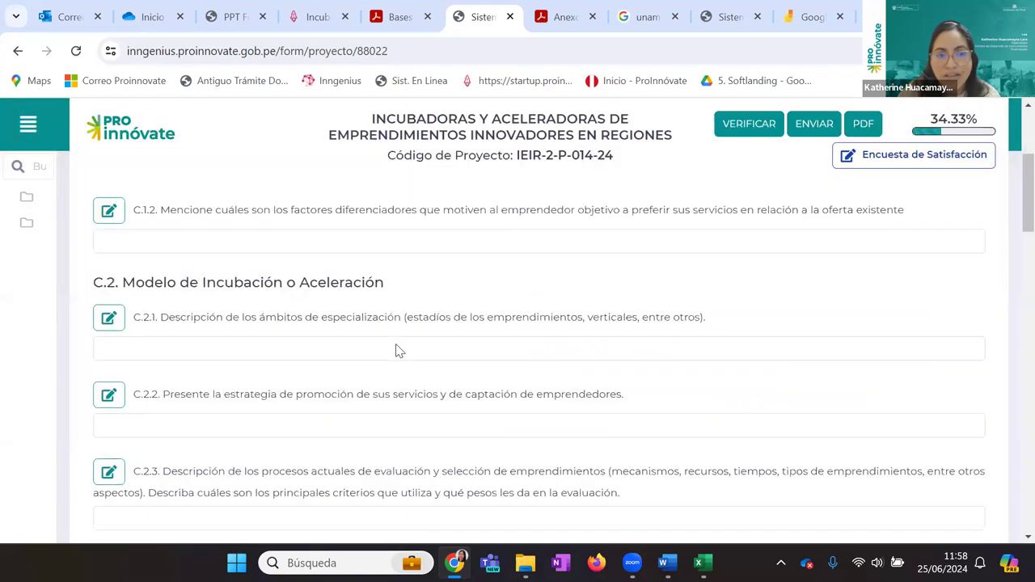
scroll(397, 350, "down", 1)
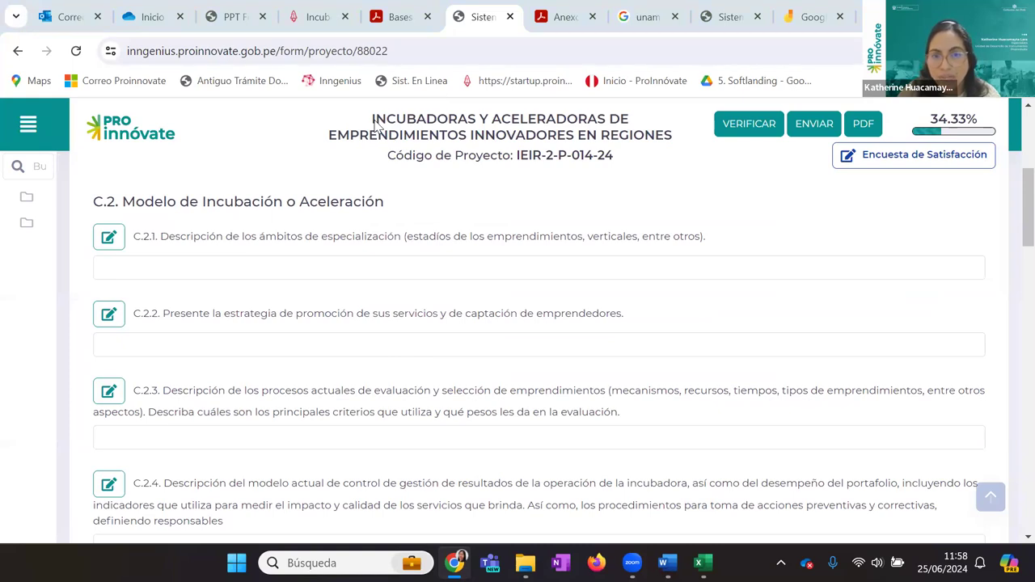
left_click(112, 394)
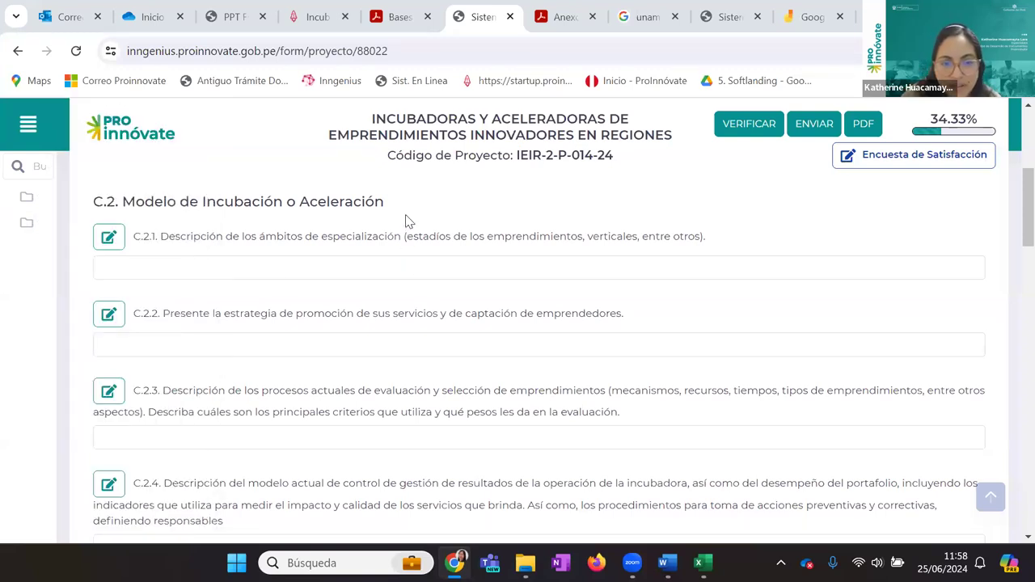
scroll(408, 255, "down", 2)
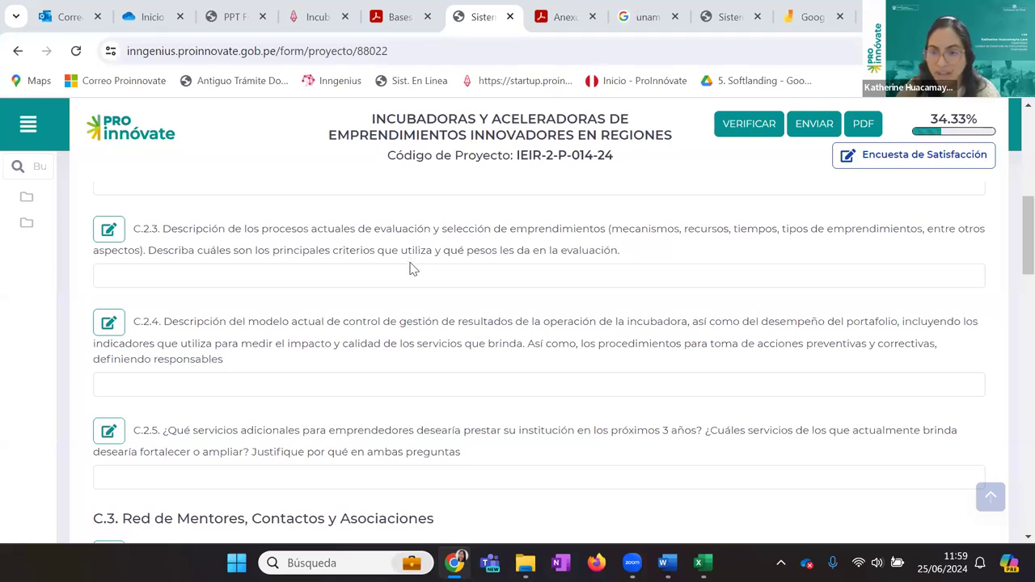
scroll(398, 312, "down", 3)
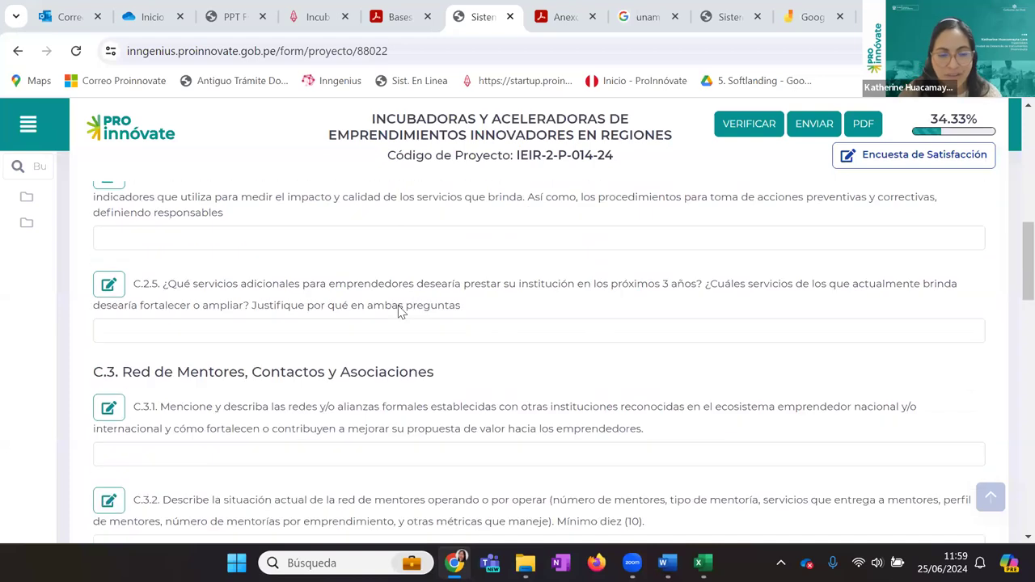
scroll(398, 312, "down", 1)
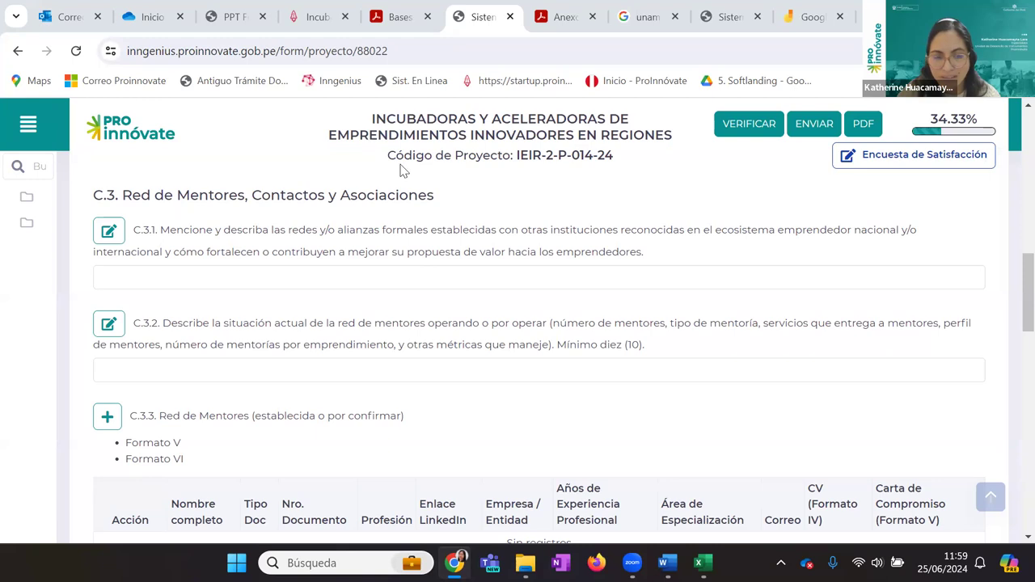
scroll(375, 311, "down", 2)
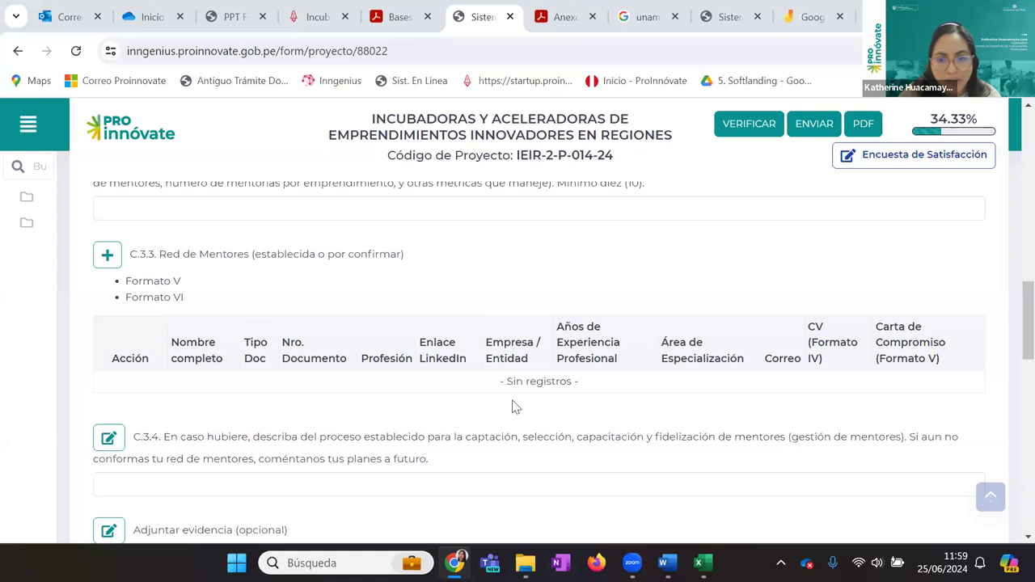
scroll(306, 334, "down", 1)
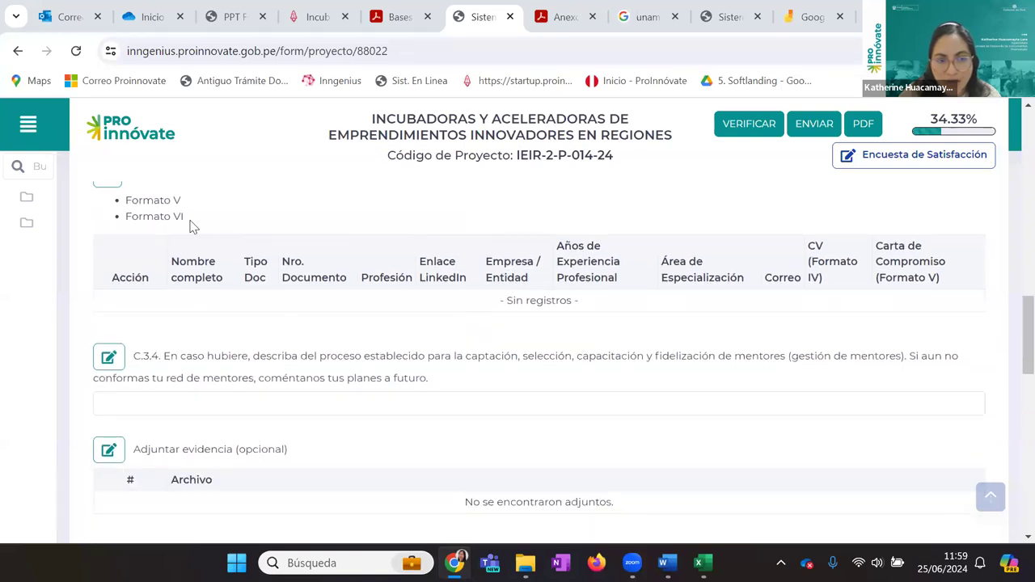
left_click_drag(173, 216, 113, 224)
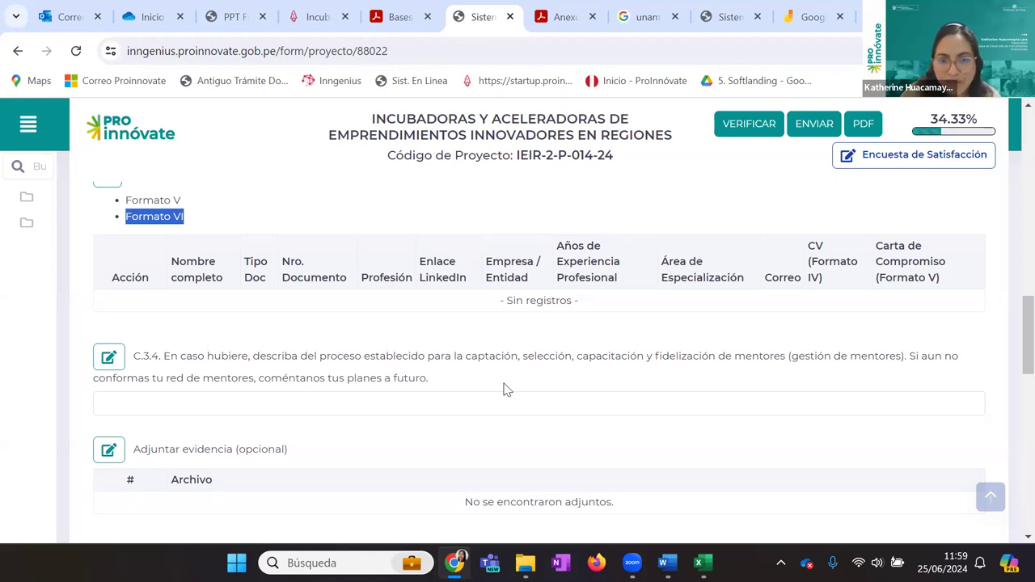
scroll(503, 390, "down", 1)
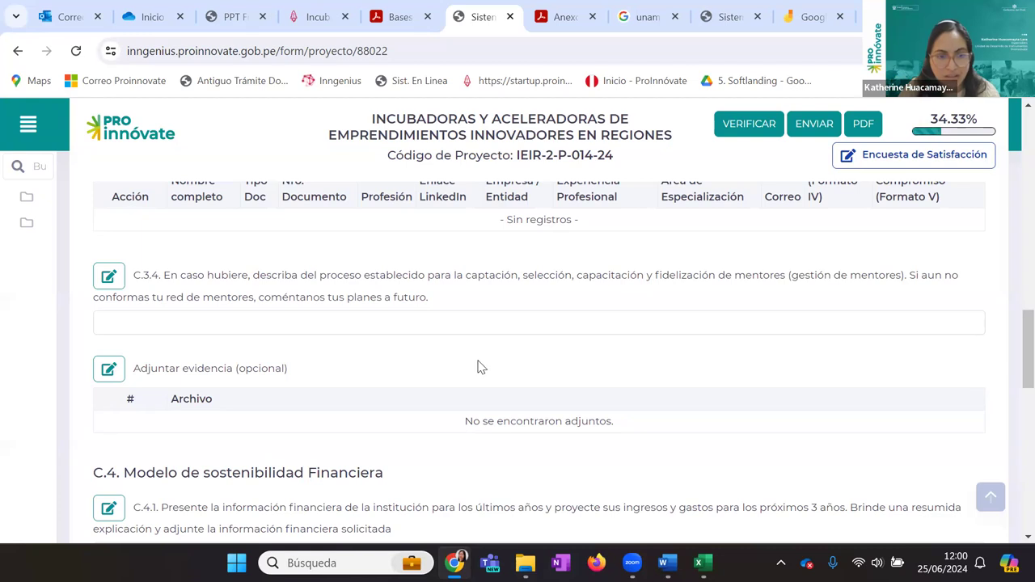
scroll(482, 367, "down", 3)
scroll(482, 311, "down", 2)
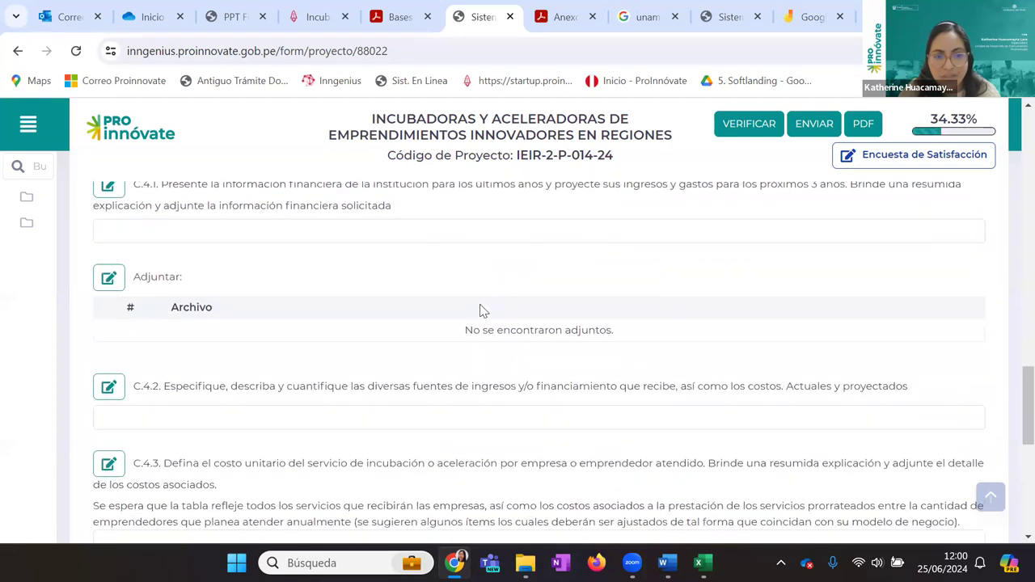
scroll(462, 259, "up", 1)
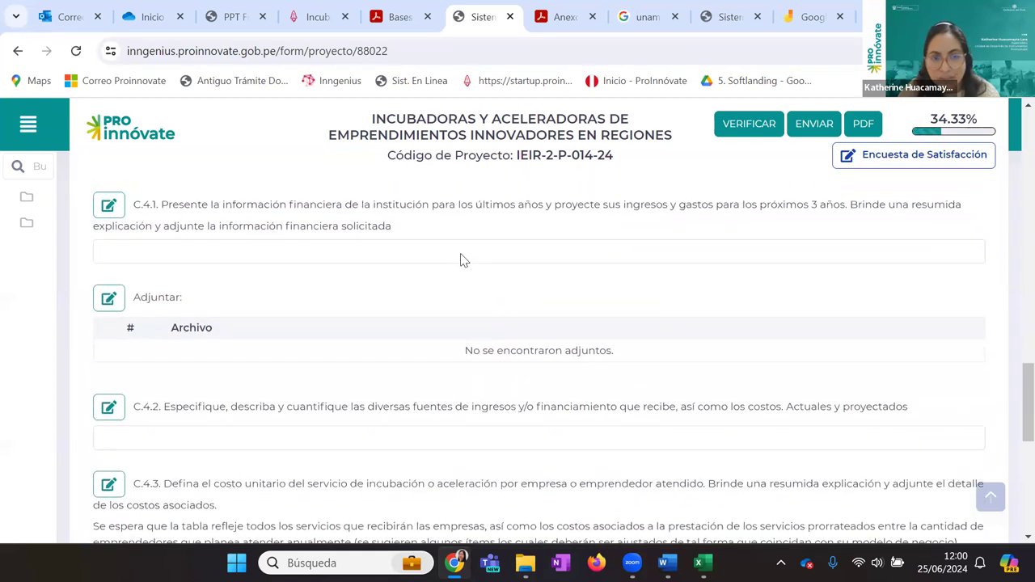
scroll(530, 164, "up", 1)
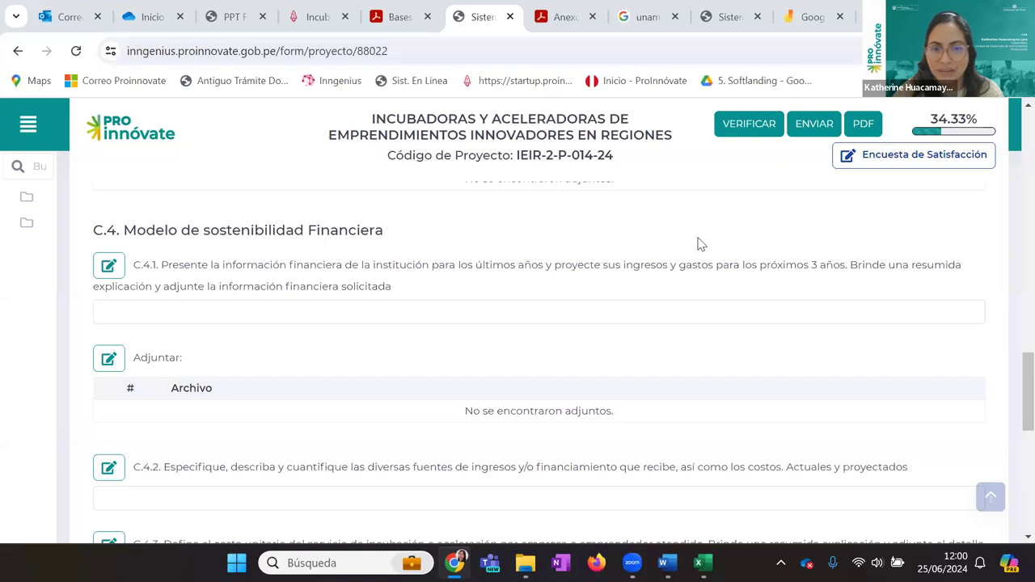
scroll(441, 375, "down", 4)
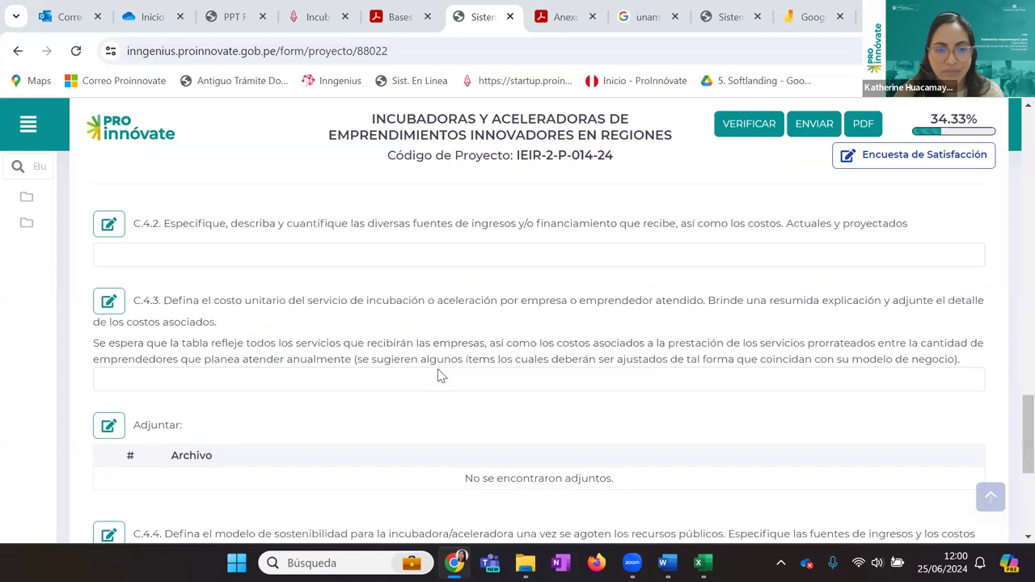
scroll(442, 374, "up", 2)
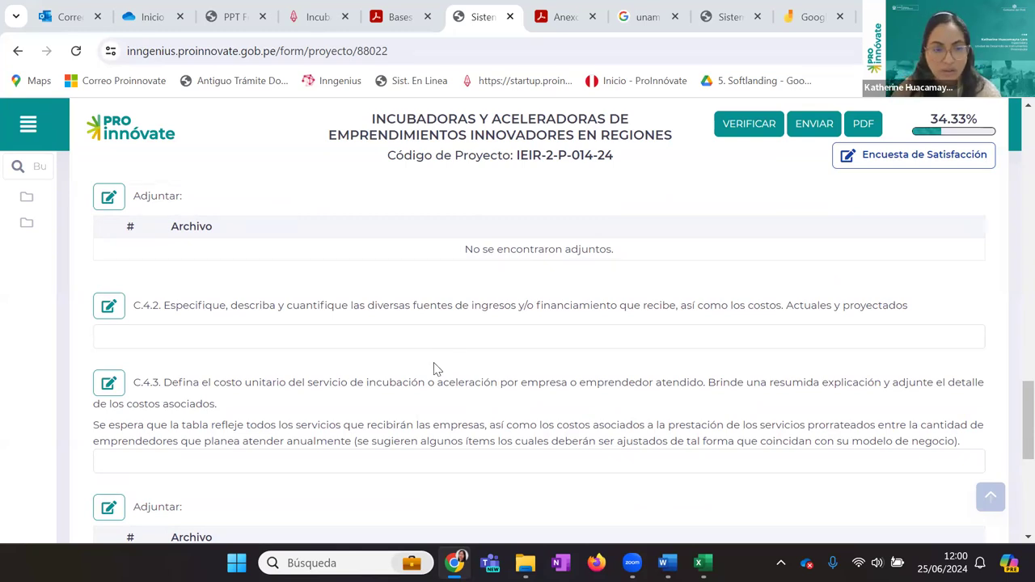
scroll(432, 362, "down", 3)
scroll(433, 369, "down", 2)
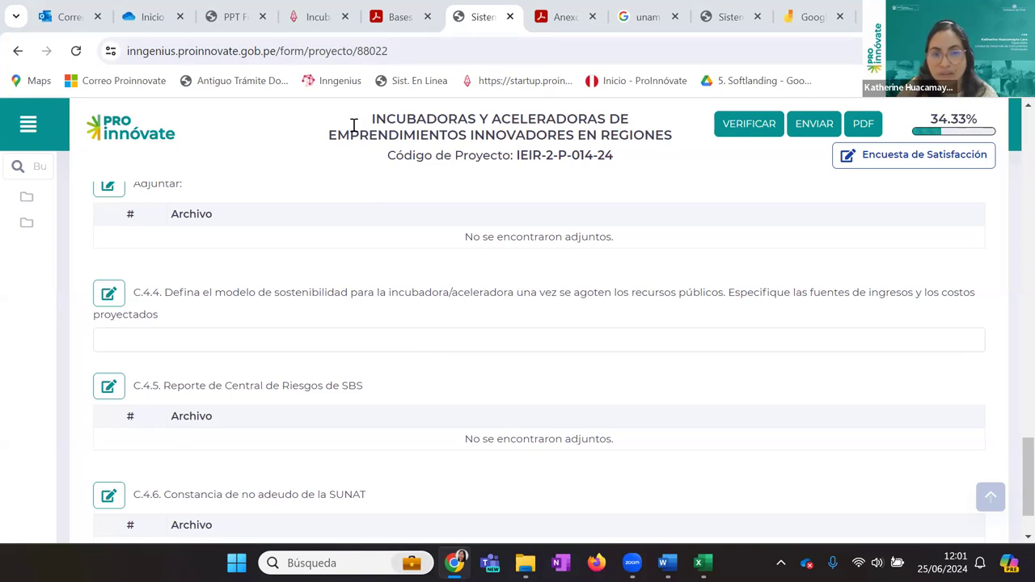
scroll(411, 327, "down", 1)
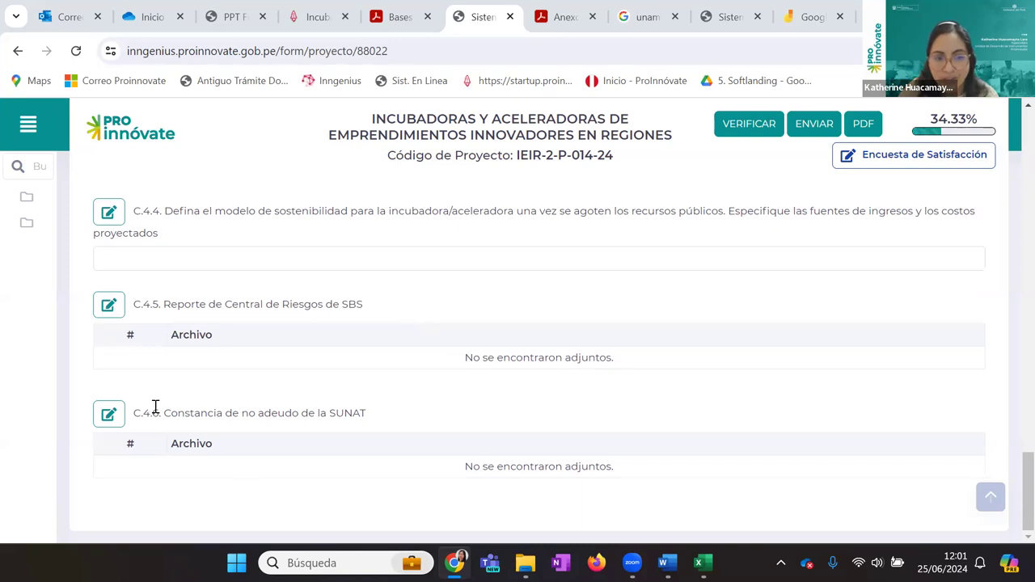
left_click_drag(155, 406, 369, 413)
scroll(370, 351, "up", 10)
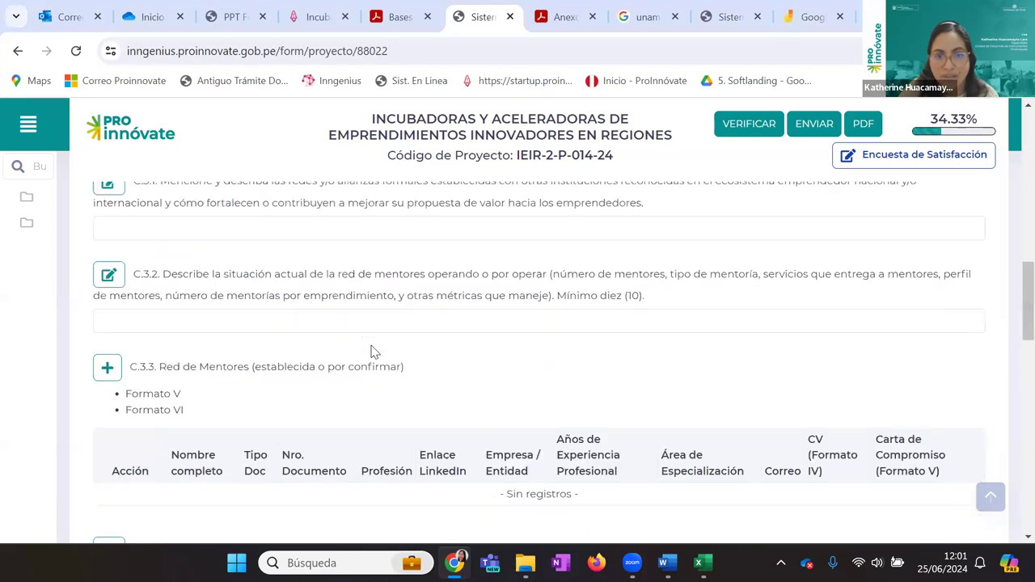
scroll(373, 350, "up", 10)
Switch to Sección D and review the D.1.1 general objective and eight D.1.2 specific-objective components
left_click(465, 287)
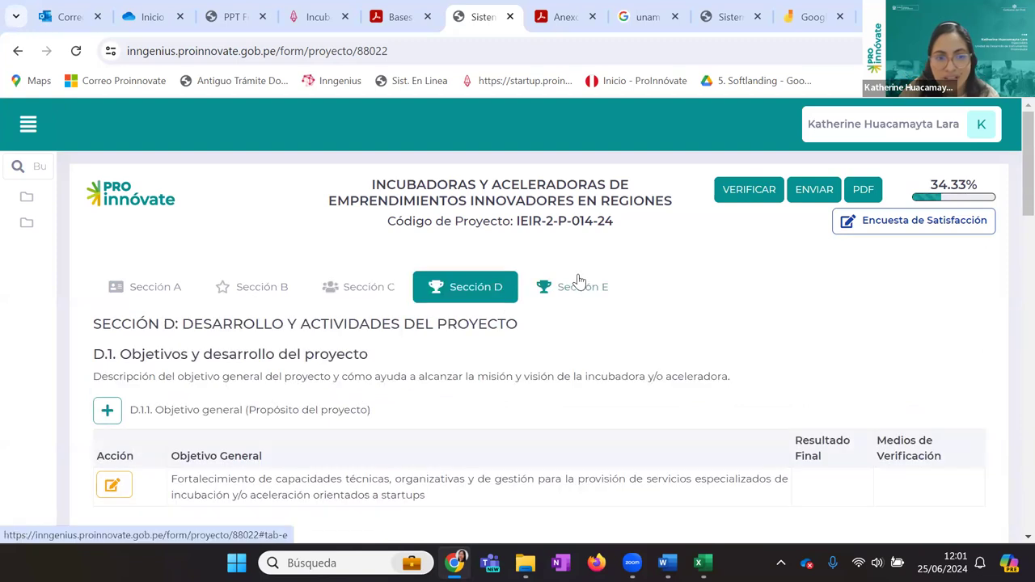
scroll(548, 302, "down", 6)
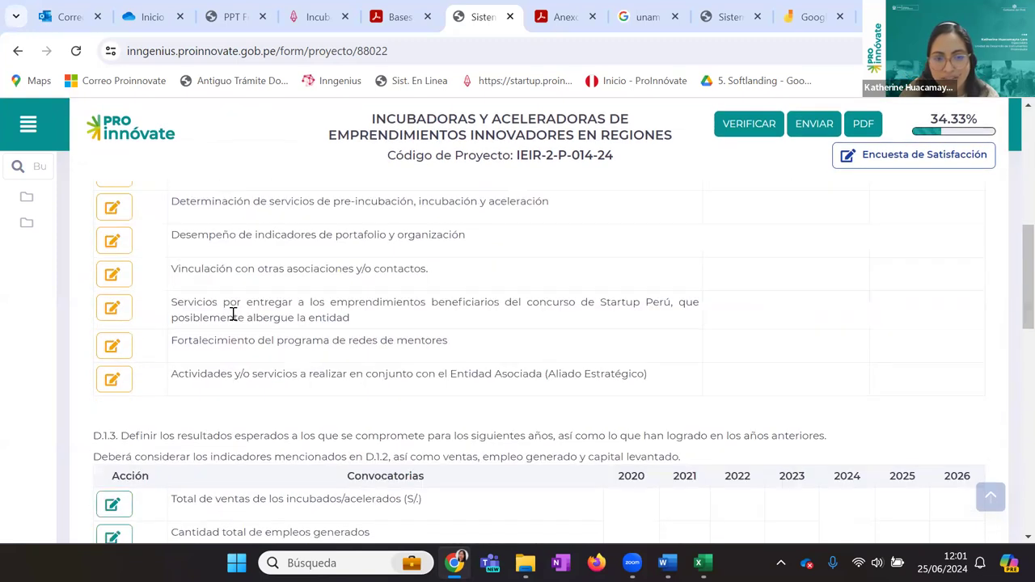
scroll(232, 311, "down", 3)
scroll(232, 311, "up", 10)
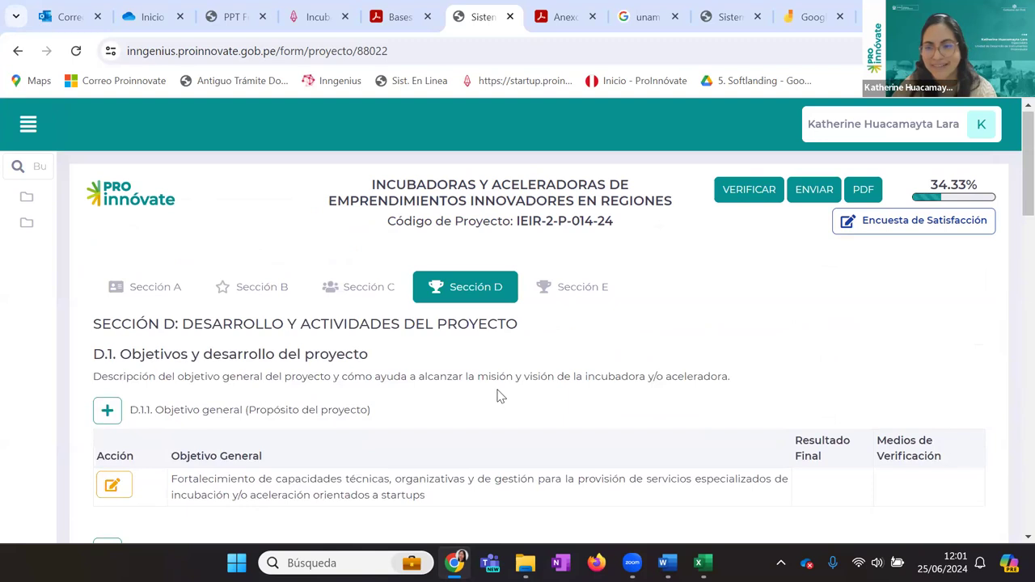
scroll(500, 394, "down", 1)
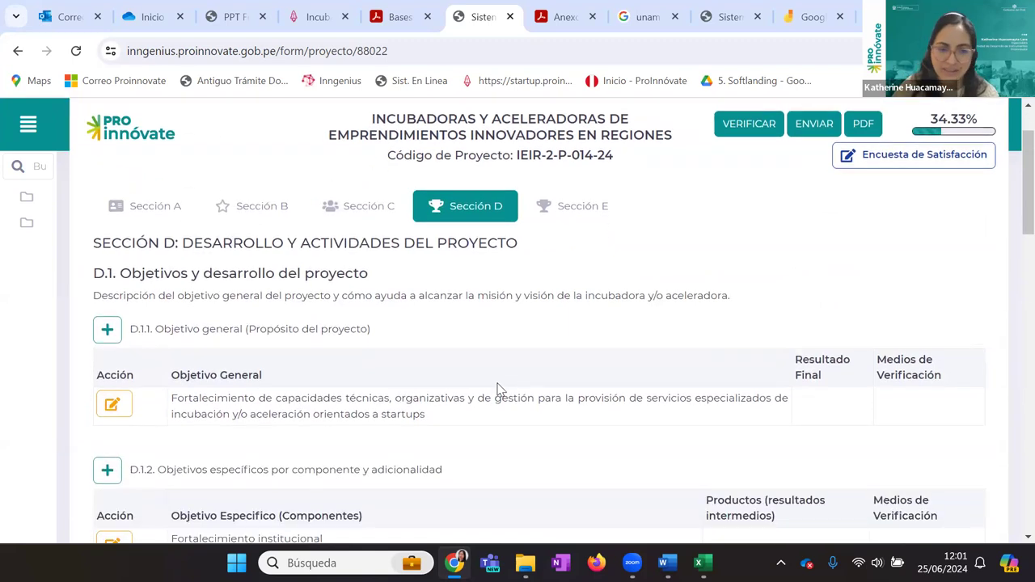
scroll(500, 389, "down", 2)
scroll(499, 389, "down", 2)
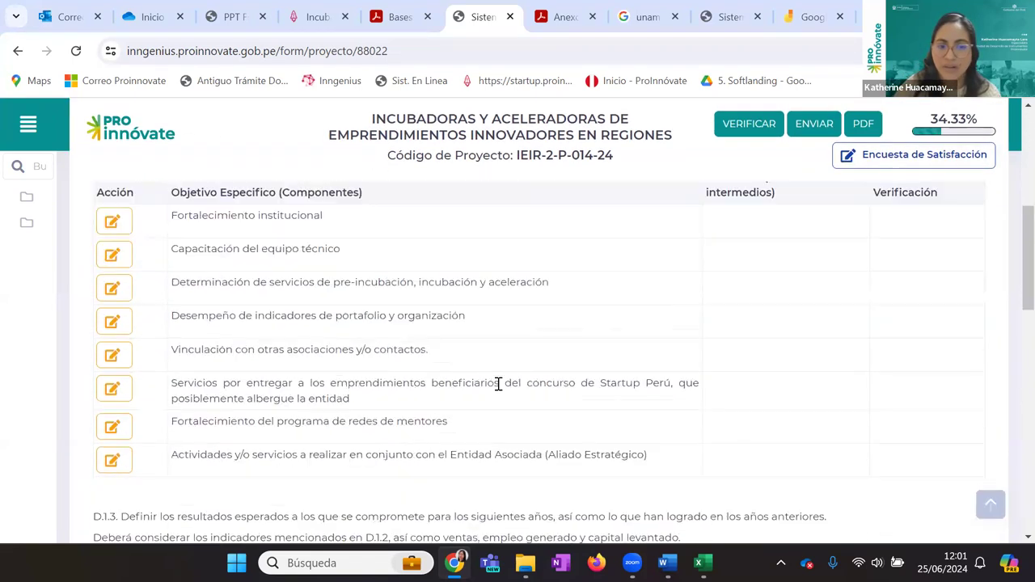
scroll(499, 389, "up", 2)
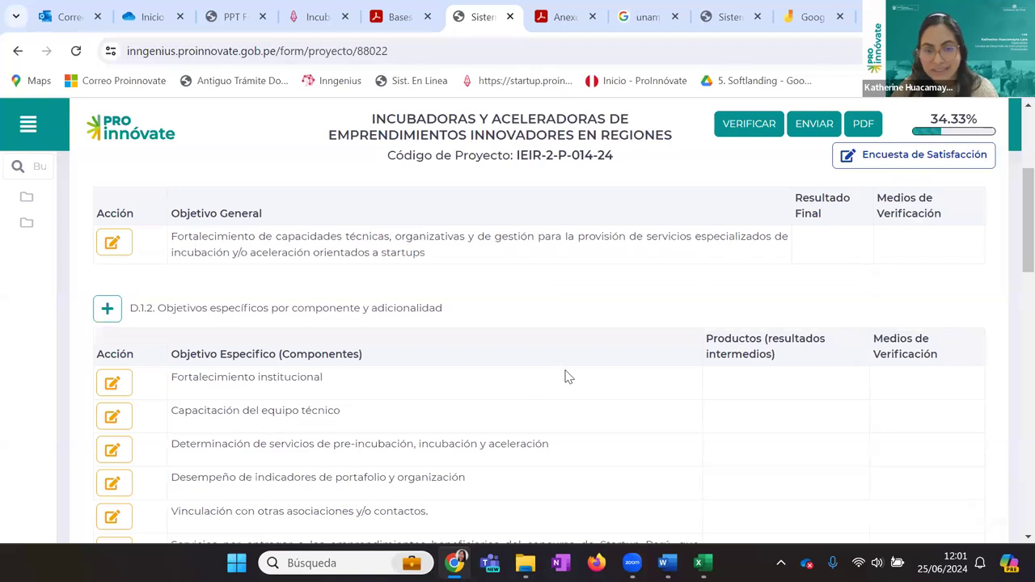
scroll(567, 374, "down", 1)
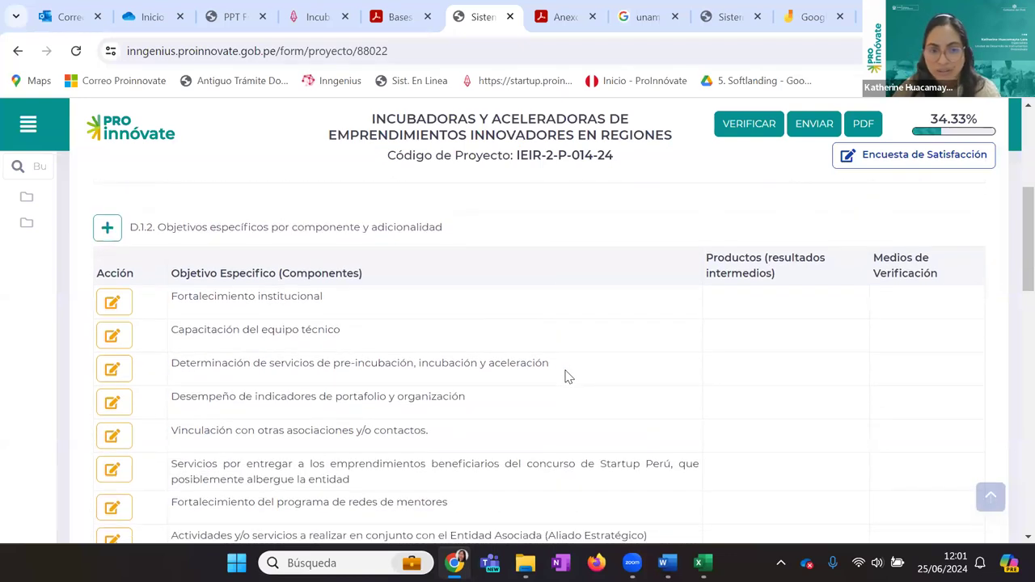
scroll(567, 376, "up", 2)
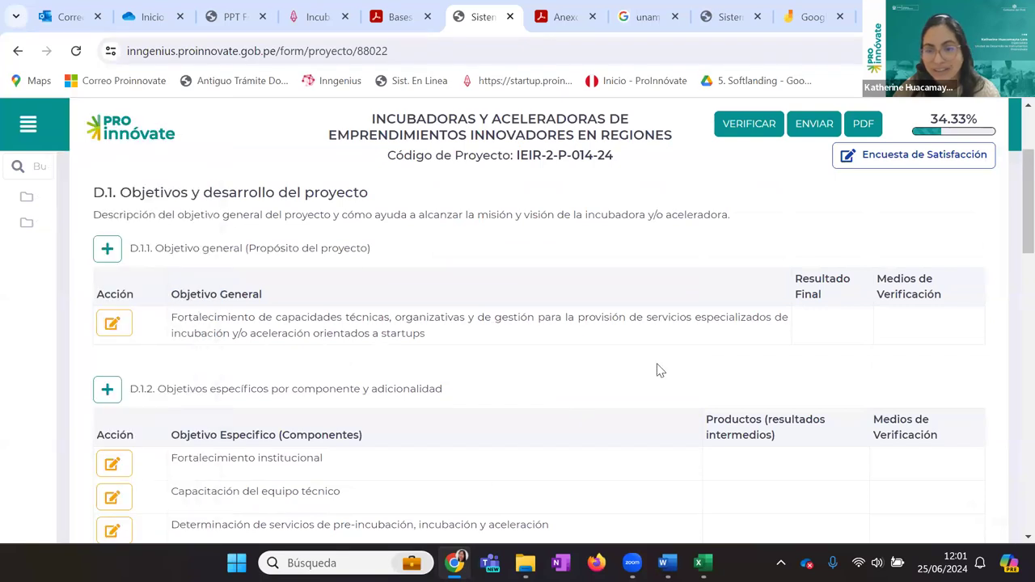
left_click(114, 469)
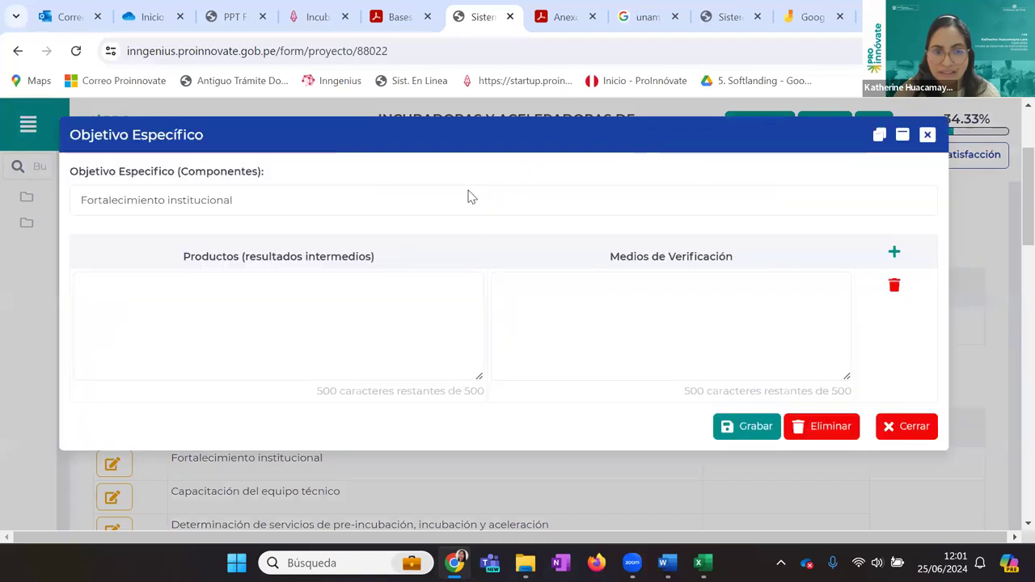
triple_click(472, 197)
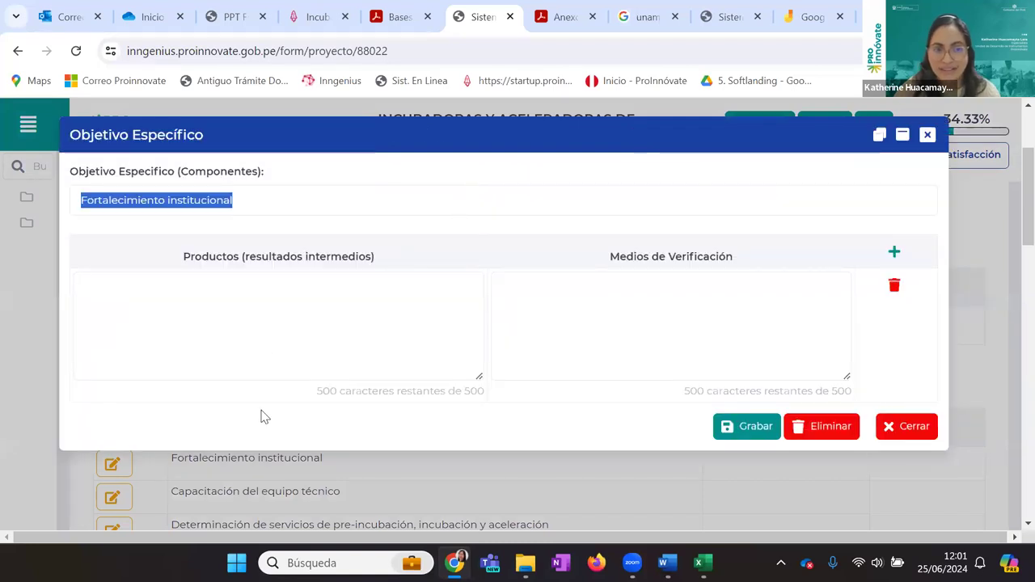
left_click(270, 348)
left_click(809, 426)
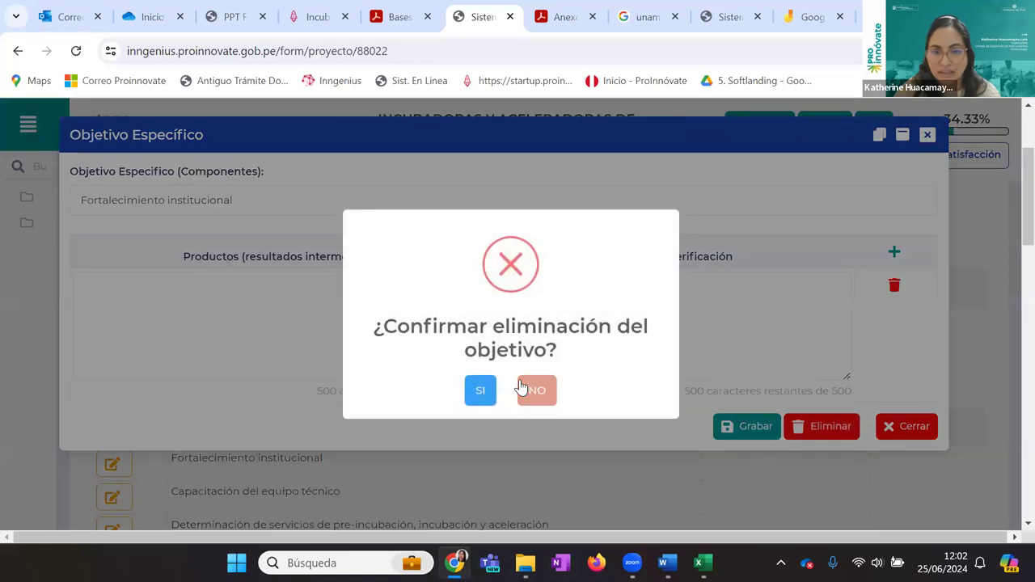
left_click(480, 391)
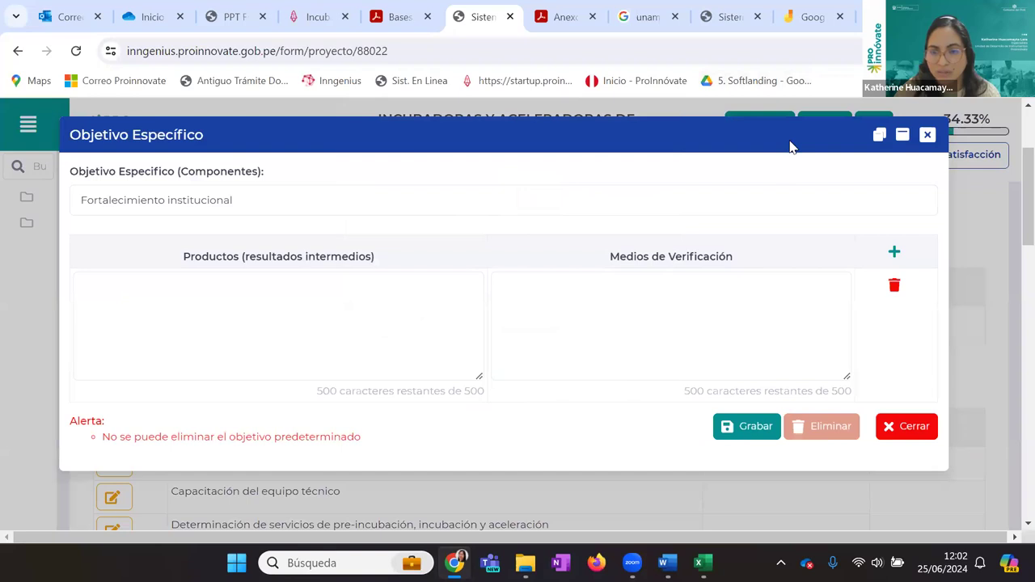
double_click(910, 433)
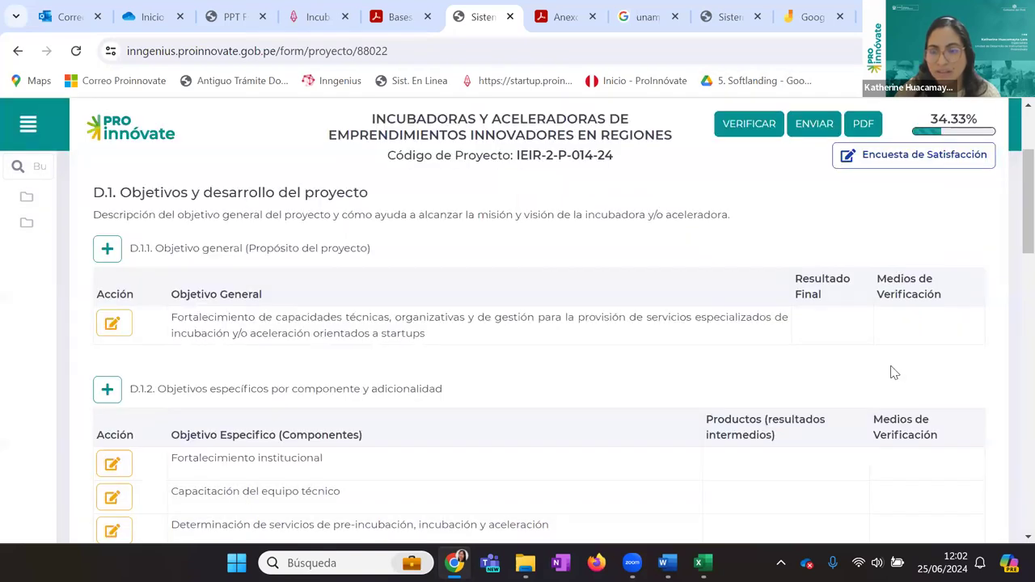
Scroll through Sección D's eight Objetivos Específicos and the D.1.3 indicators table, then back to the top
scroll(358, 308, "down", 3)
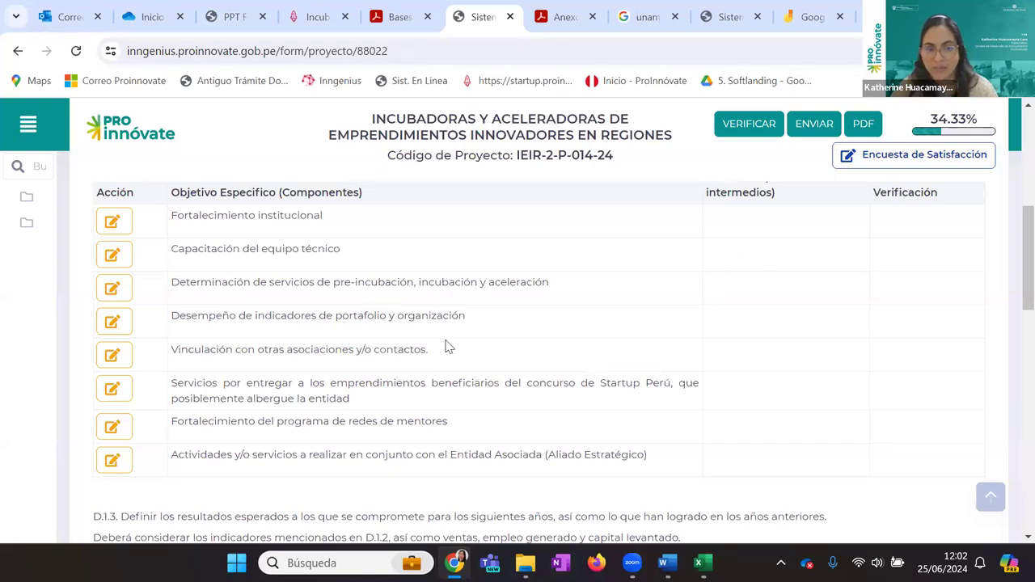
scroll(311, 455, "down", 3)
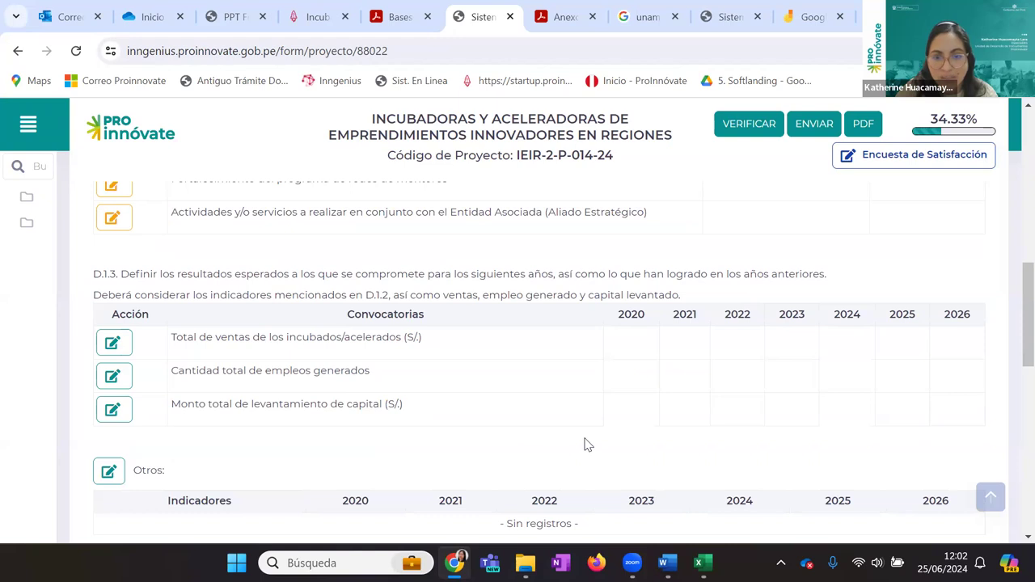
scroll(587, 445, "down", 2)
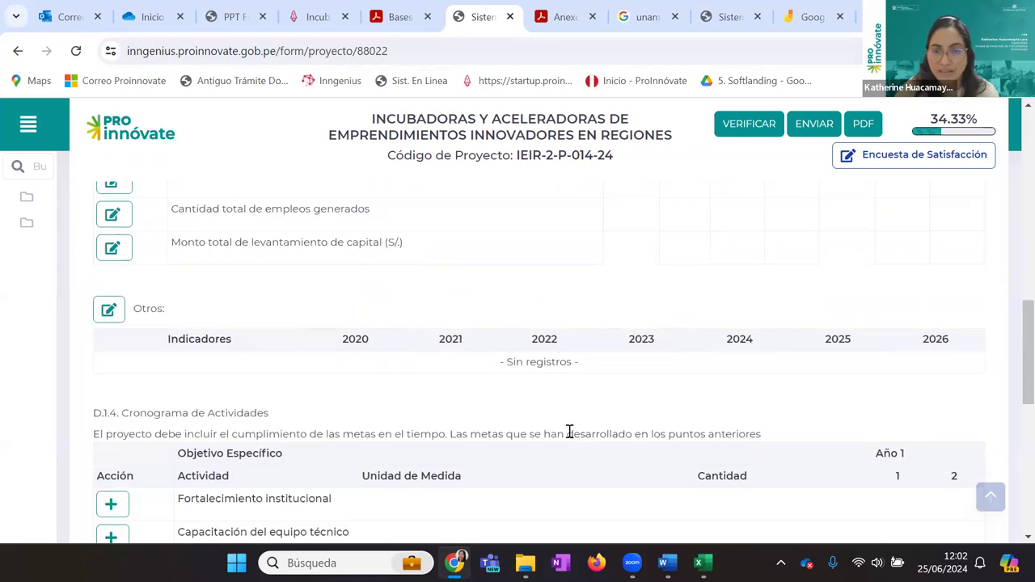
scroll(543, 381, "up", 2)
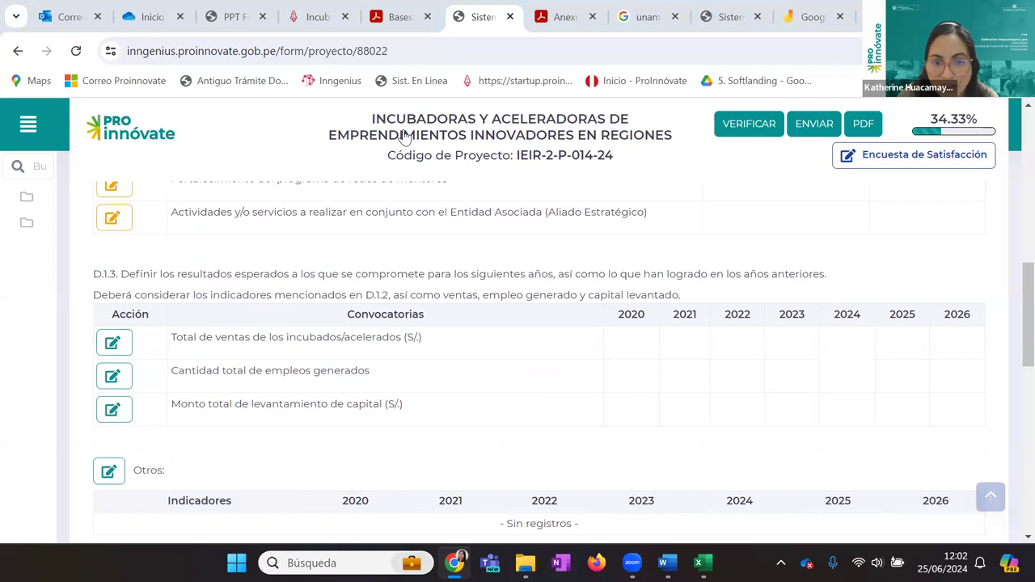
scroll(330, 270, "up", 10)
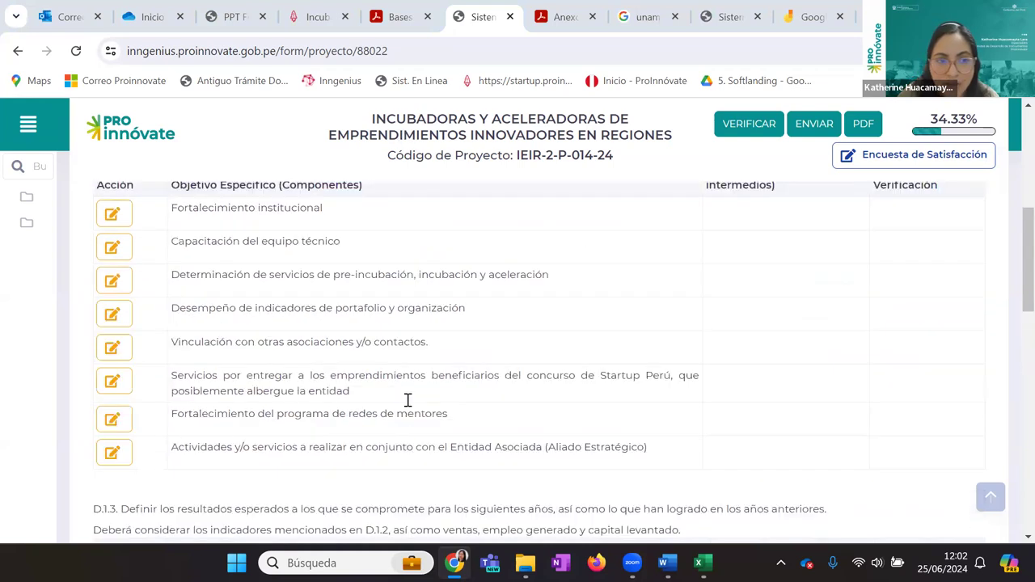
In Sección B's B.2 list, view PRUEBA DE ALIADO ABC's activity details and close them unsaved
left_click(270, 287)
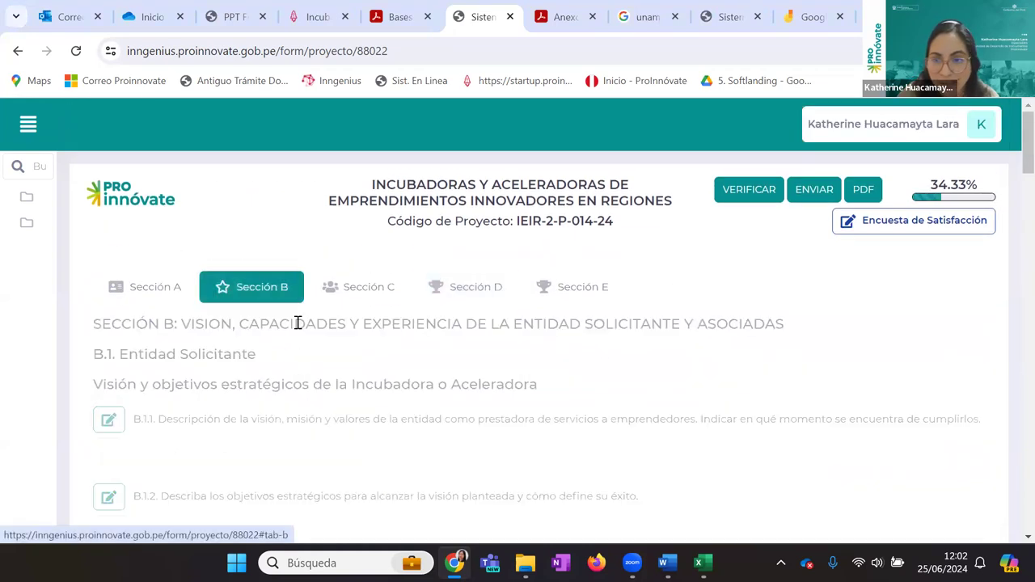
scroll(296, 323, "down", 3)
scroll(299, 327, "down", 15)
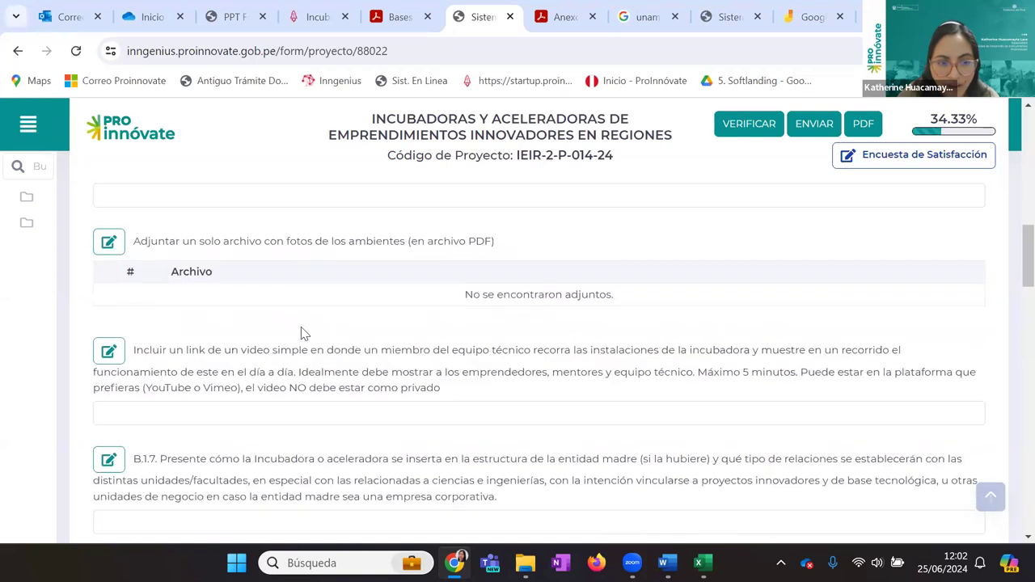
scroll(301, 332, "down", 15)
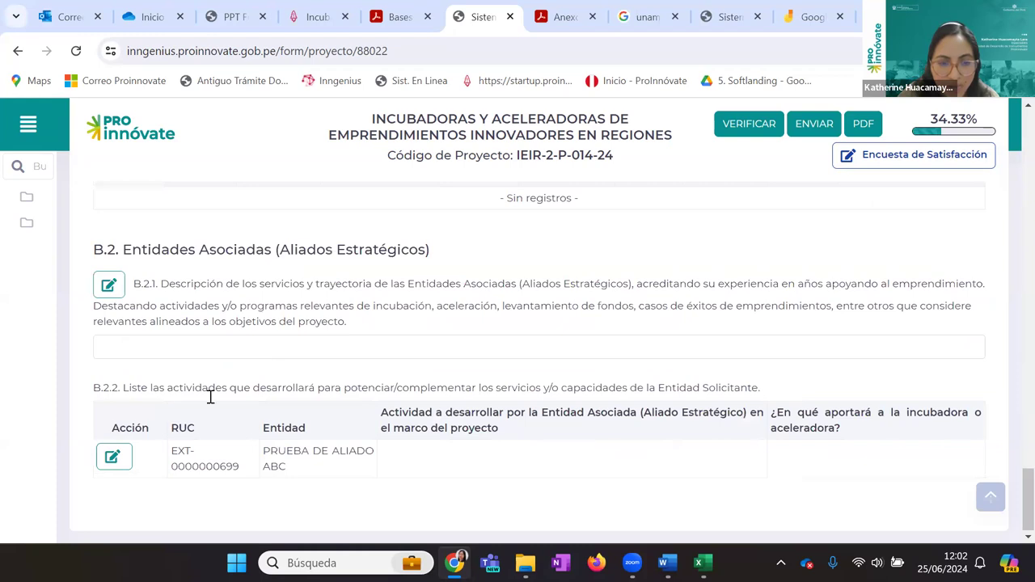
left_click(112, 459)
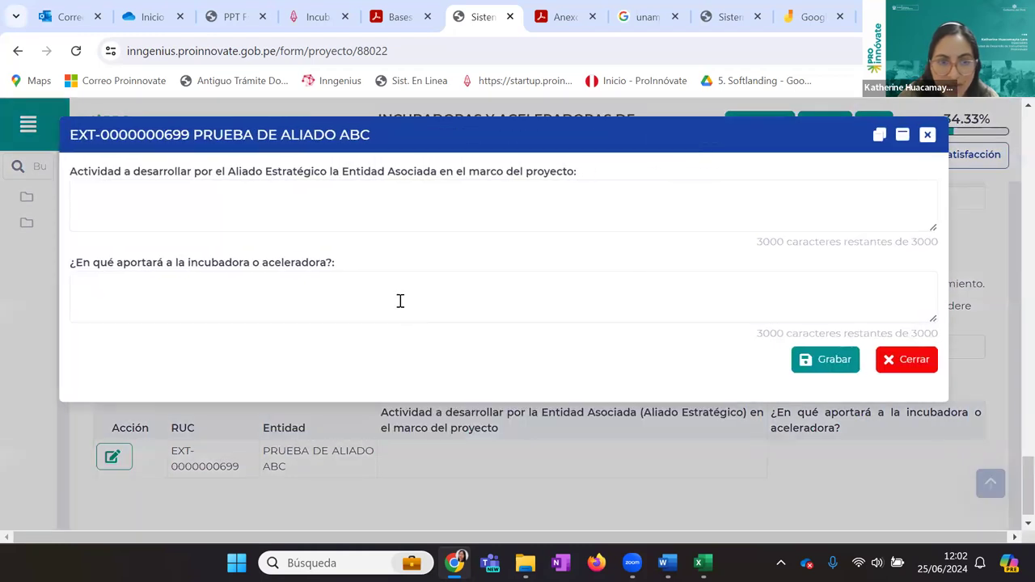
left_click(400, 301)
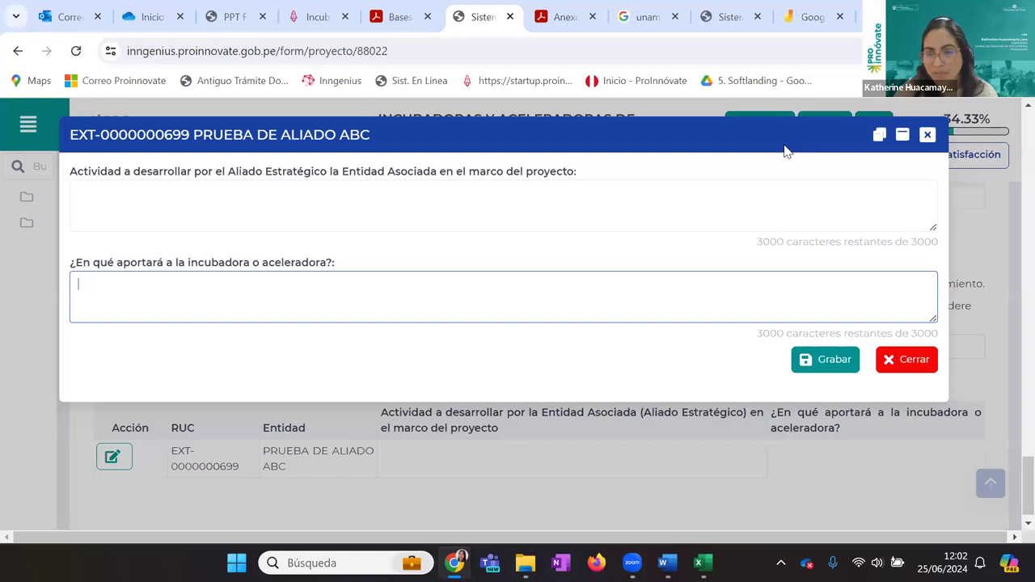
left_click(906, 367)
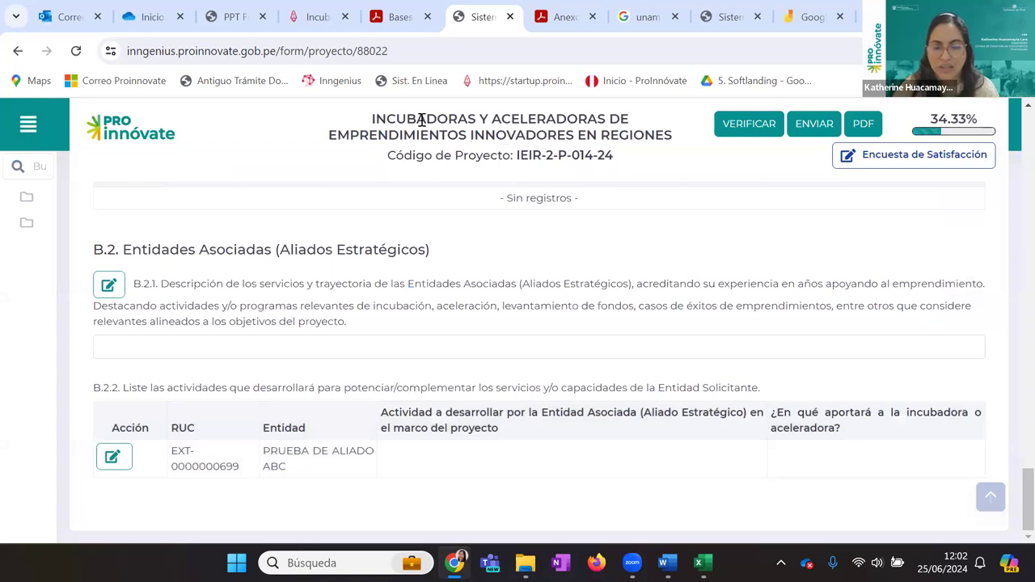
Select the project code IEIR-2-P-014-24, then reopen and close the ally's activity details unsaved
scroll(474, 305, "up", 15)
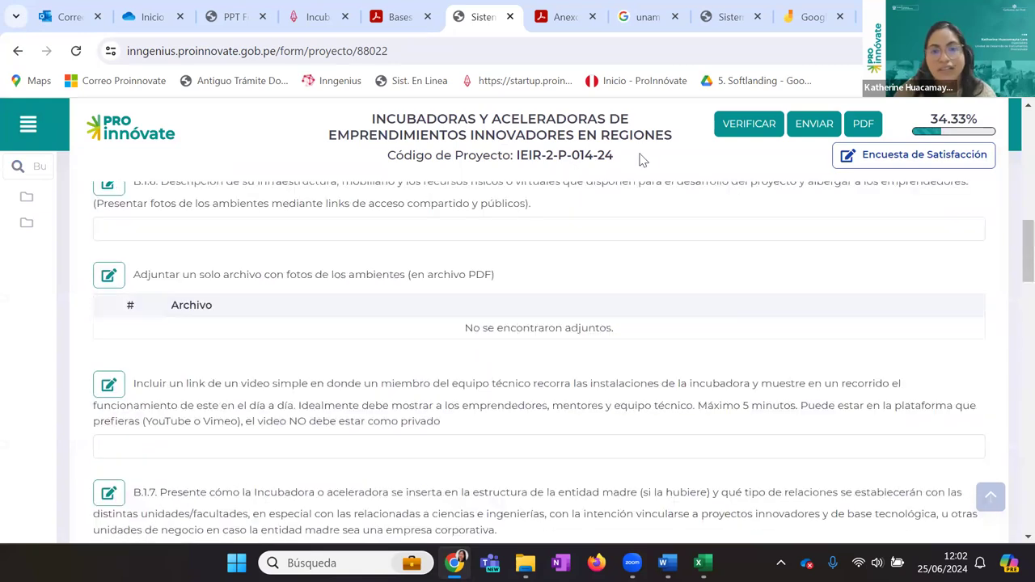
left_click_drag(635, 157, 467, 158)
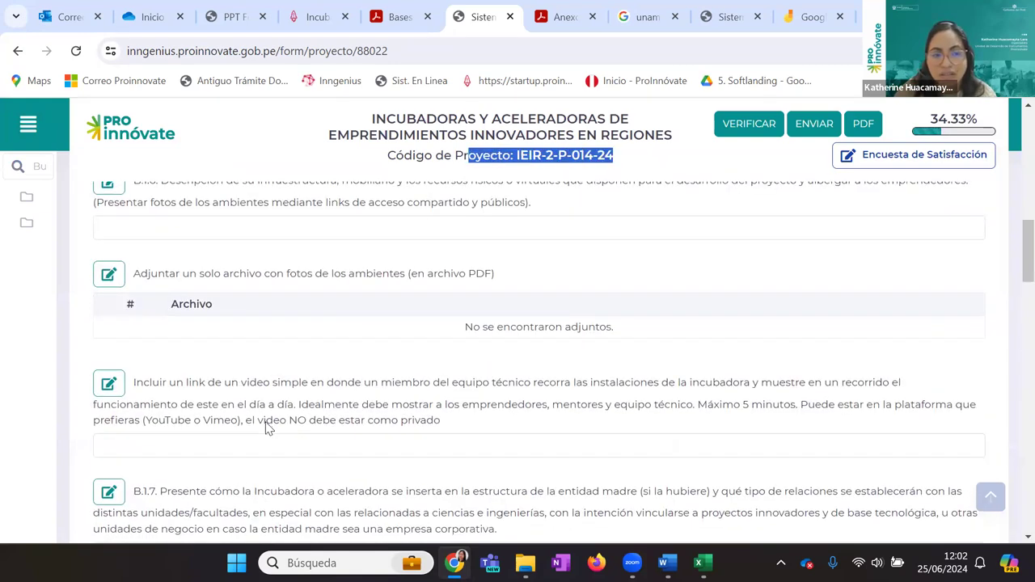
scroll(266, 428, "down", 15)
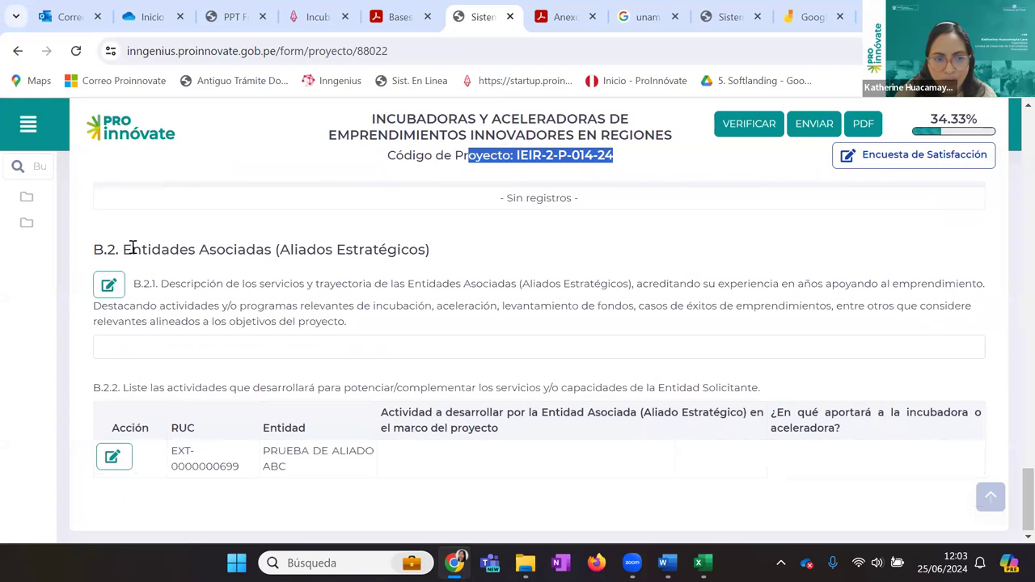
left_click(113, 457)
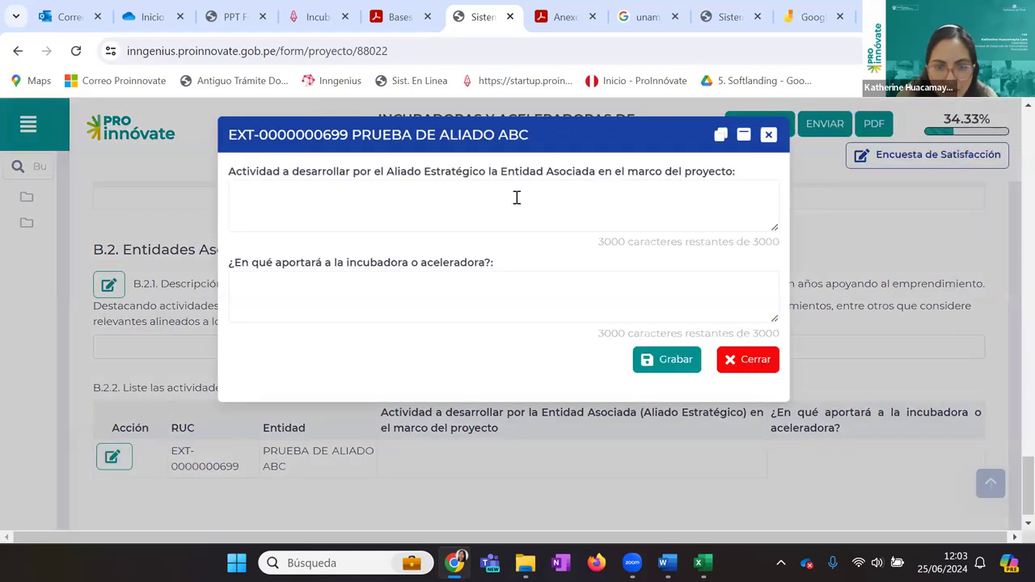
left_click(712, 278)
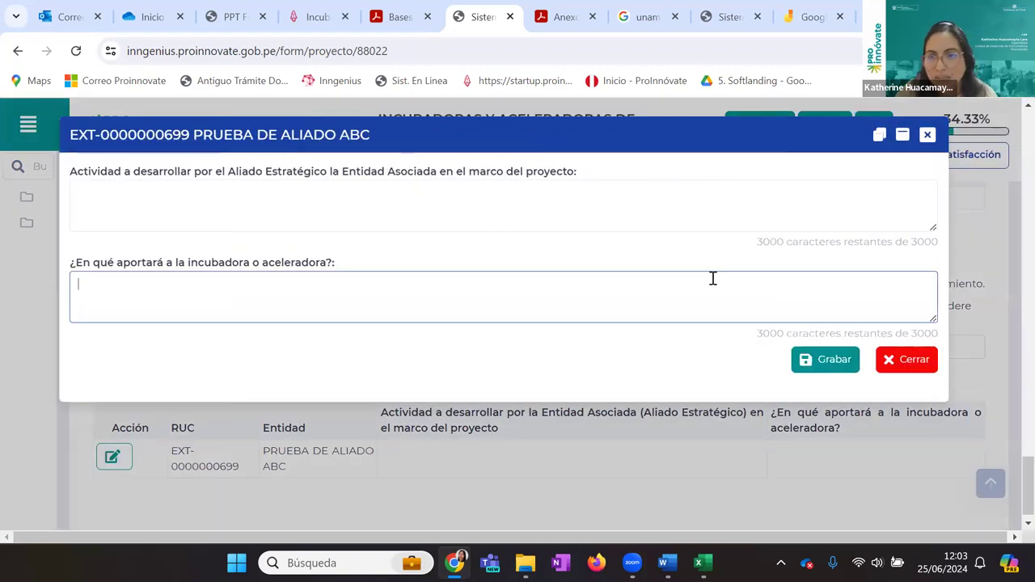
left_click(904, 363)
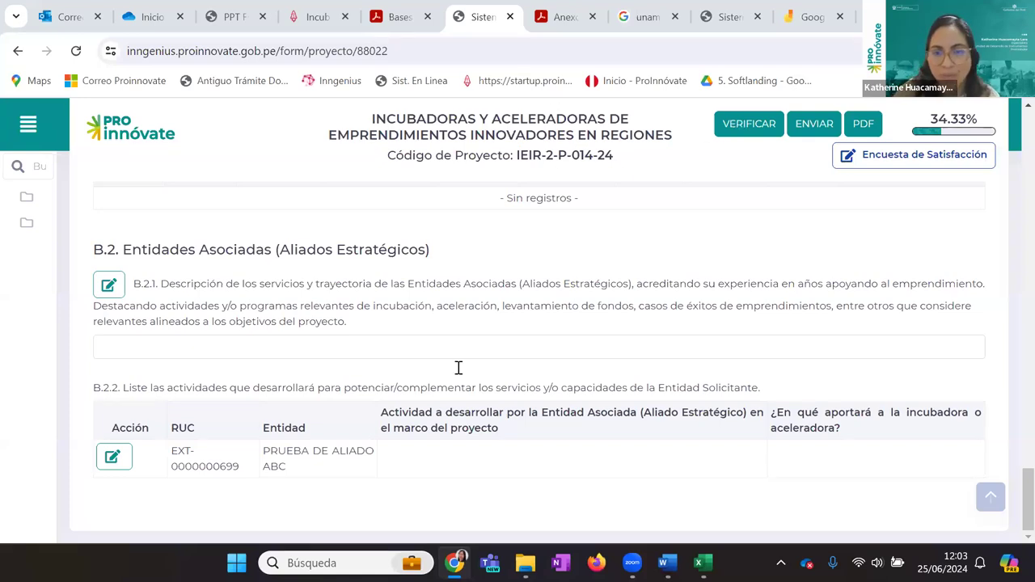
In Sección D, scroll from the D.1.4 Cronograma de Actividades down to D.2.1–D.2.3 and back up
scroll(457, 364, "up", 10)
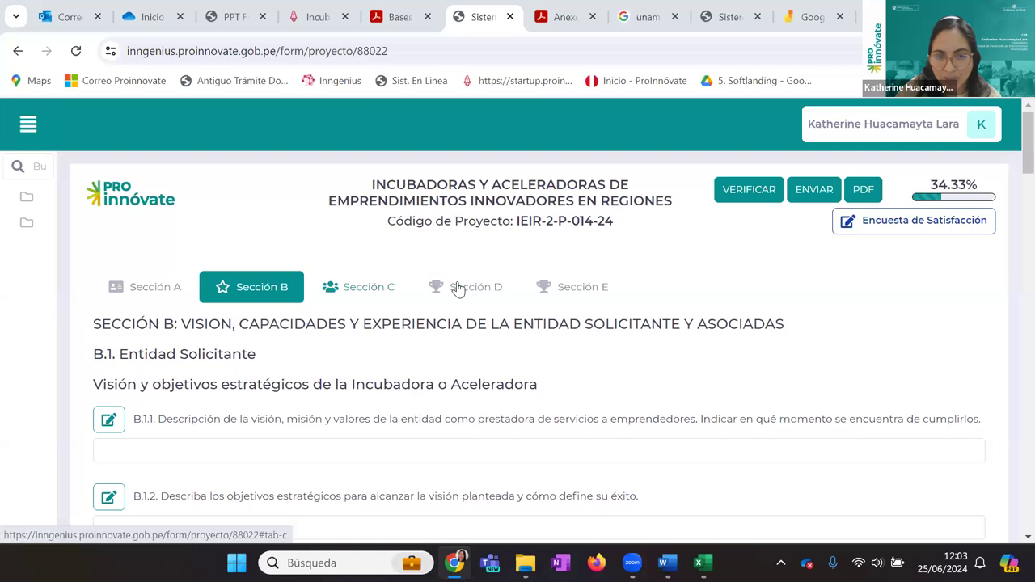
left_click(447, 287)
scroll(373, 420, "down", 2)
scroll(373, 427, "down", 15)
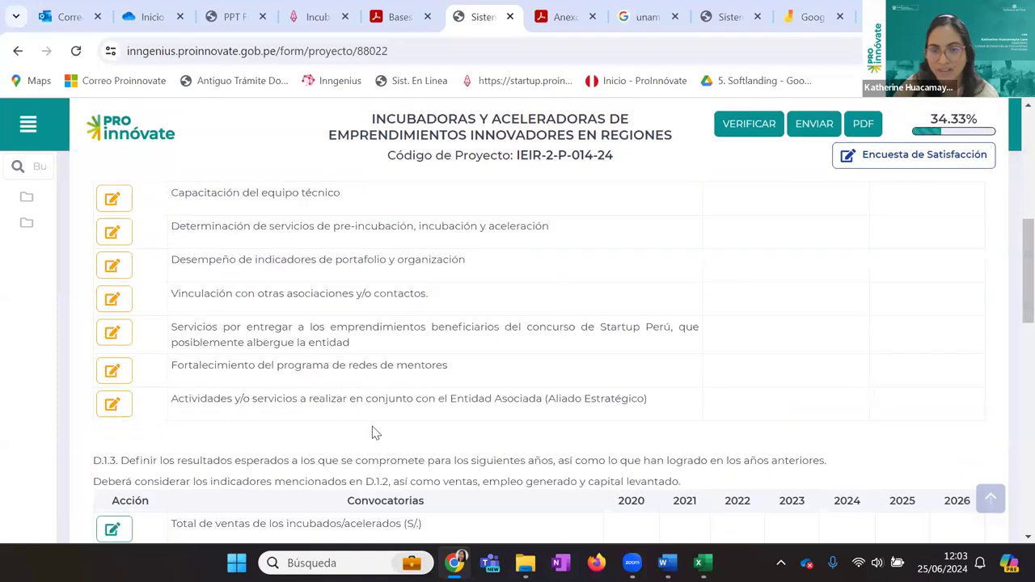
scroll(372, 426, "up", 8)
scroll(373, 427, "down", 4)
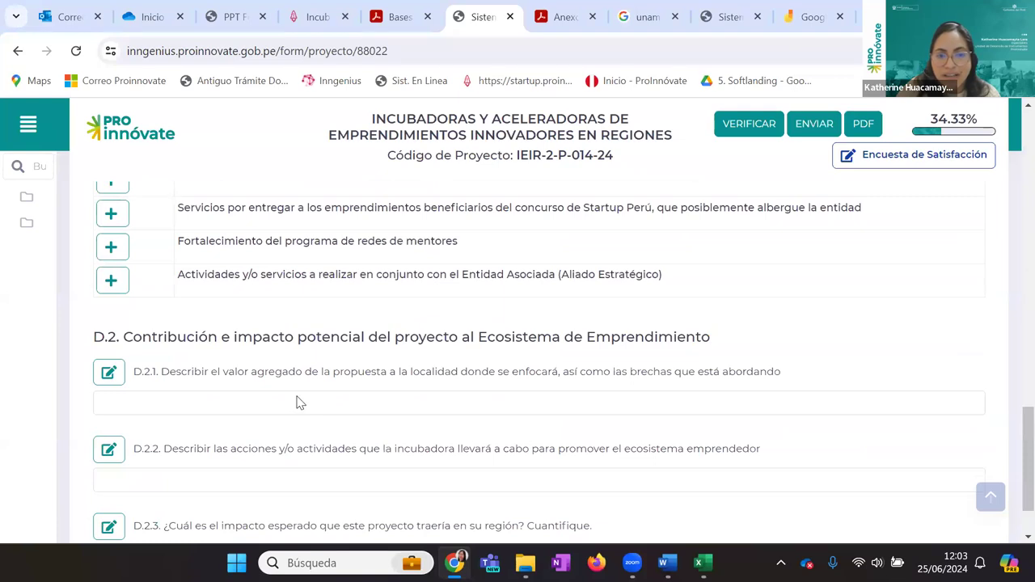
scroll(301, 398, "down", 1)
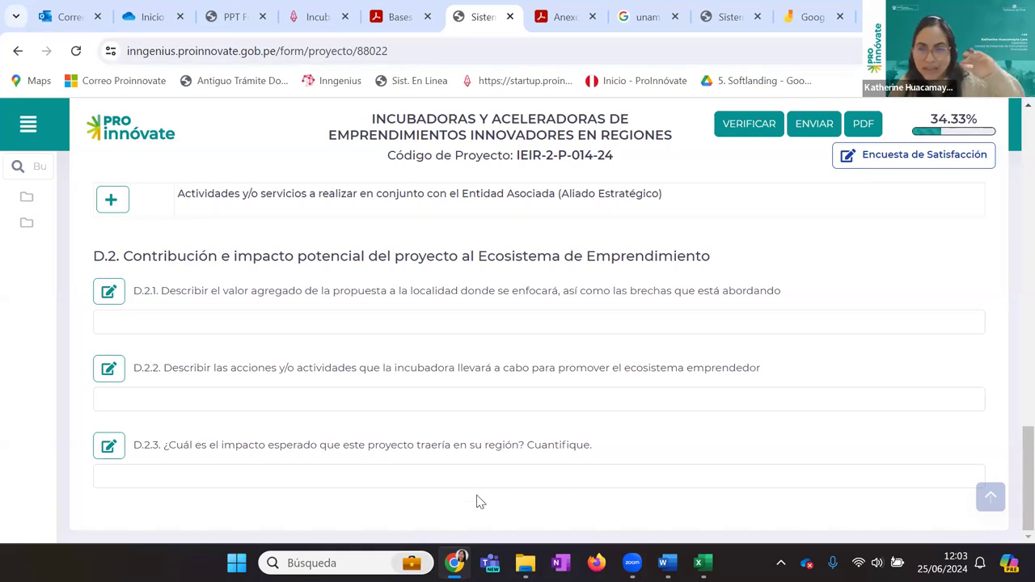
scroll(473, 483, "up", 1)
scroll(388, 455, "up", 15)
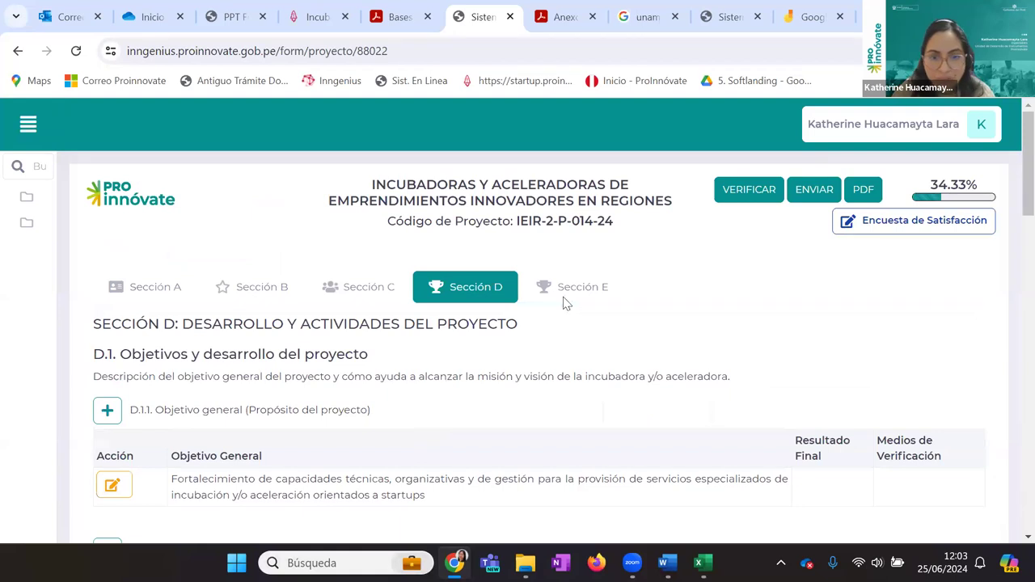
In Sección E, scroll through the E.1 budget tables Cuadro Nº 1–4 and back to the top
left_click(566, 289)
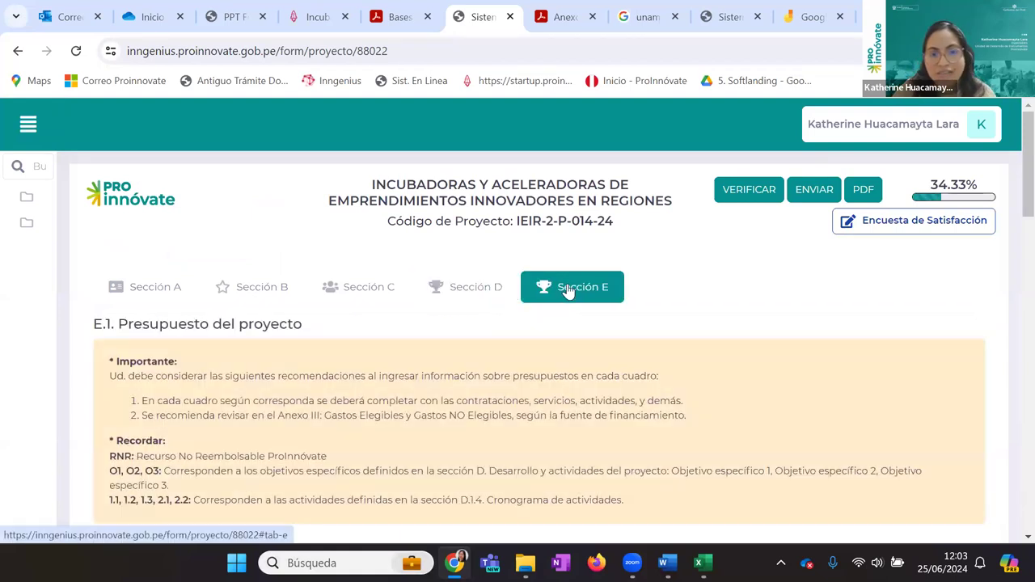
scroll(556, 300, "down", 2)
scroll(558, 300, "down", 4)
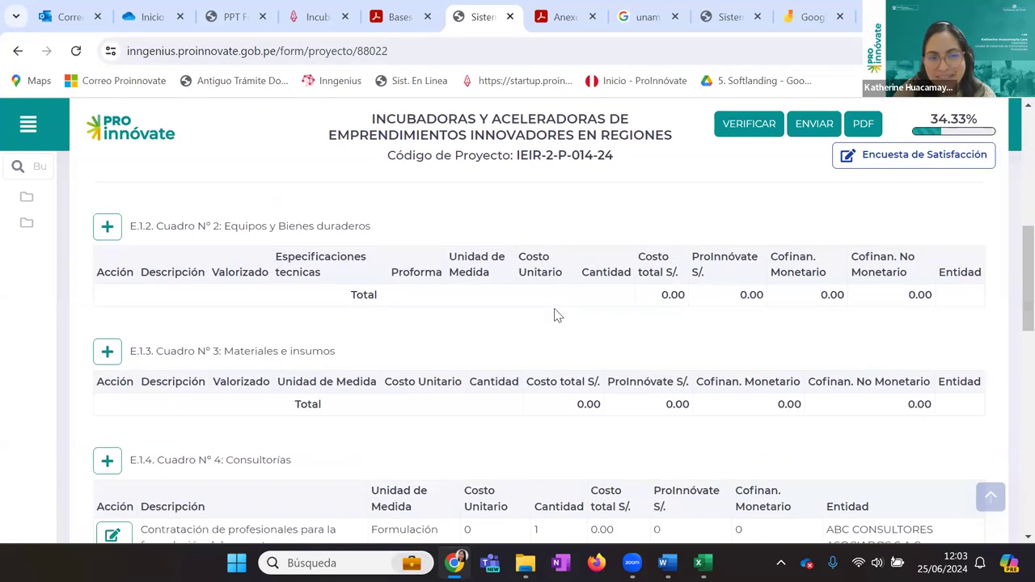
scroll(536, 316, "up", 3)
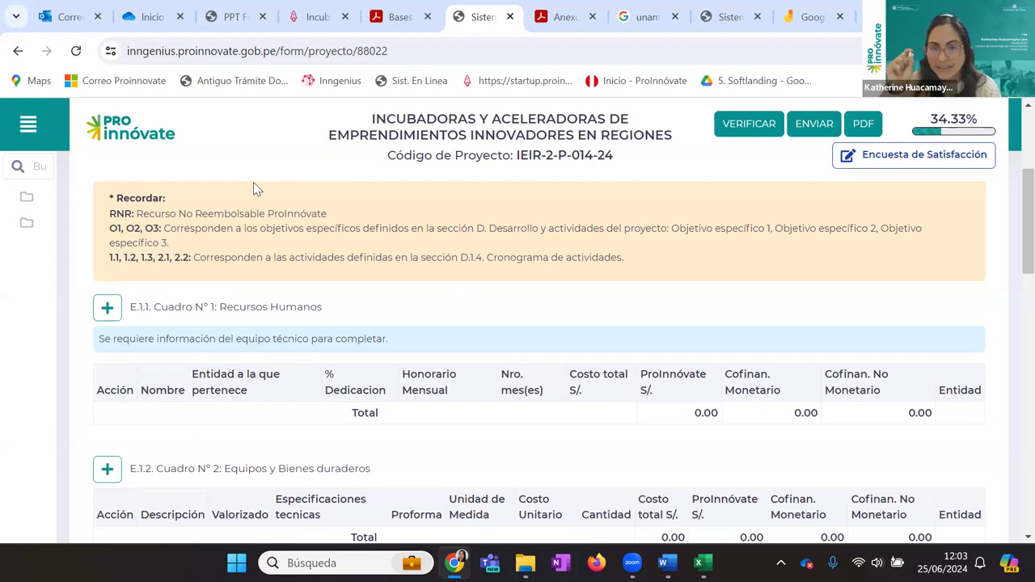
scroll(311, 305, "up", 3)
scroll(159, 234, "down", 1)
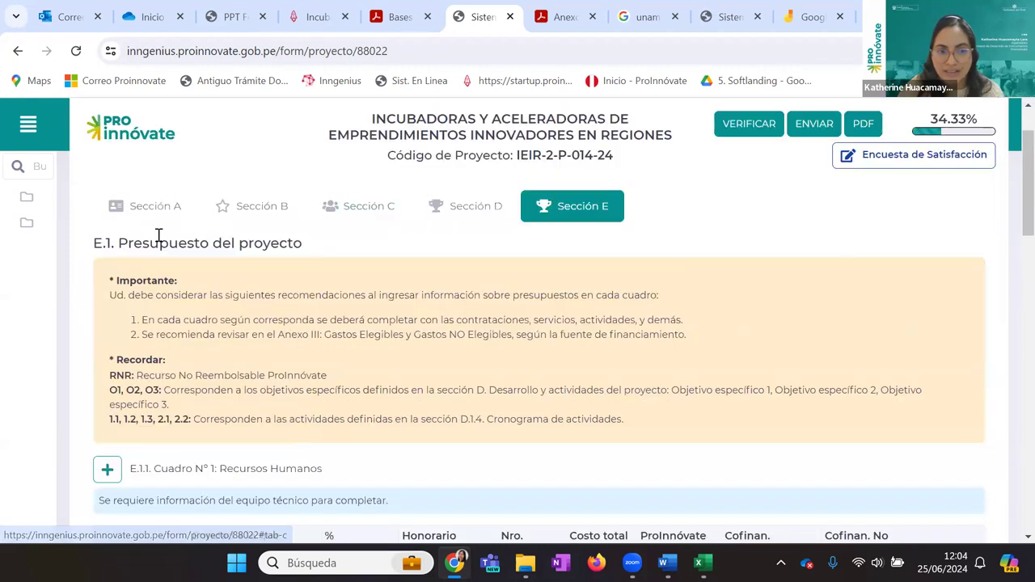
Switch to Sección A and scroll down to the A.3.1 coordinator data
left_click(154, 212)
scroll(443, 337, "down", 3)
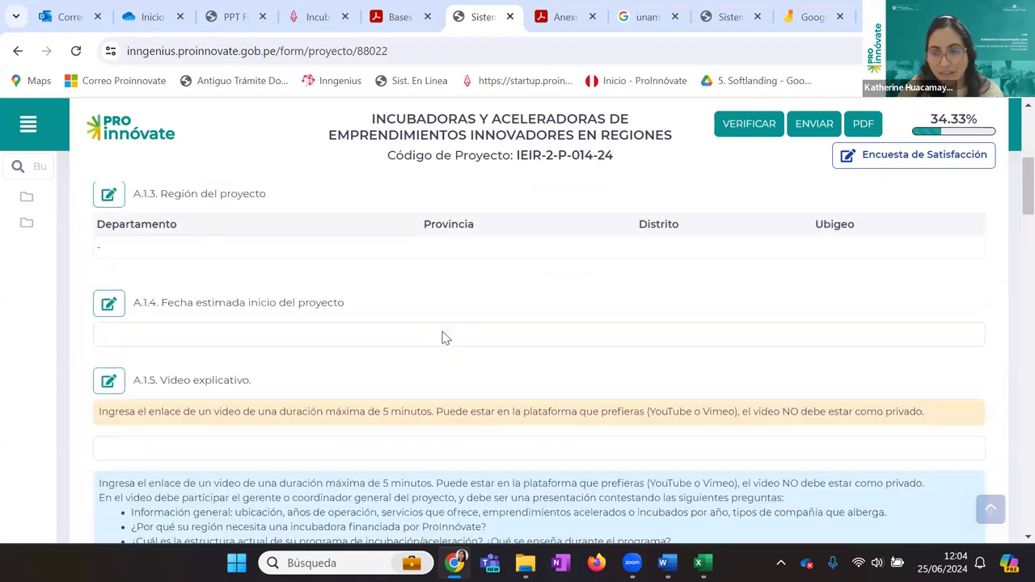
scroll(443, 337, "down", 15)
scroll(443, 341, "up", 15)
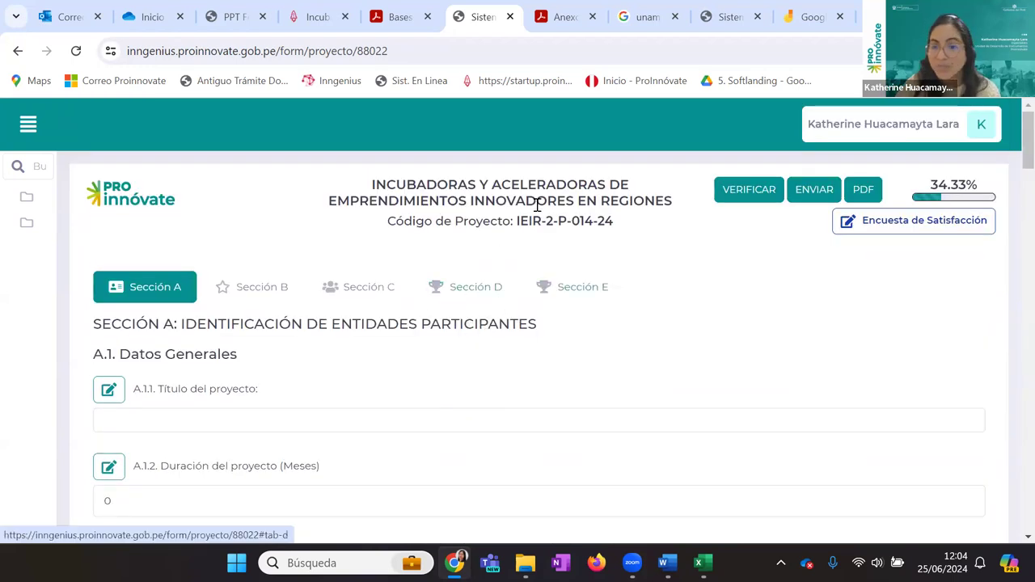
In Sección D's D.1.4, open and close the Fortalecimiento institucional activity form without saving
left_click(489, 292)
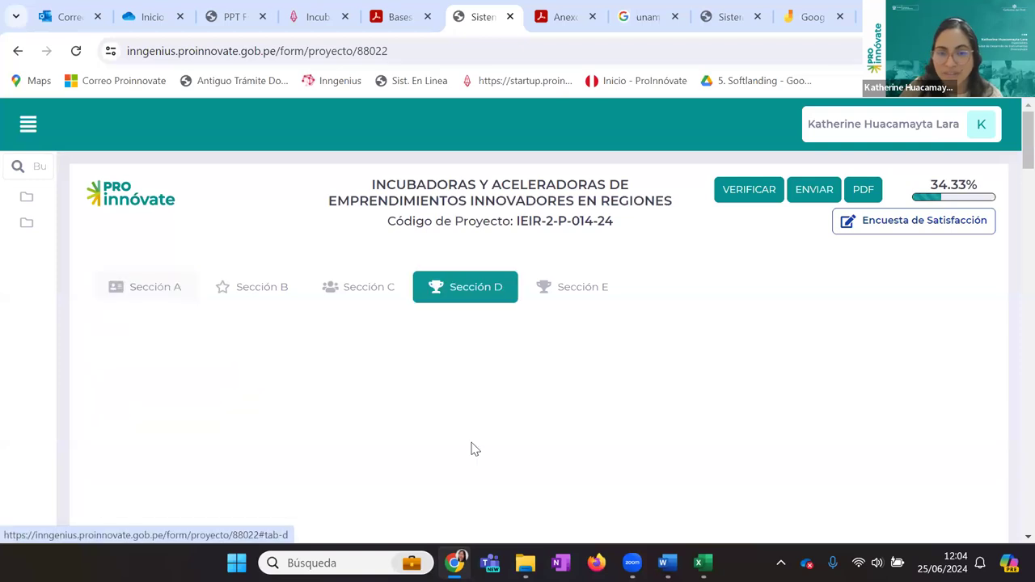
scroll(474, 450, "down", 10)
scroll(475, 450, "down", 2)
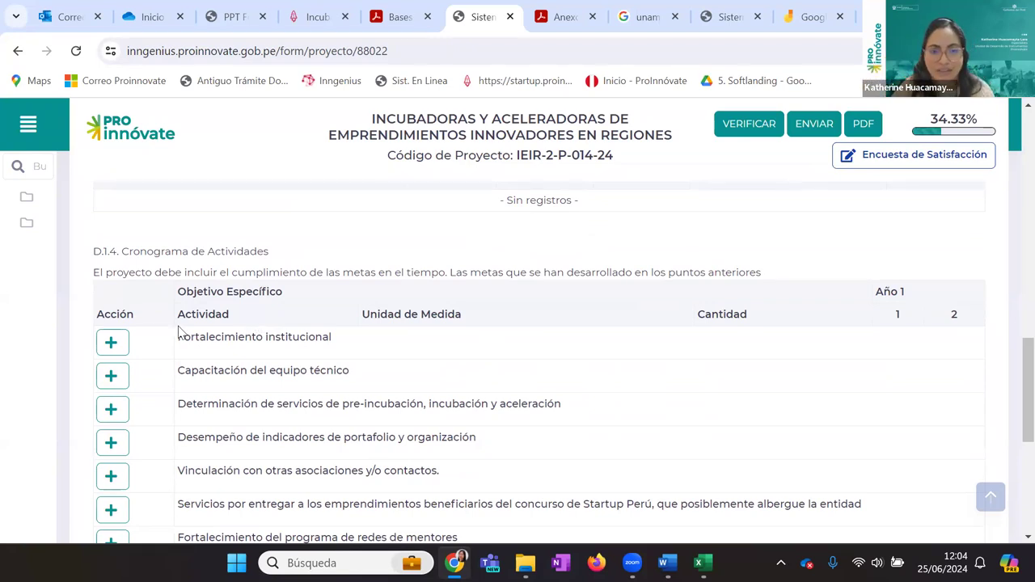
left_click(125, 346)
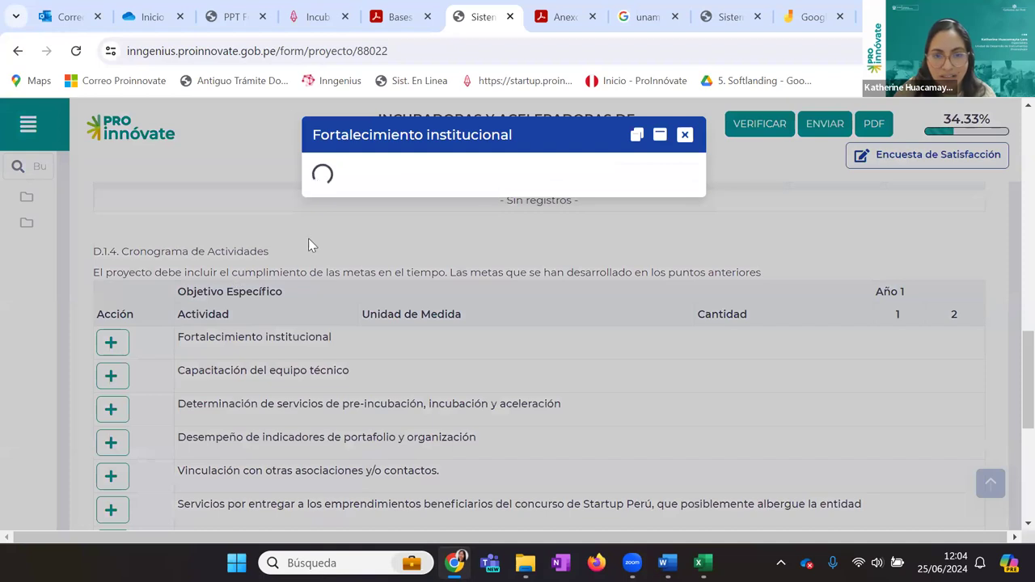
left_click(270, 206)
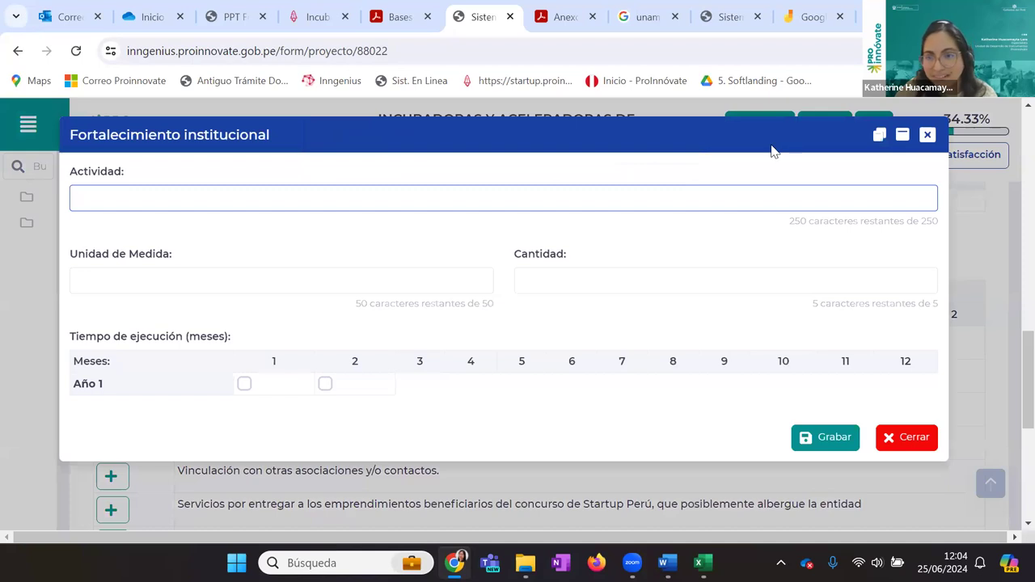
left_click(927, 134)
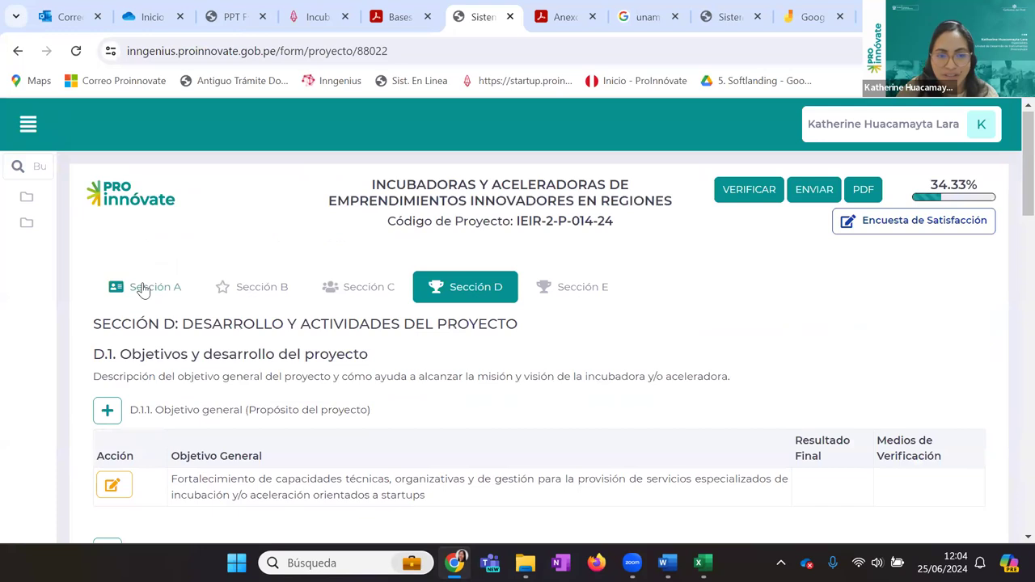
Set the A.1.2 project duration to 20 months and save it
left_click(143, 290)
scroll(194, 286, "down", 2)
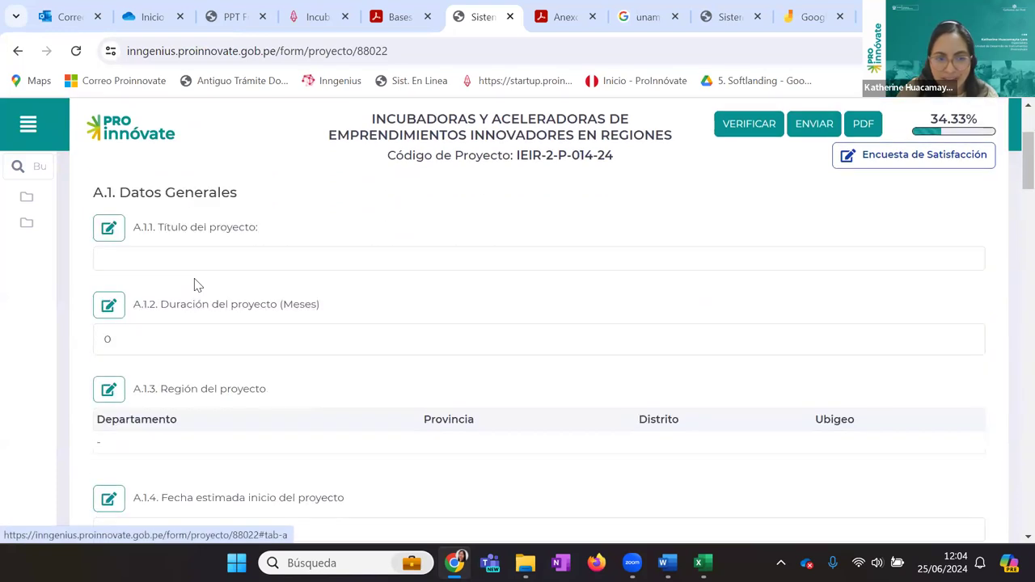
left_click(114, 304)
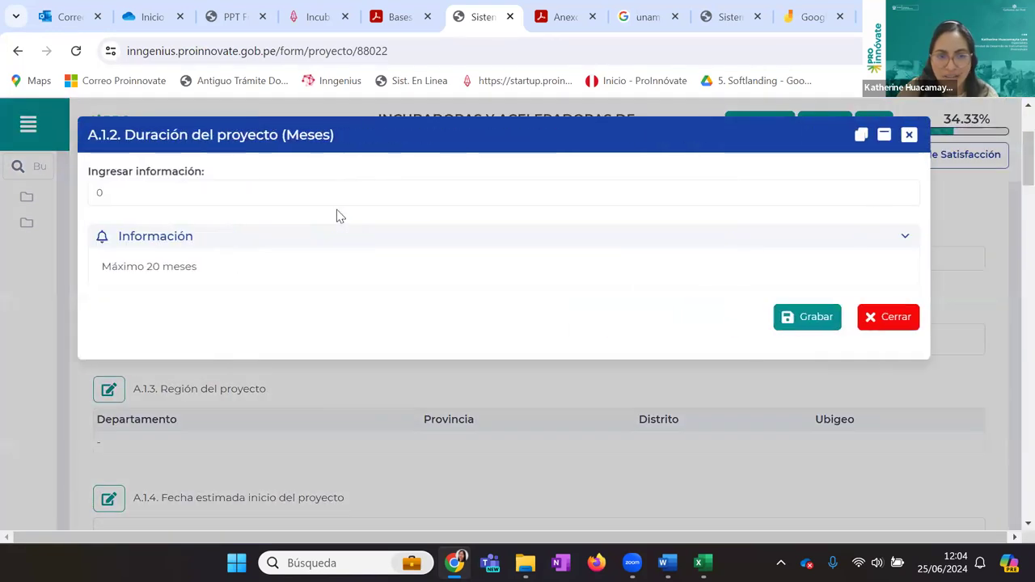
left_click(297, 197)
key("ctrl+a")
type("20")
left_click(797, 325)
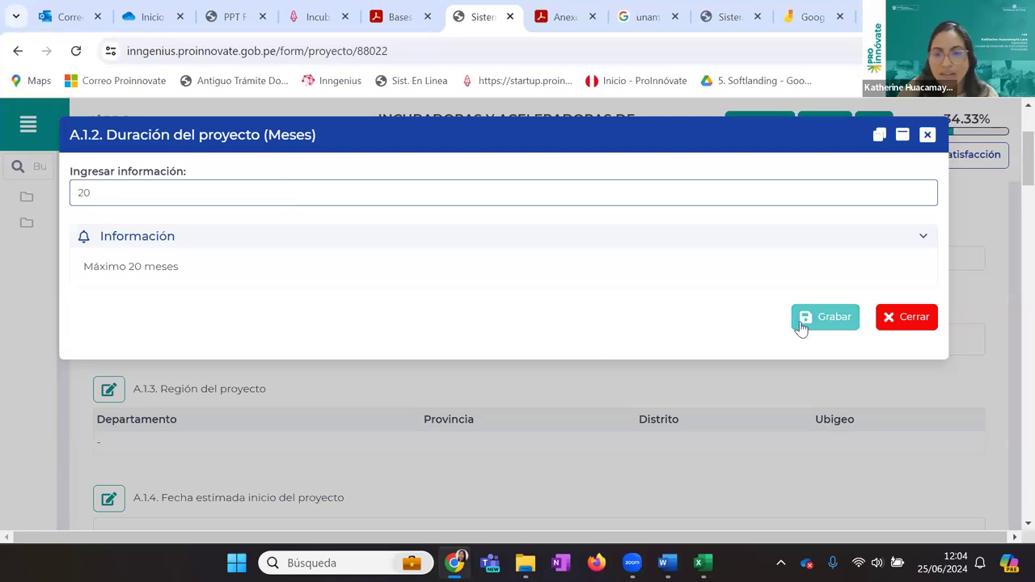
Switch to Sección D and scroll to the D.1.4 Cronograma de Actividades
scroll(582, 319, "up", 2)
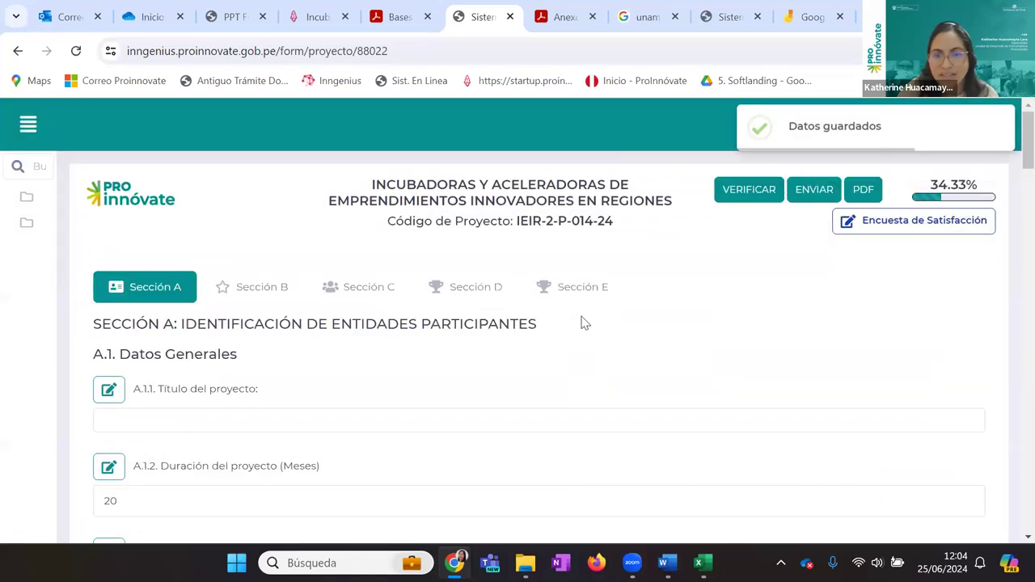
left_click(489, 287)
scroll(545, 344, "down", 10)
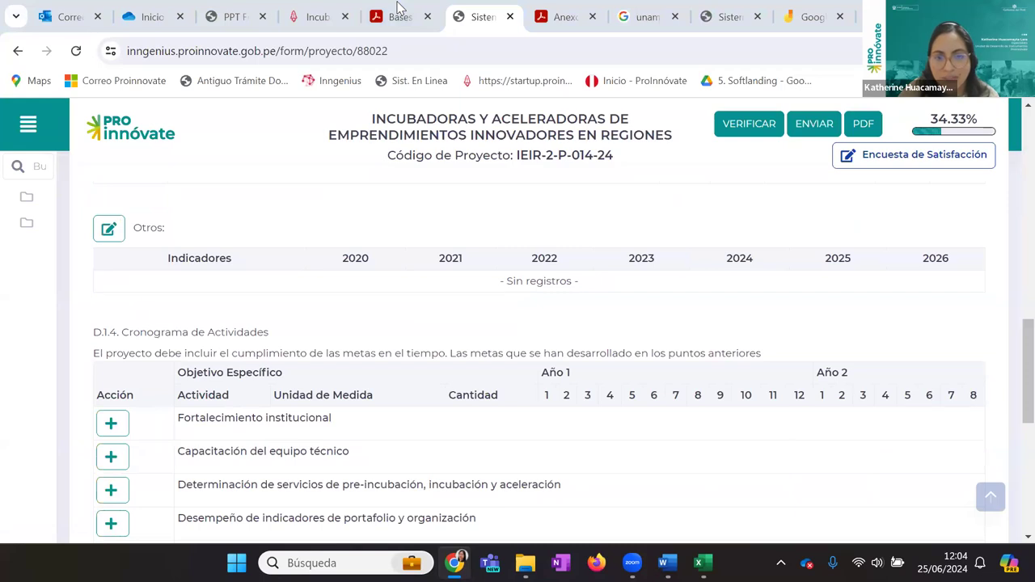
scroll(704, 222, "up", 5)
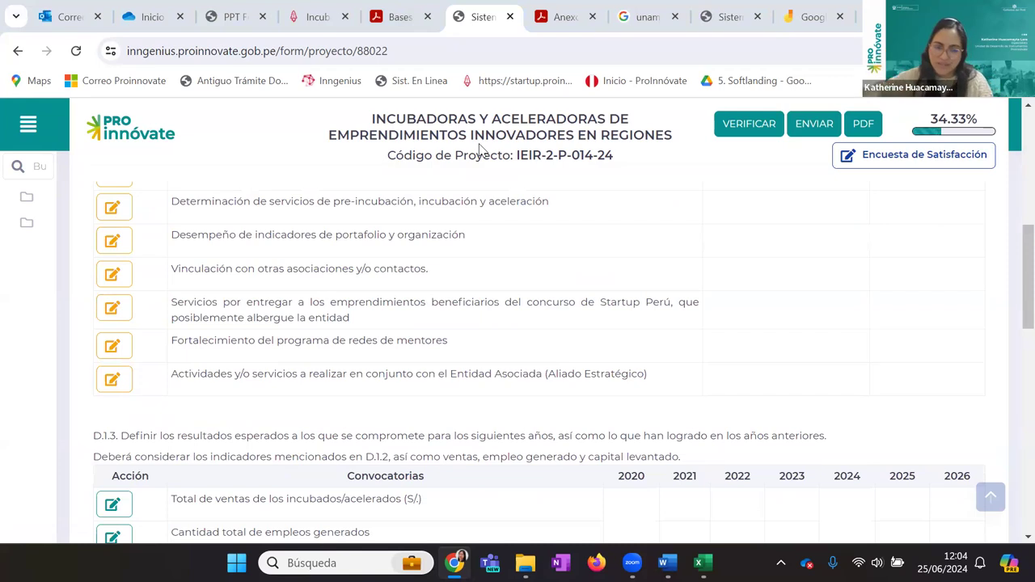
scroll(558, 360, "up", 5)
scroll(558, 362, "down", 9)
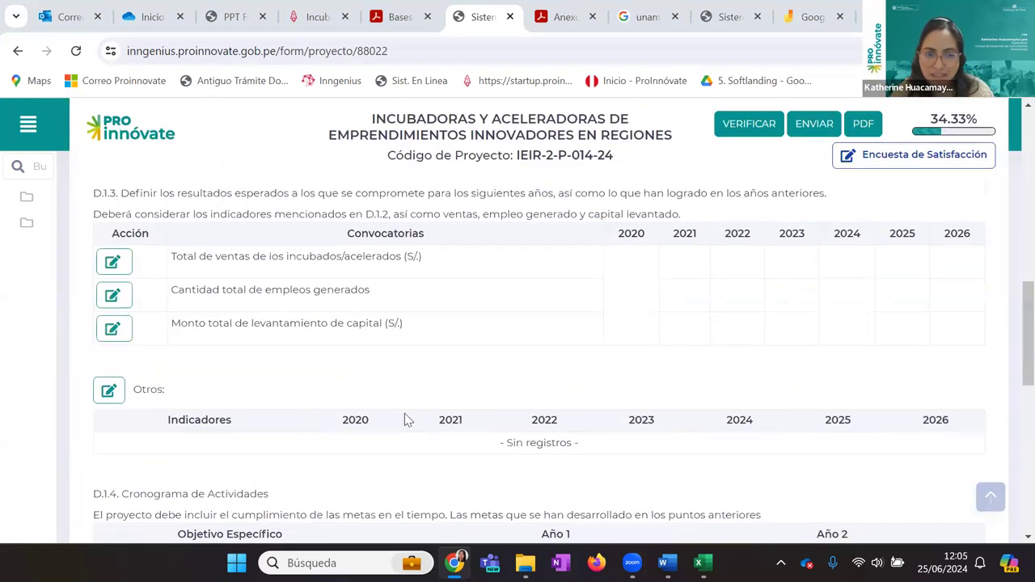
scroll(568, 353, "down", 3)
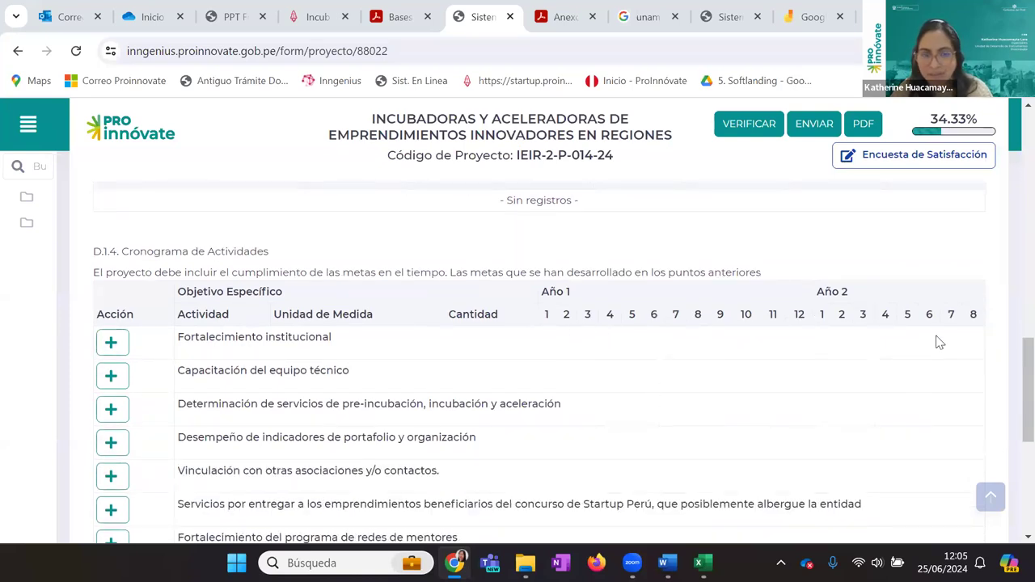
scroll(917, 338, "down", 3)
scroll(776, 344, "up", 4)
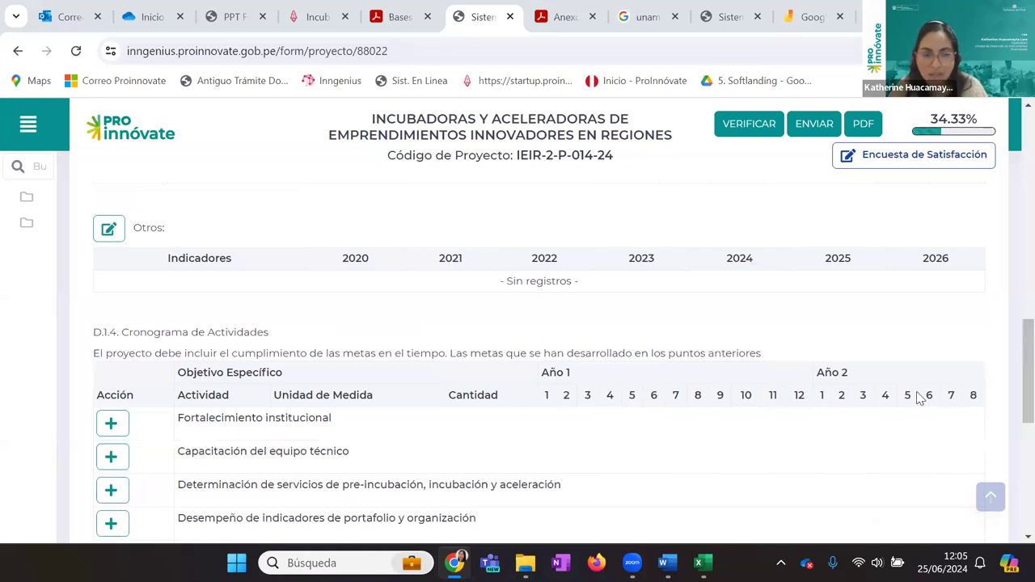
scroll(844, 362, "down", 4)
scroll(844, 361, "up", 3)
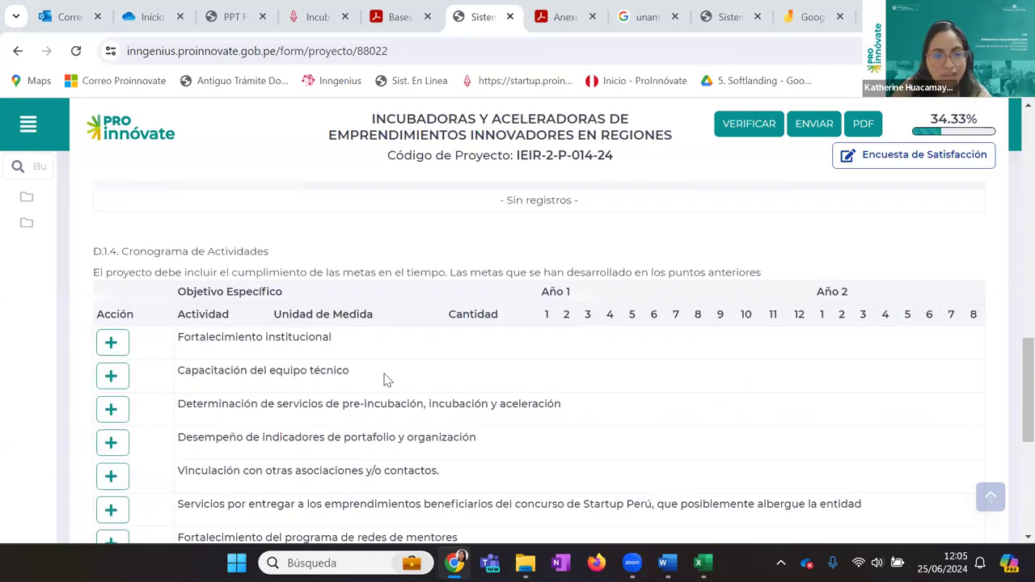
Add a Capacitación del equipo técnico activity 'Visita a Congreso de Inversionistas EBAN', unit Reporte de viaje
left_click(118, 377)
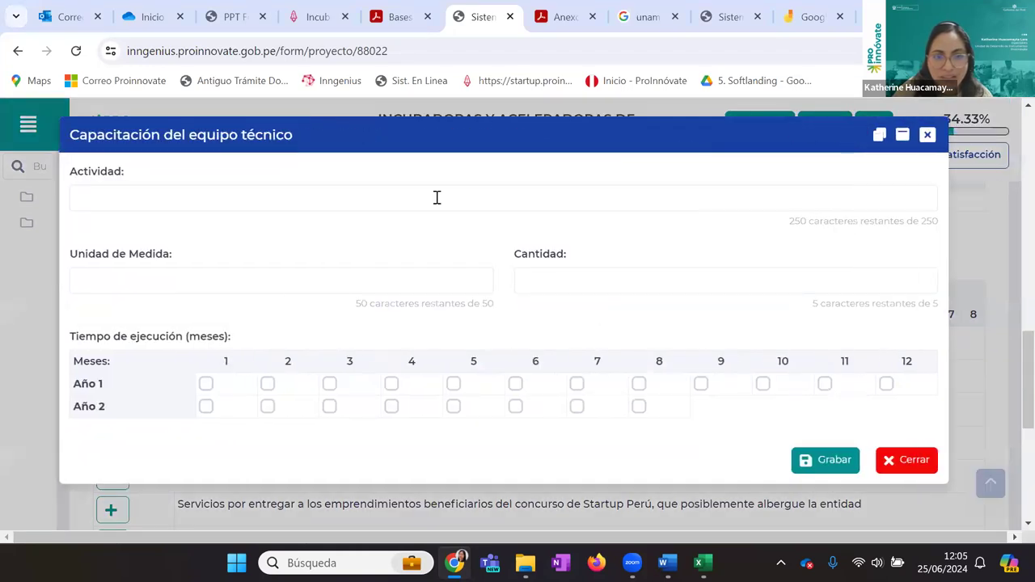
left_click(437, 197)
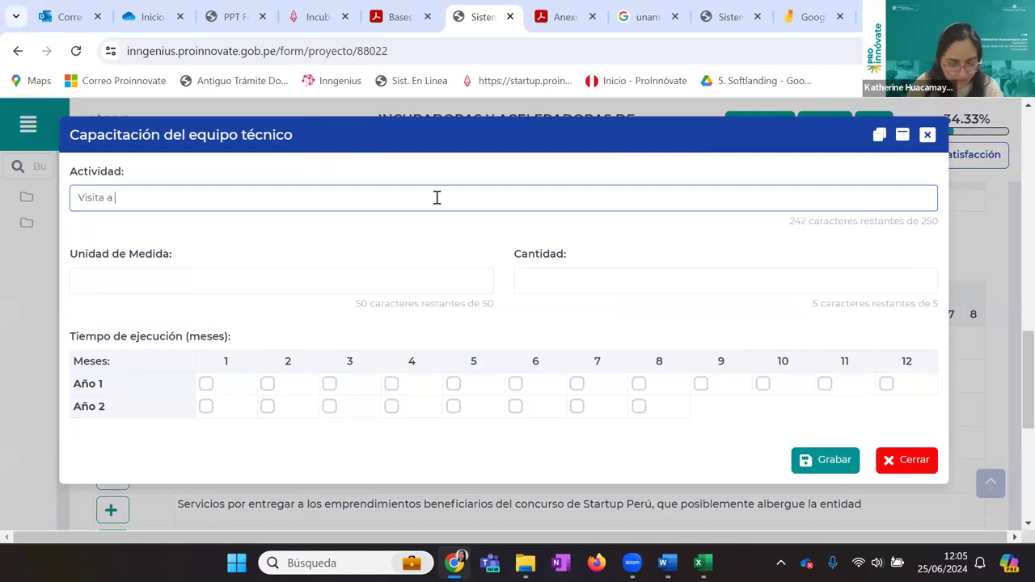
type("Visita a Congreso de Inversionistas EBAN")
left_click(368, 271)
type("Reporte de viaje")
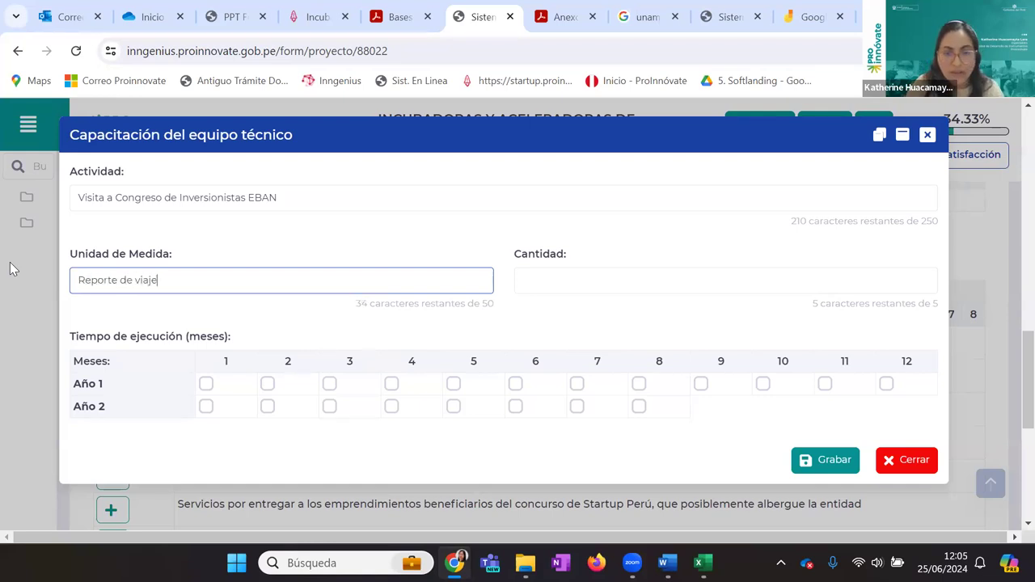
key("Tab")
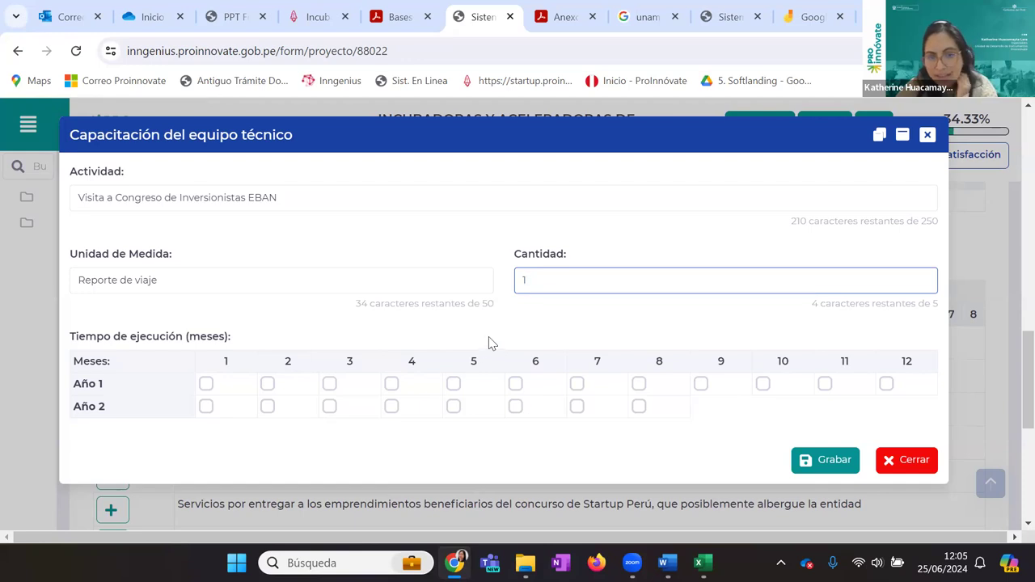
Schedule it in months 6 and 7 of Año 1 and Año 2, save, and return to Sección A
left_click(515, 385)
left_click(577, 386)
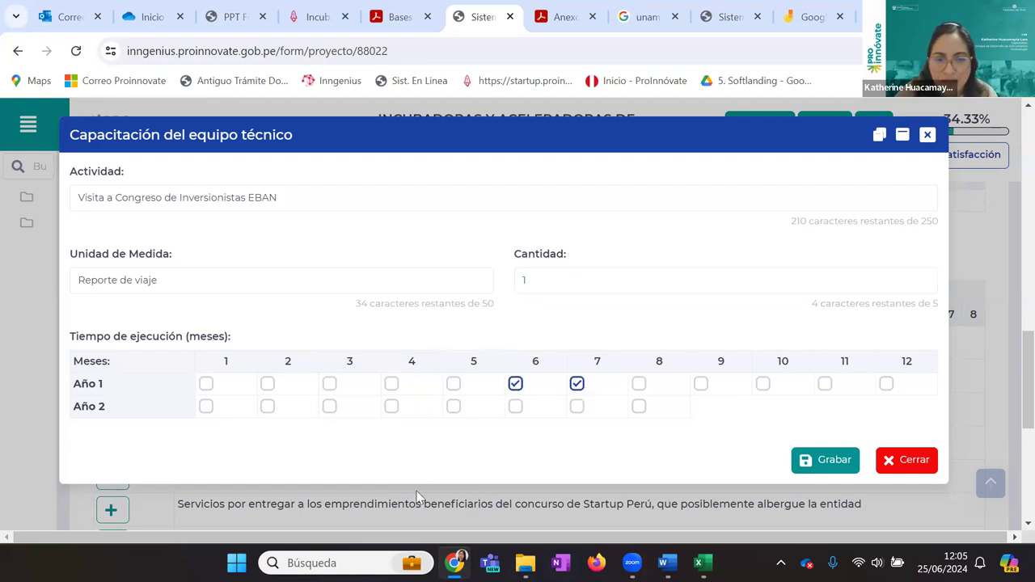
left_click(515, 407)
left_click(576, 405)
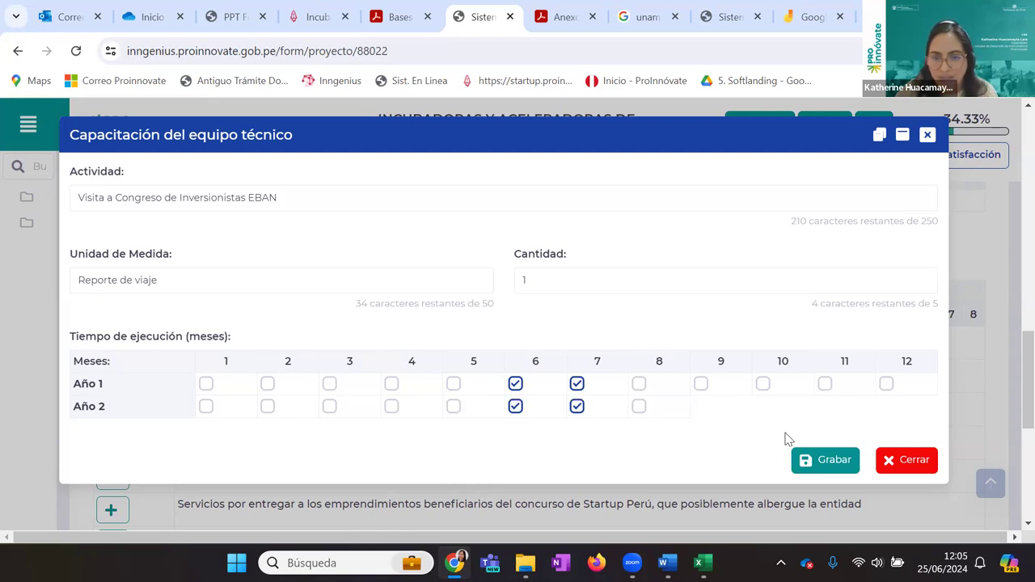
left_click(809, 459)
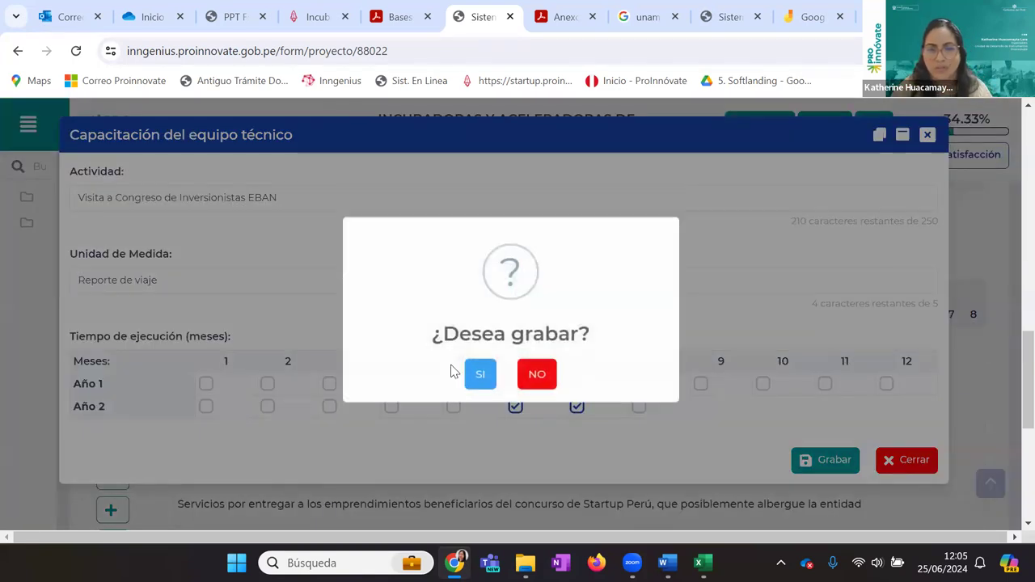
left_click(481, 380)
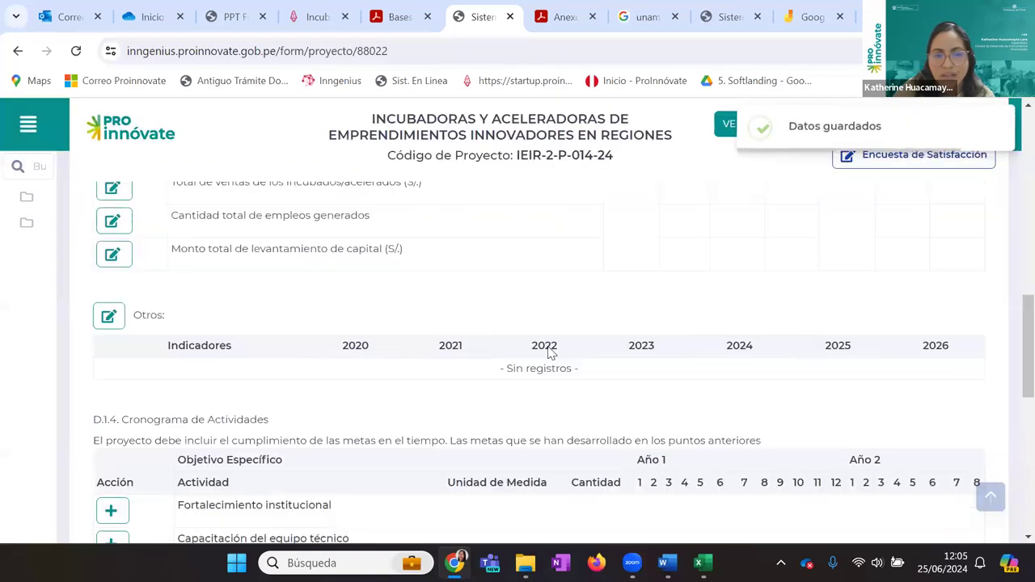
left_click(164, 292)
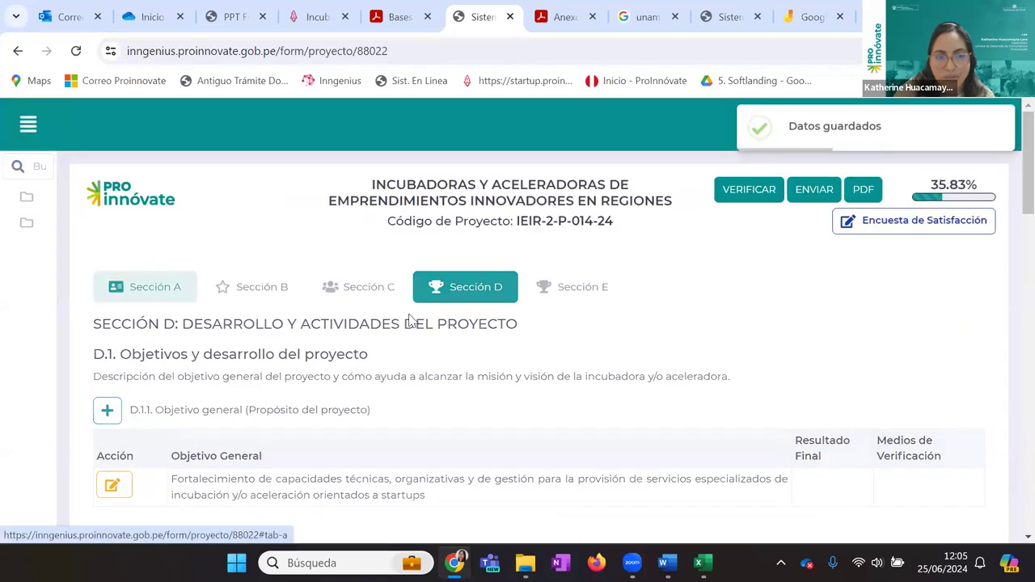
scroll(410, 320, "down", 10)
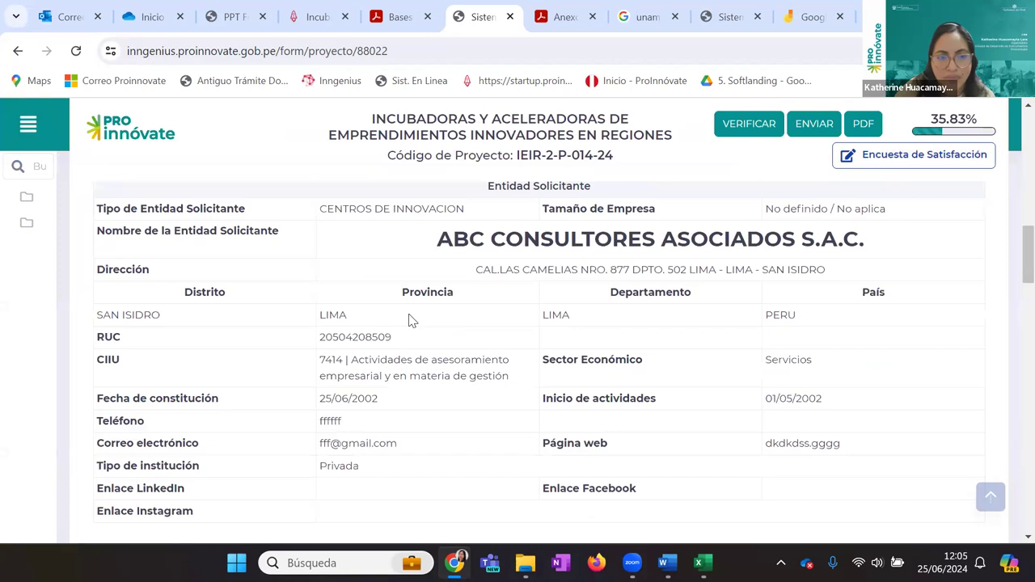
scroll(409, 317, "down", 10)
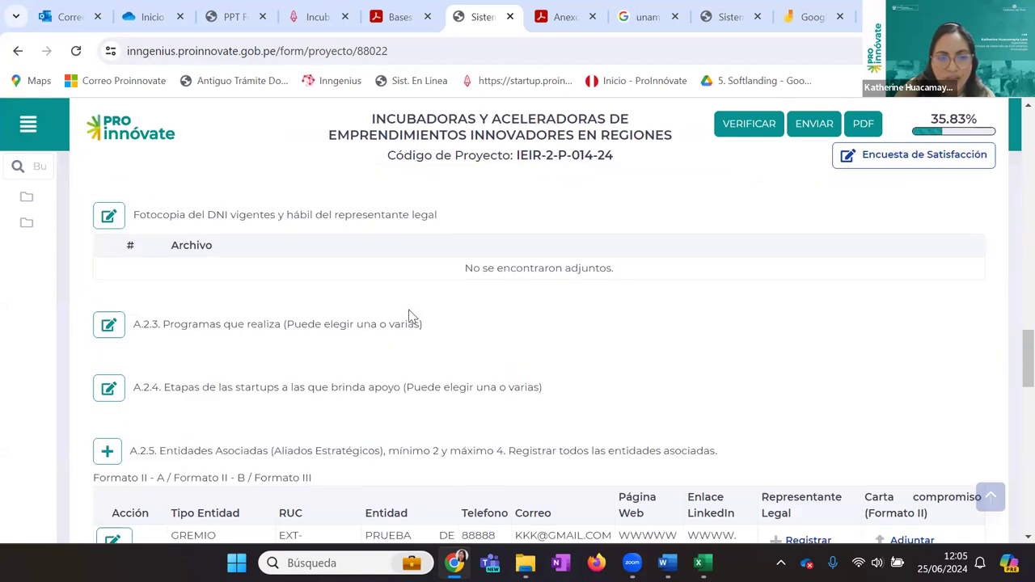
Scroll Sección A down to A.3 Equipo Técnico and the empty A.3.1 Datos del Coordinador General table
scroll(410, 317, "down", 2)
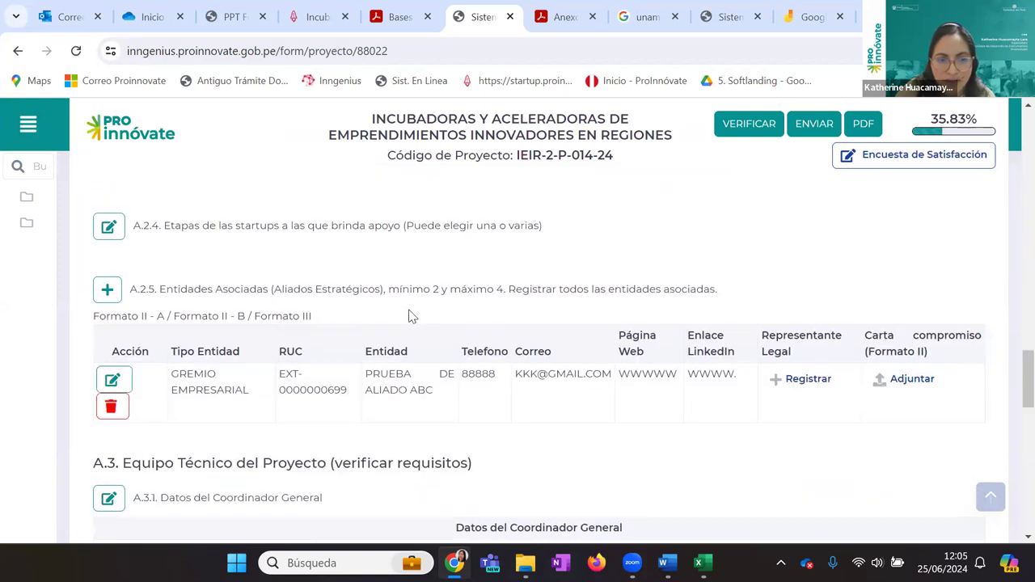
scroll(409, 316, "down", 2)
scroll(234, 270, "down", 1)
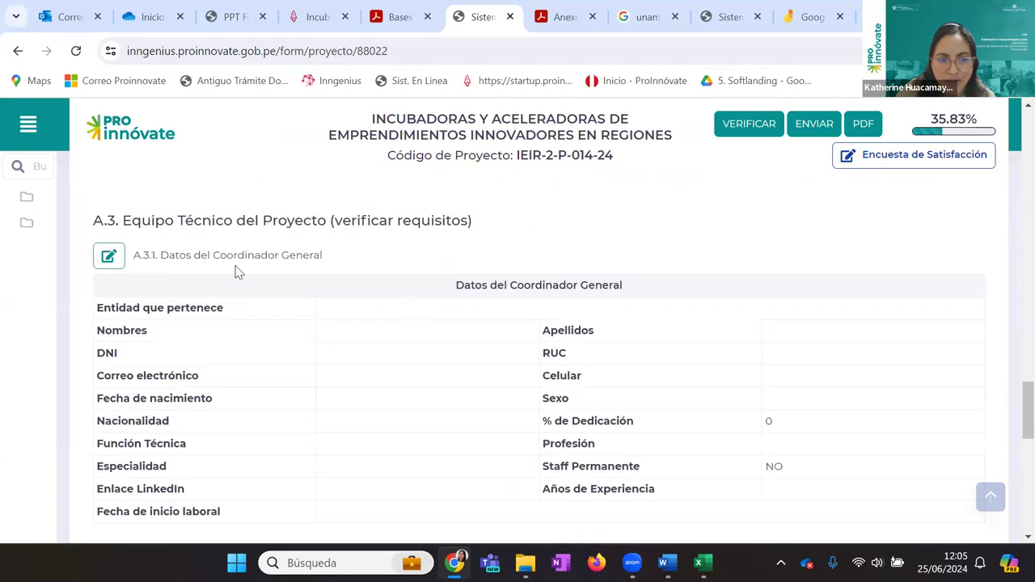
scroll(377, 397, "down", 5)
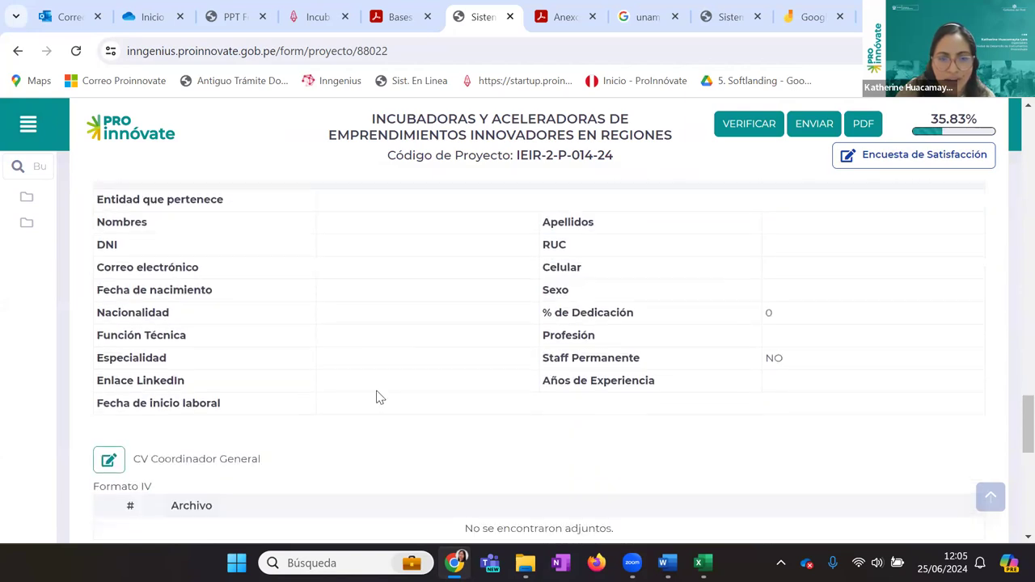
scroll(376, 396, "up", 5)
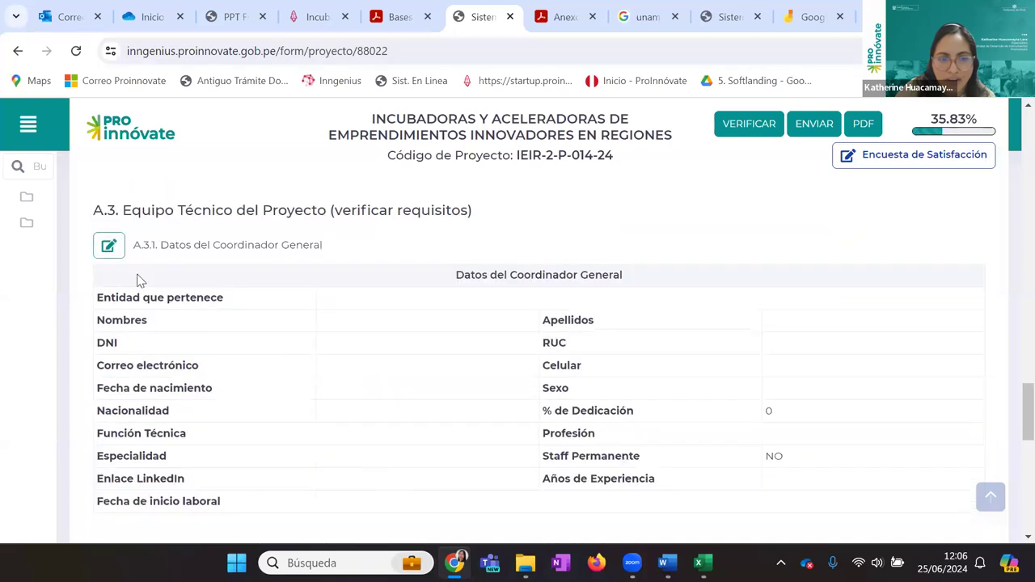
Open the A.3.1 coordinator form and search by DNI using the coordinator's document number
left_click(100, 257)
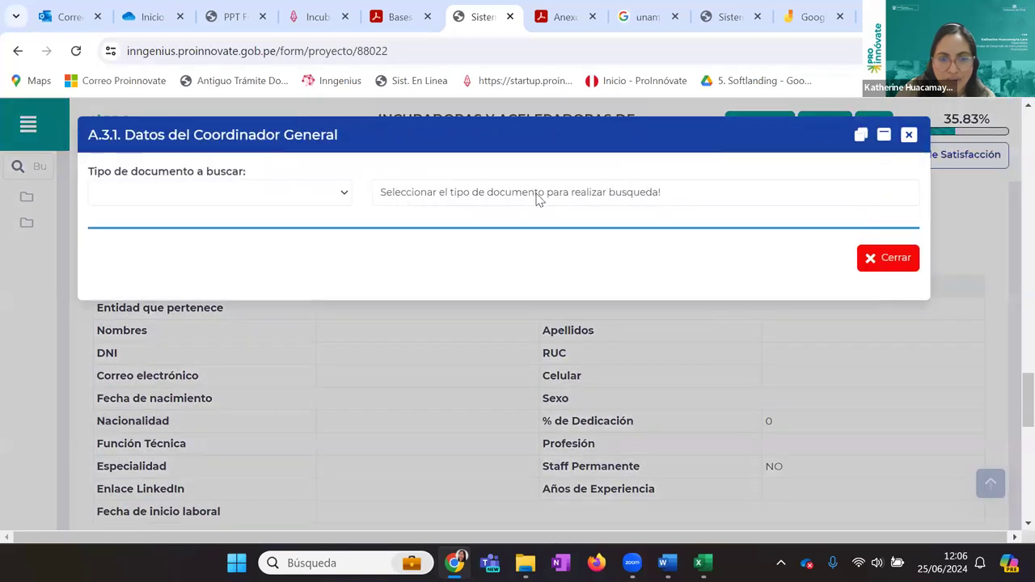
left_click(339, 194)
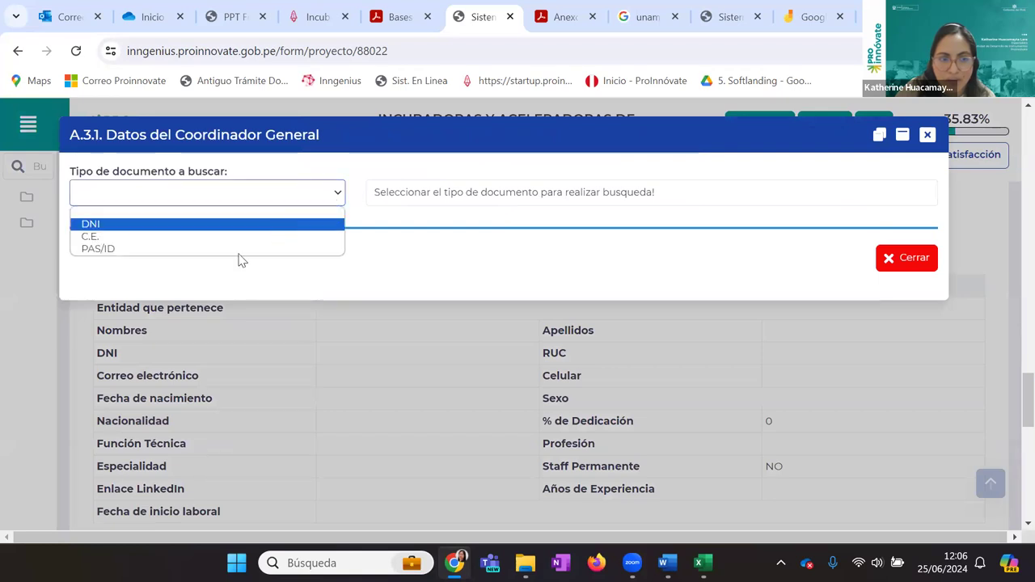
left_click(250, 227)
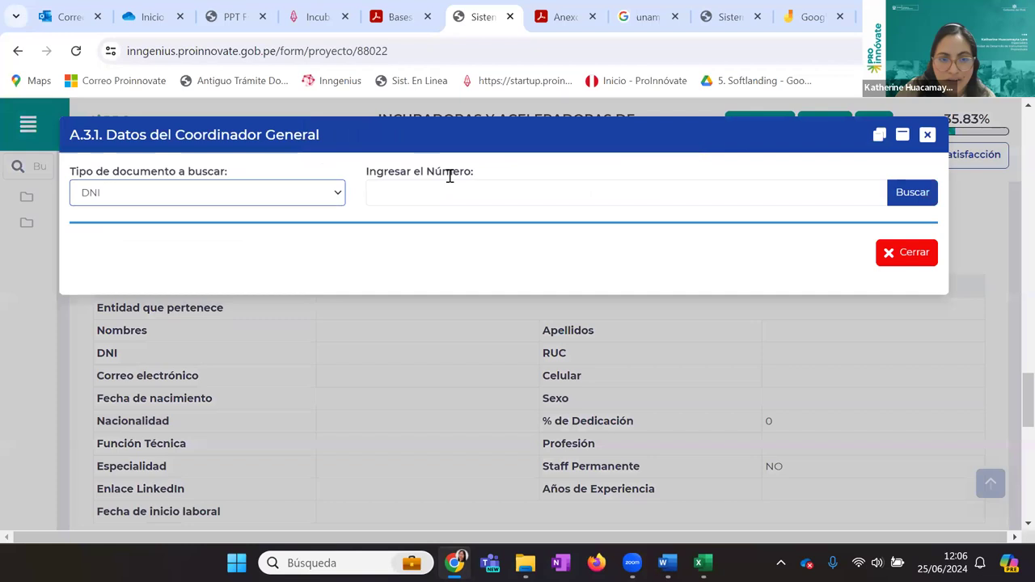
left_click(438, 186)
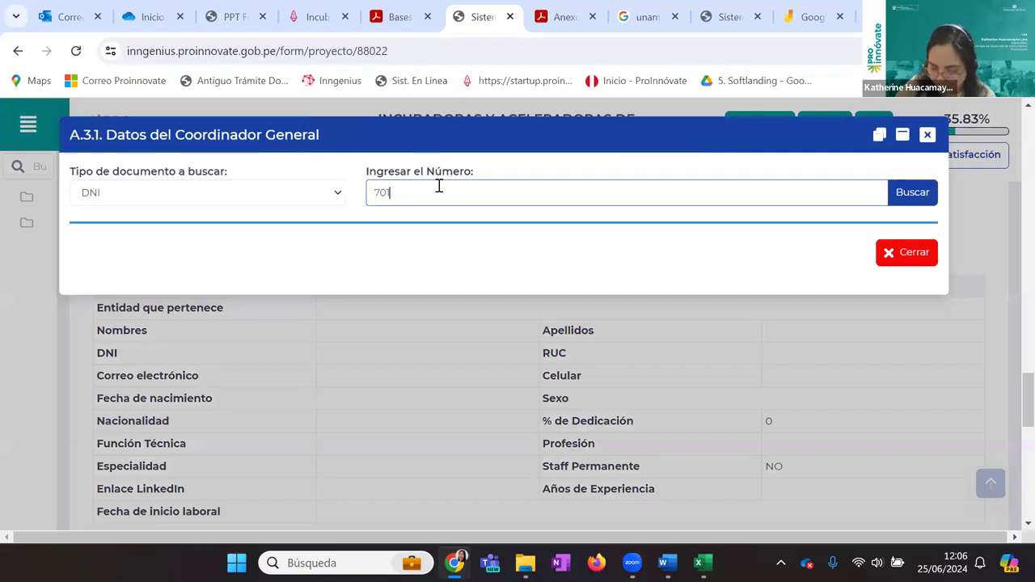
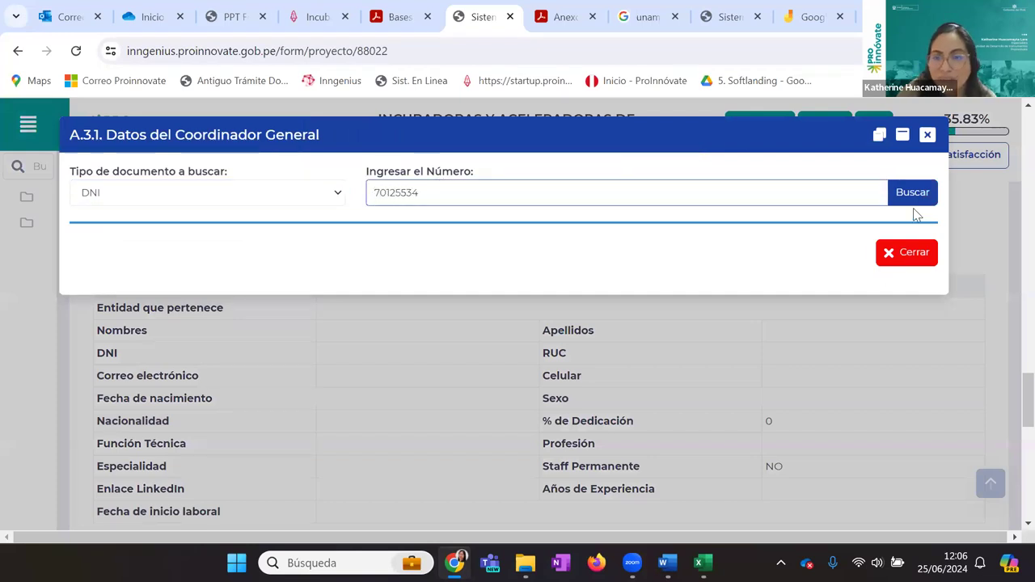
left_click(912, 194)
scroll(501, 319, "down", 3)
scroll(502, 324, "up", 1)
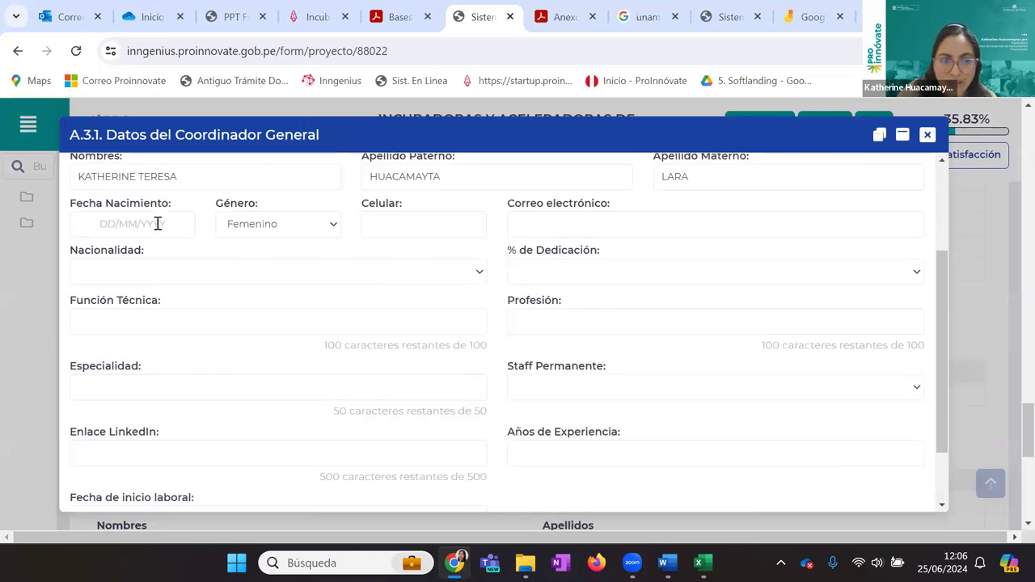
Enter the coordinator's birth date, mobile number, and suggested e-mail address
left_click(156, 224)
type("04/07/")
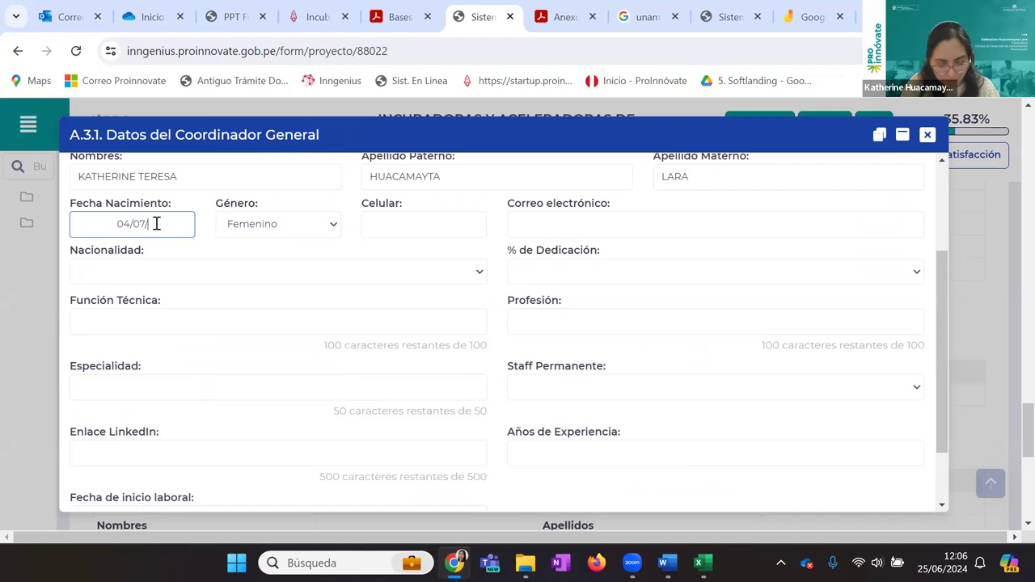
type("0619")
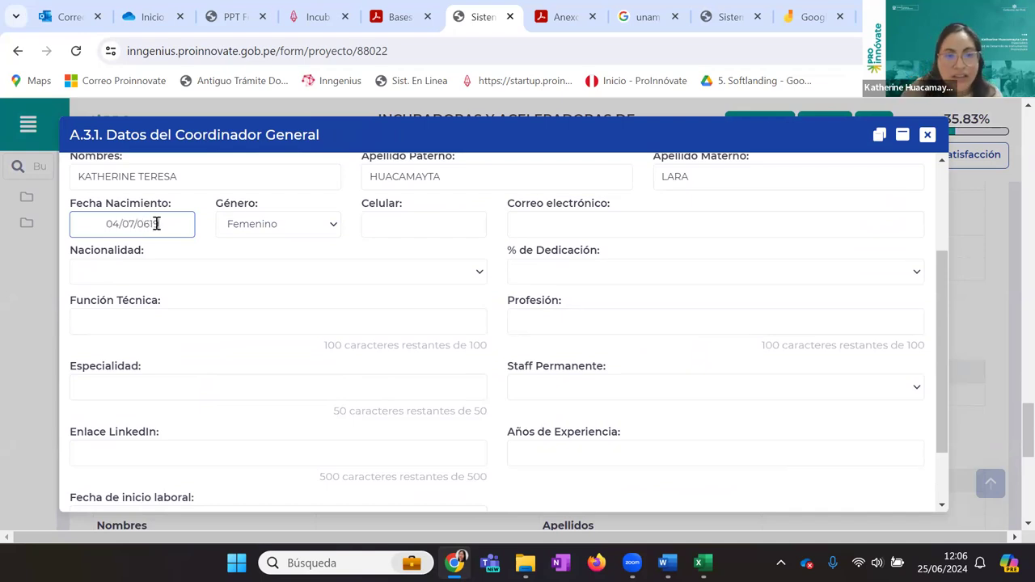
key("Tab")
left_click(392, 222)
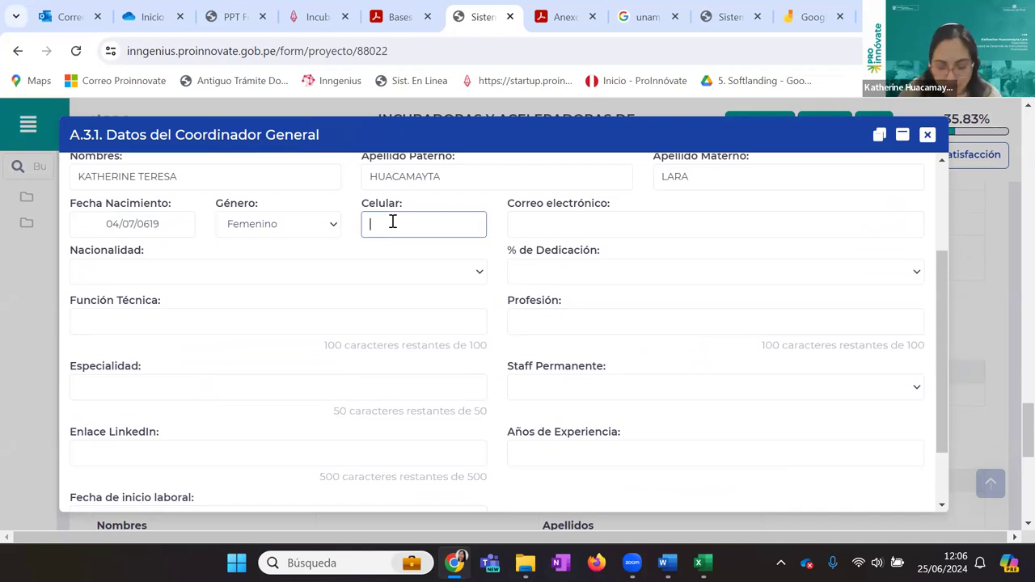
type("99999")
left_click(582, 222)
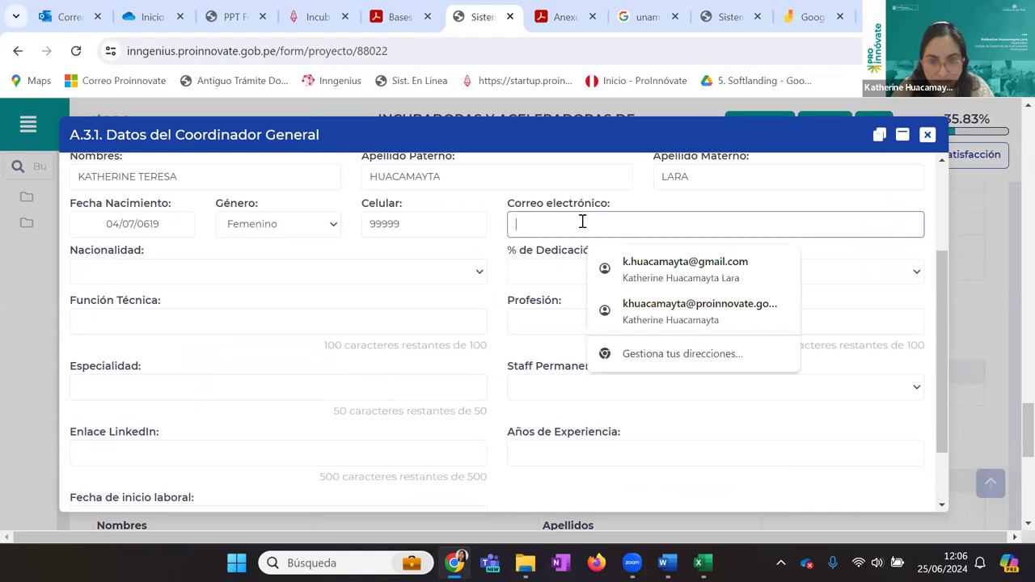
left_click(620, 261)
Set Nacionalidad to ALBANIA and % Dedicación to 100
left_click(418, 273)
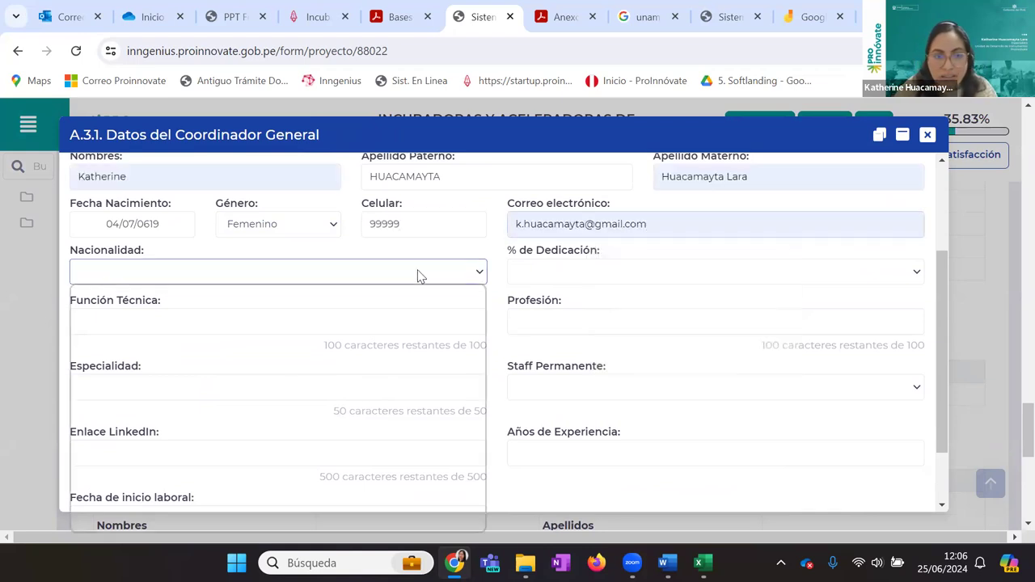
scroll(560, 221, "down", 1)
left_click(571, 199)
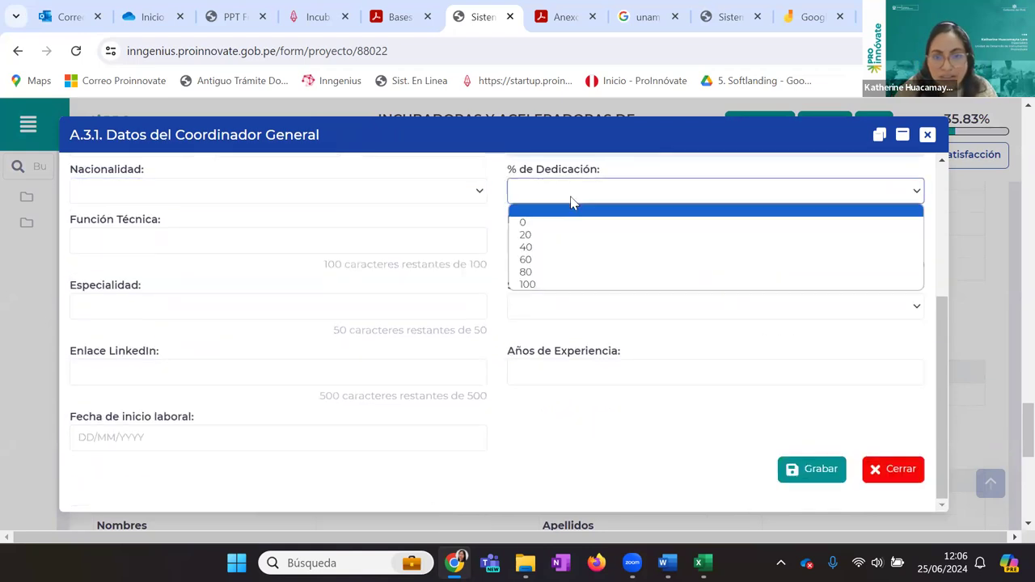
left_click(536, 284)
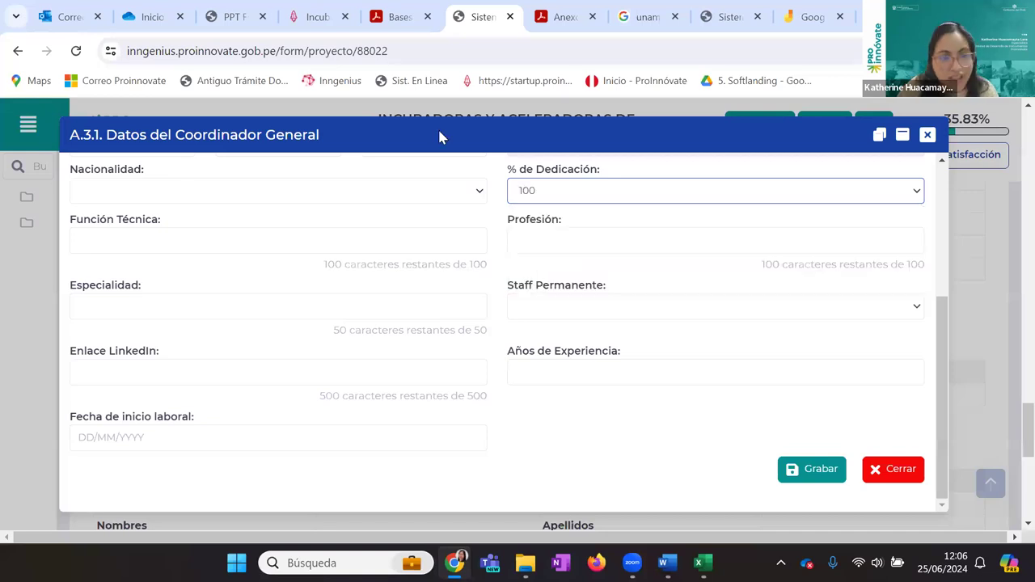
left_click(116, 190)
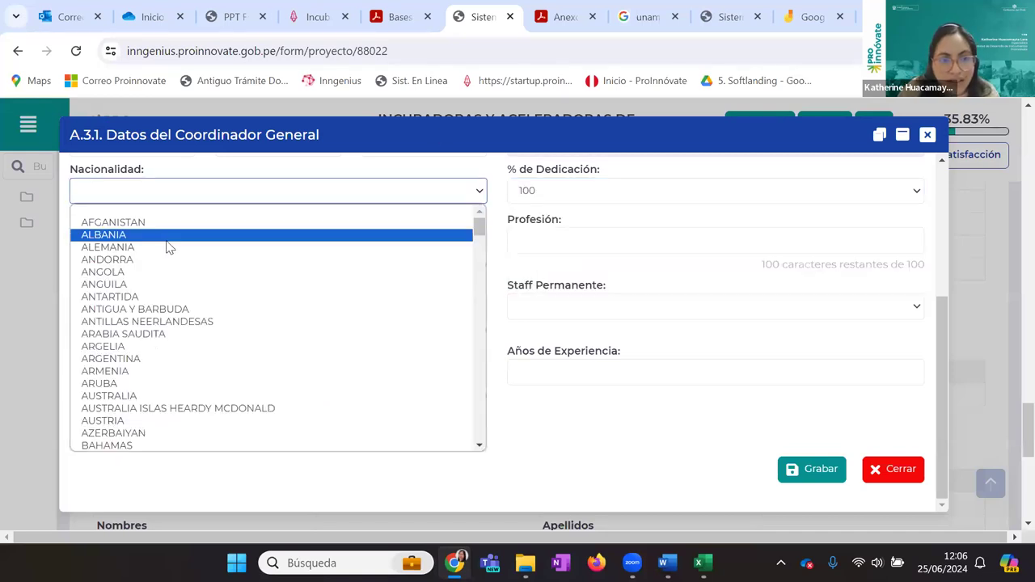
left_click(167, 235)
Enter Función Técnica 'Coordinadora y scouting', Profesión 'ingeniera industrial', Especialidad 'innovacion', Staff Permanente SI
left_click(166, 240)
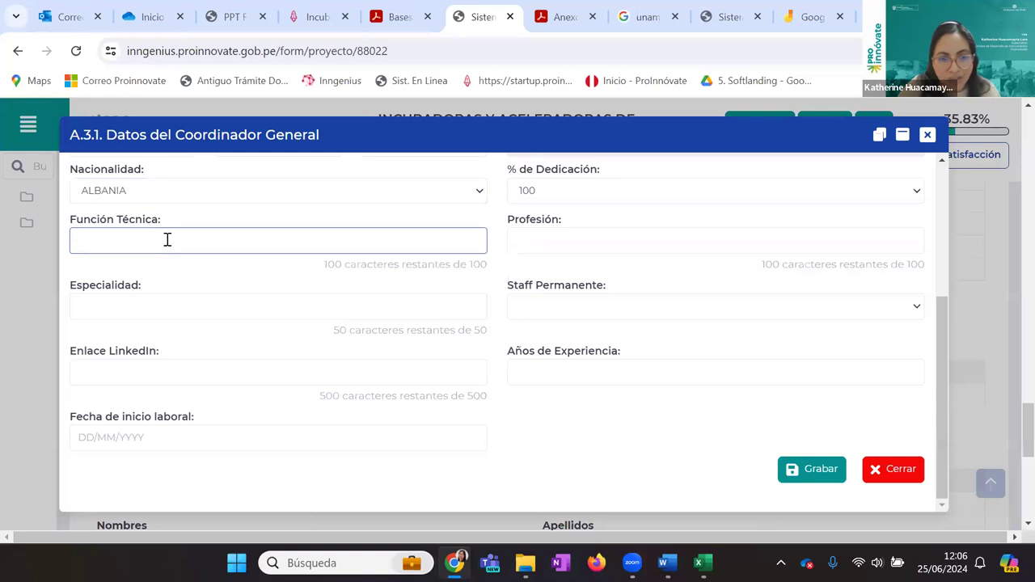
type("Coordinadora y")
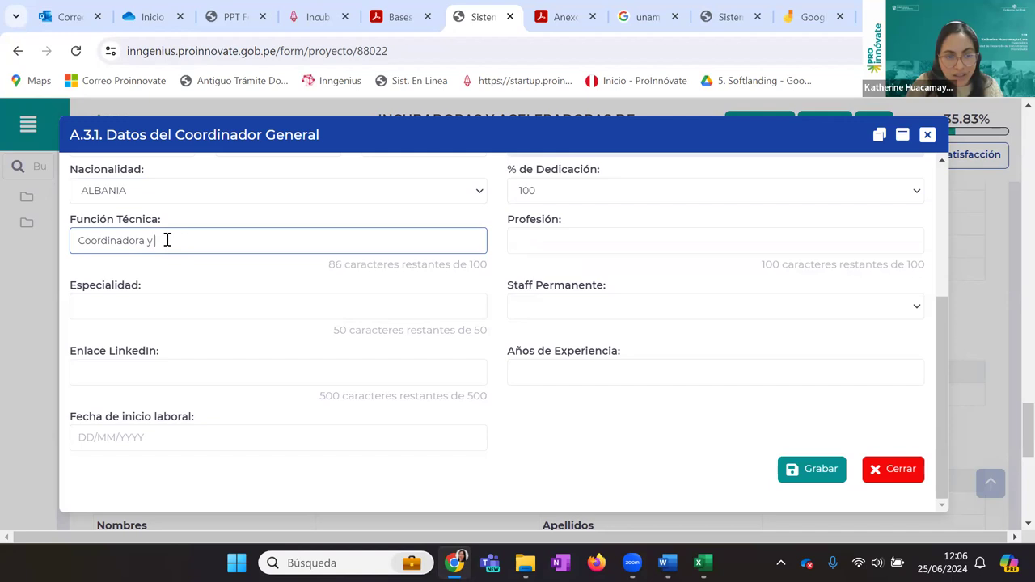
type(" scouting")
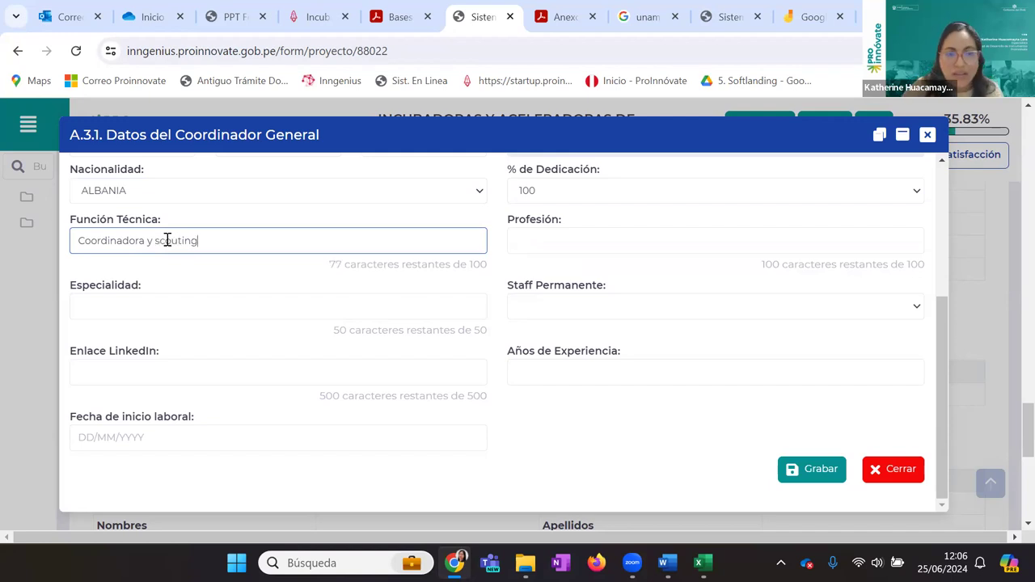
left_click(612, 243)
type("ingeniera industrial")
left_click(369, 300)
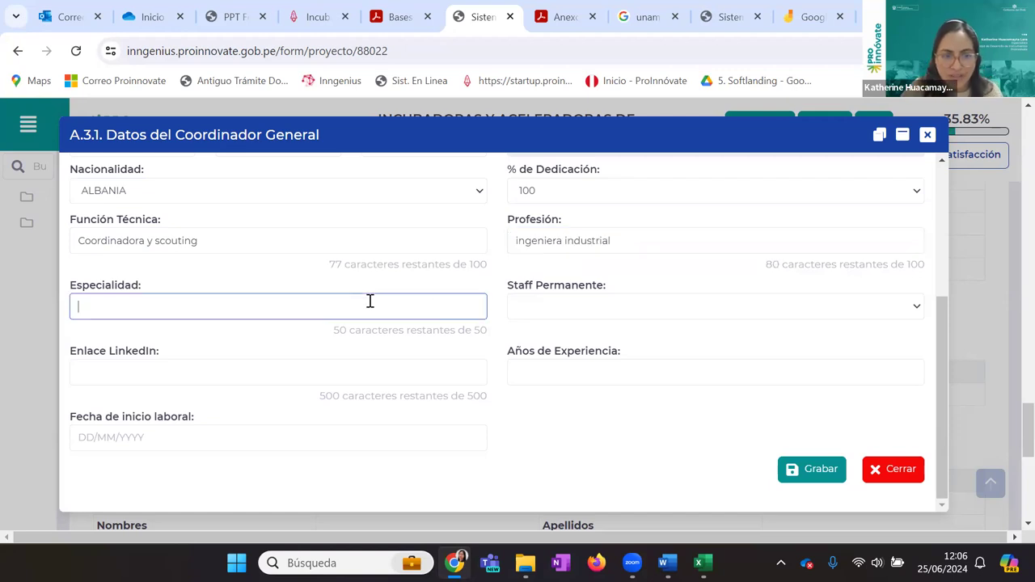
type("innovacion")
key("Tab")
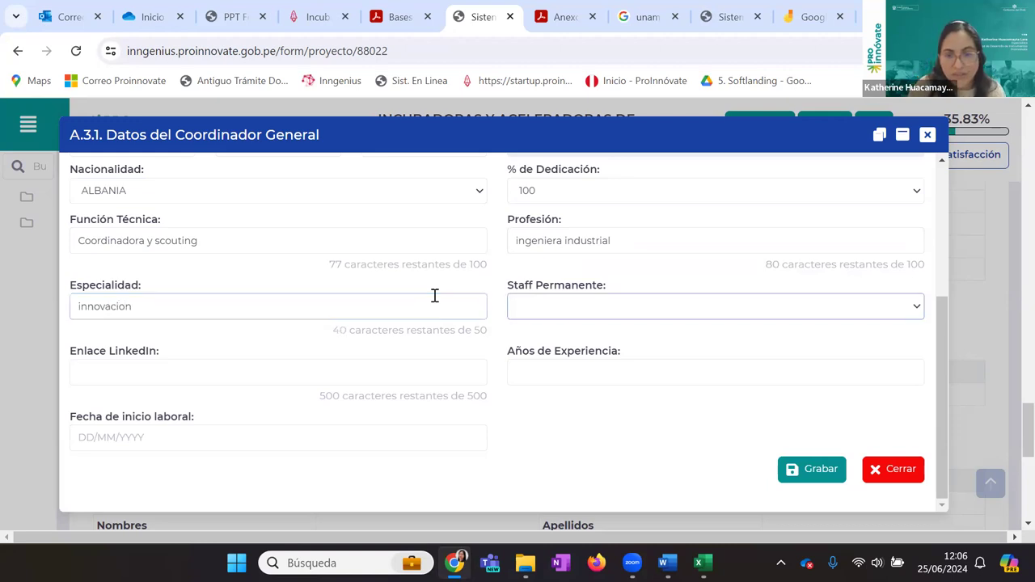
left_click(554, 307)
left_click(531, 351)
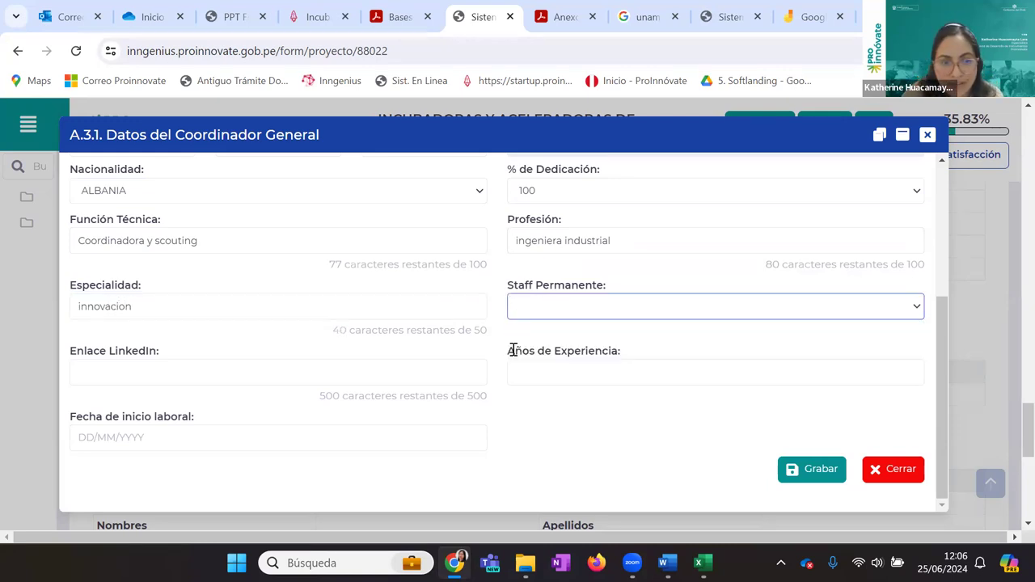
Enter LinkedIn 'ww.linkedin.com', 10 years' experience, and the job start date
left_click(388, 374)
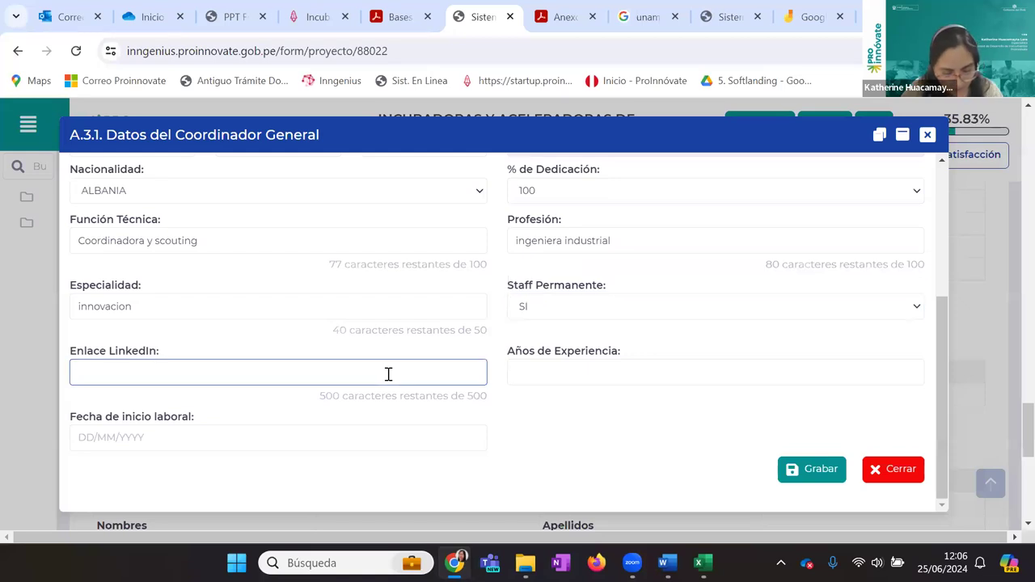
type("ww.")
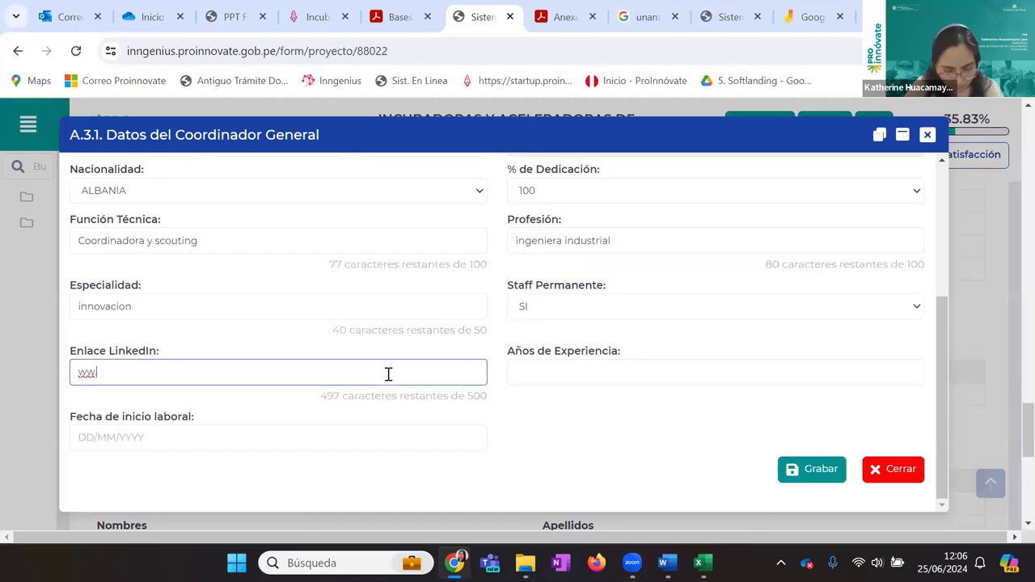
type("linkedin.com")
key("Tab")
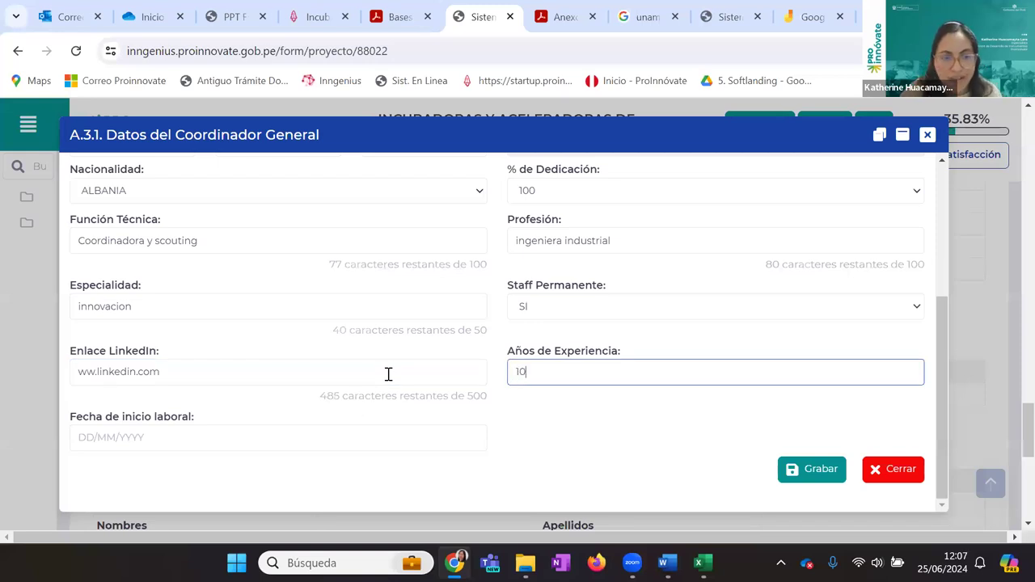
left_click(304, 436)
type("05/06/2018")
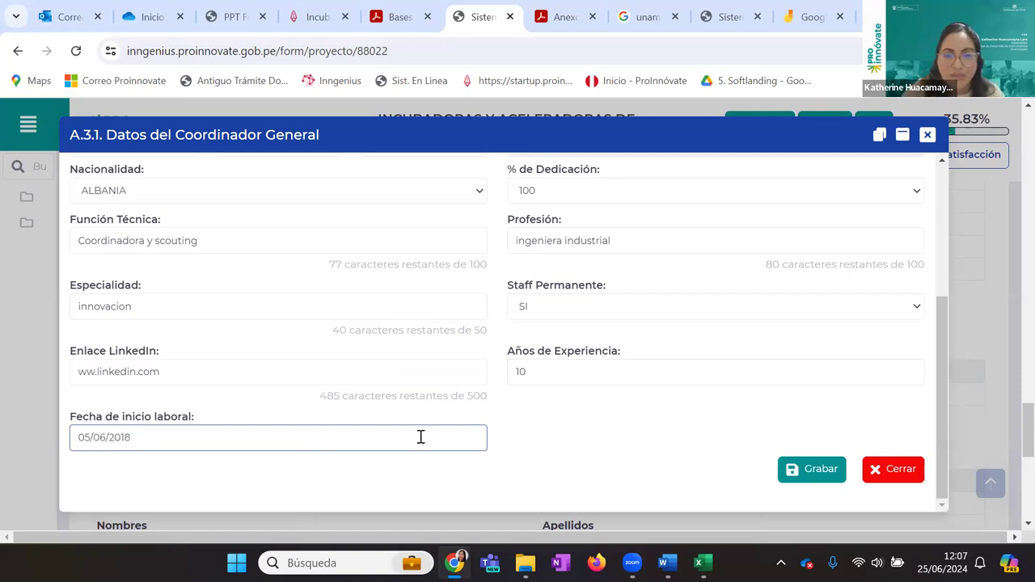
left_click(569, 358)
Scroll through the A.3.1 page to check the saved Coordinador General entry, ending near the top
scroll(569, 360, "up", 2)
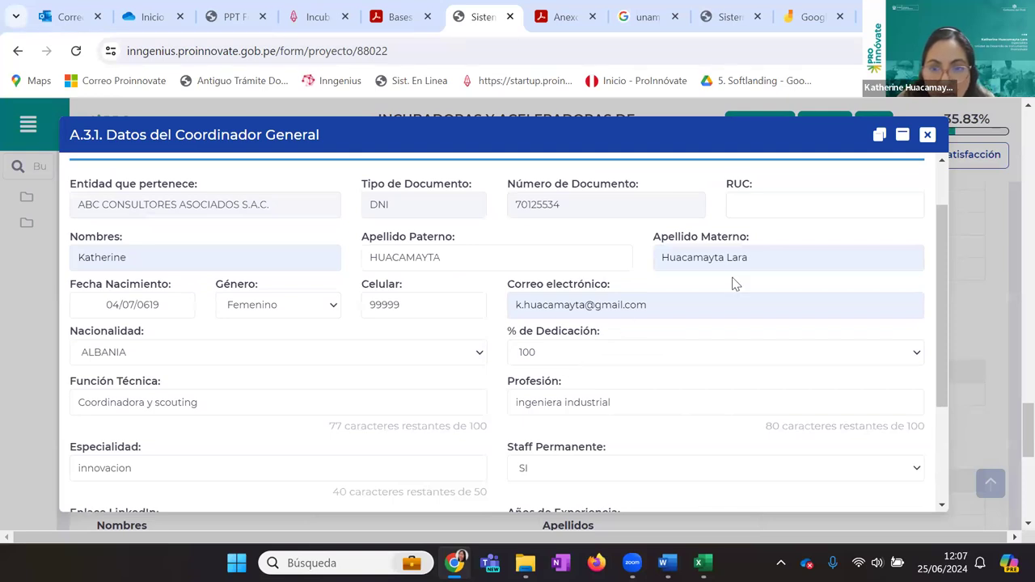
scroll(737, 319, "down", 2)
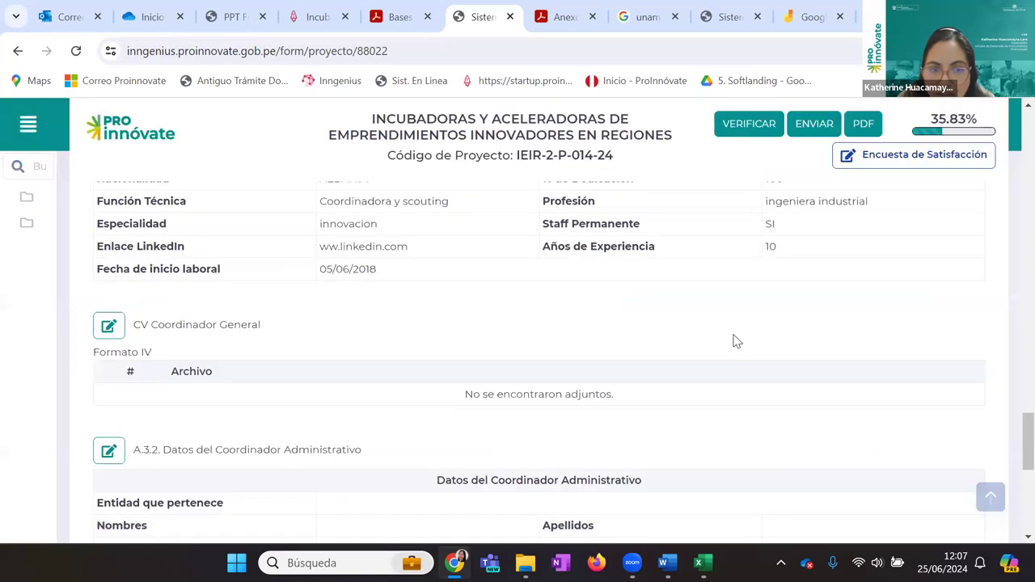
scroll(735, 340, "down", 3)
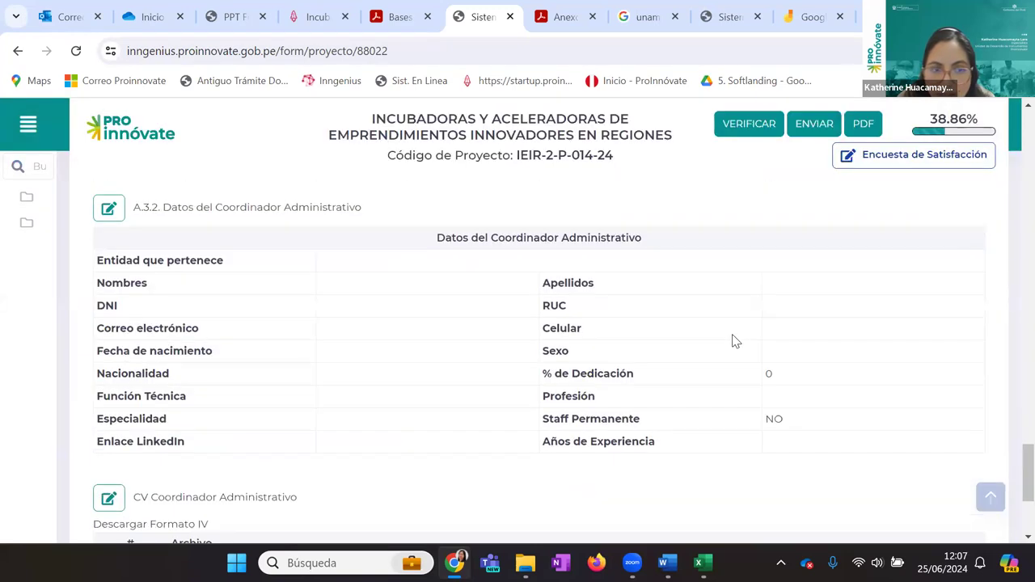
scroll(736, 341, "down", 2)
scroll(736, 340, "up", 5)
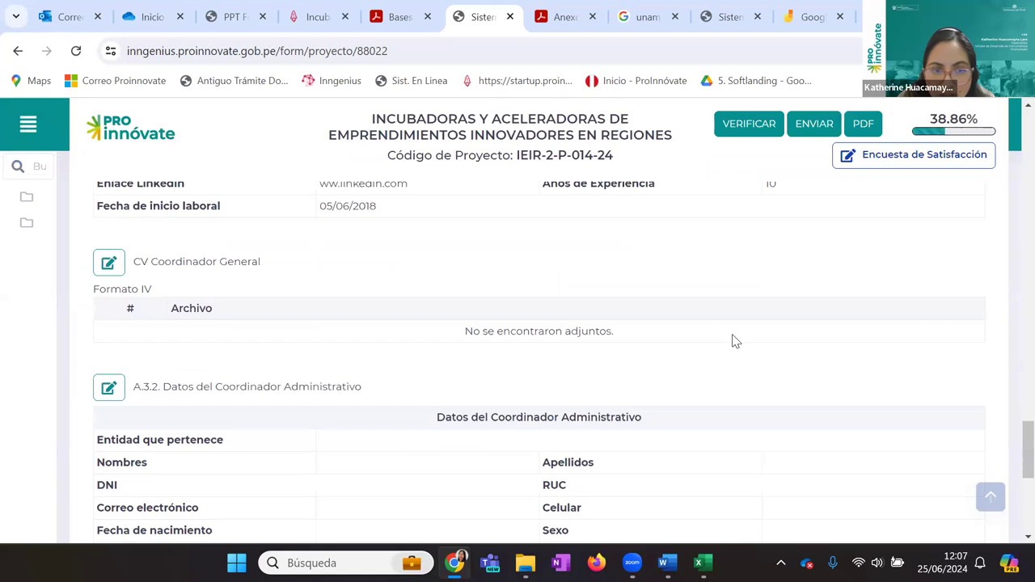
scroll(734, 340, "up", 4)
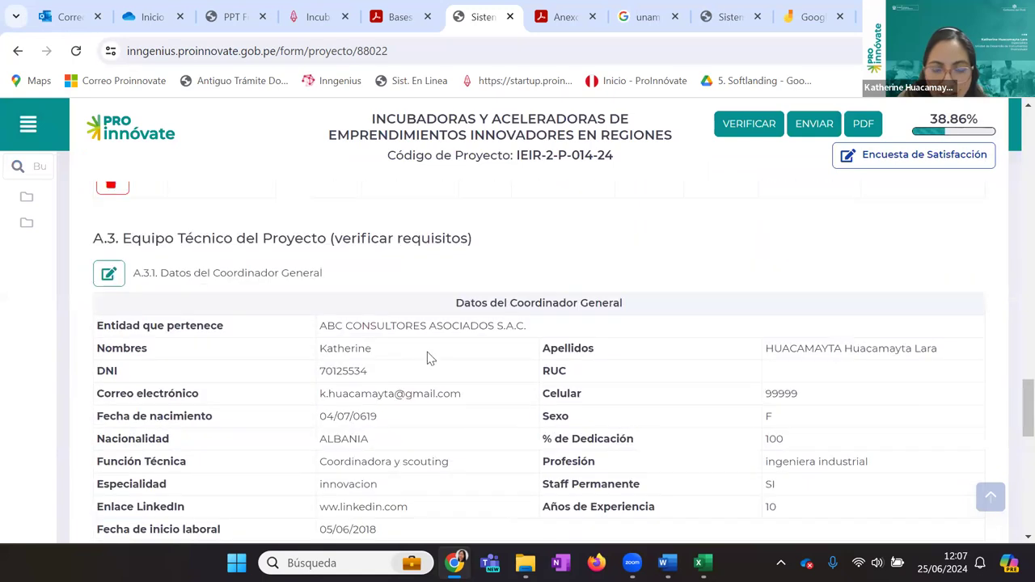
scroll(430, 358, "down", 2)
scroll(429, 359, "up", 2)
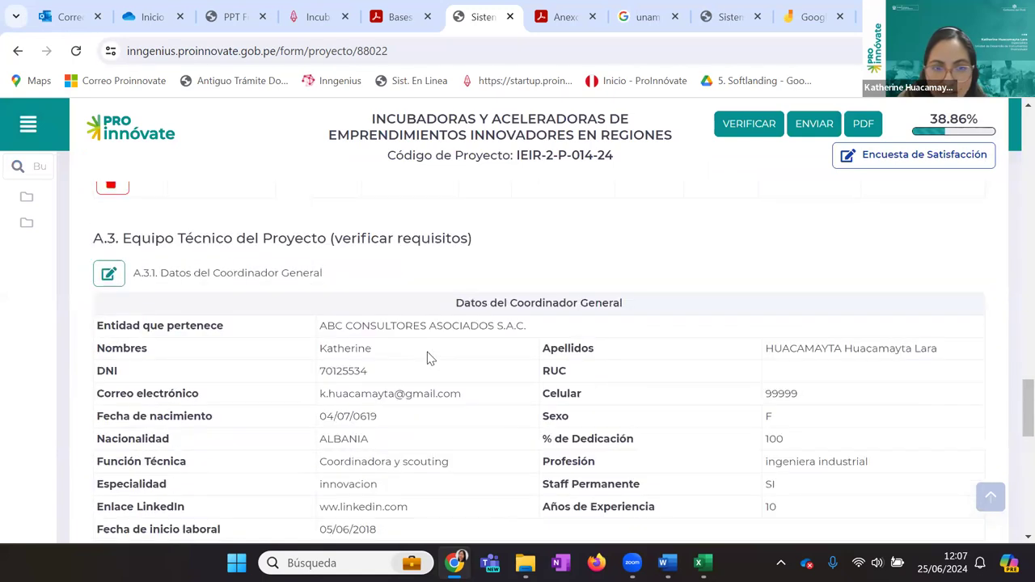
scroll(389, 362, "up", 15)
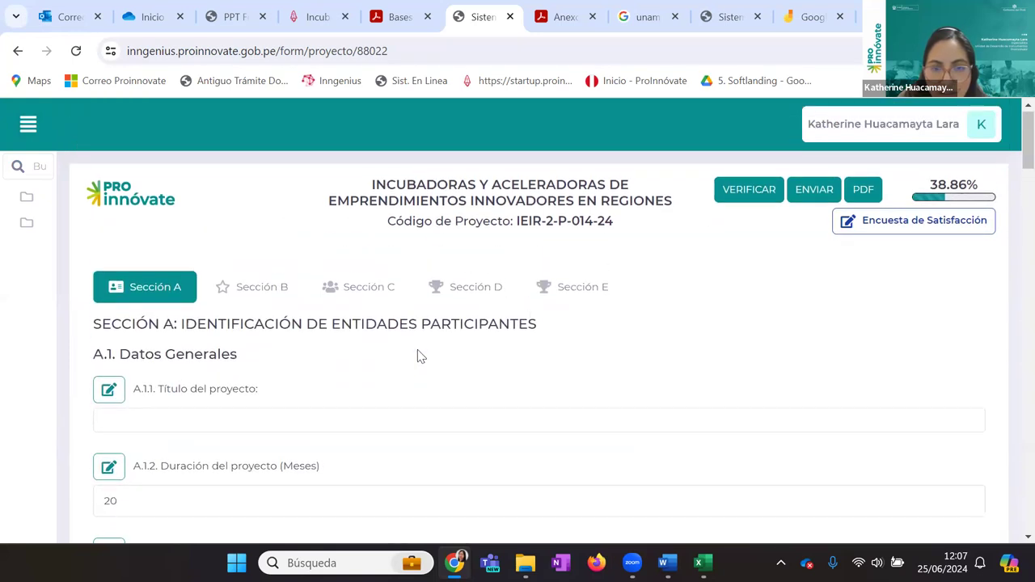
In Sección E, open the staff list for E.1.1 Cuadro N° 1: Recursos Humanos with its + button
left_click(550, 299)
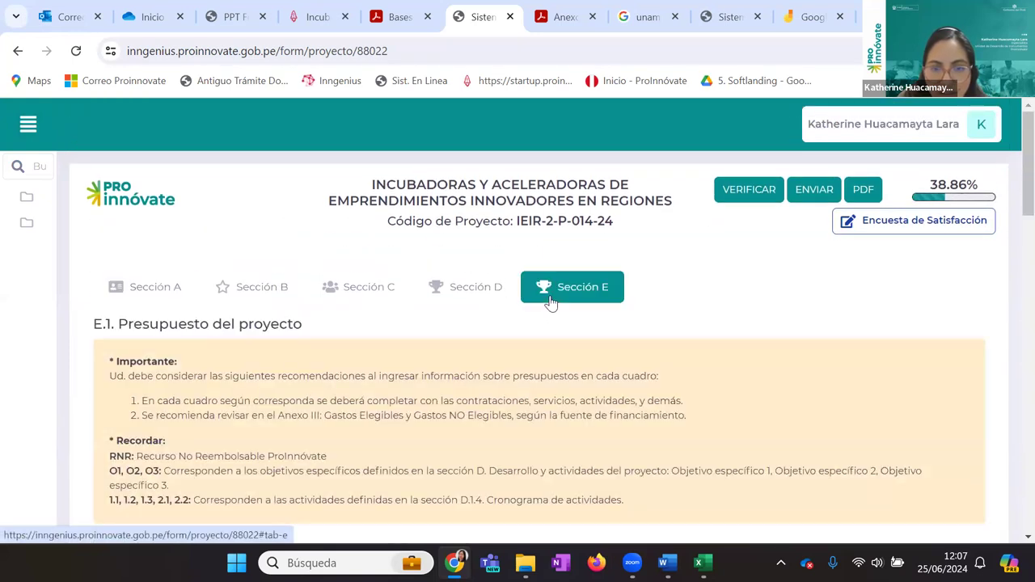
scroll(550, 301, "down", 5)
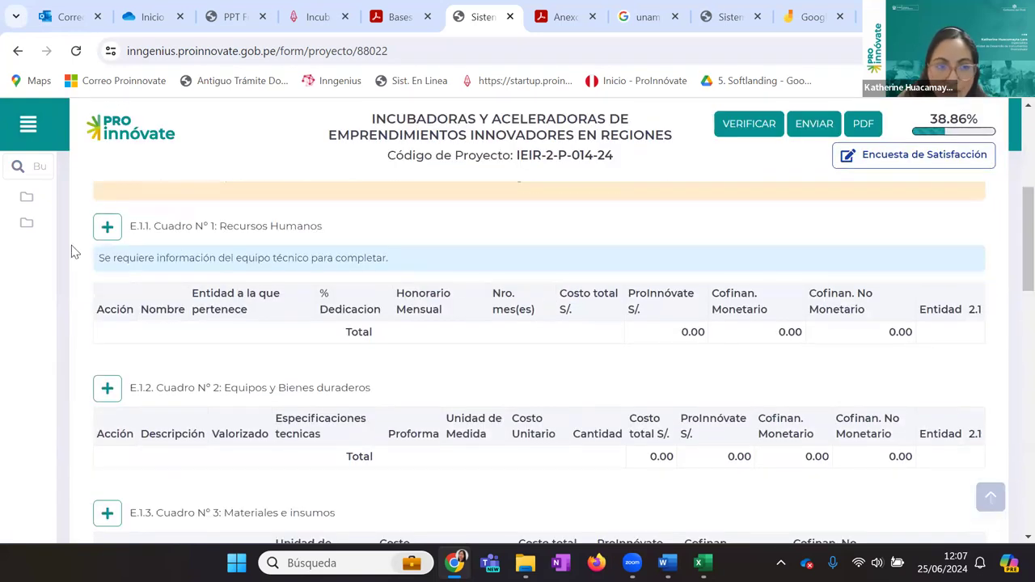
left_click(106, 228)
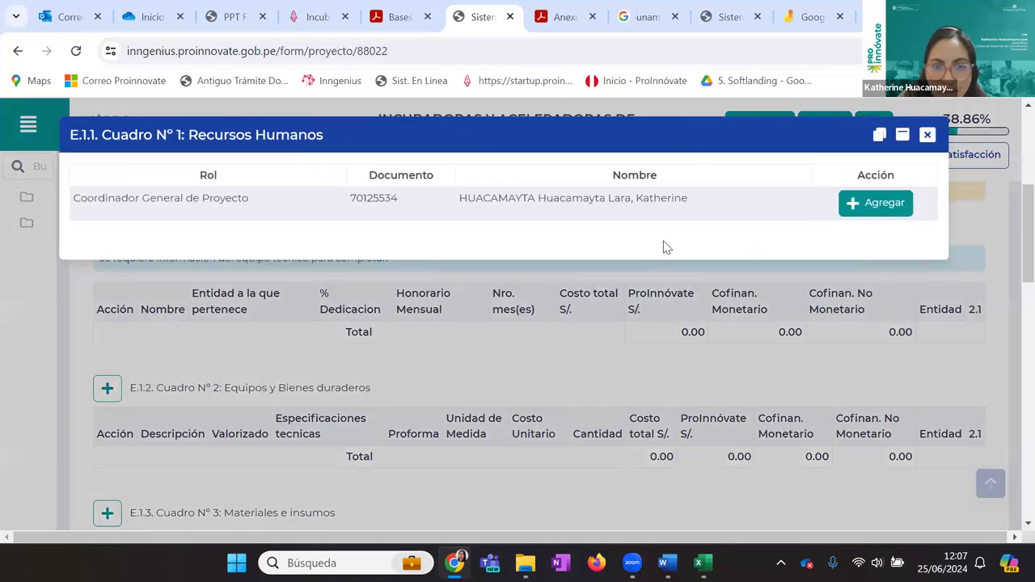
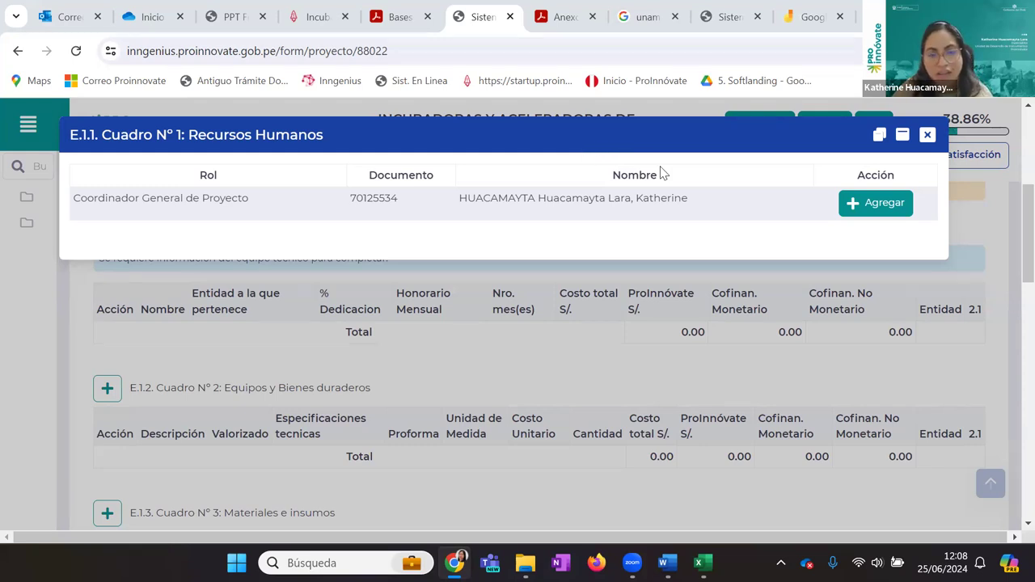
Add the General Coordinator to Cuadro N° 1 Recursos Humanos (100% dedication, 1 month) and close the selector
left_click(882, 208)
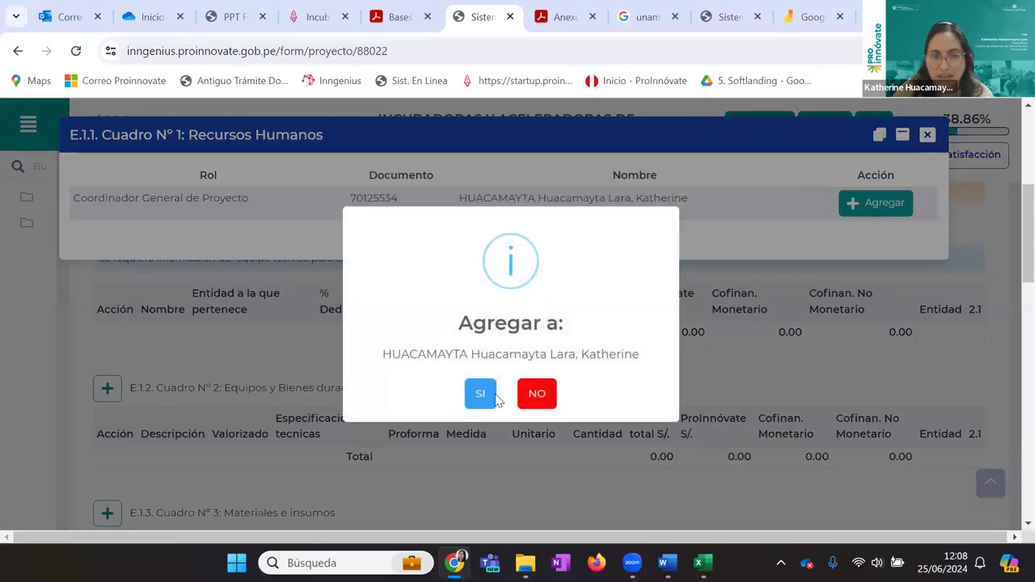
left_click(495, 397)
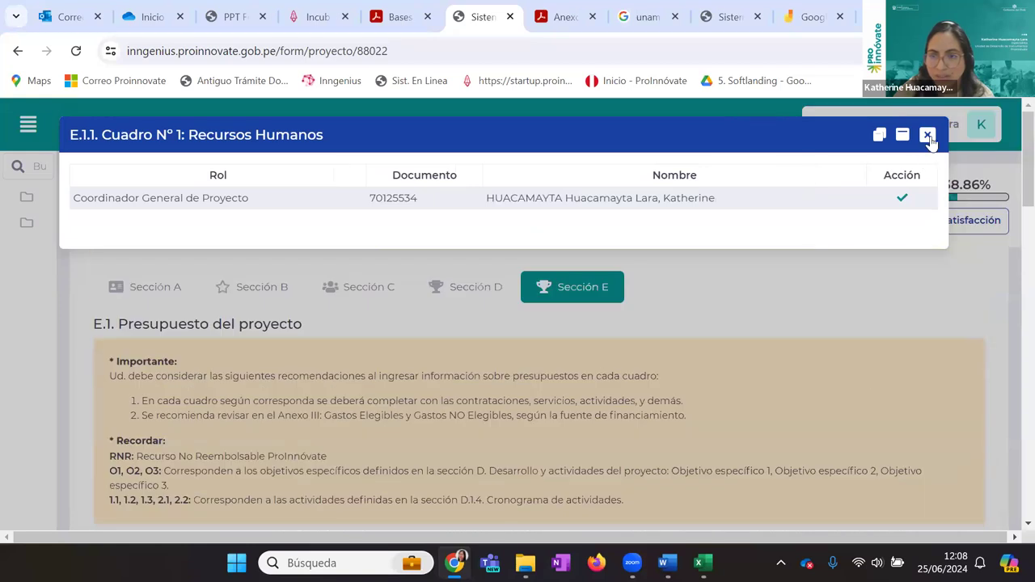
left_click(927, 135)
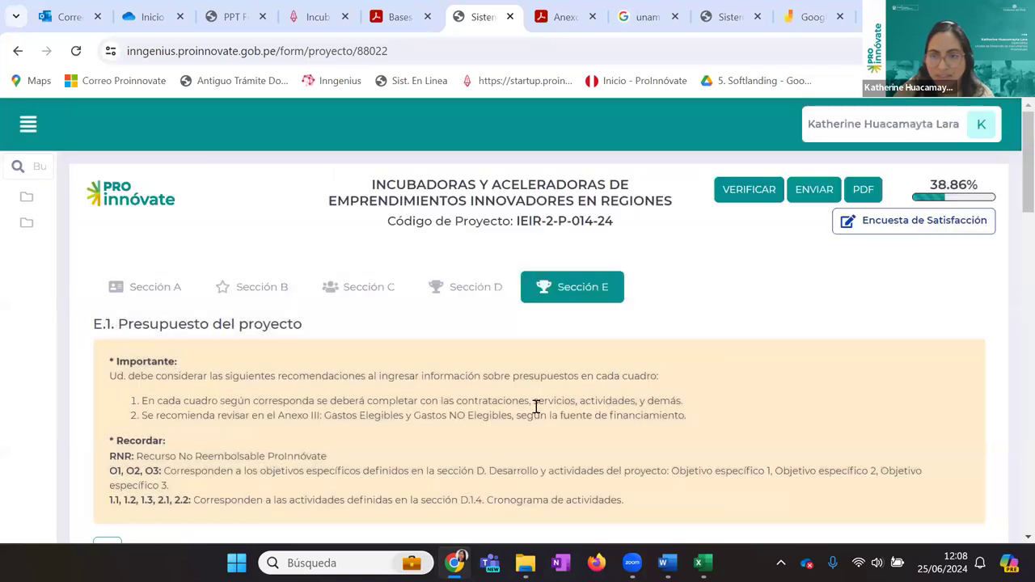
scroll(521, 412, "down", 5)
scroll(496, 347, "up", 1)
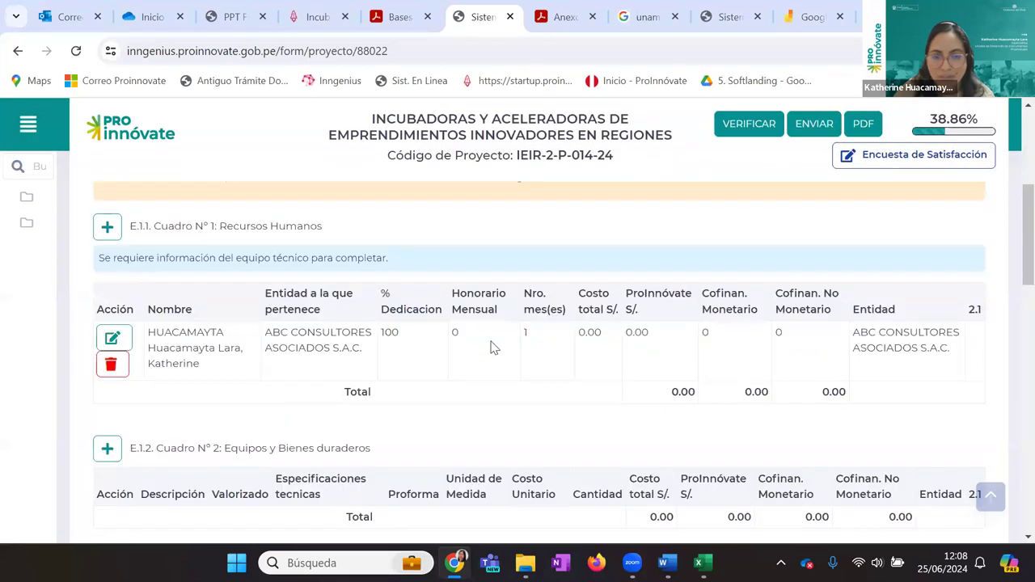
mouse_move(27, 351)
Link the coordinator's row to activity 2.1 and set its monthly fee to 2,100
left_click(112, 338)
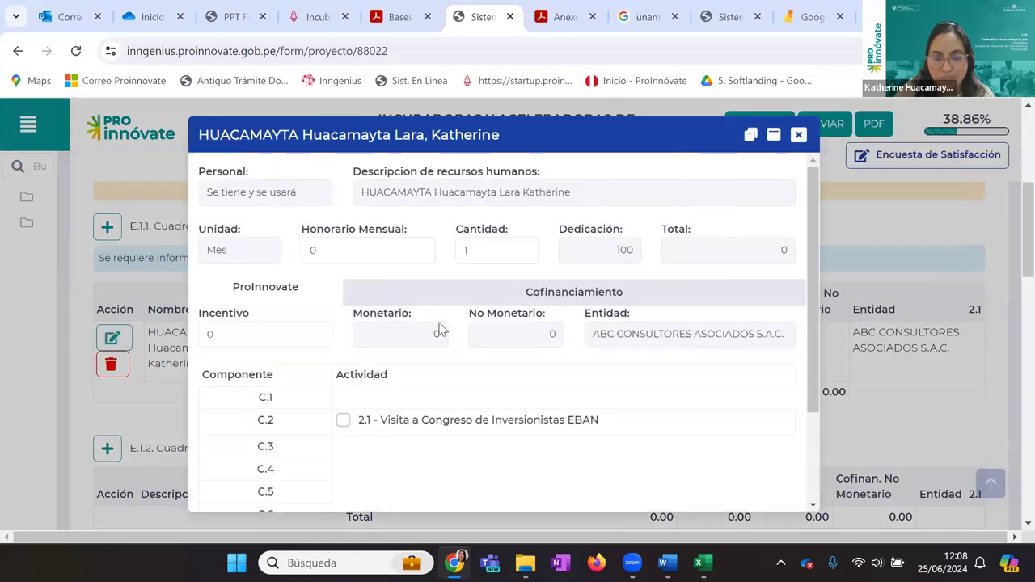
scroll(443, 326, "down", 2)
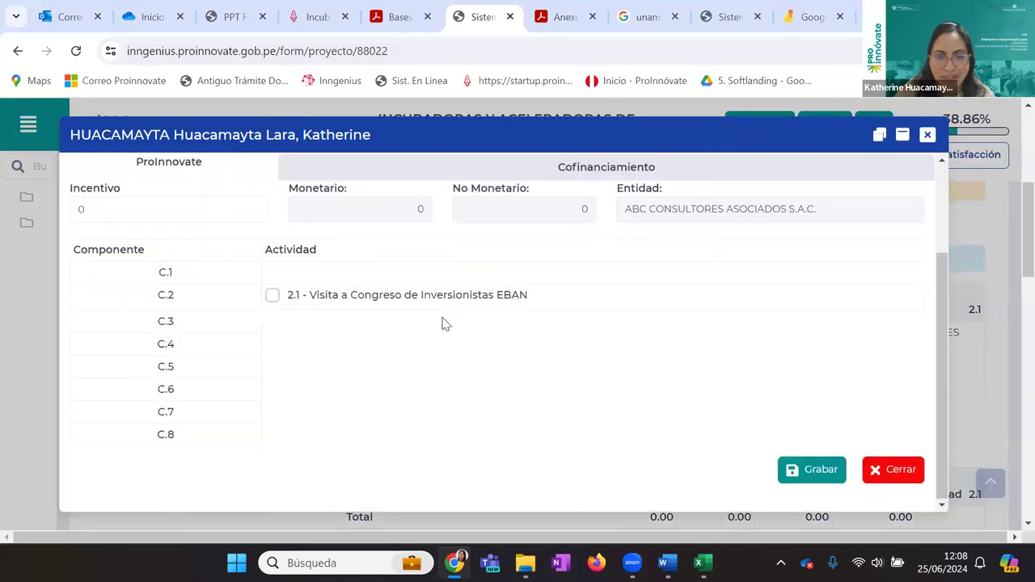
scroll(443, 325, "up", 1)
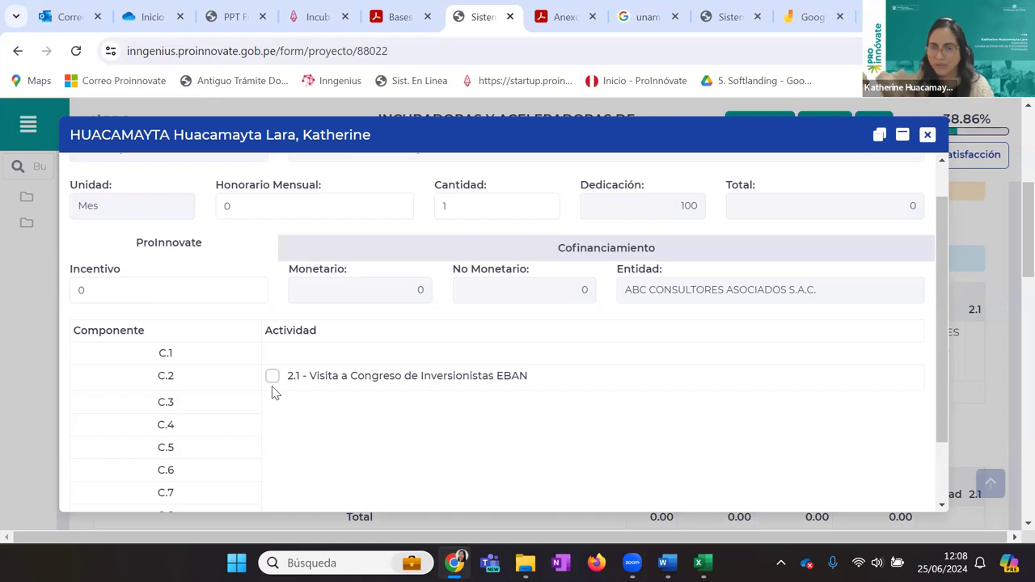
left_click(272, 376)
scroll(748, 420, "up", 1)
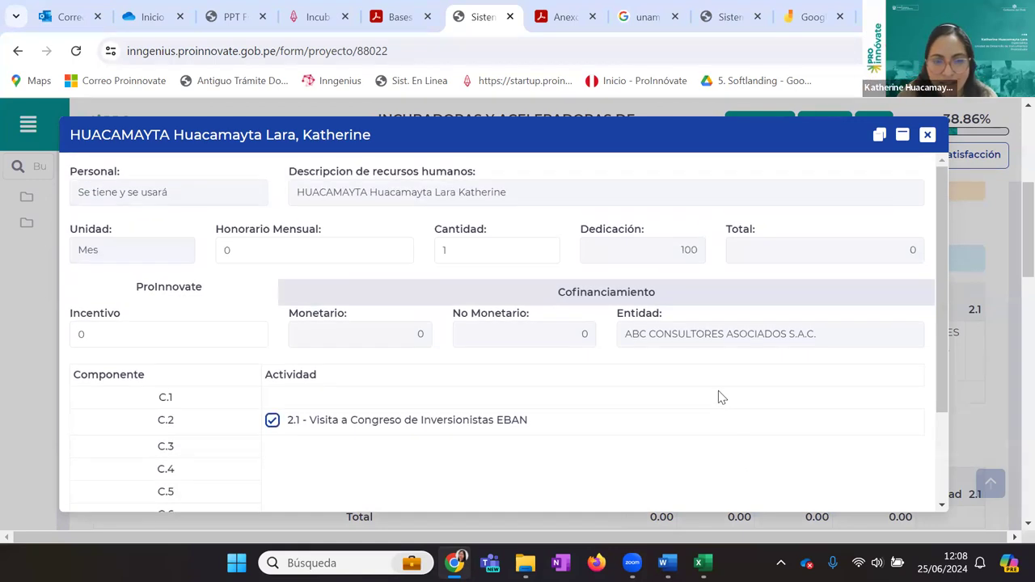
left_click_drag(289, 252, 188, 251)
type("21000")
key("BackSpace")
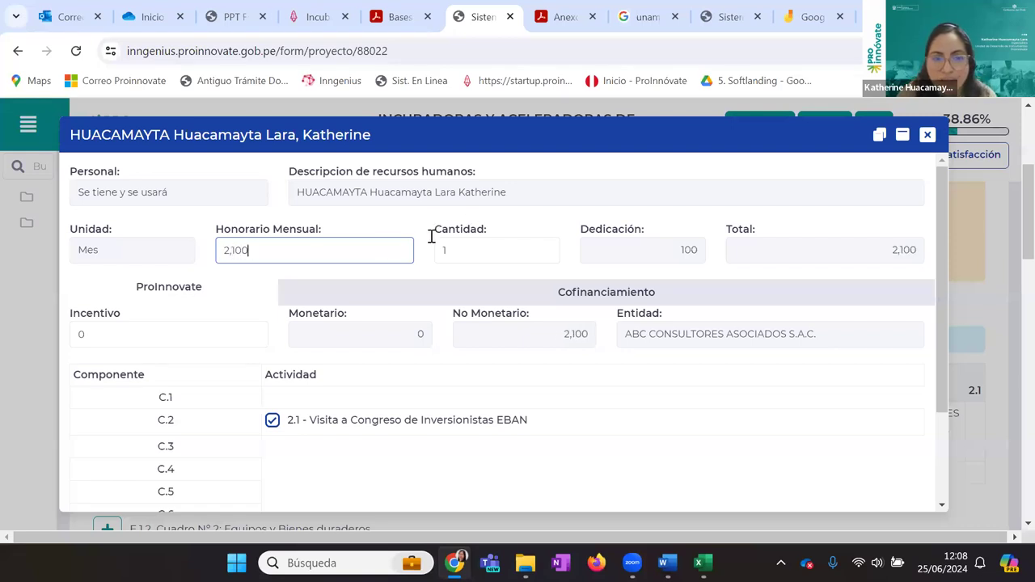
Set the row's Incentivo to 2,100 and Cantidad to 20 months, then go to the Bases PDF
left_click(235, 338)
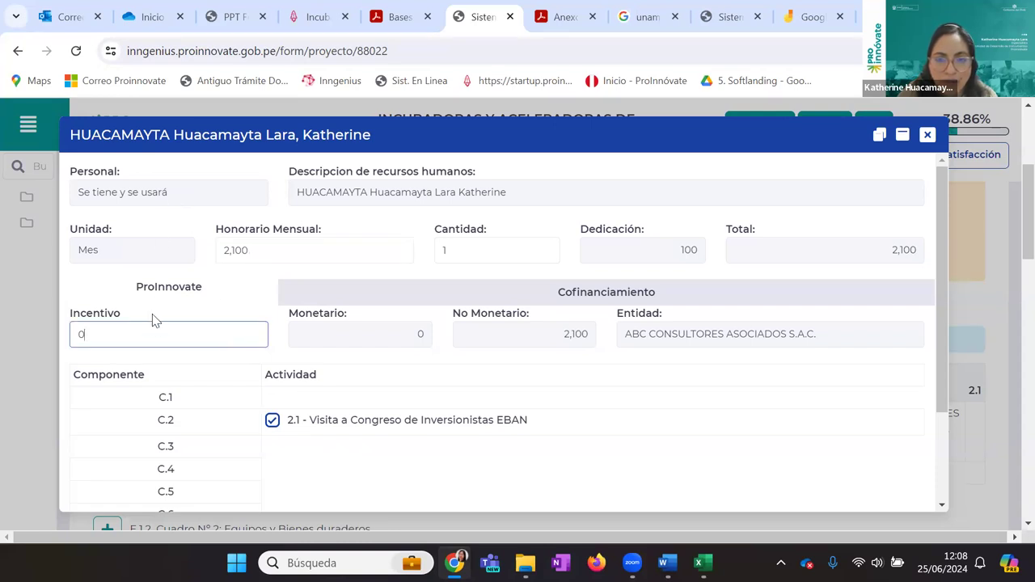
key("ctrl+a")
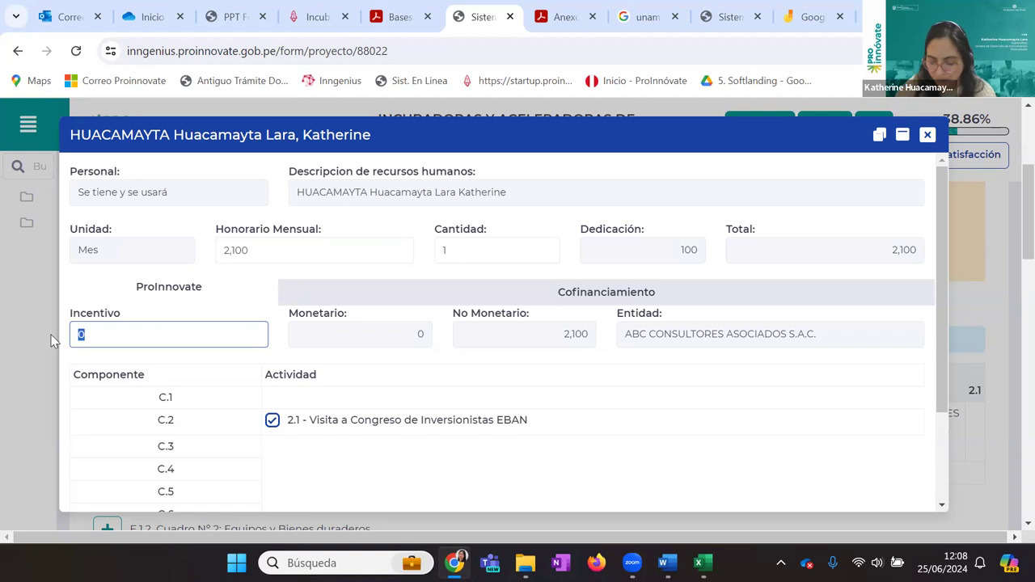
type("2,100")
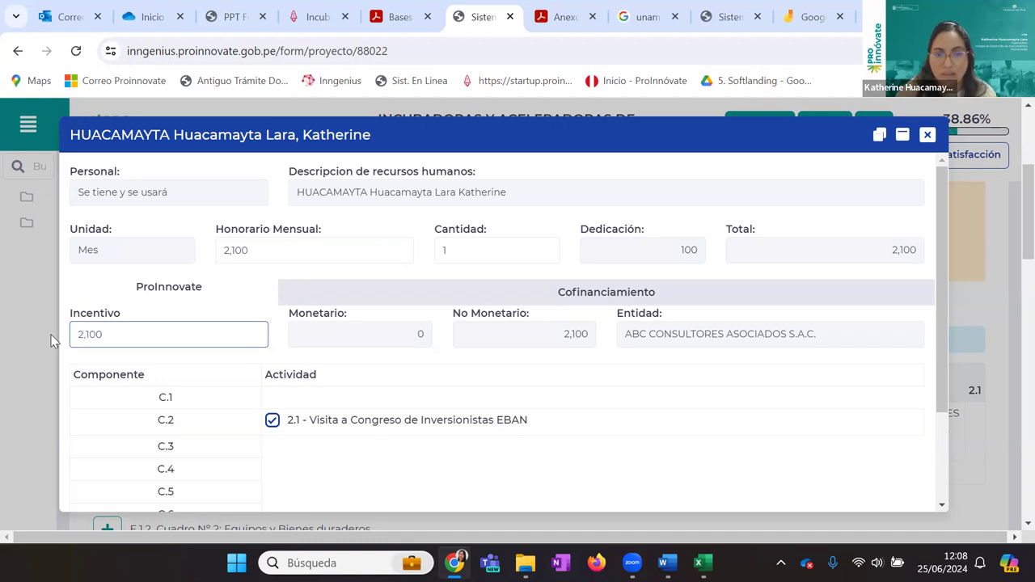
left_click(319, 289)
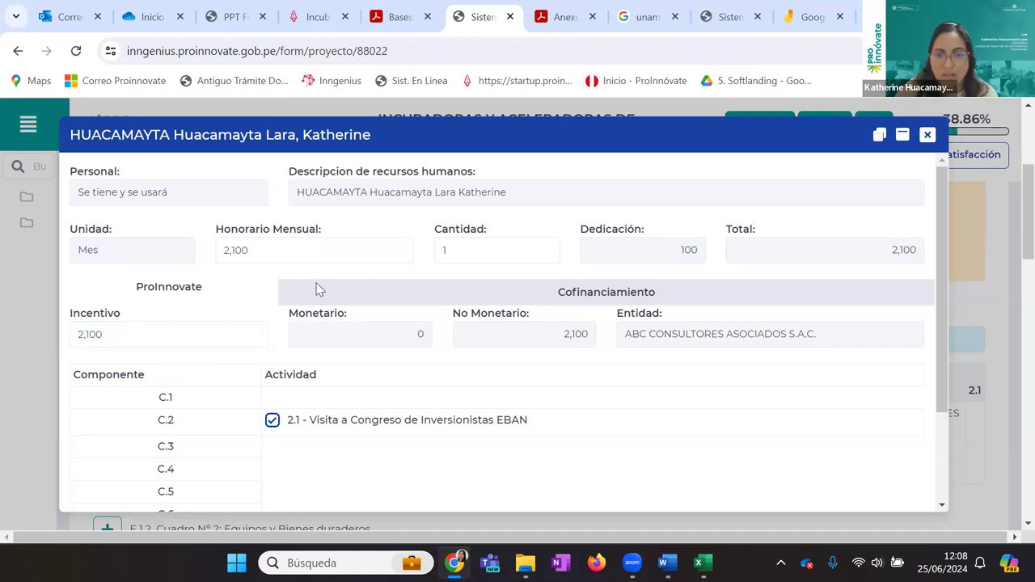
double_click(464, 256)
type("5")
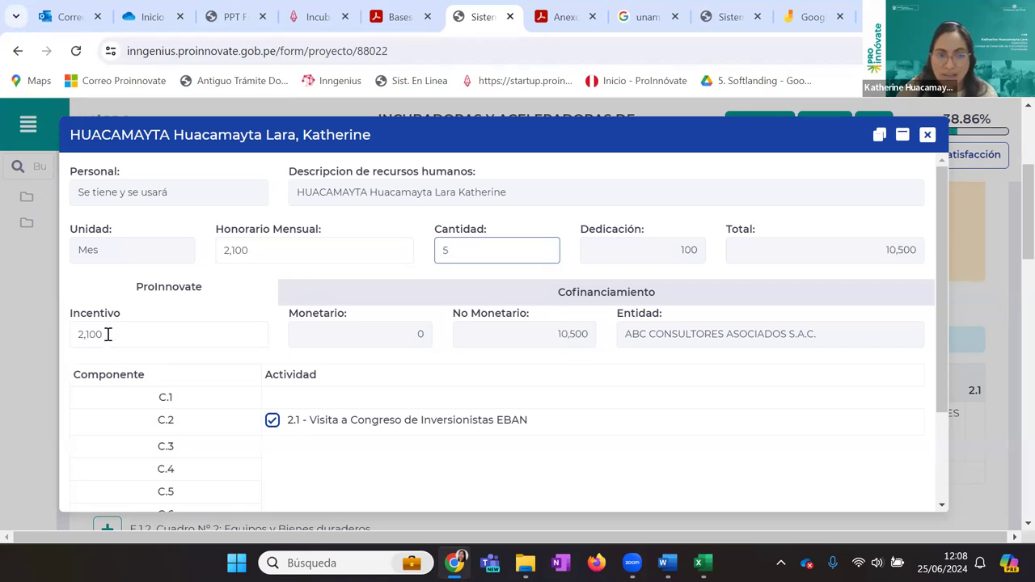
left_click(113, 334)
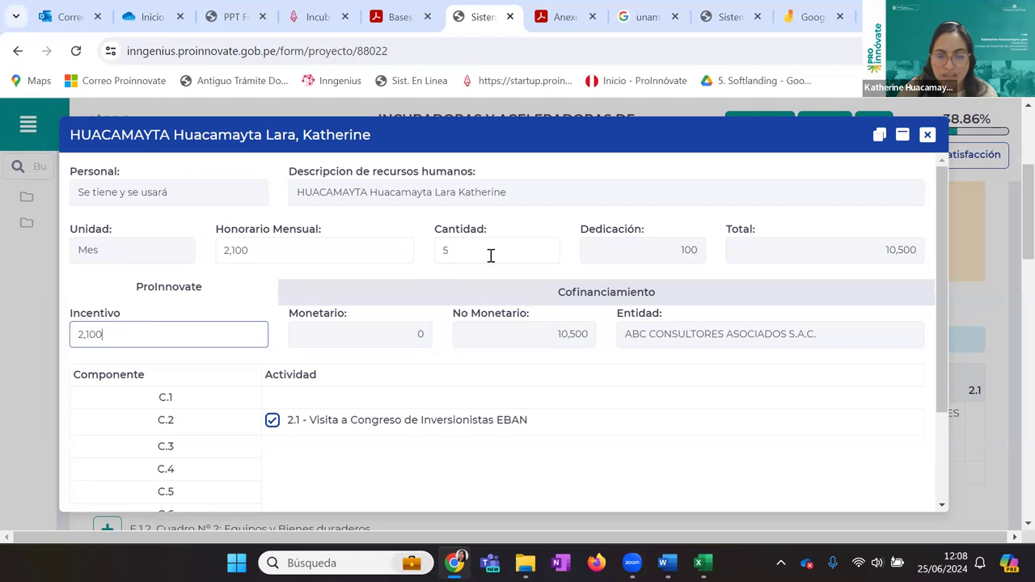
key("shift+Tab")
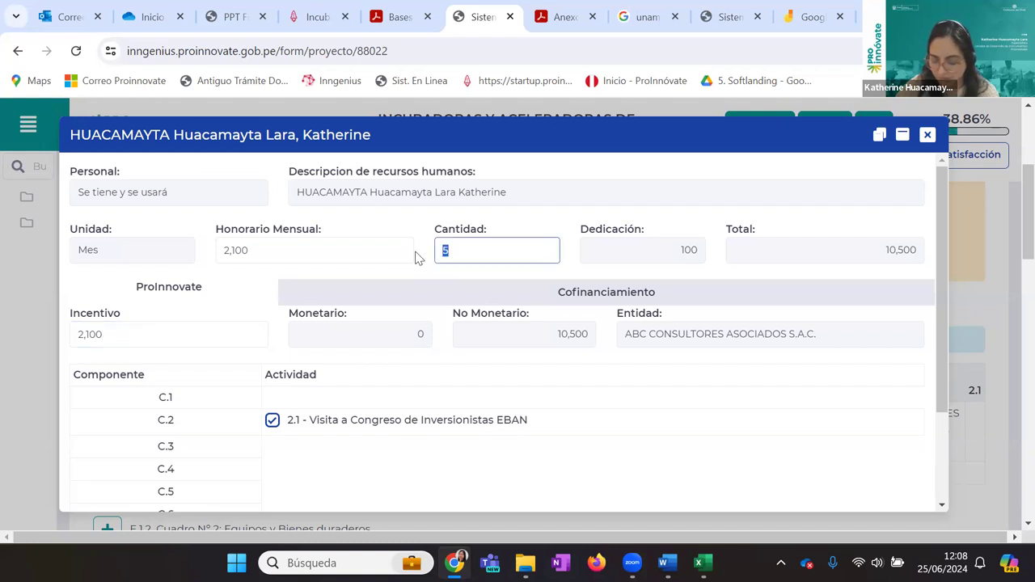
type("20")
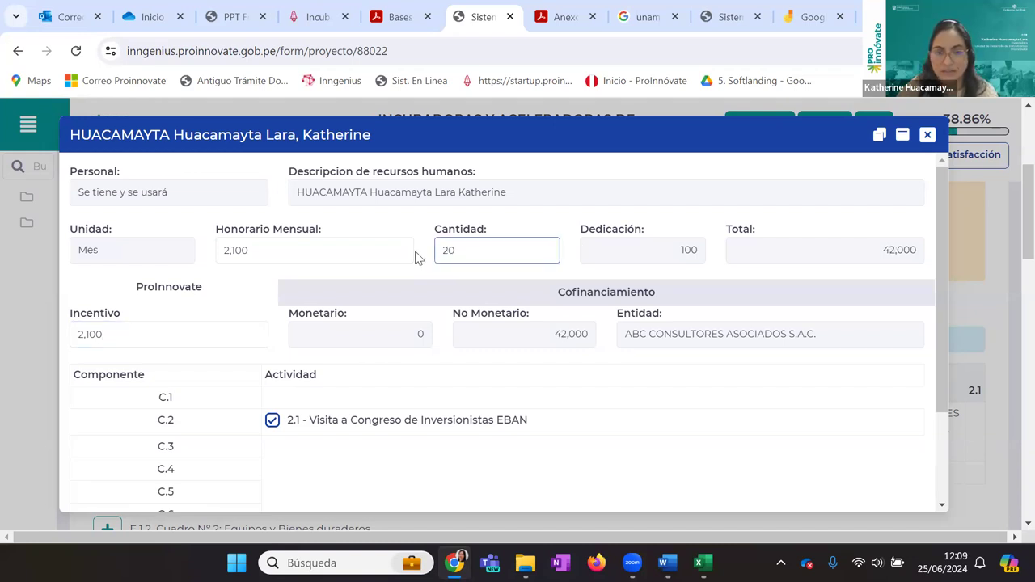
left_click(391, 278)
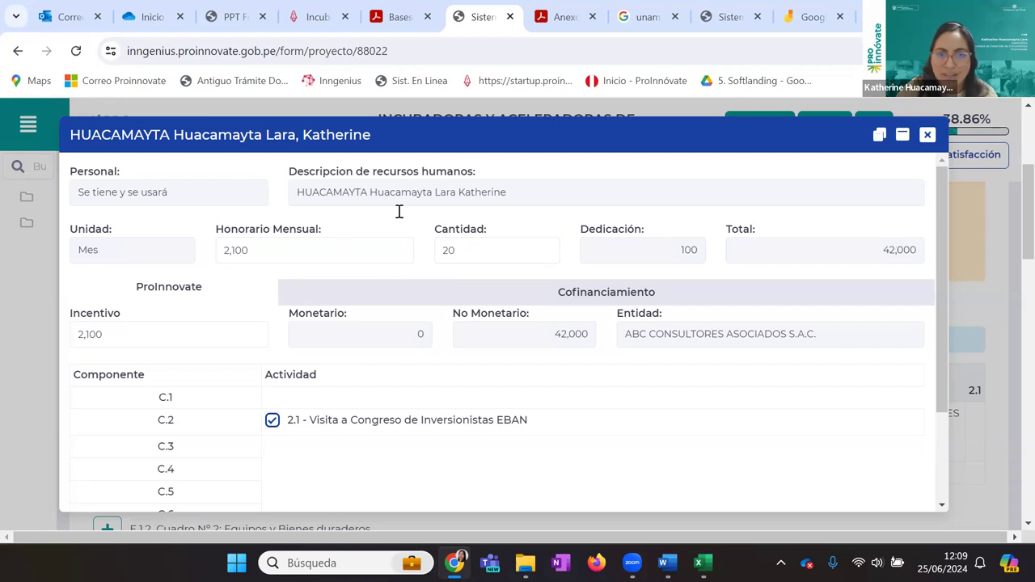
key("ctrl+shift+Tab")
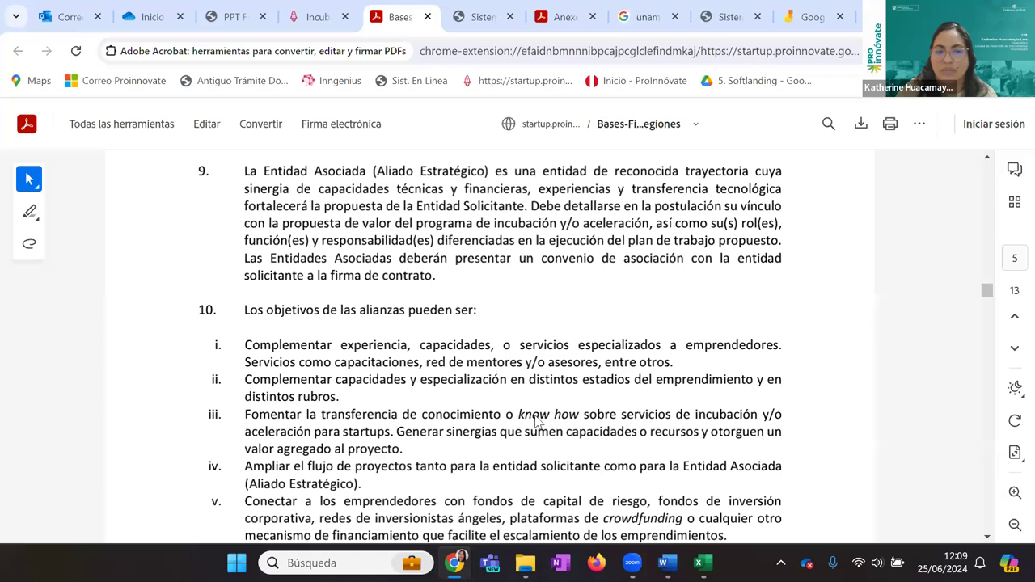
Scroll through the Bases PDF looking for the honorarium funding rules
scroll(536, 425, "down", 5)
scroll(679, 364, "down", 10)
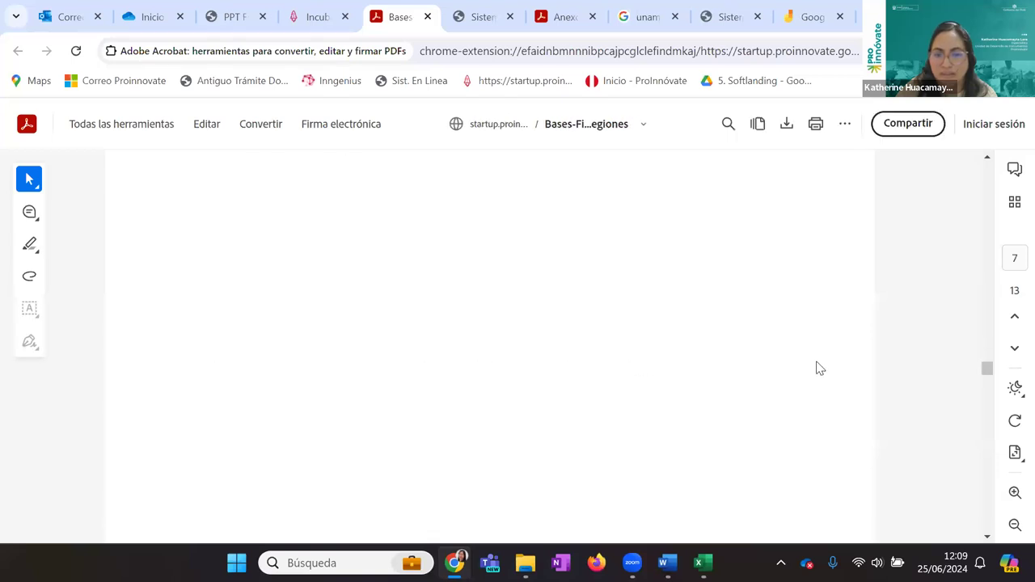
scroll(819, 368, "up", 10)
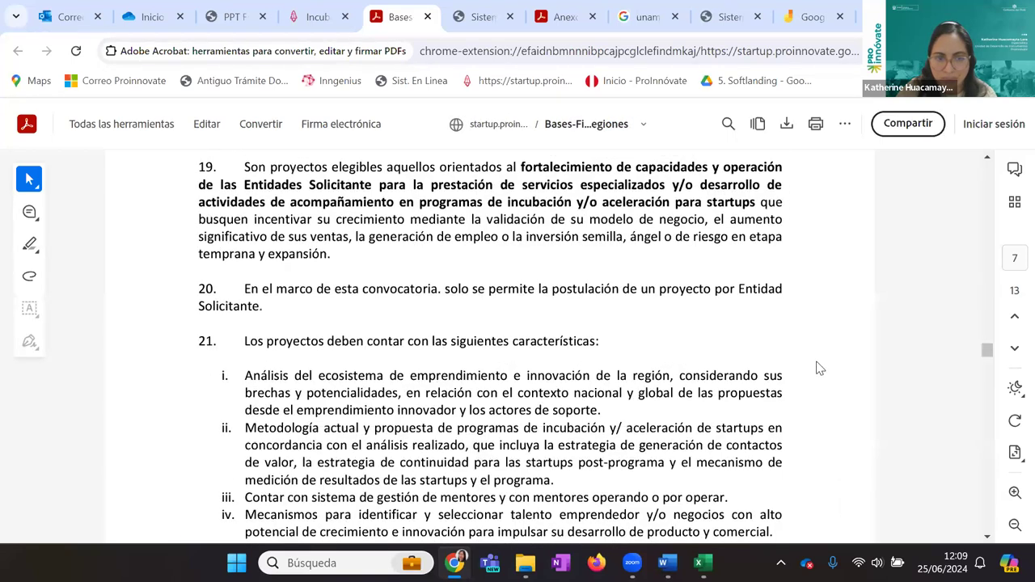
scroll(819, 368, "up", 10)
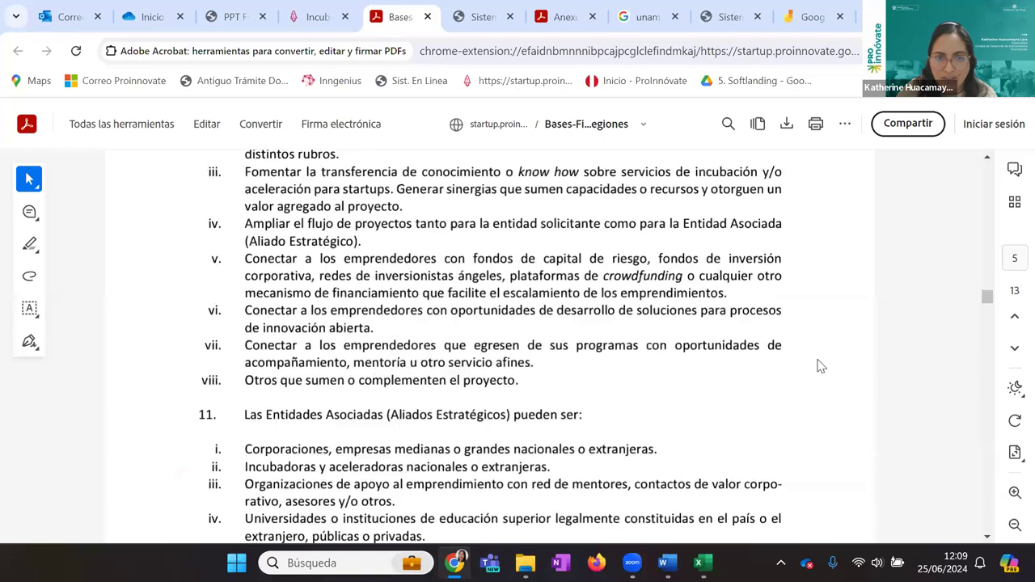
scroll(819, 366, "down", 10)
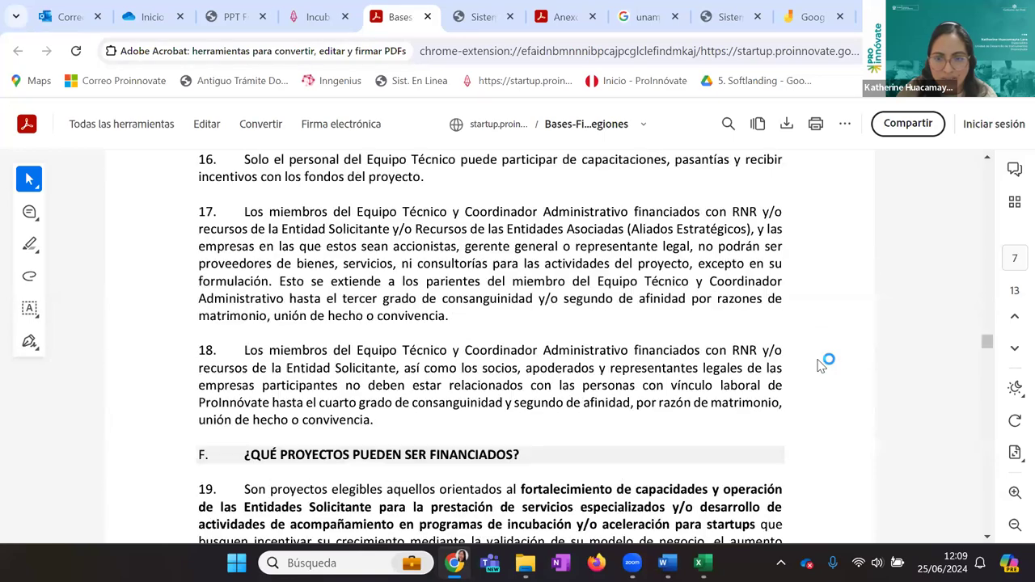
scroll(819, 365, "down", 15)
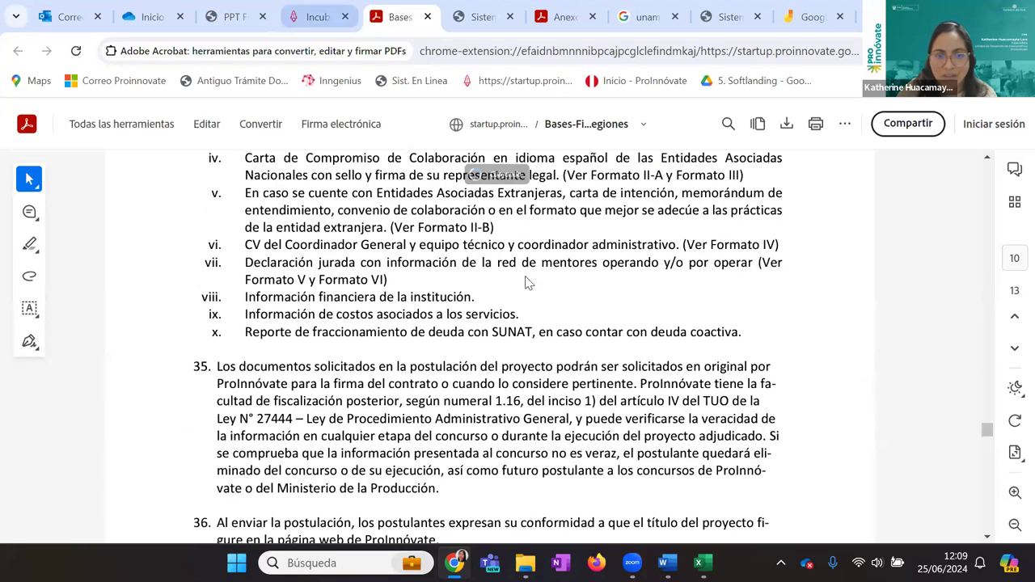
scroll(524, 153, "down", 7)
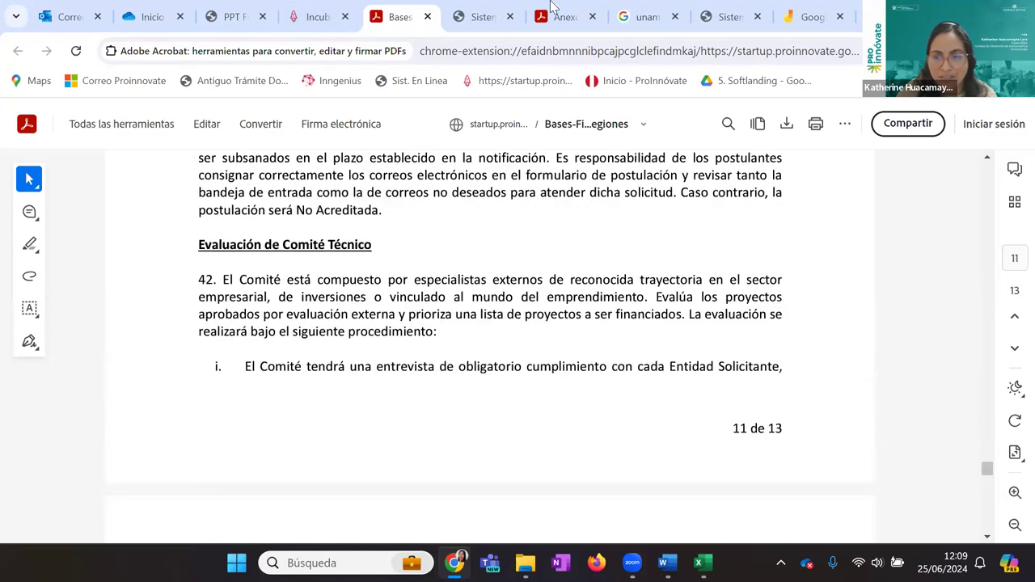
In the Anexos PDF, select the Honorarios rule capping incentives at 30% of the RNR
left_click(556, 13)
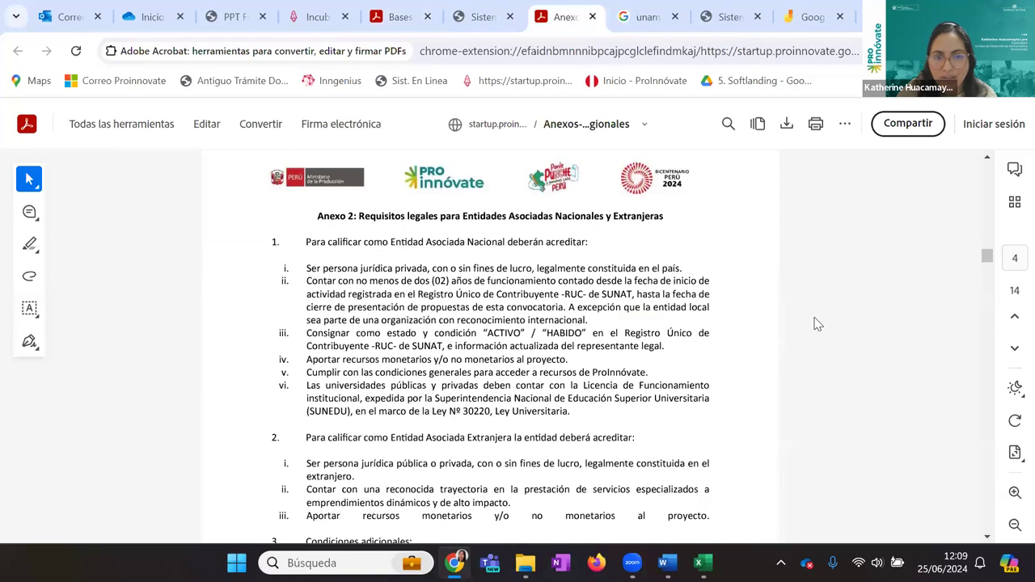
scroll(817, 323, "up", 15)
scroll(816, 321, "up", 8)
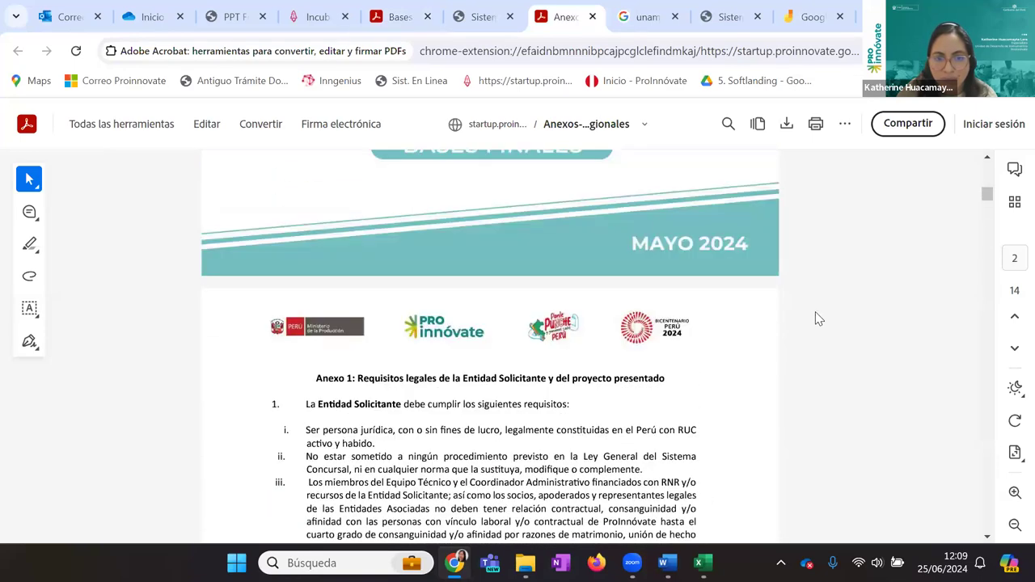
scroll(817, 321, "down", 5)
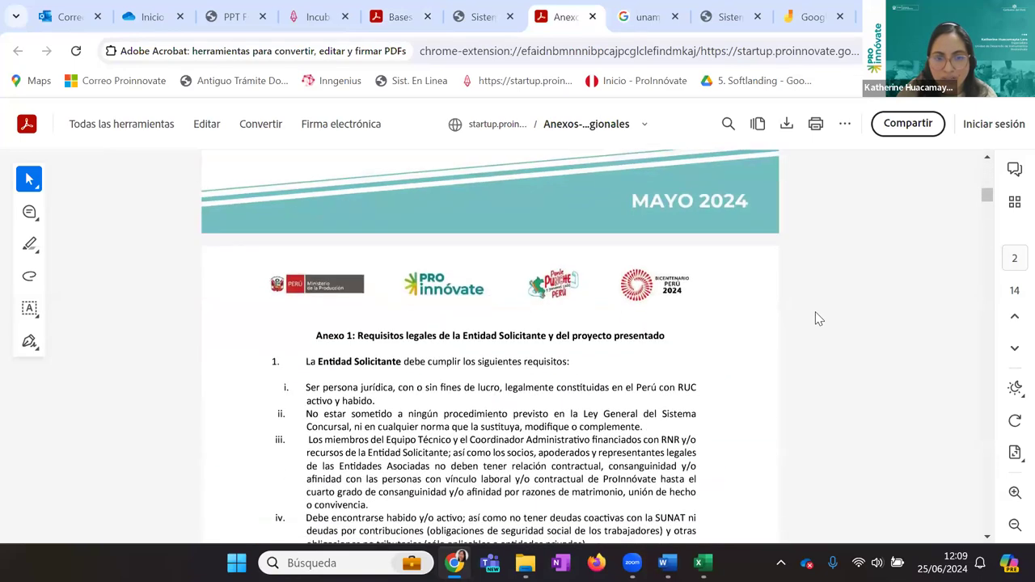
scroll(817, 318, "down", 20)
scroll(816, 318, "down", 5)
scroll(817, 318, "up", 5)
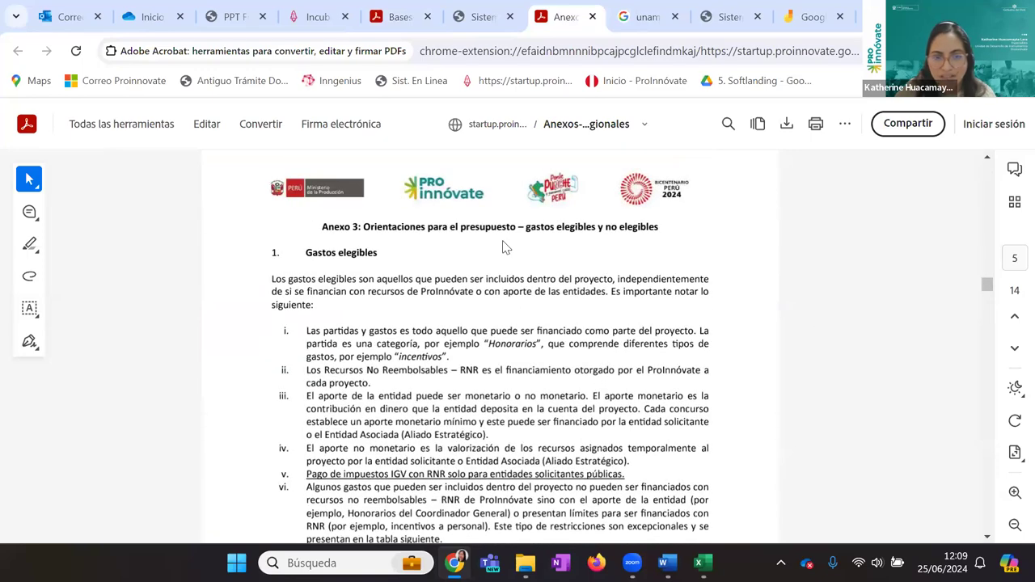
scroll(505, 247, "down", 5)
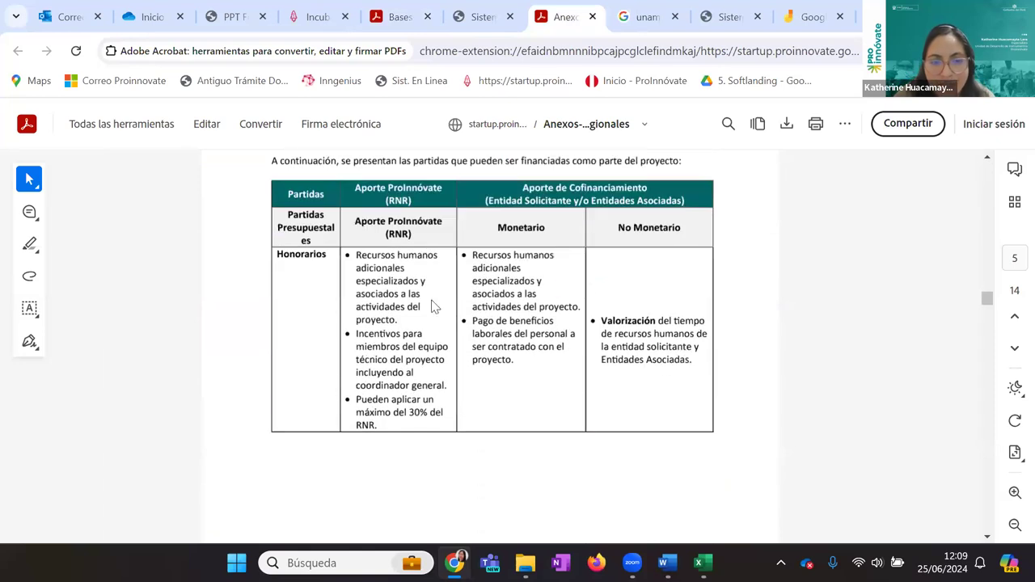
scroll(404, 328, "down", 4)
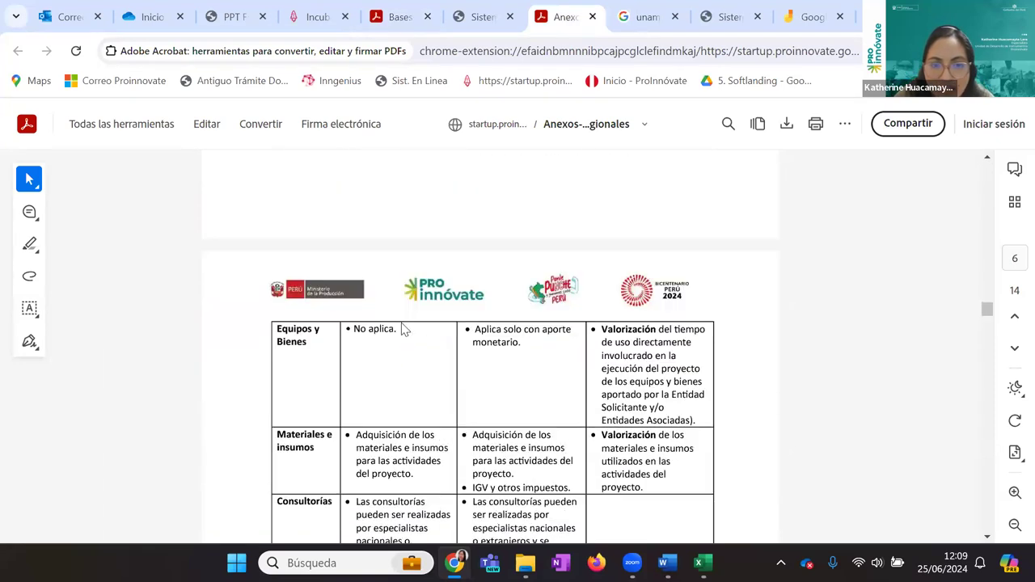
scroll(404, 328, "up", 4)
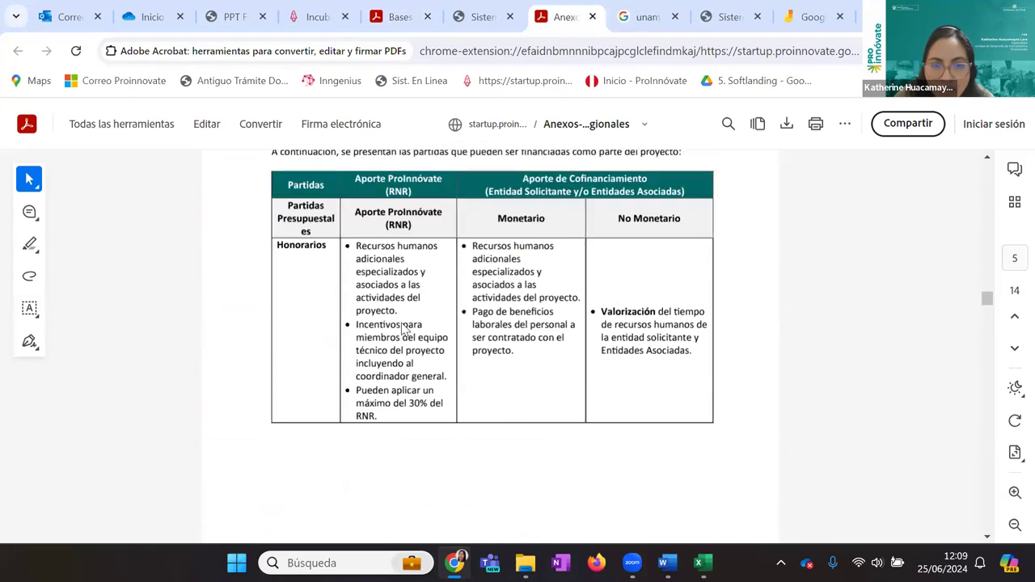
left_click_drag(388, 429, 348, 397)
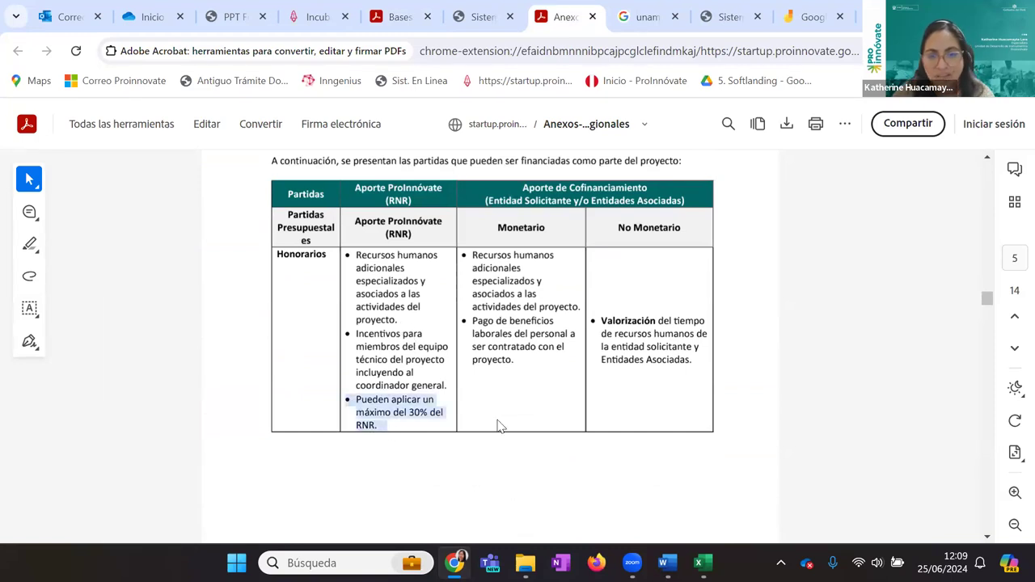
Enter =0.3*C3 in Excel cell C9, giving S/ 205,500.00 as 30% of the RNR
left_click(708, 559)
left_click(342, 354)
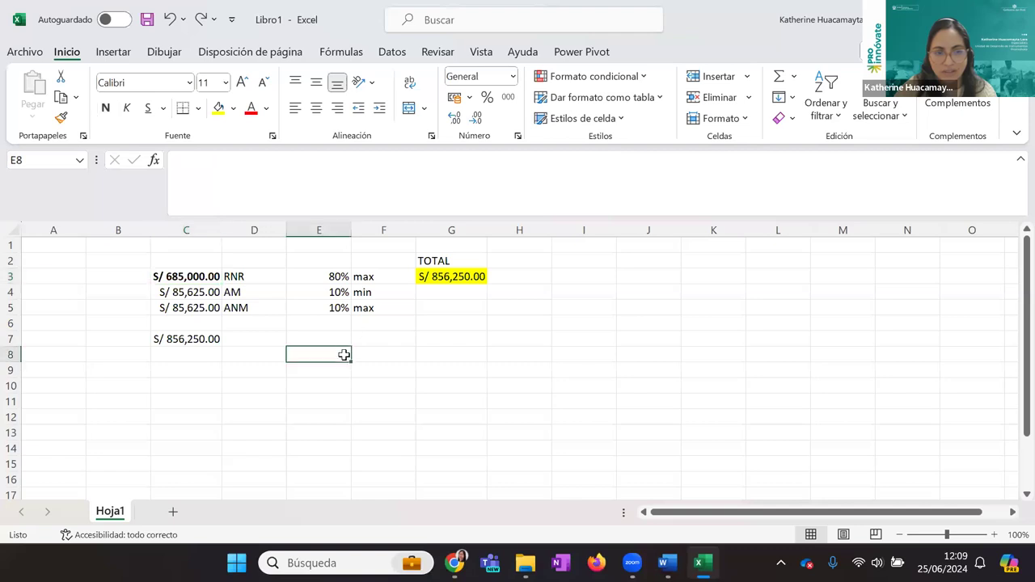
left_click(343, 367)
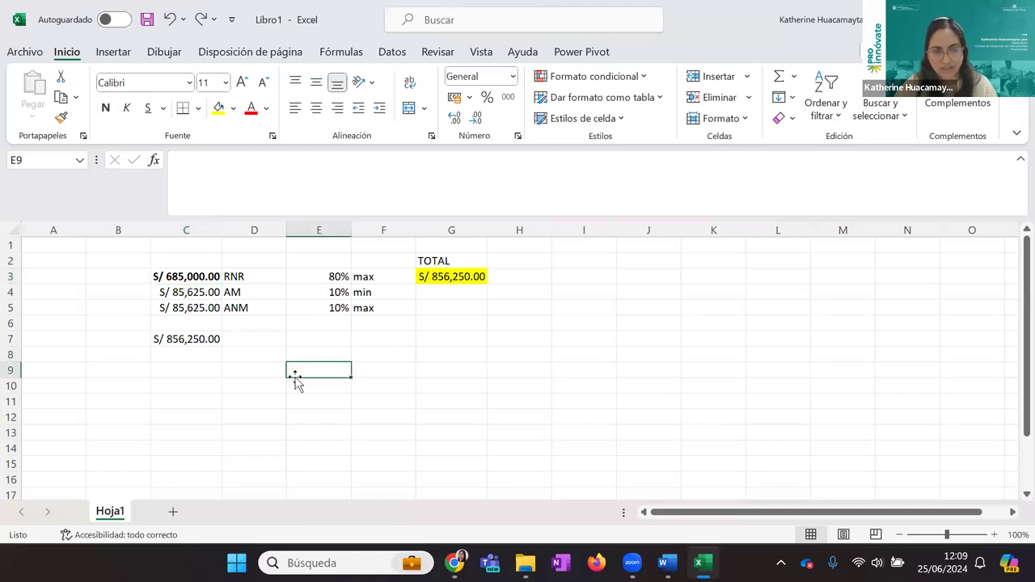
left_click(202, 374)
type("=")
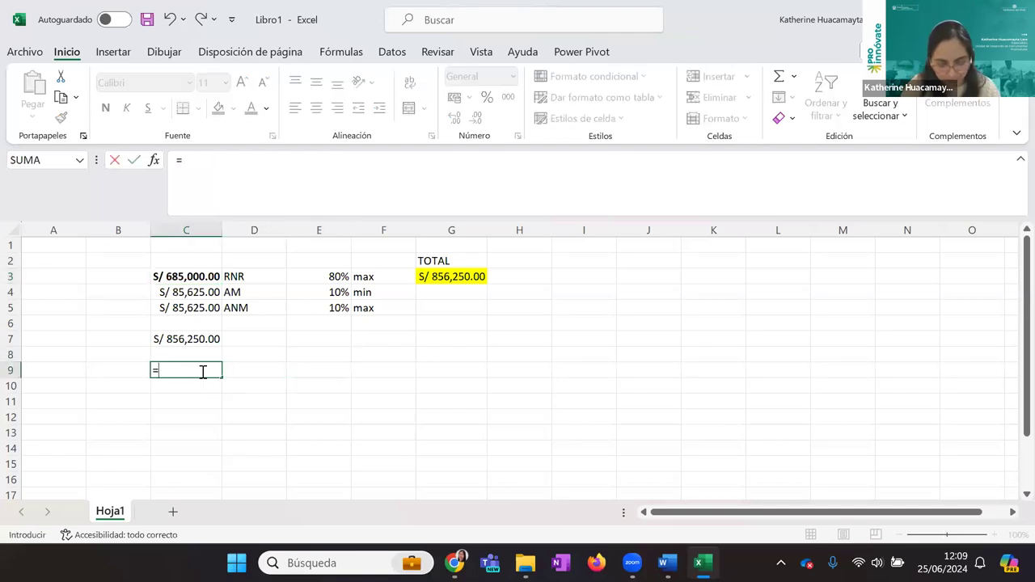
type("3")
key("BackSpace")
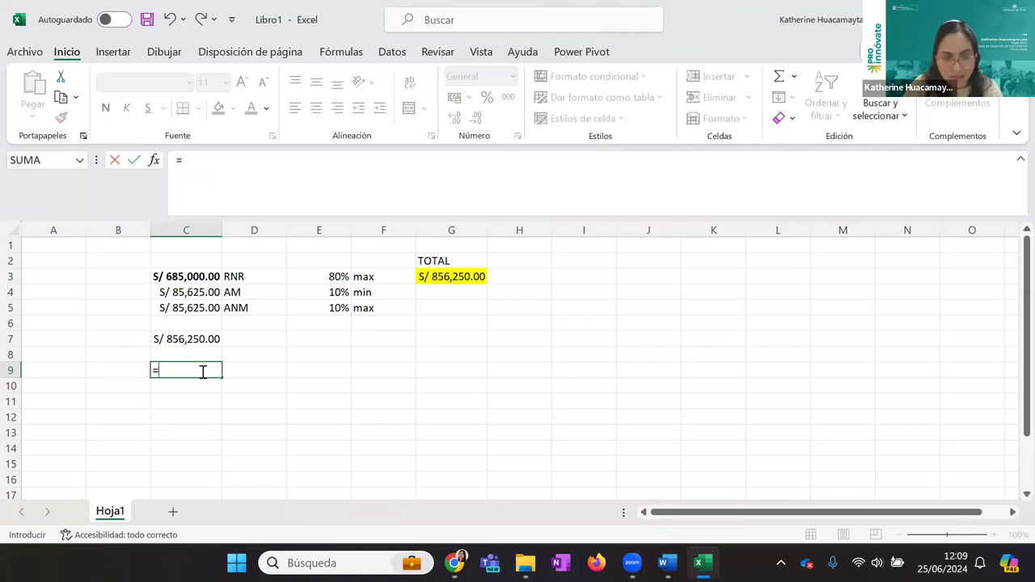
type("0.3*")
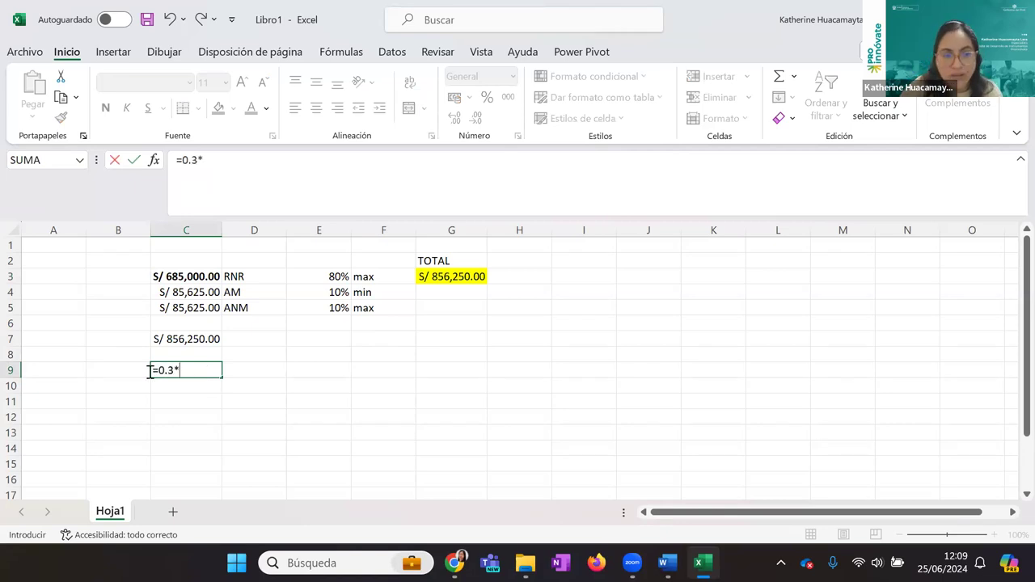
left_click(181, 276)
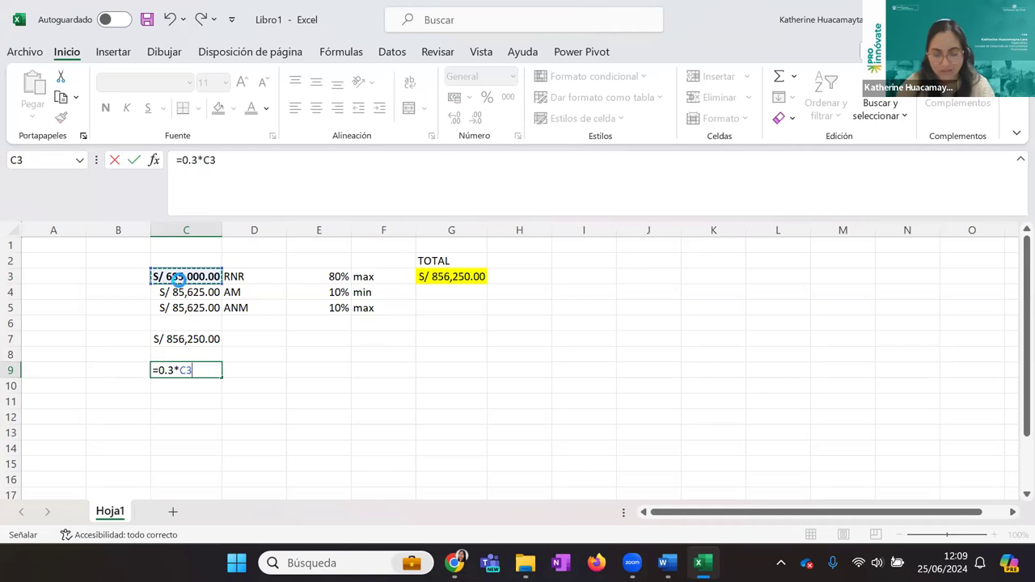
key("Return")
left_click(199, 369)
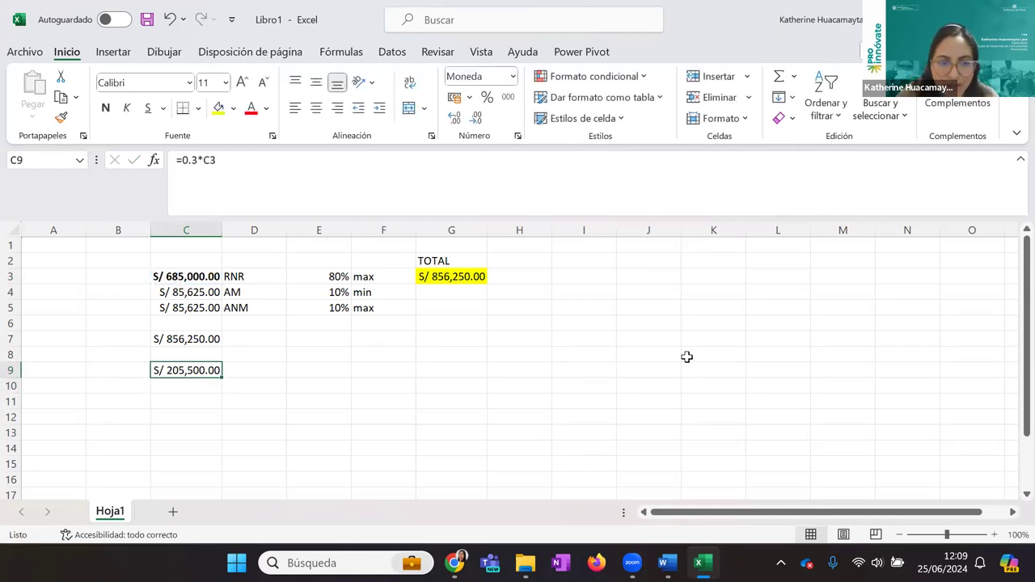
key("alt+Tab")
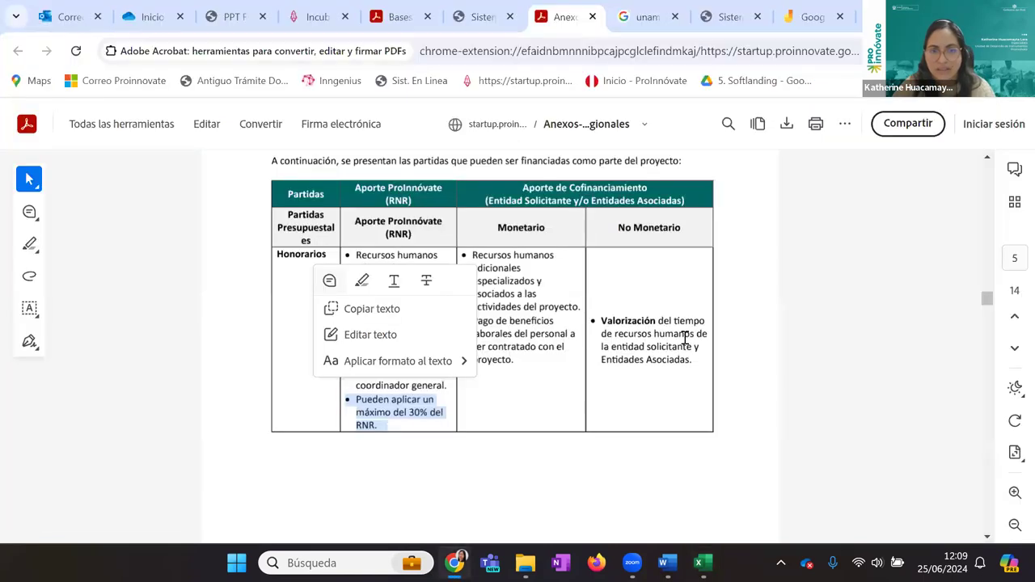
Return to the Sistema en Línea tab showing the coordinator's personnel form
left_click(750, 8)
left_click(495, 8)
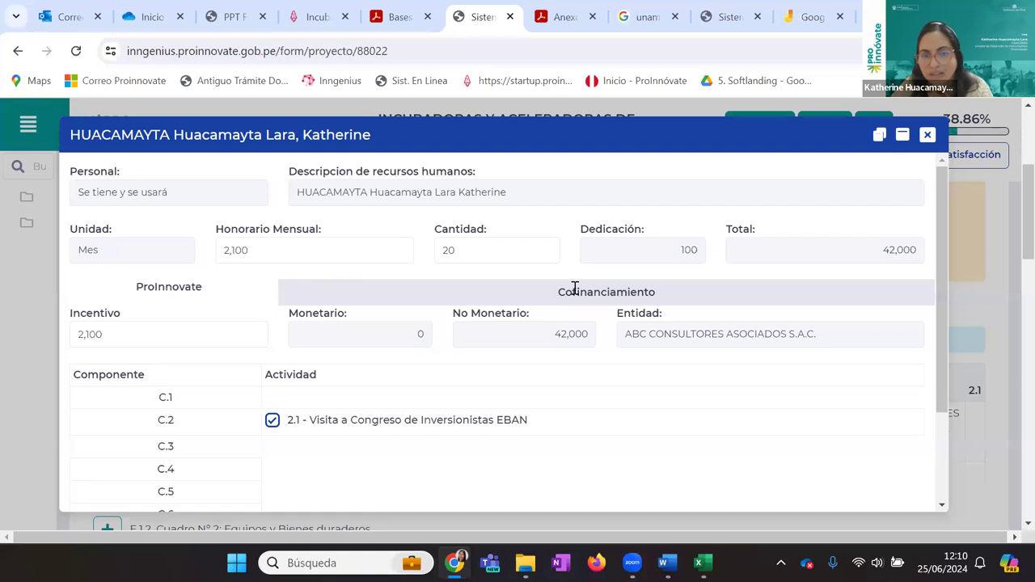
Try 3,500 as the coordinator's Incentivo, then restore it to 2,100
left_click(81, 334)
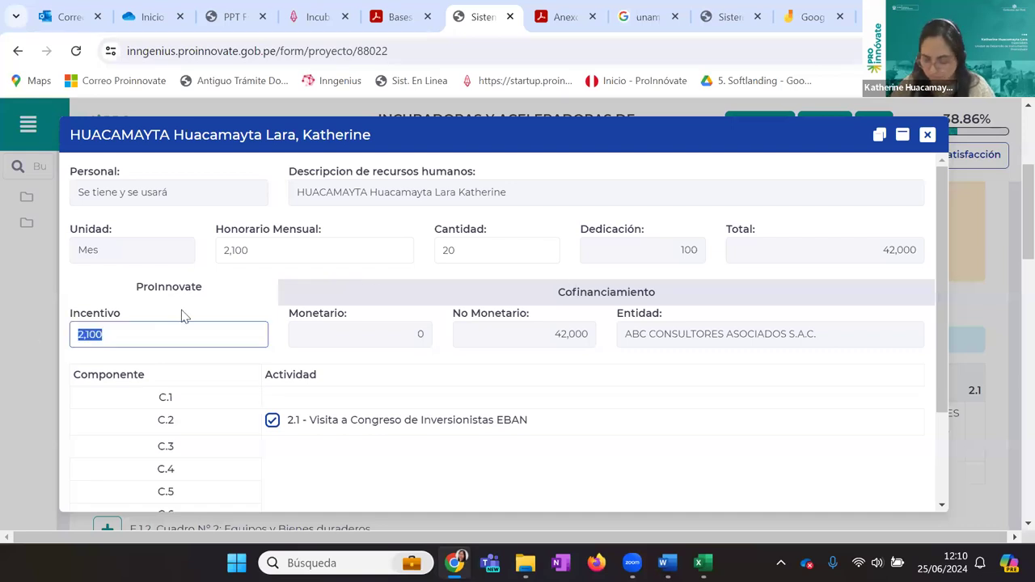
type("3500")
left_click(447, 363)
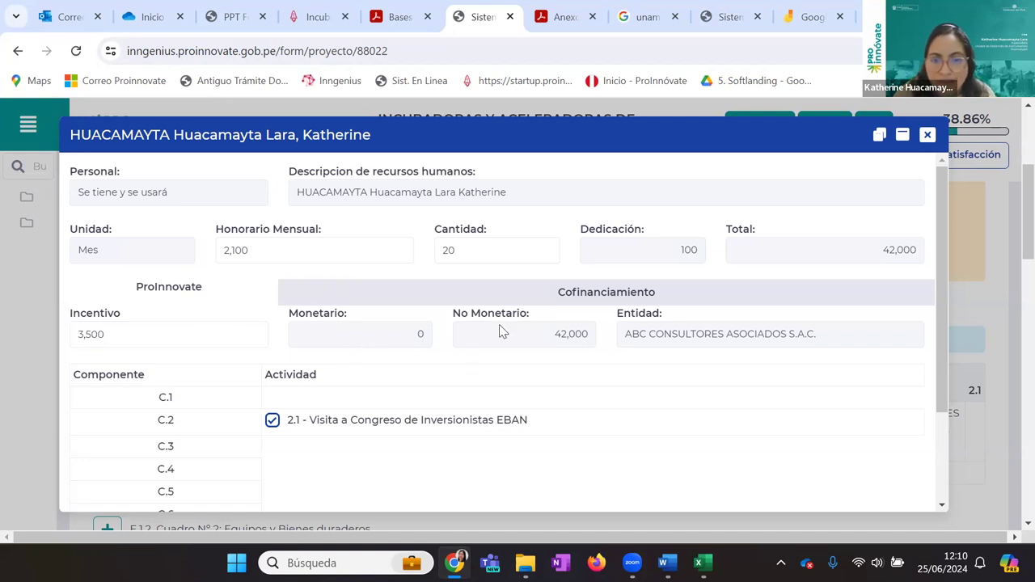
left_click(111, 340)
left_click_drag(110, 339, 52, 335)
type("2,100")
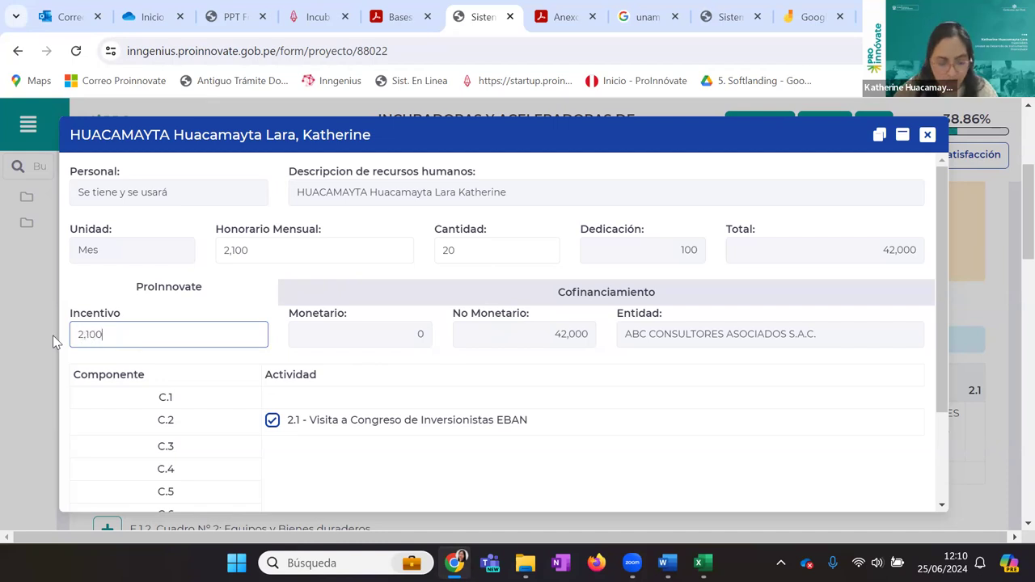
left_click(53, 335)
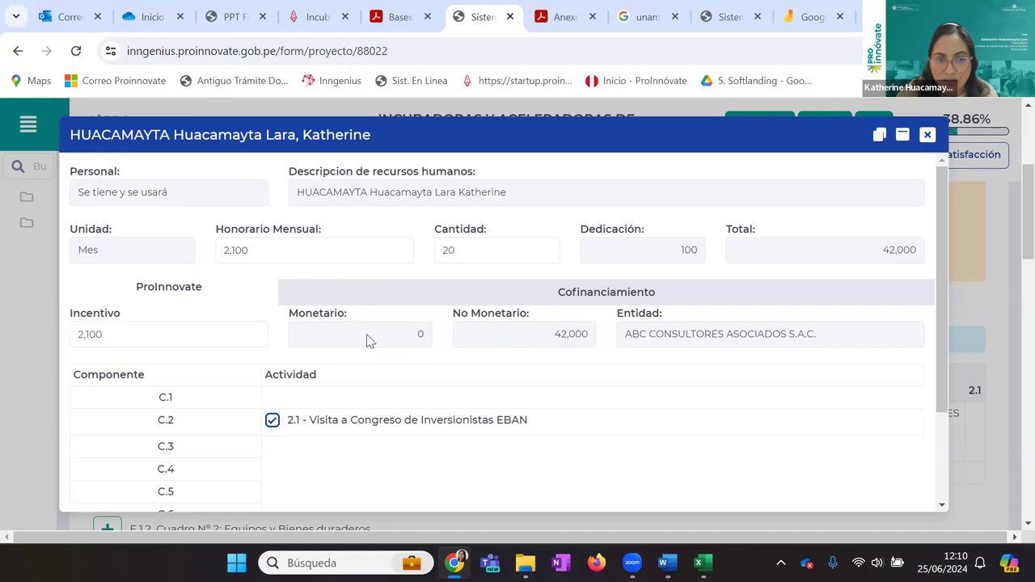
Replace the Incentivo with 42,000, leaving the monthly fee unchanged
left_click(348, 245)
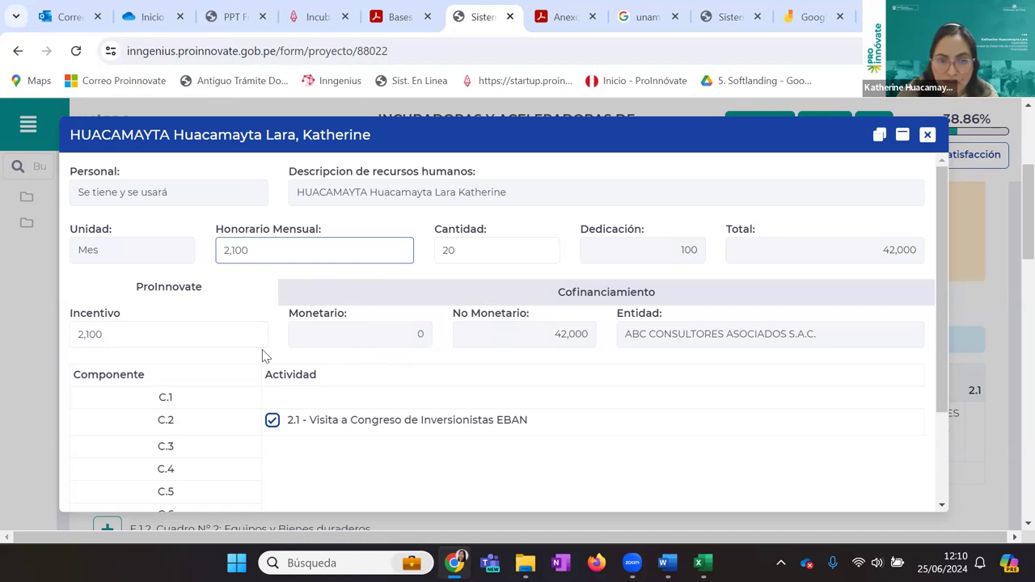
left_click(175, 334)
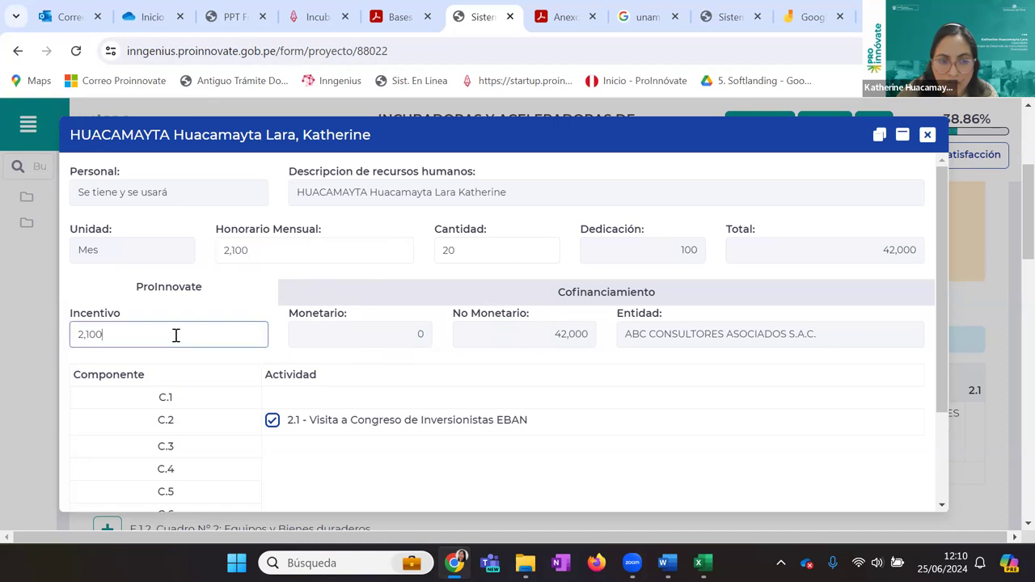
key("ctrl+a")
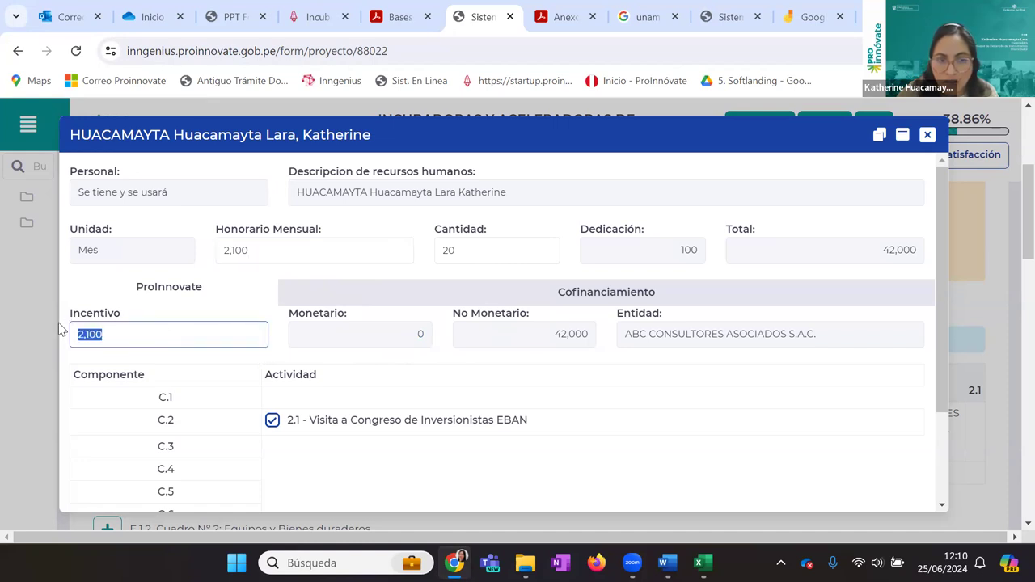
type("42,000")
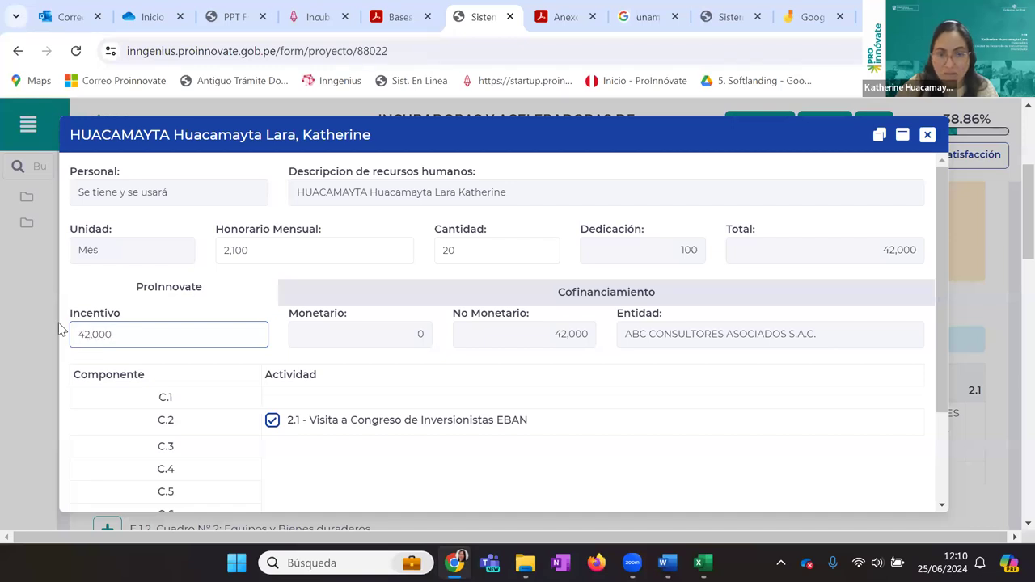
left_click(59, 327)
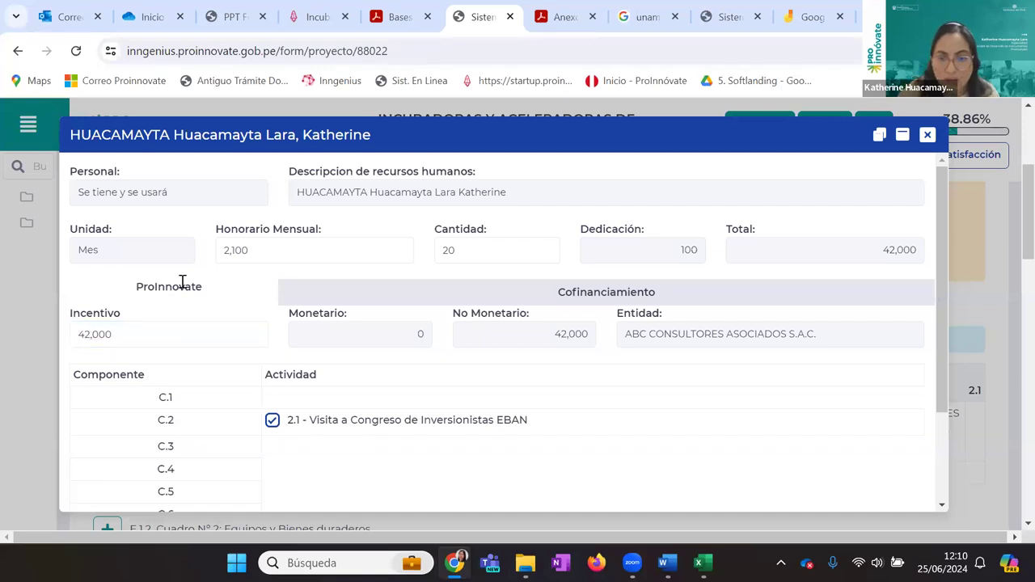
left_click(298, 252)
left_click(336, 150)
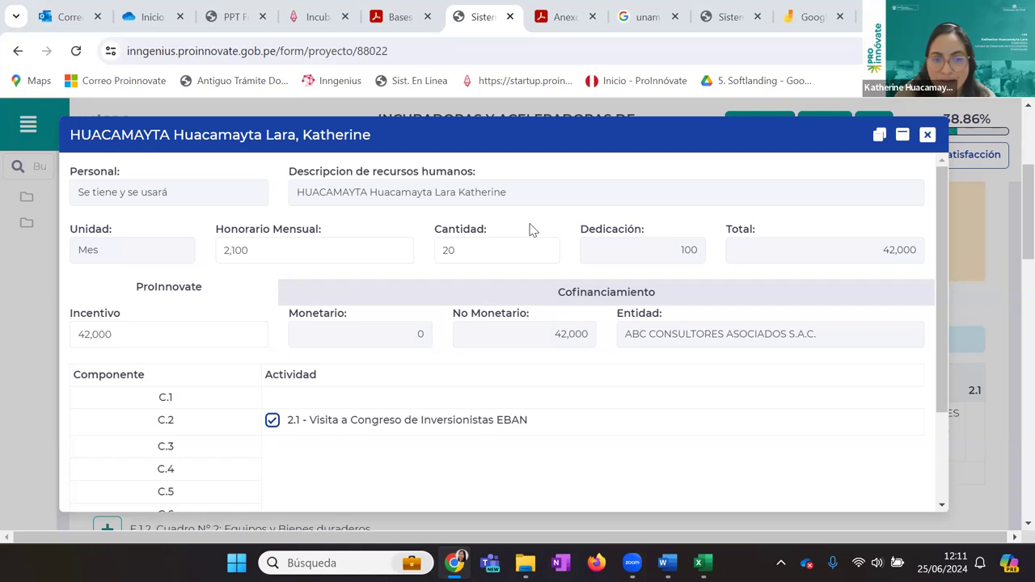
Change the Honorario Mensual from 2,100 to 2,500, bringing the 20-month total to 50,000
left_click(335, 242)
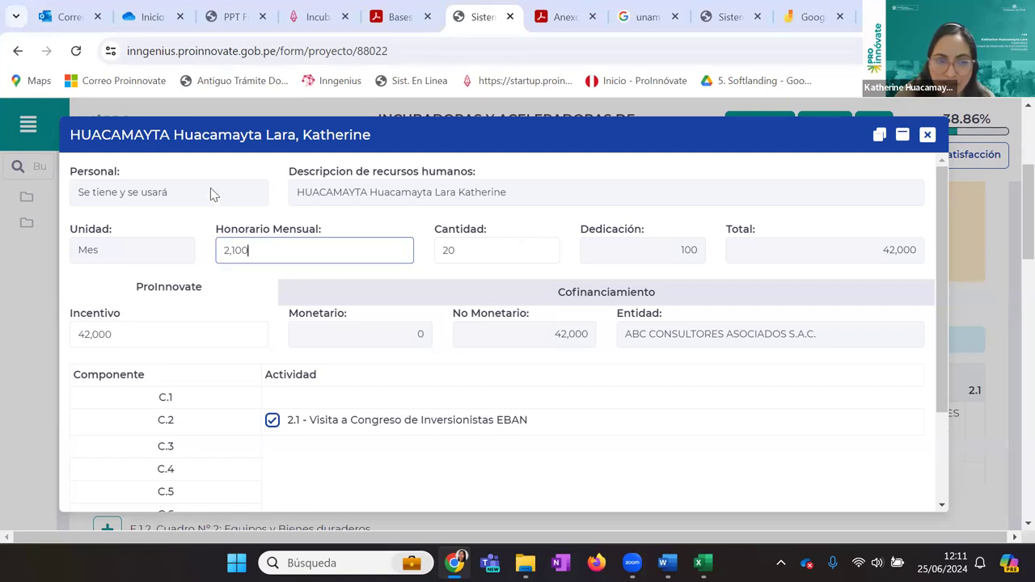
left_click(150, 186)
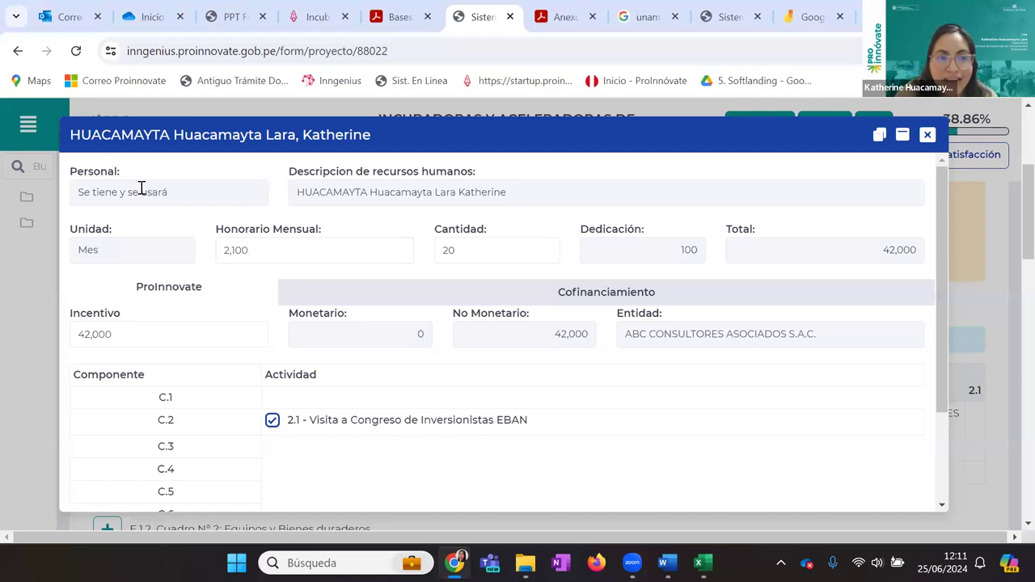
left_click(216, 250)
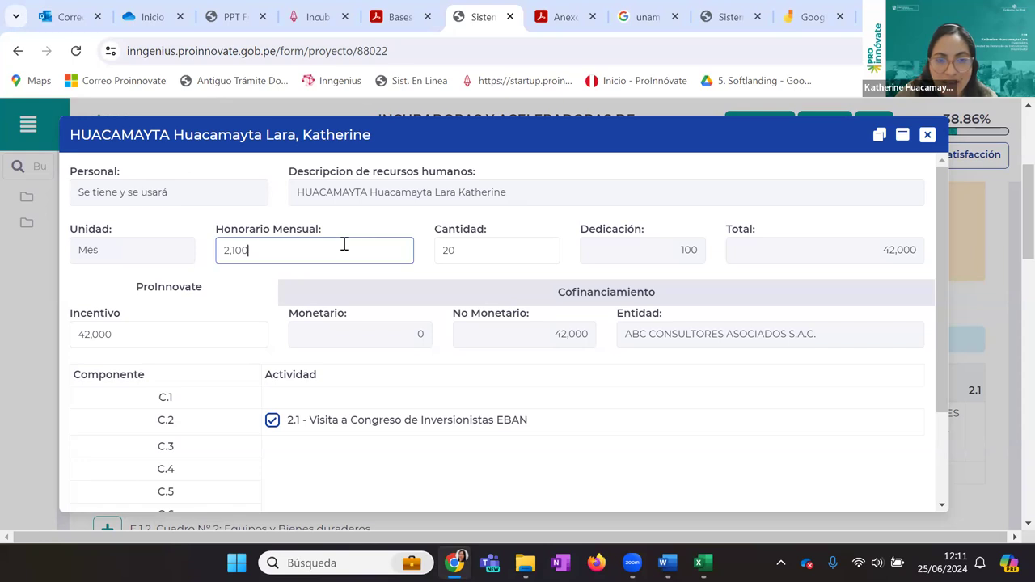
left_click_drag(259, 245, 215, 245)
left_click(252, 242)
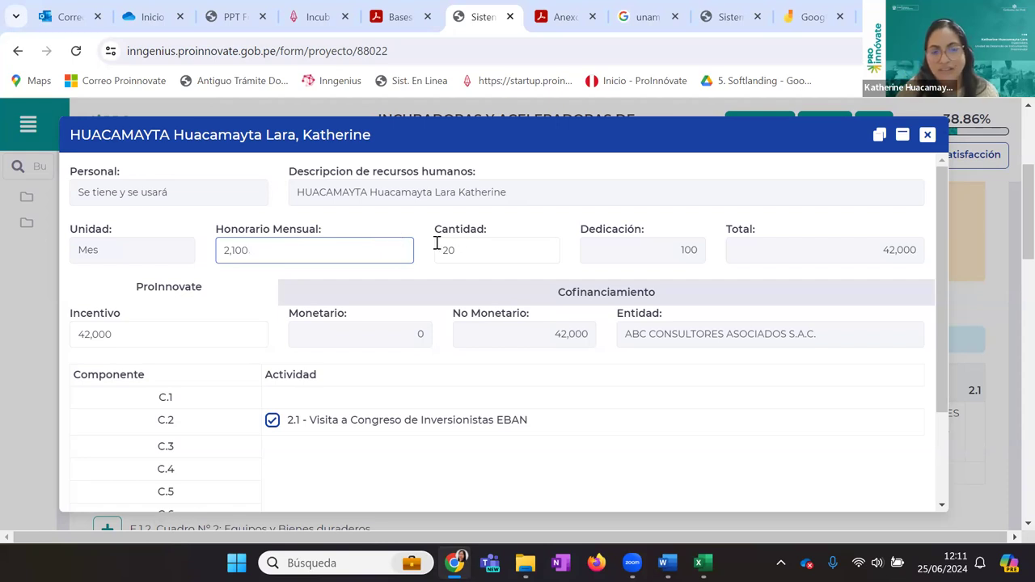
left_click_drag(250, 247, 181, 254)
type("2500")
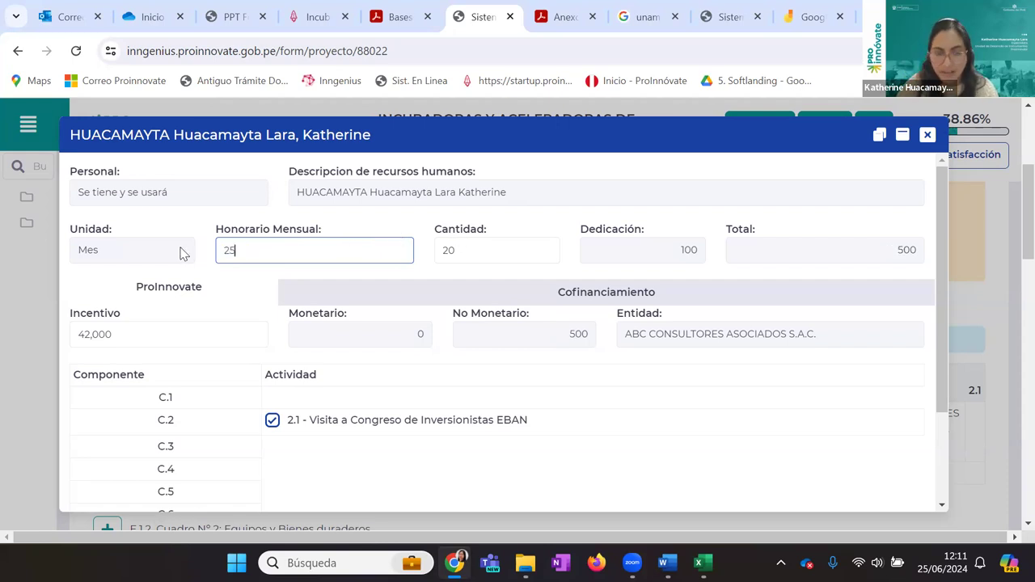
key("Tab")
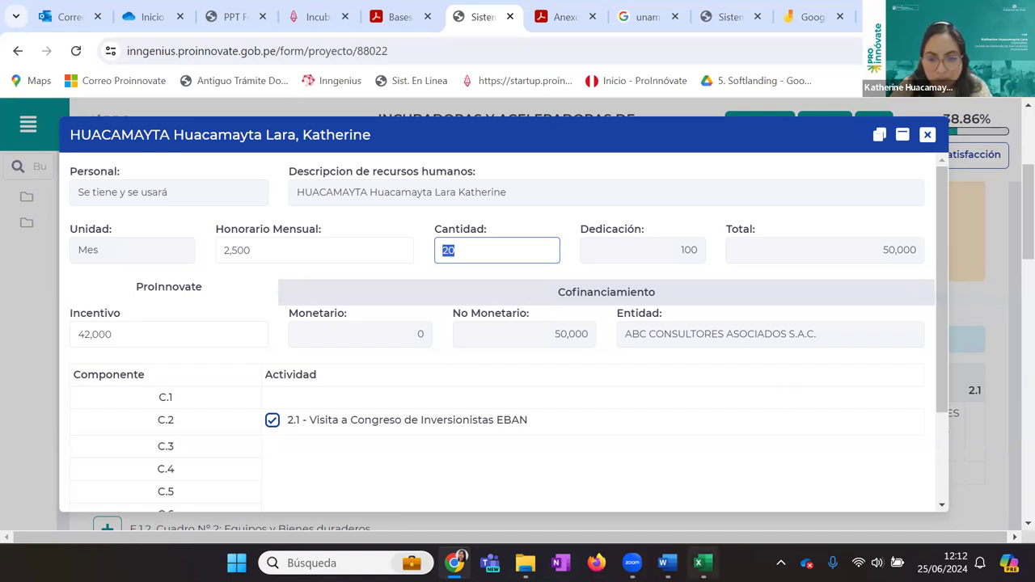
left_click(703, 563)
Check the ANM amount in Excel and erase the 42,000 from the form's Incentivo field
left_click(361, 399)
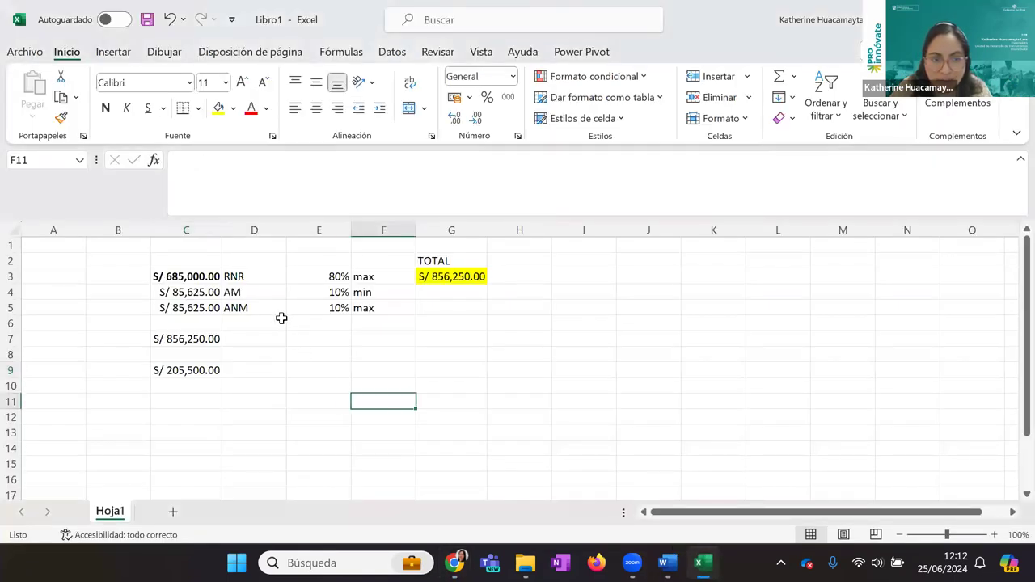
left_click(258, 308)
left_click(186, 306)
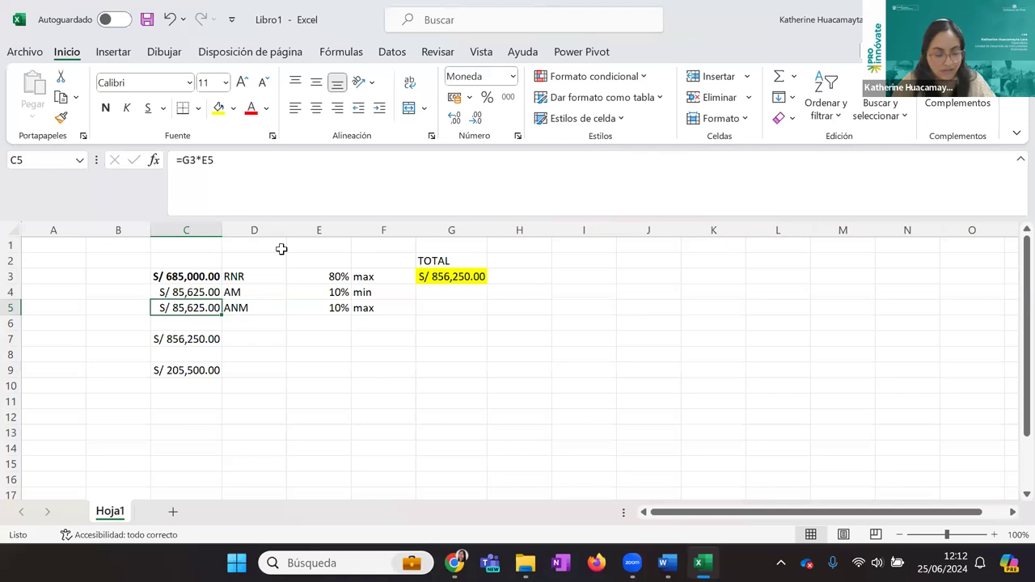
key("alt+Tab")
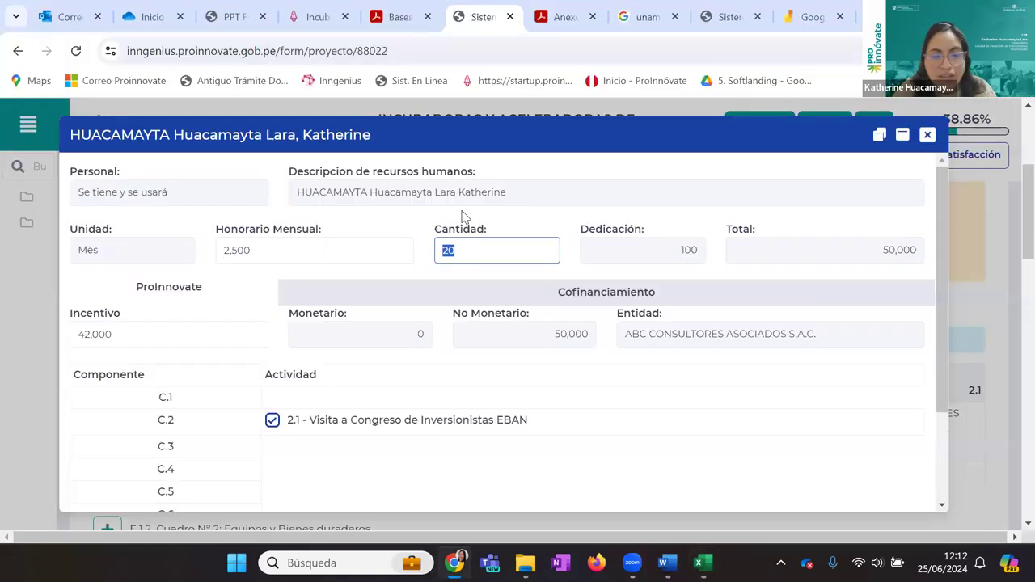
left_click_drag(155, 325, 52, 339)
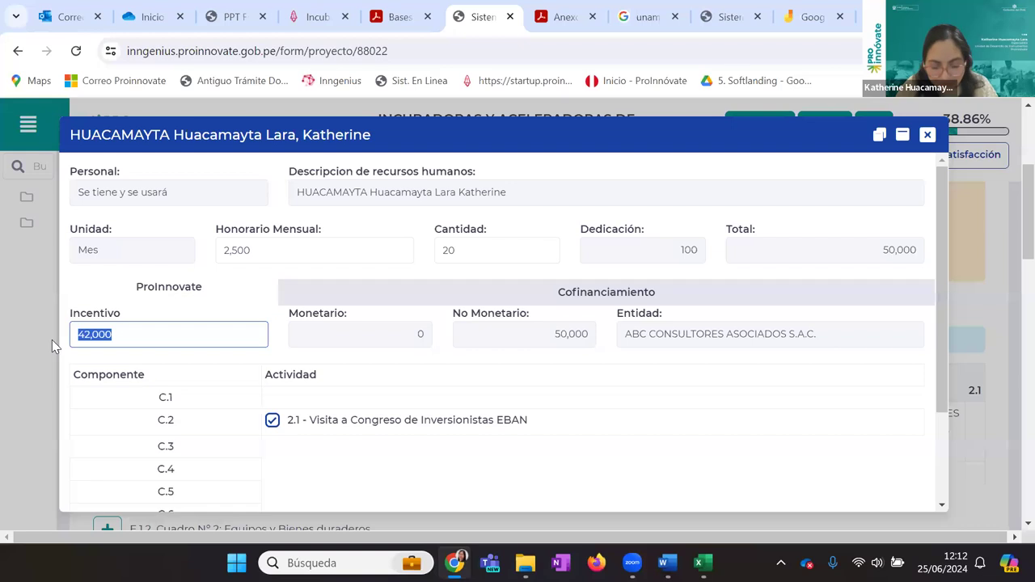
key("BackSpace")
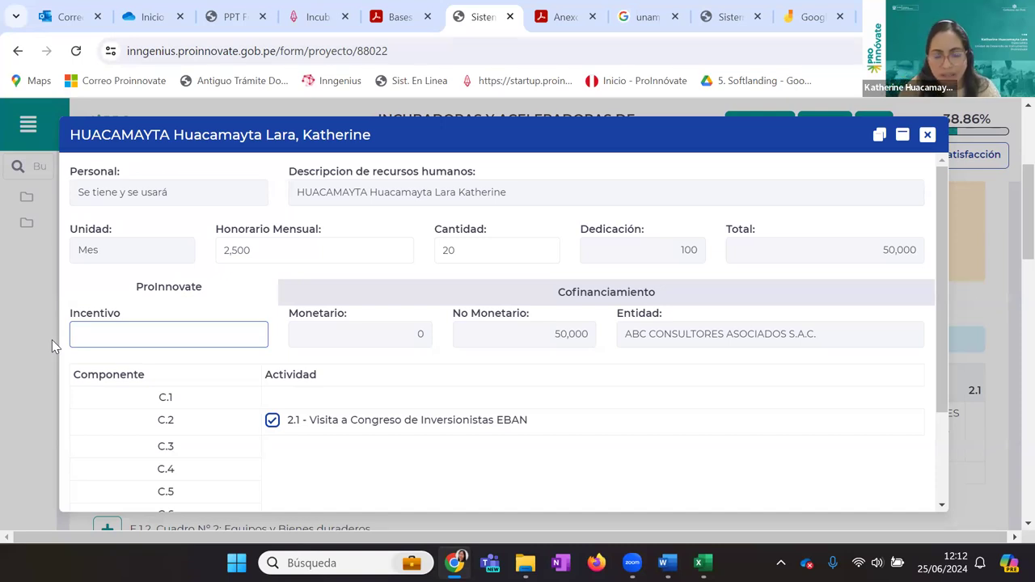
Compute =20*1500 in Excel cell D11, giving 30000, and return to the form
key("alt+Tab")
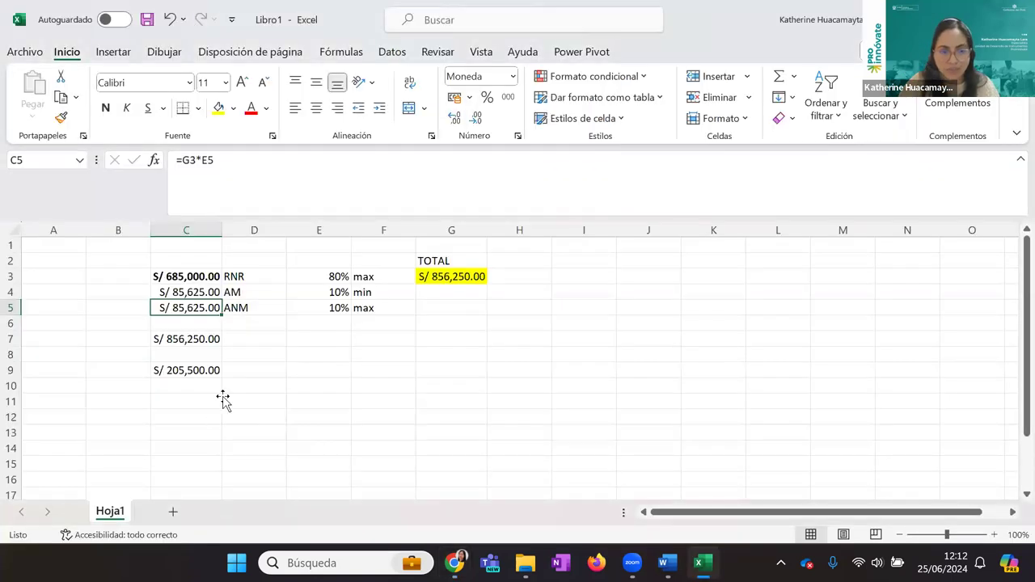
left_click(246, 398)
type("=23")
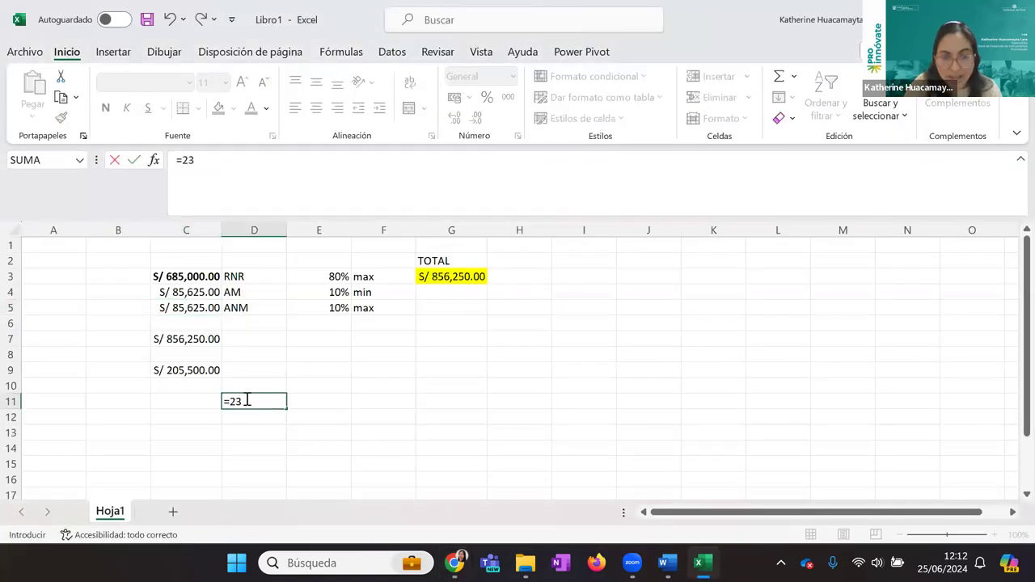
key("BackSpace")
type("0*1500")
key("Return")
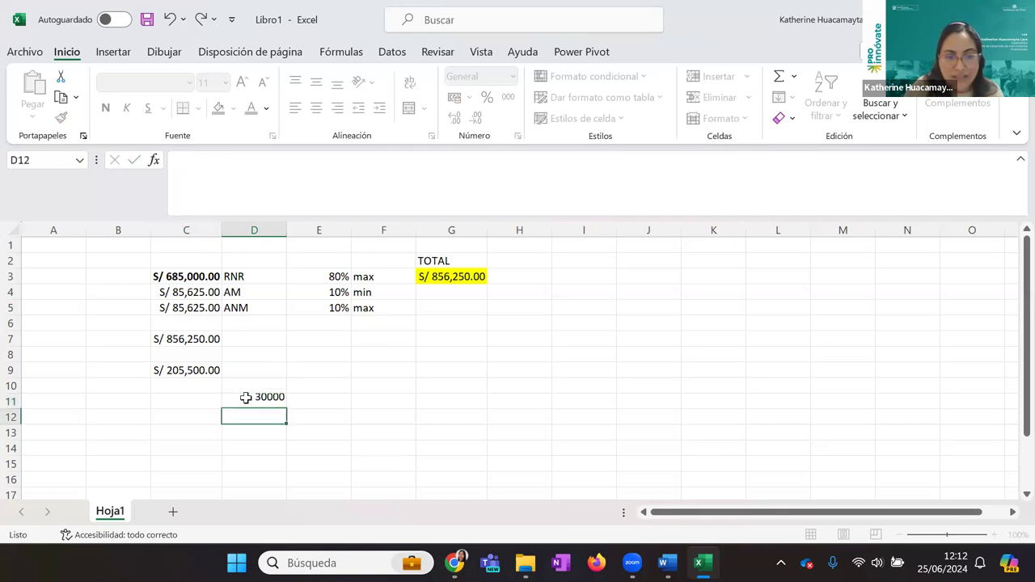
key("alt+Tab")
left_click(208, 339)
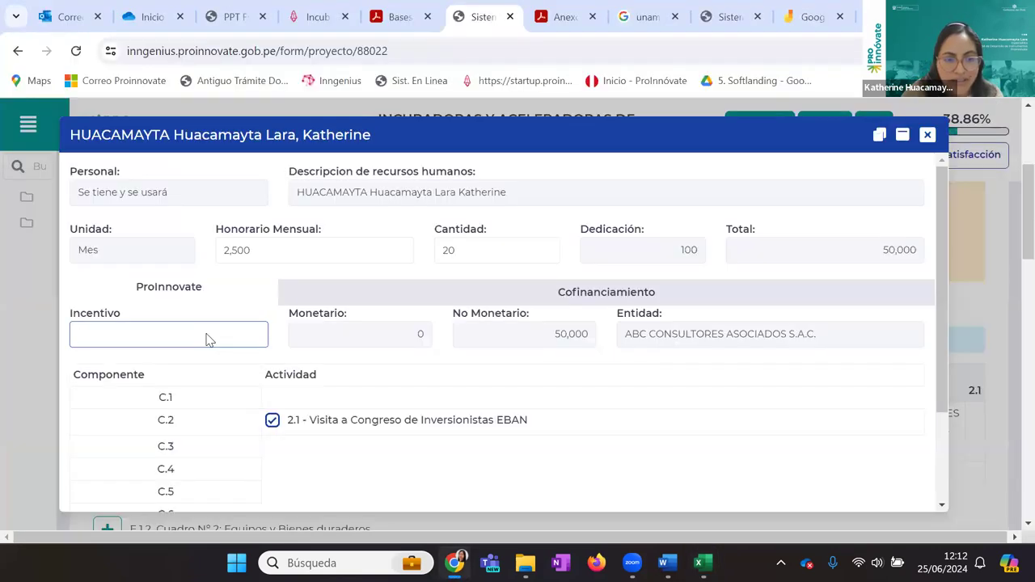
Enter a 30,000 Incentivo, keep monetary co-financing at 0, and save the row with Grabar
type("30,000")
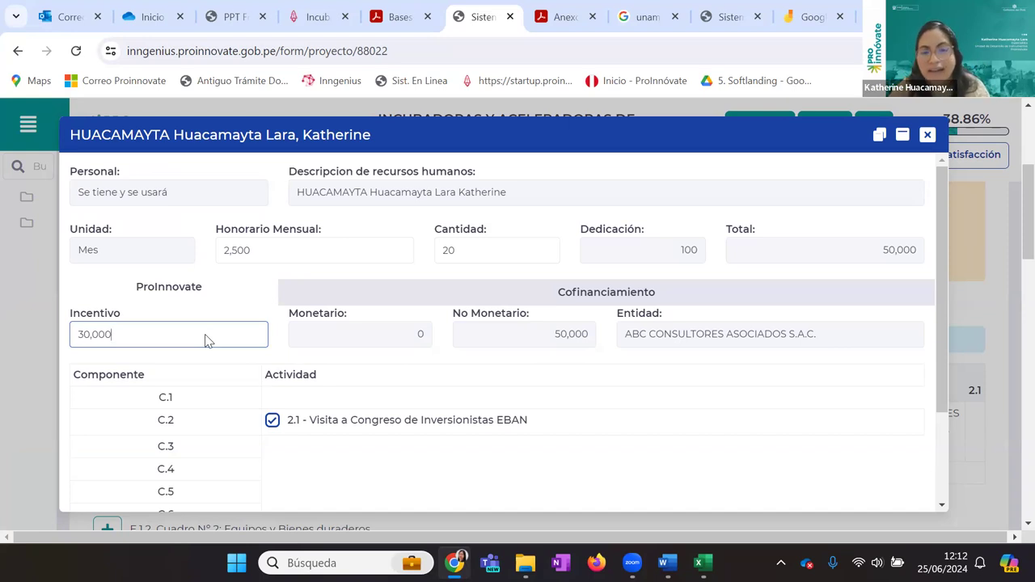
scroll(679, 339, "down", 2)
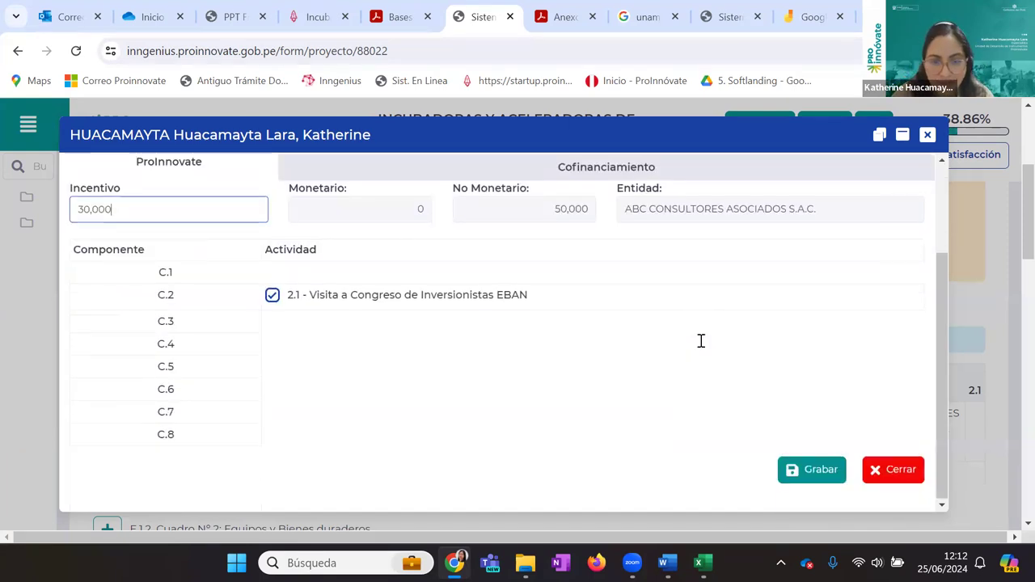
scroll(628, 323, "up", 1)
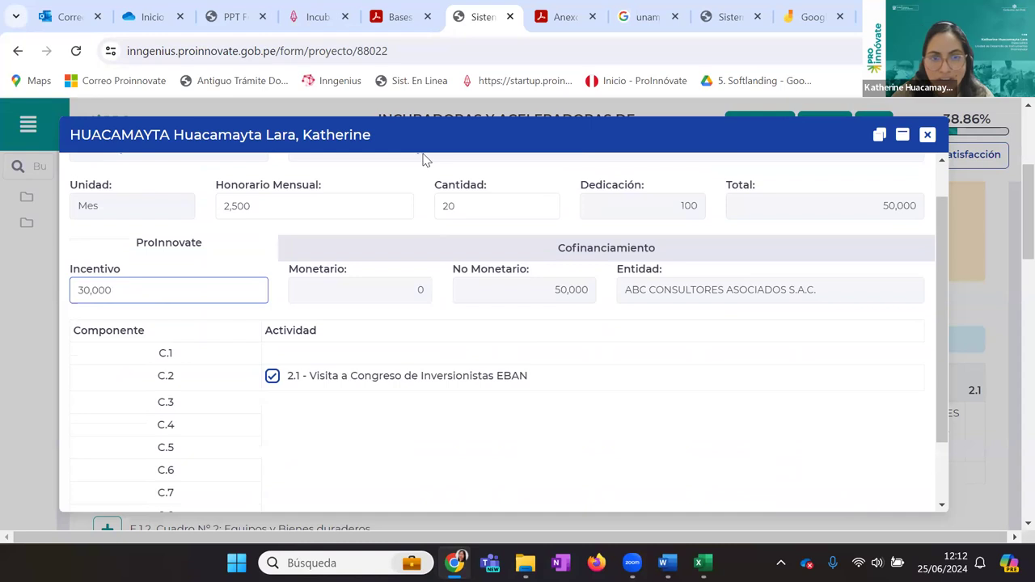
left_click(422, 159)
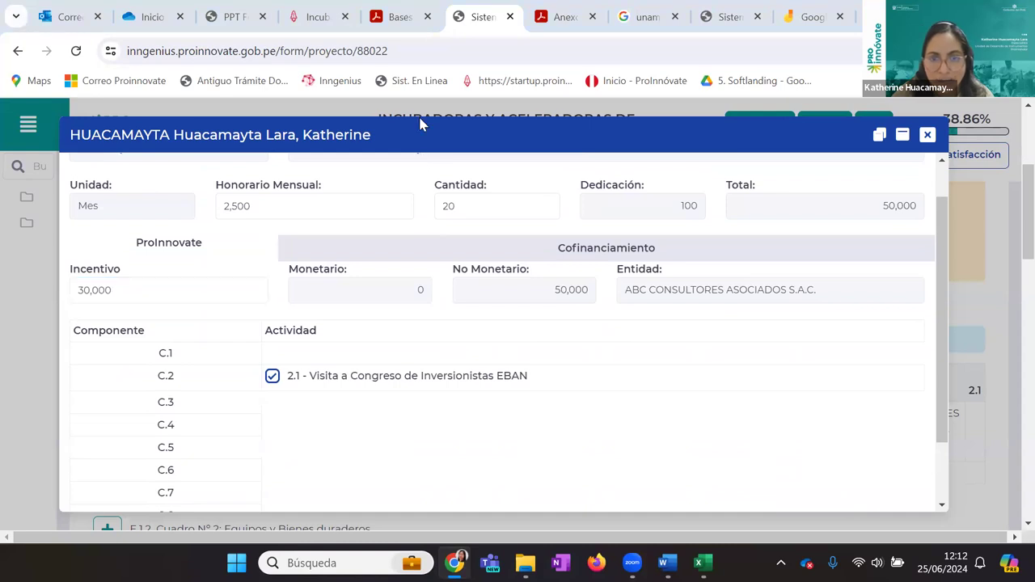
scroll(334, 258, "up", 1)
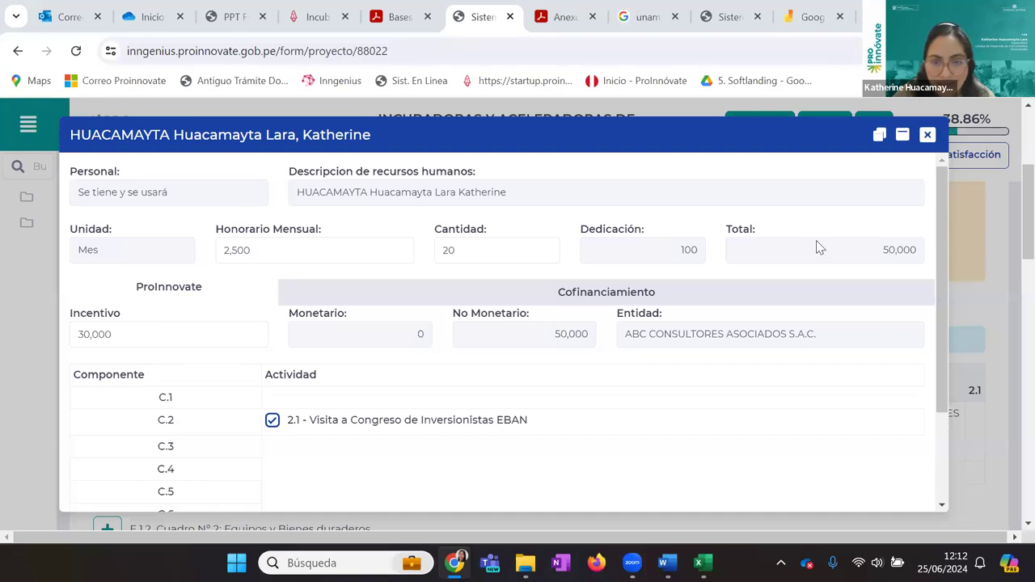
double_click(420, 332)
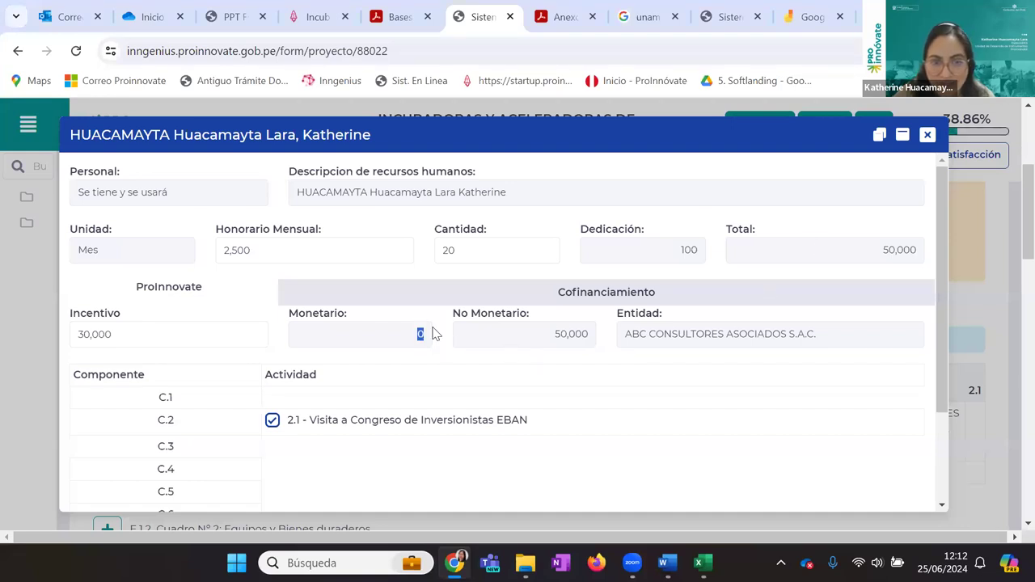
left_click(527, 335)
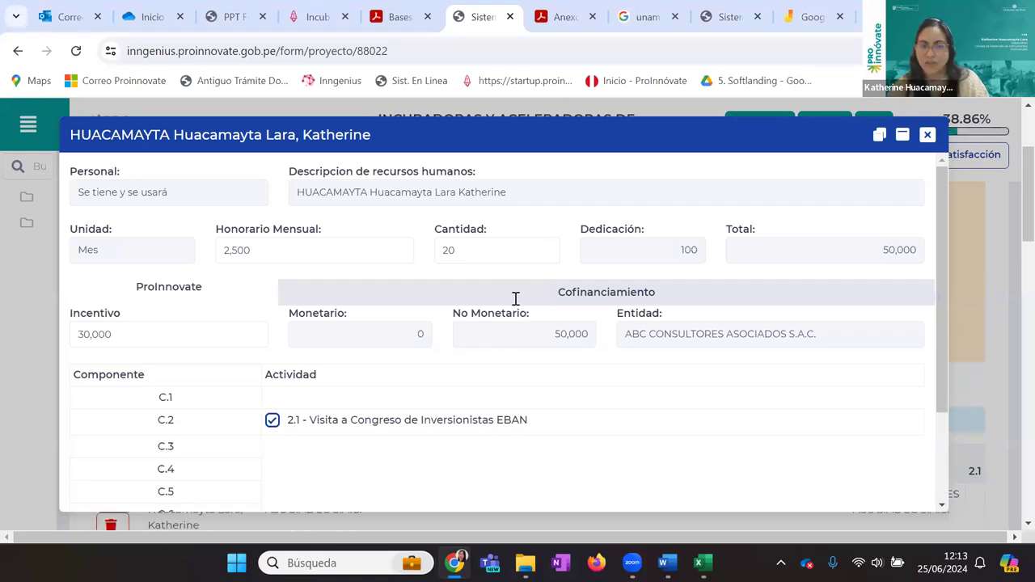
scroll(515, 298, "down", 3)
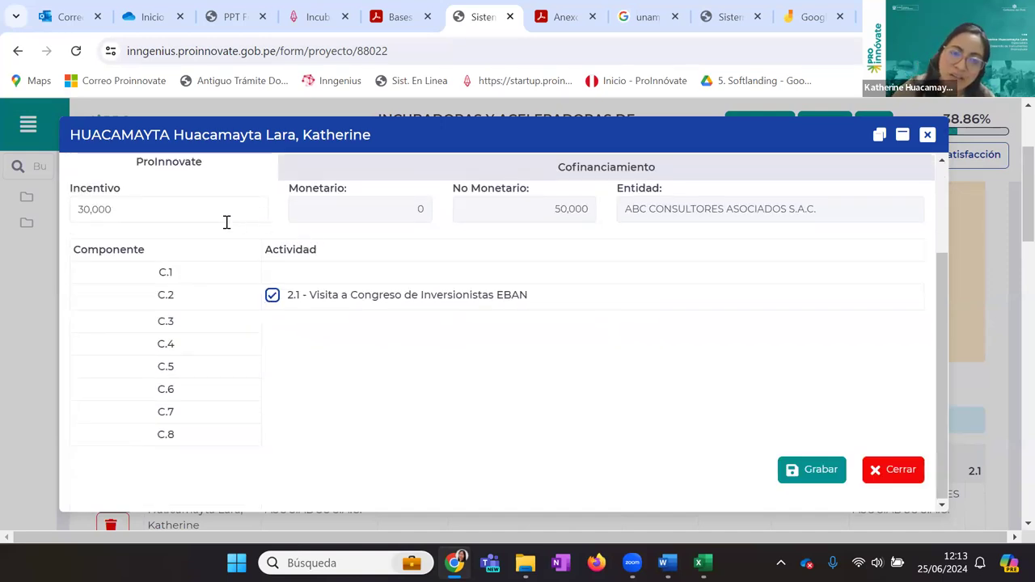
scroll(226, 221, "up", 3)
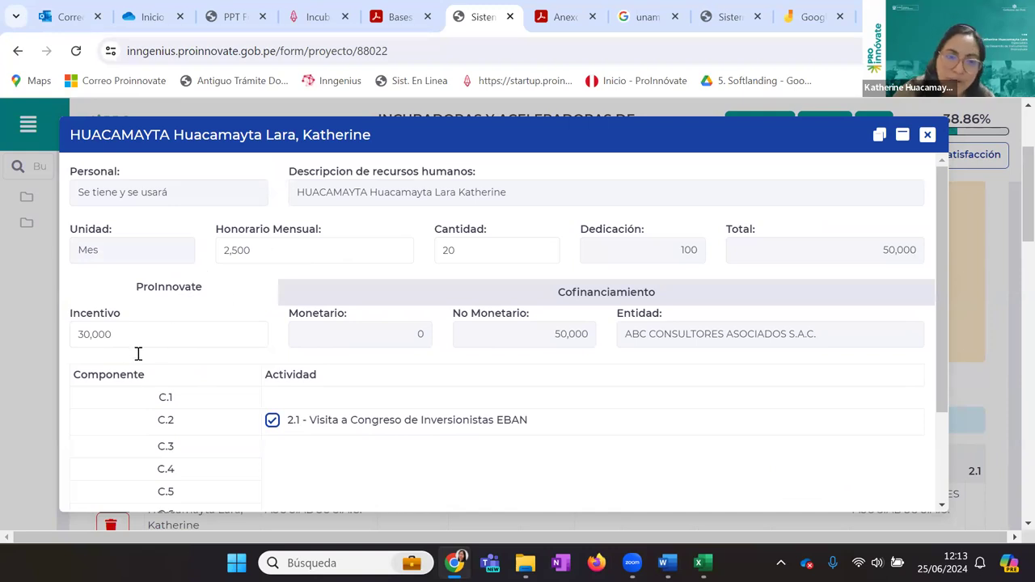
scroll(672, 220, "down", 3)
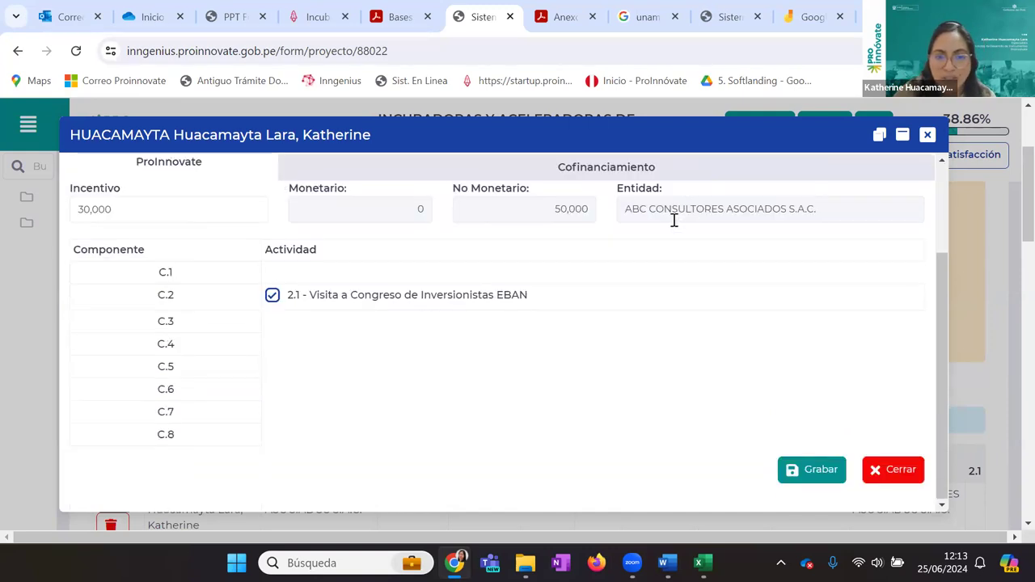
left_click(792, 466)
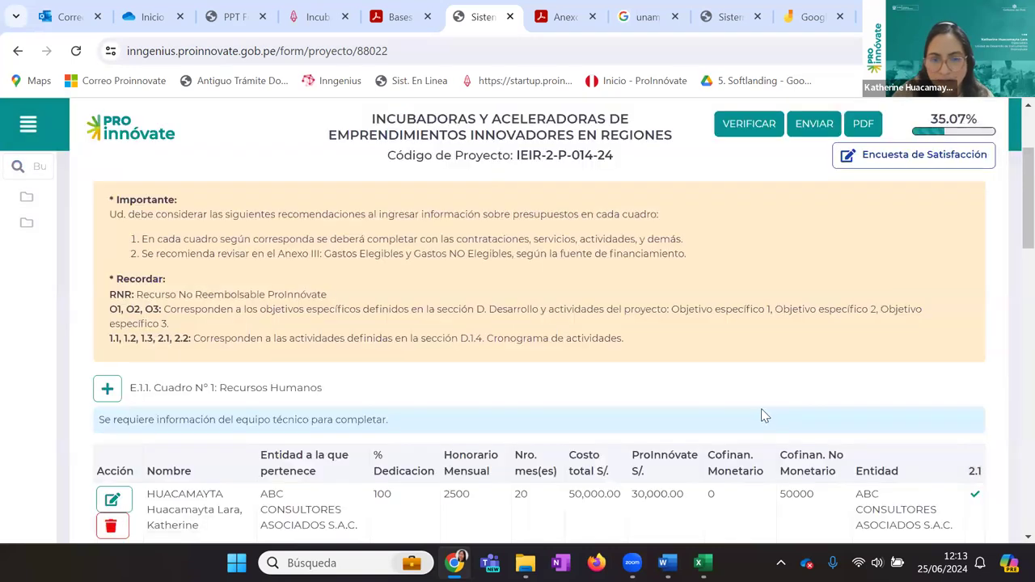
Highlight the 30,000 incentive and 50,000 non-monetary figures in the E.1.1 and Honorarios summaries
scroll(761, 408, "down", 3)
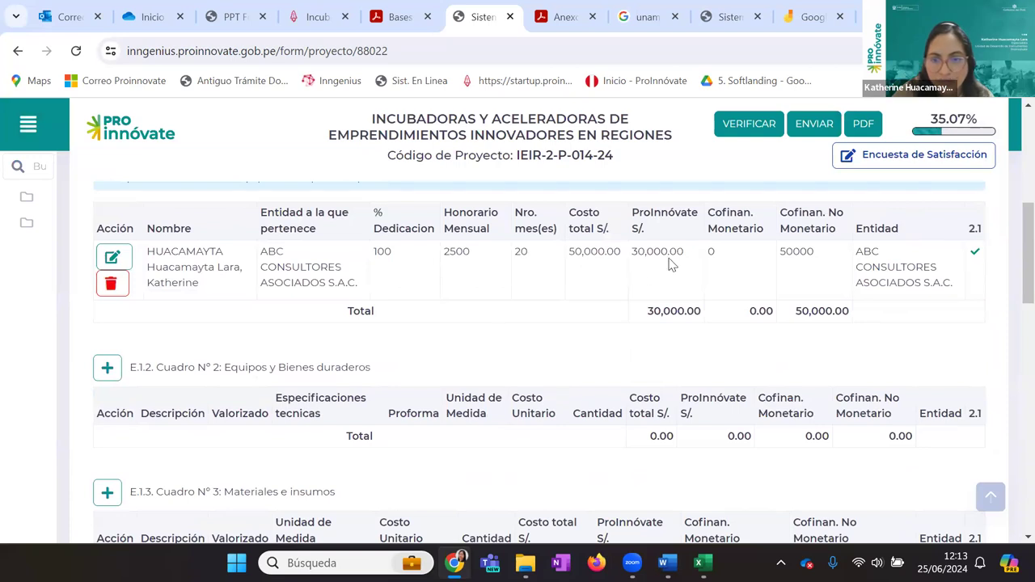
left_click_drag(686, 253, 631, 260)
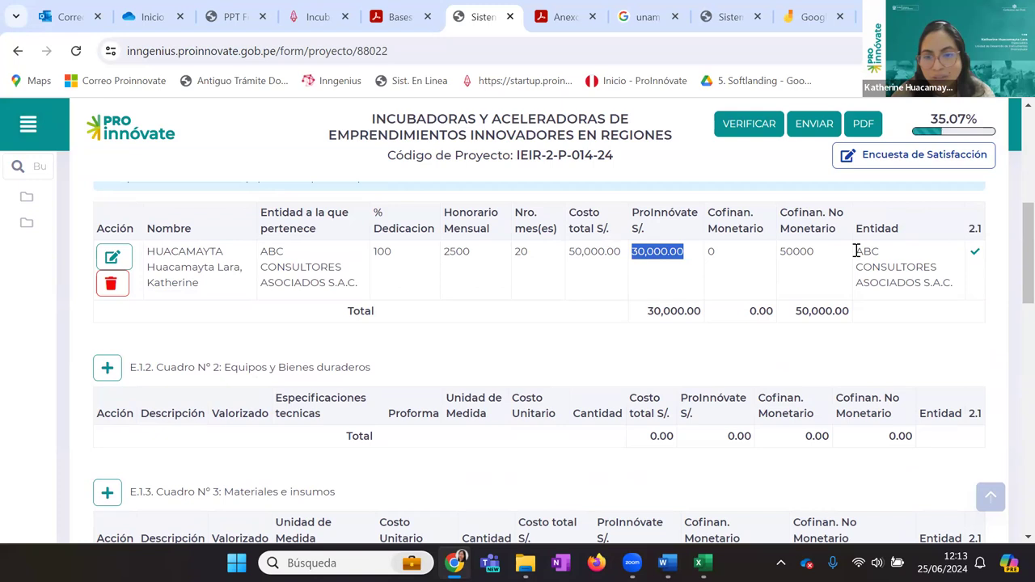
left_click(813, 255)
left_click_drag(813, 255, 776, 259)
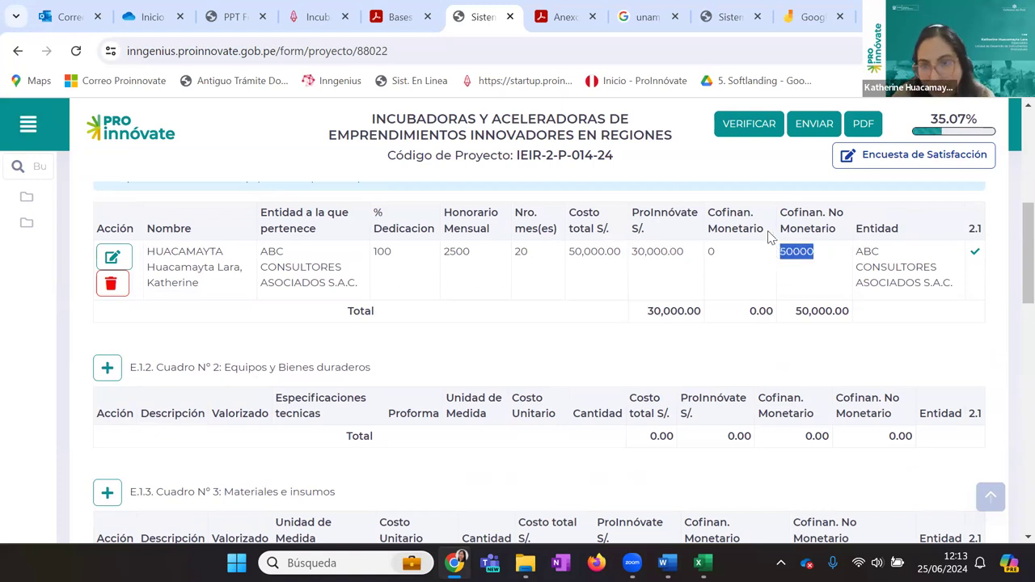
scroll(827, 469, "down", 15)
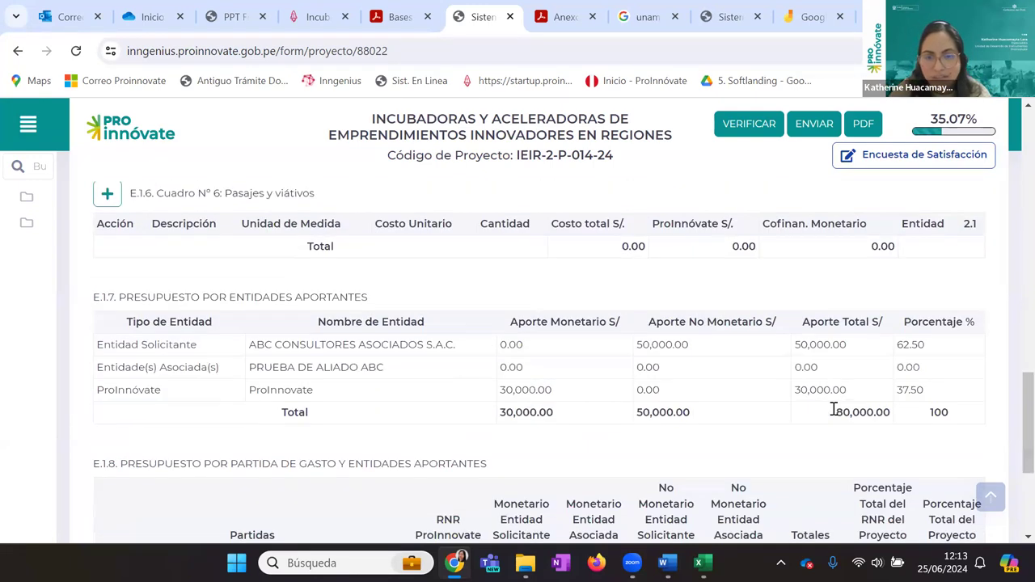
left_click_drag(655, 314, 734, 308)
left_click(805, 311)
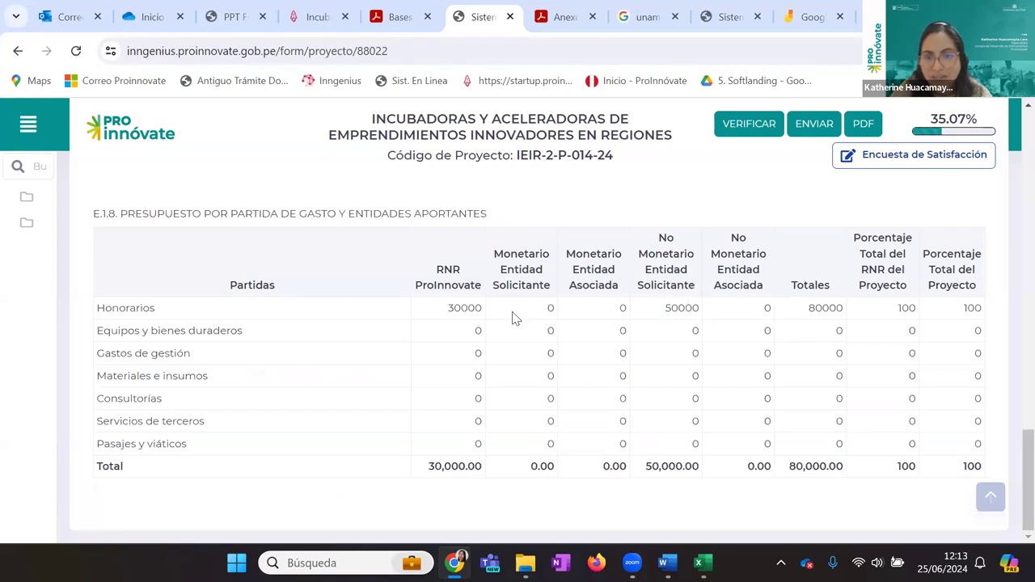
left_click_drag(482, 311, 442, 321)
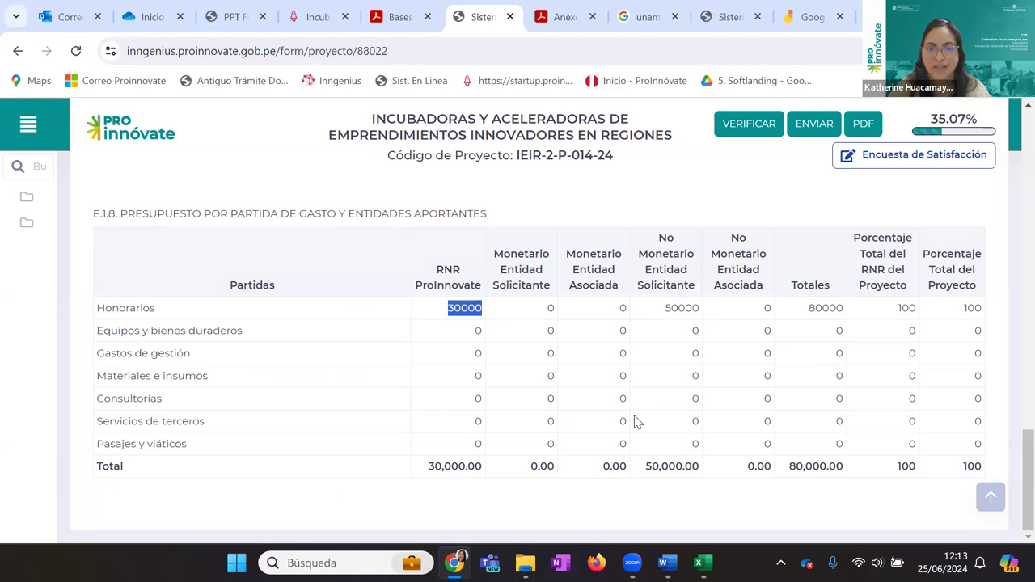
Scroll through the remaining summaries and return to the Anexos PDF's eligible-expenses table
scroll(636, 422, "up", 20)
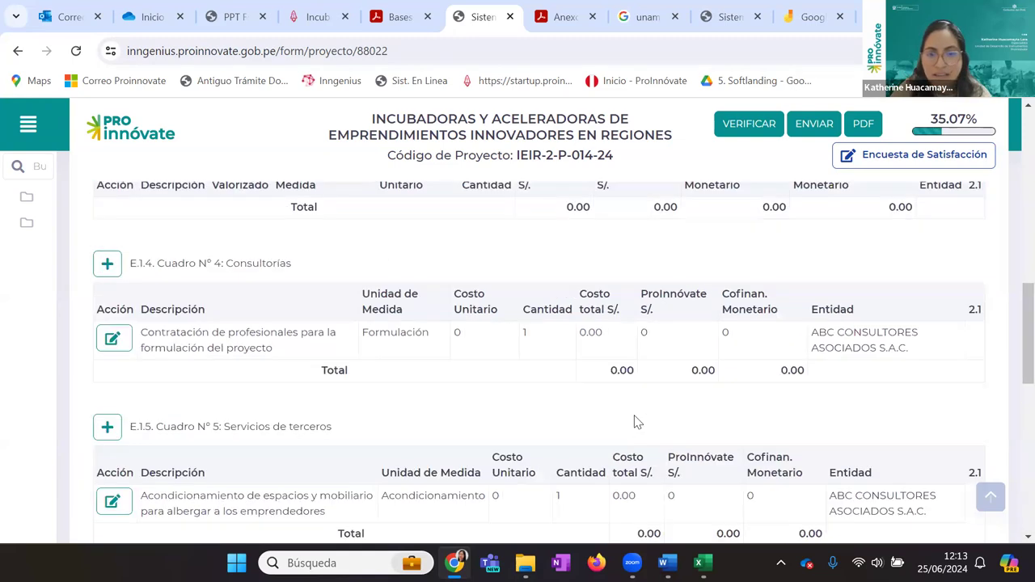
scroll(634, 415, "down", 2)
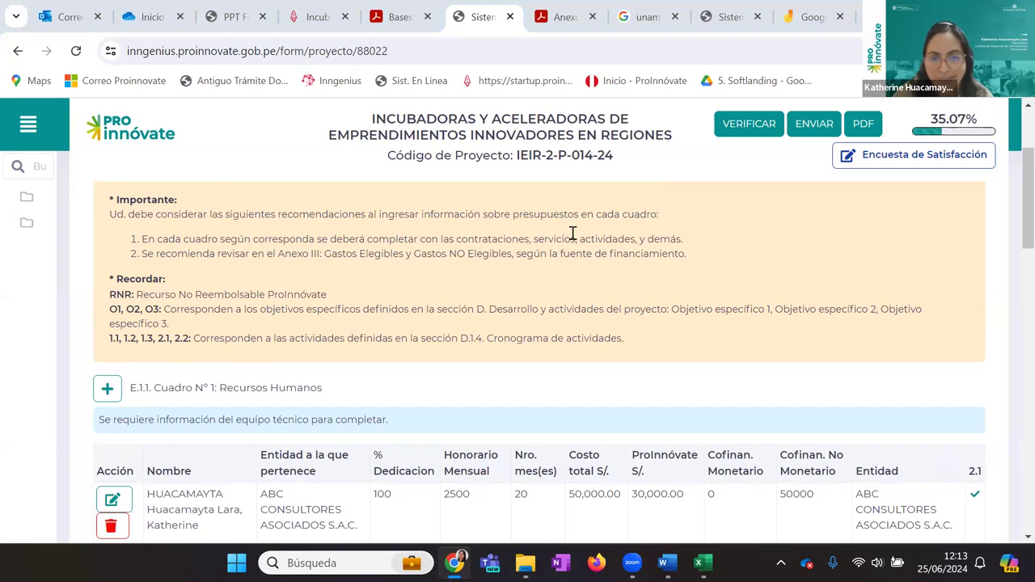
scroll(602, 378, "down", 1)
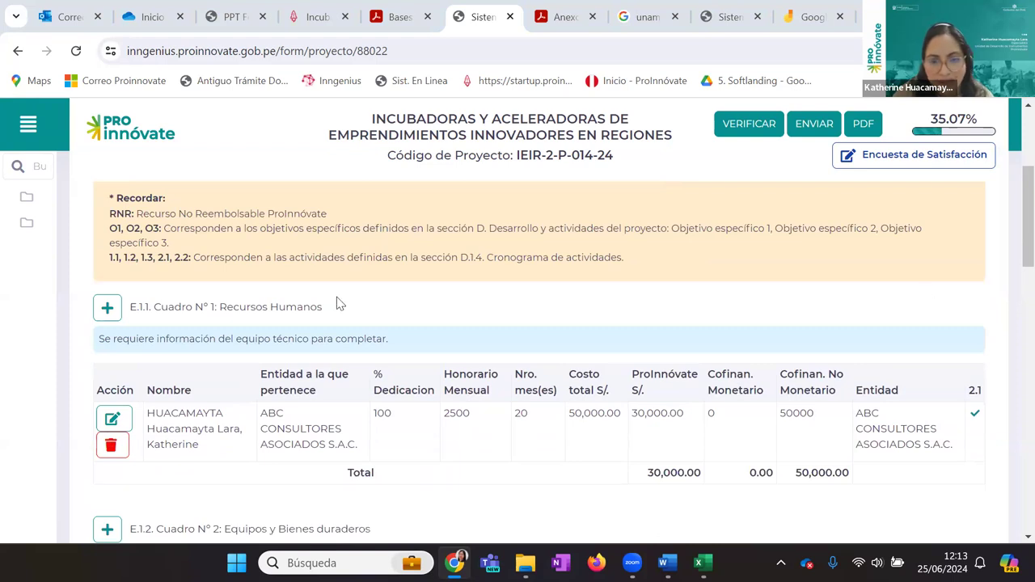
scroll(328, 277, "down", 3)
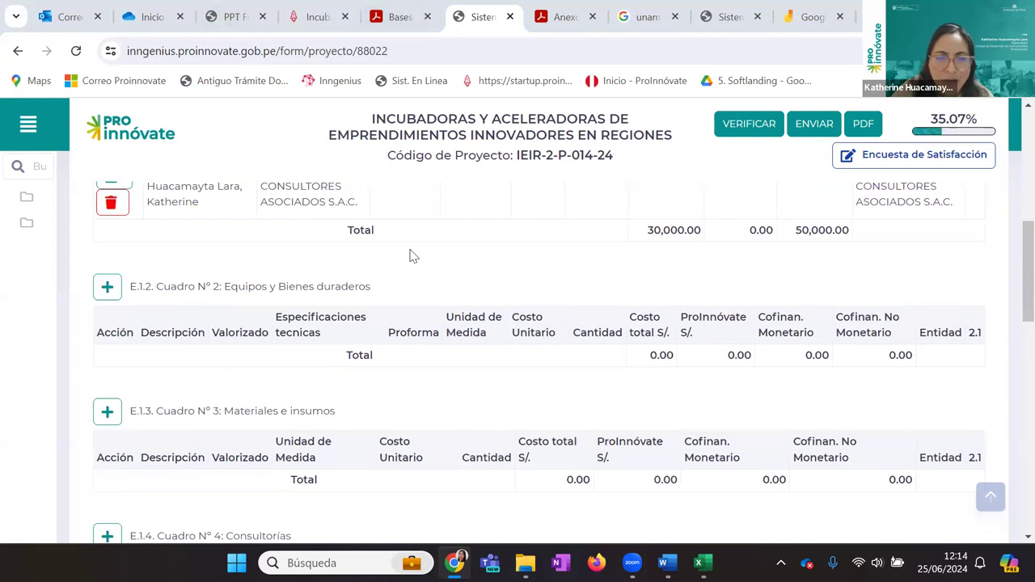
left_click(559, 17)
scroll(575, 416, "down", 3)
scroll(575, 416, "down", 1)
Review the Anexos PDF consultancy limits and footnotes, then return to the form's Cuadro N° 5
scroll(420, 388, "up", 3)
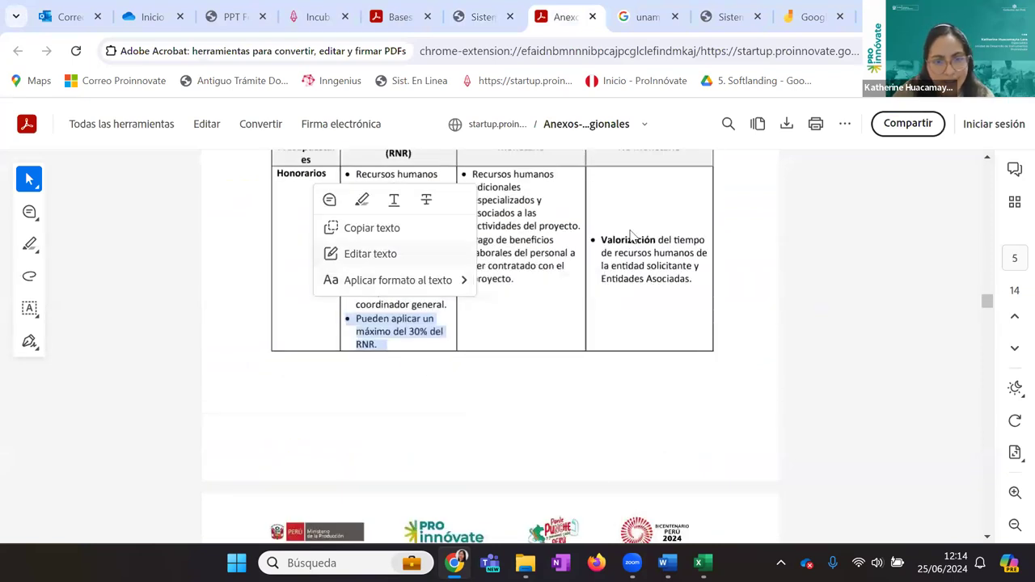
scroll(545, 335, "up", 3)
scroll(545, 335, "down", 5)
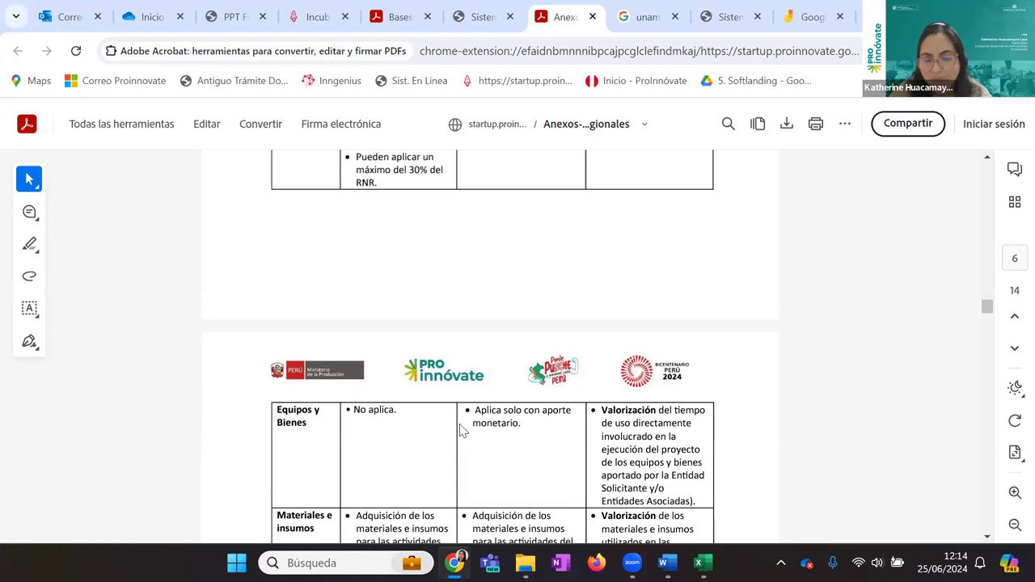
scroll(501, 434, "up", 3)
scroll(501, 437, "down", 6)
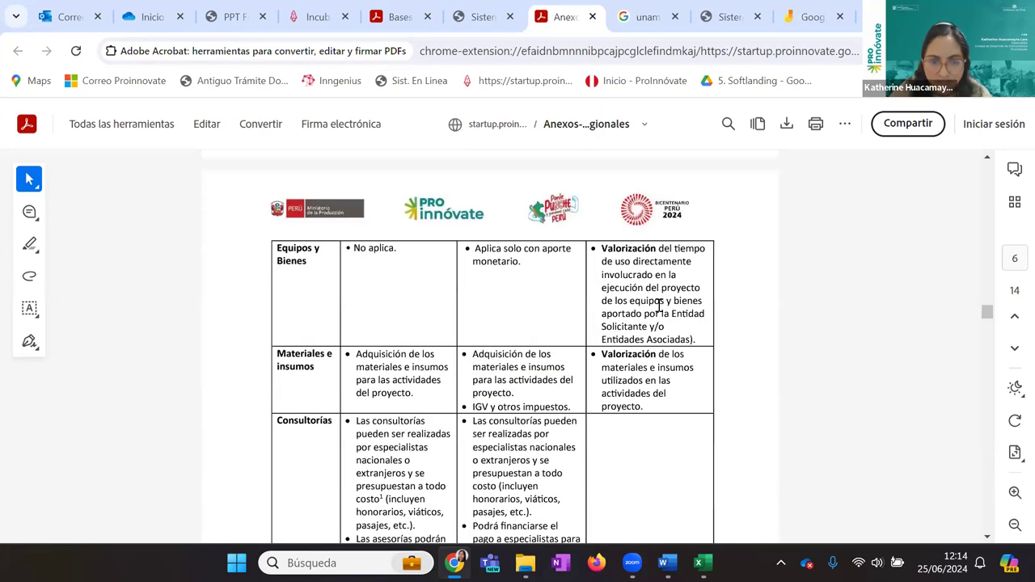
scroll(562, 374, "down", 3)
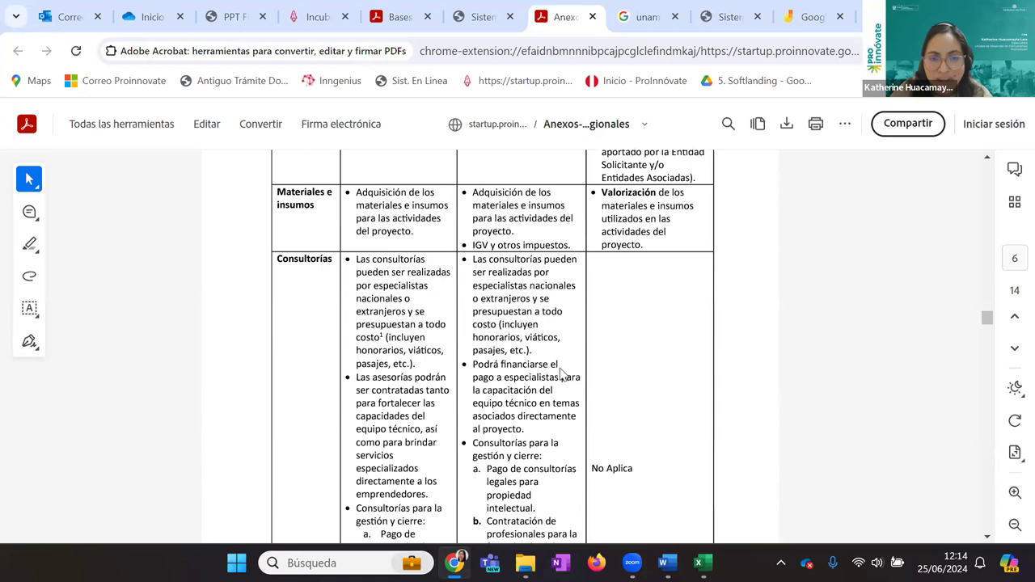
scroll(562, 373, "down", 6)
scroll(562, 374, "down", 6)
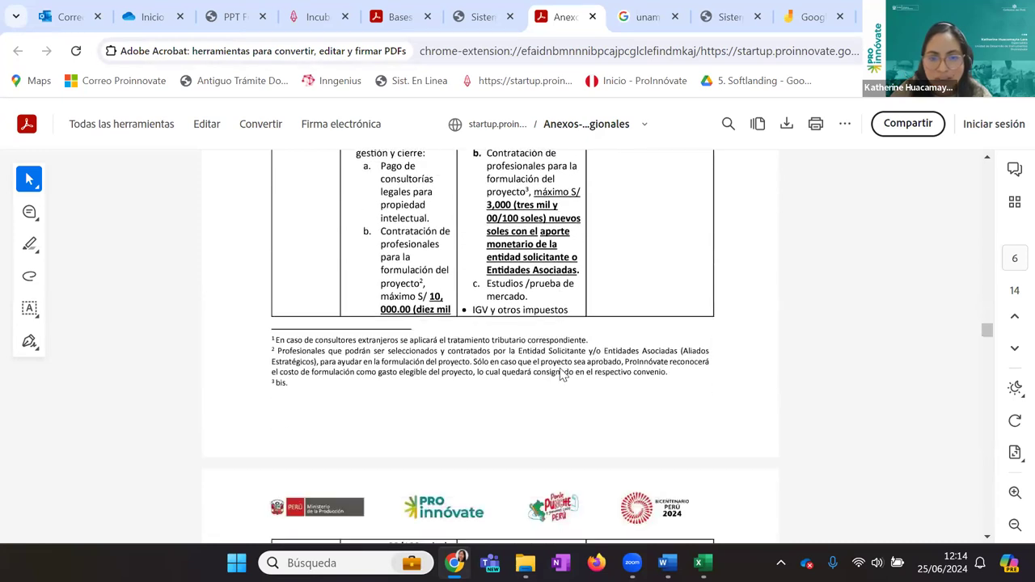
scroll(495, 468, "up", 6)
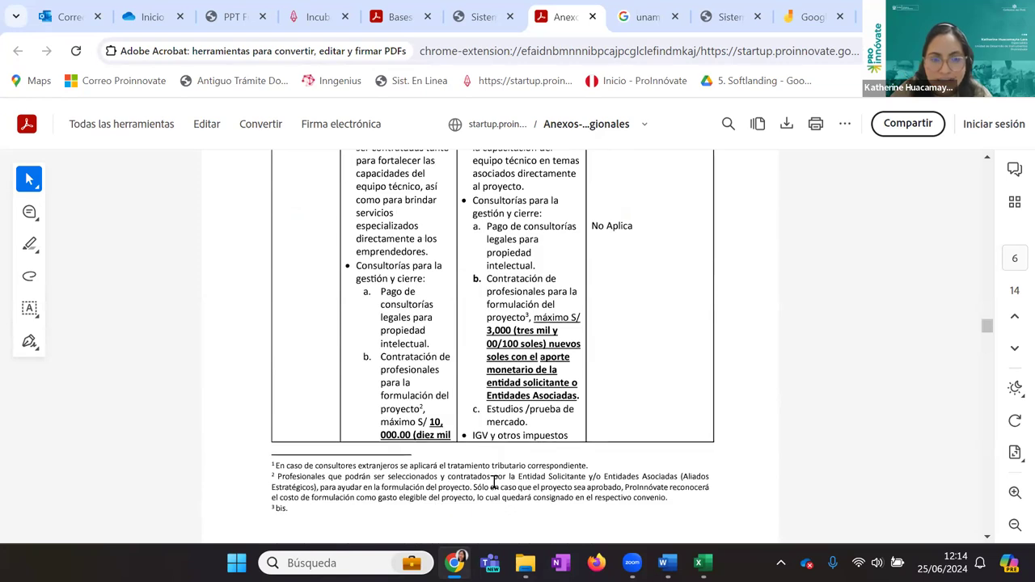
key("ctrl+shift+Tab")
scroll(434, 406, "down", 2)
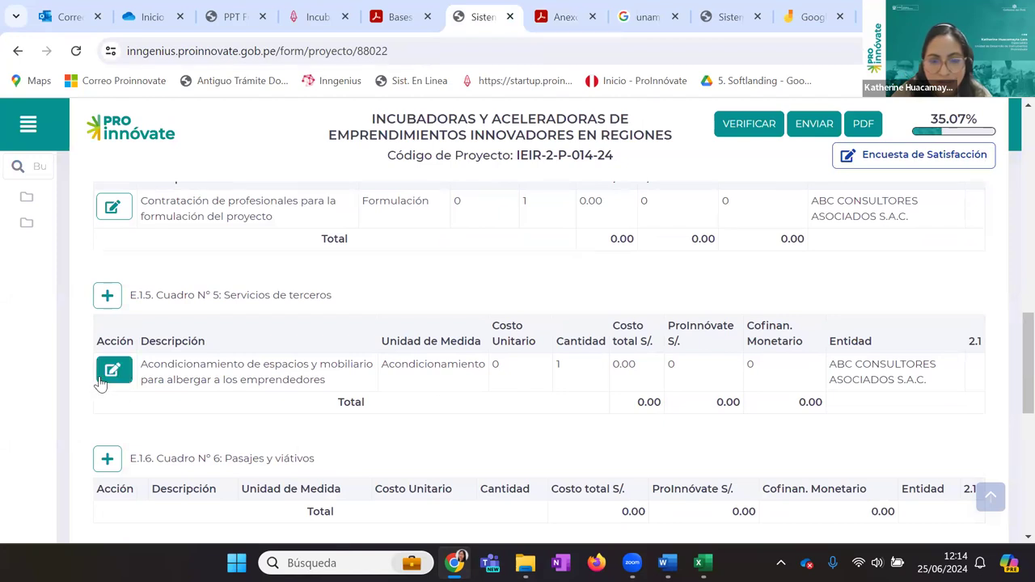
scroll(579, 347, "up", 2)
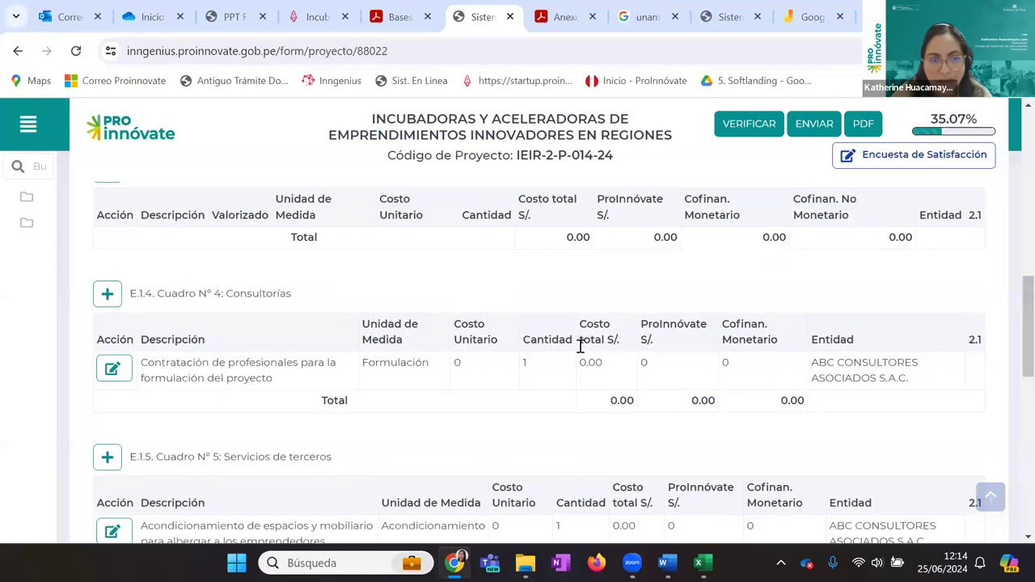
left_click(113, 369)
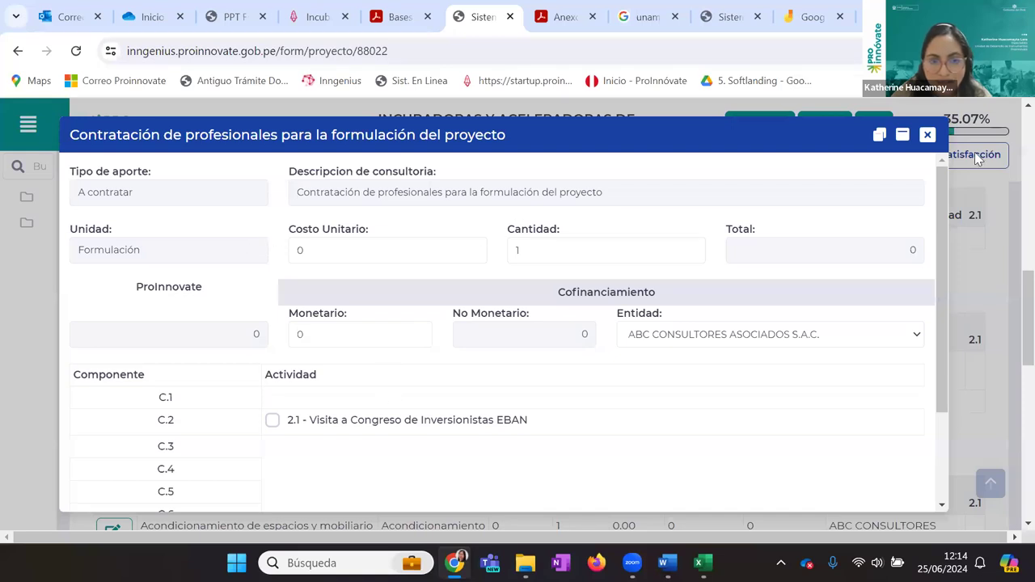
left_click(927, 134)
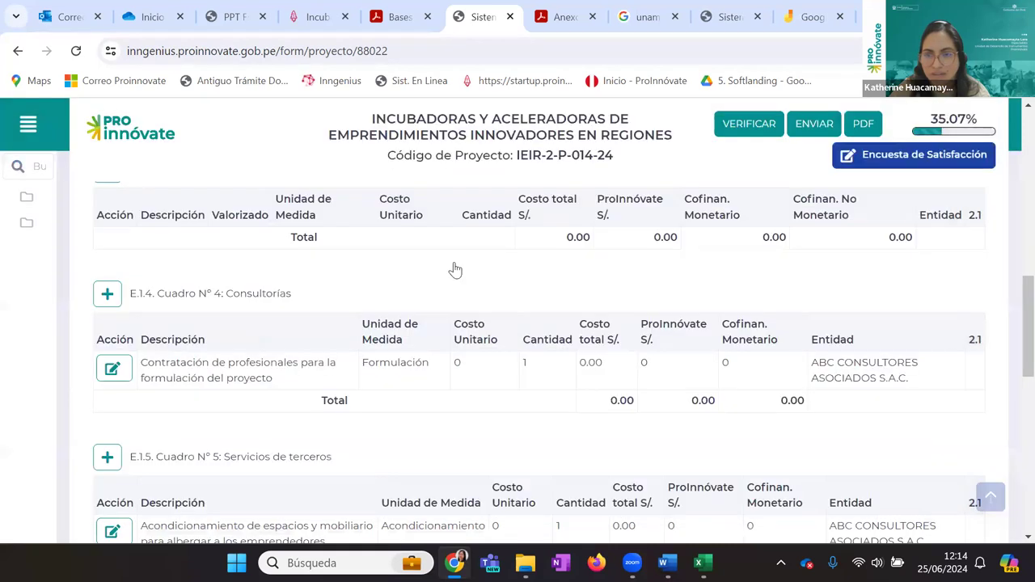
scroll(70, 377, "down", 2)
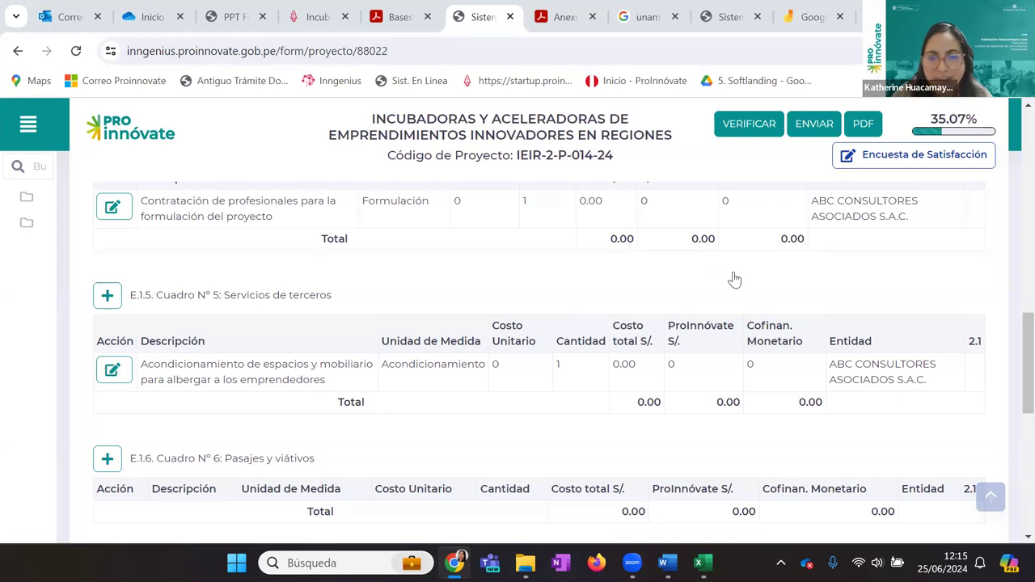
scroll(202, 341, "down", 2)
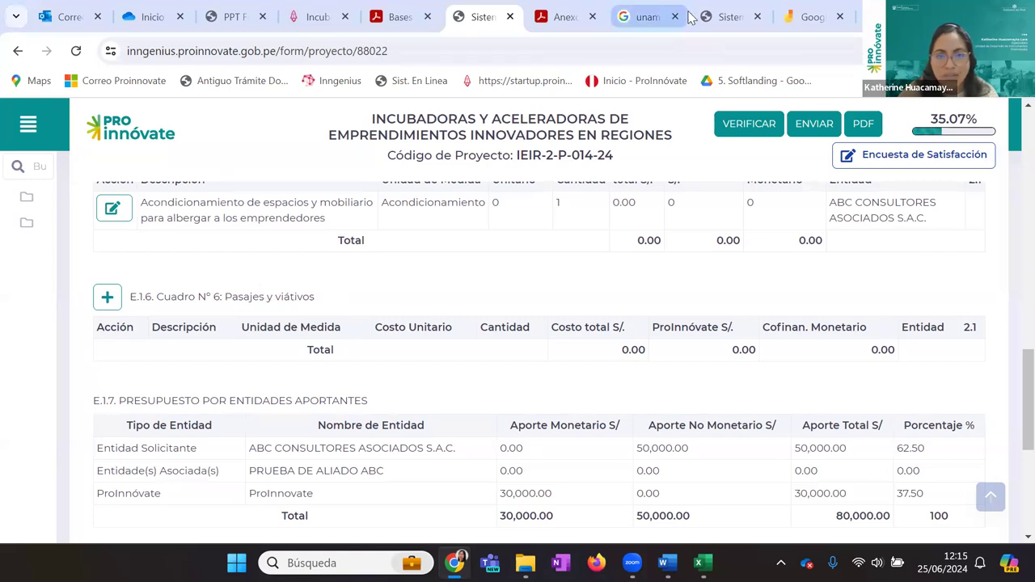
Start a new E.1.6 entry: Viáticos for Eventos de Capacitacion in América del Sur
left_click(99, 303)
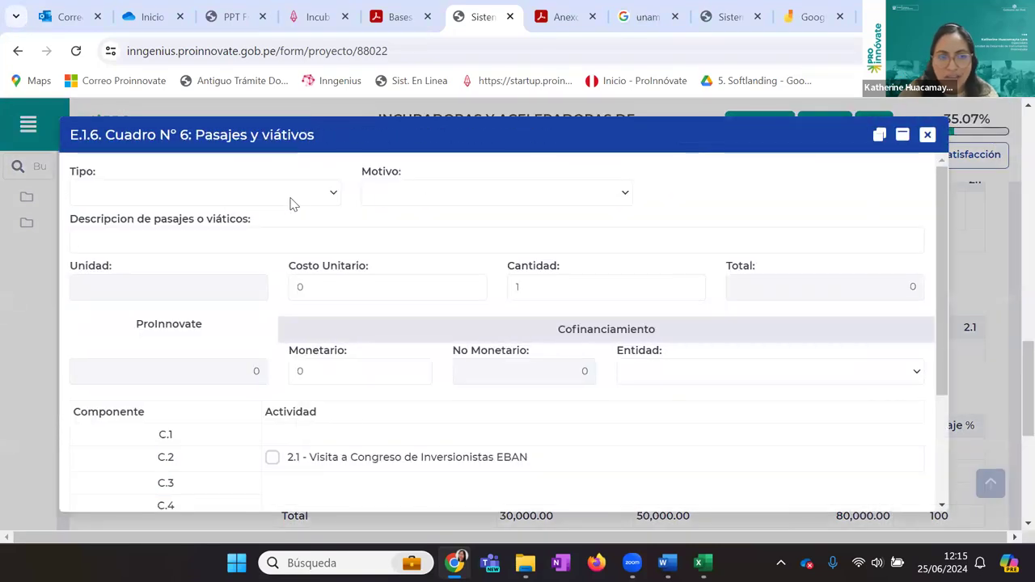
left_click(288, 196)
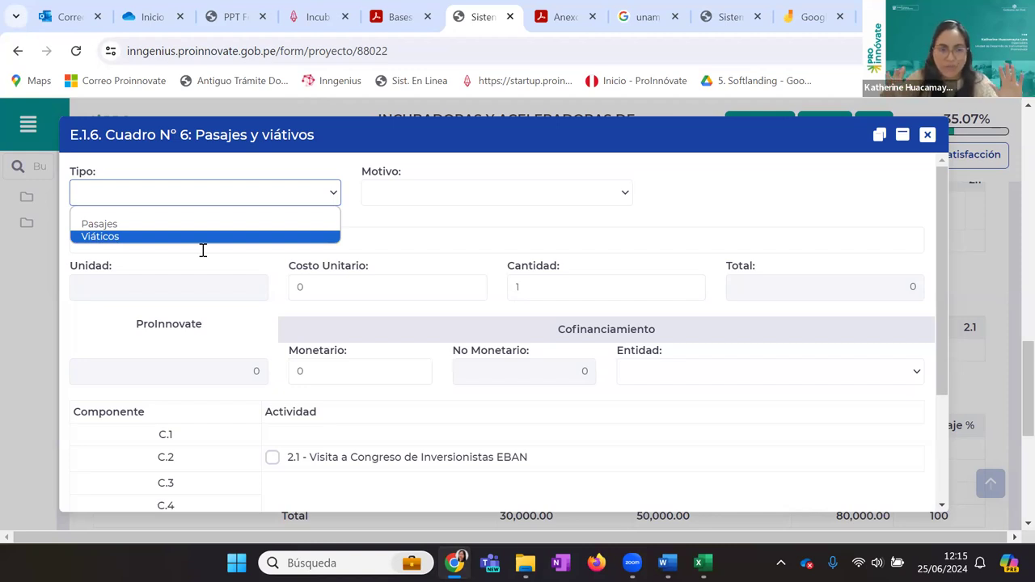
key("Escape")
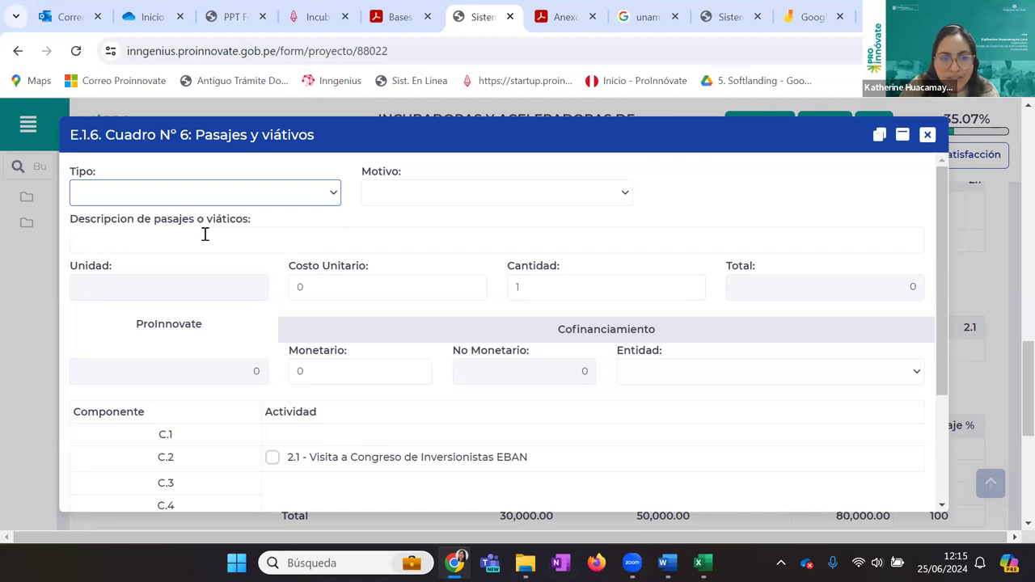
left_click(398, 192)
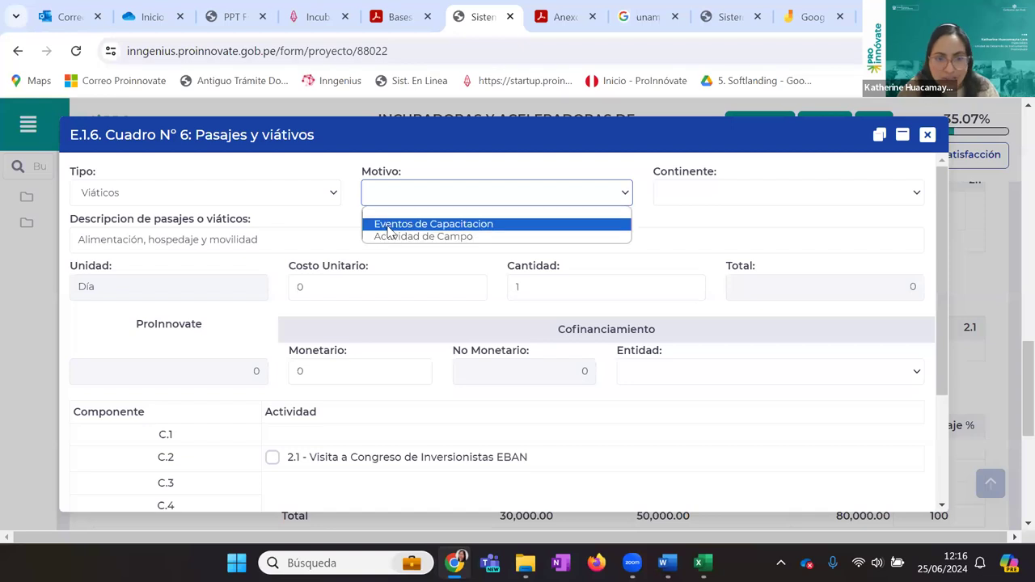
left_click(389, 229)
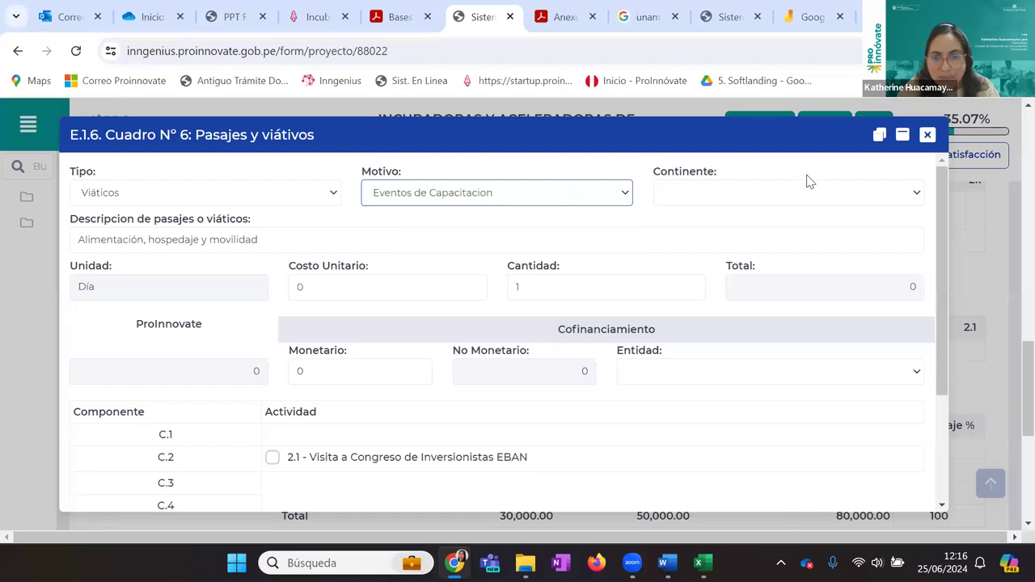
left_click(792, 201)
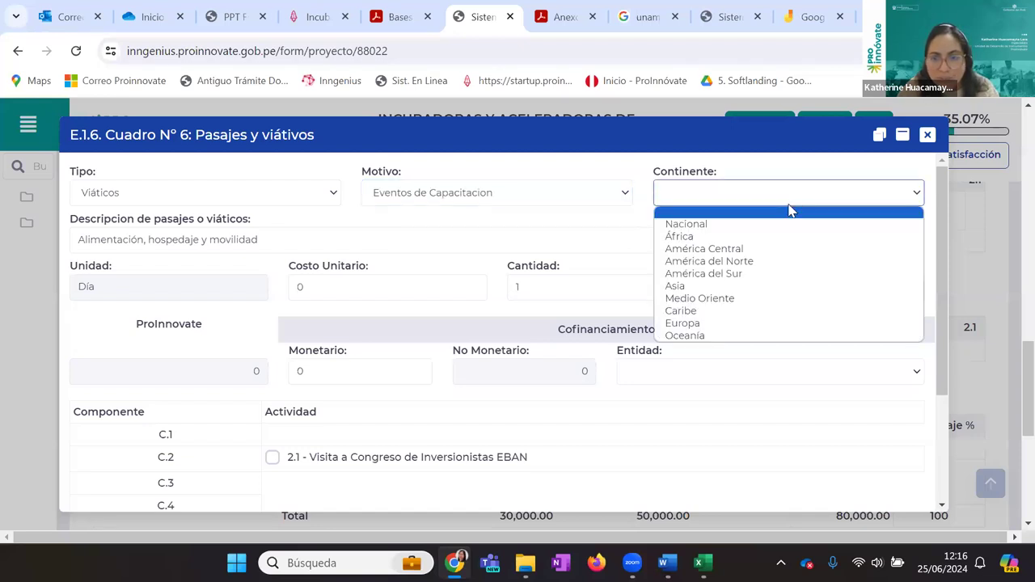
left_click(759, 274)
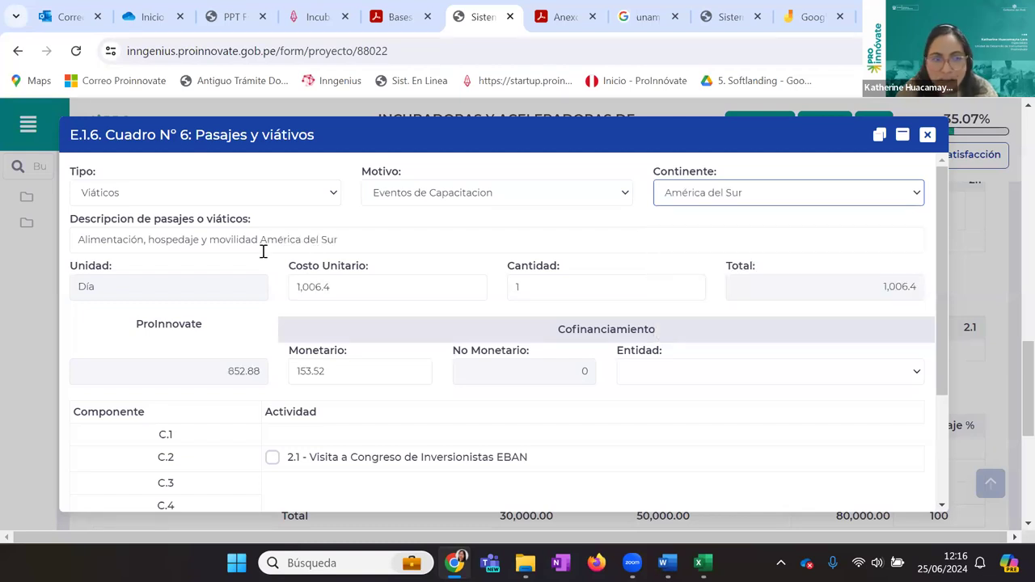
Check the auto-filled description and set ABC CONSULTORES ASOCIADOS S.A.C. as co-financing entity
left_click(248, 251)
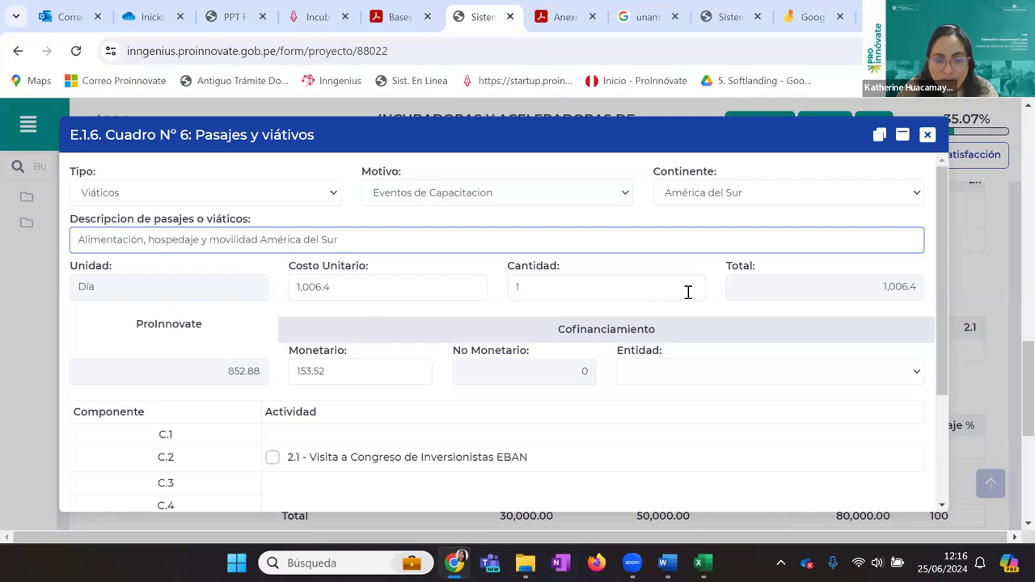
scroll(454, 329, "down", 1)
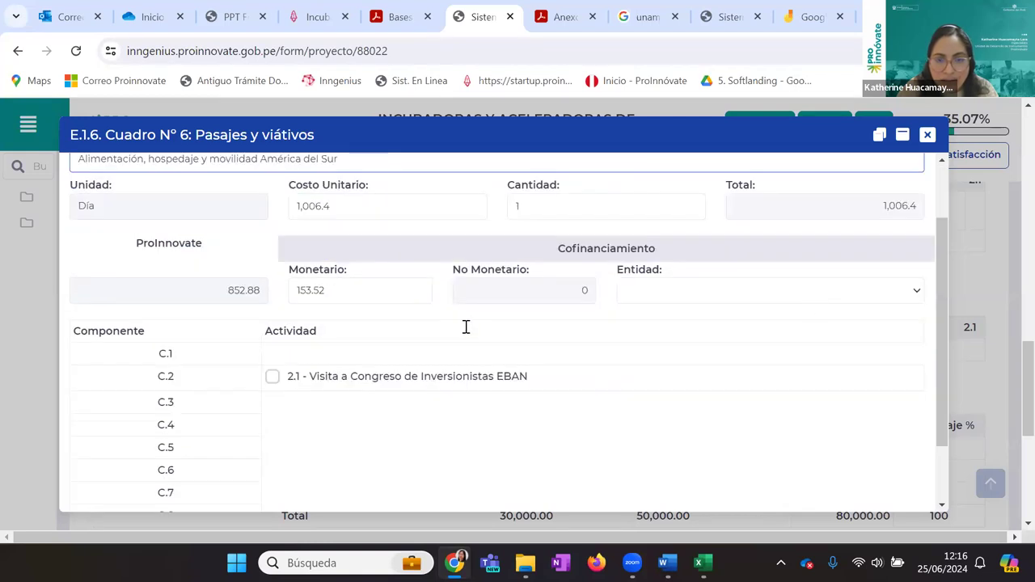
left_click(810, 291)
left_click(768, 324)
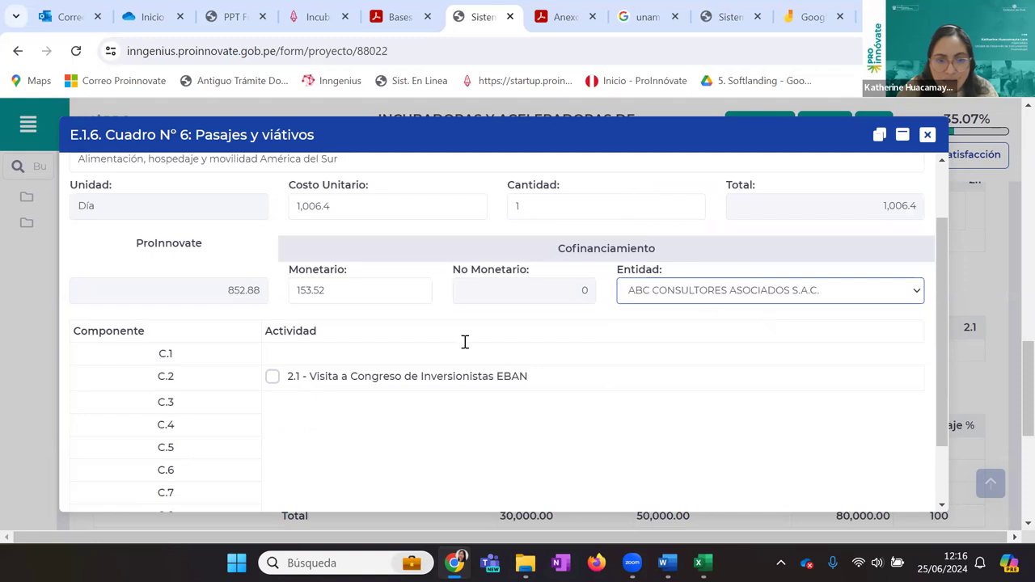
scroll(461, 386, "up", 1)
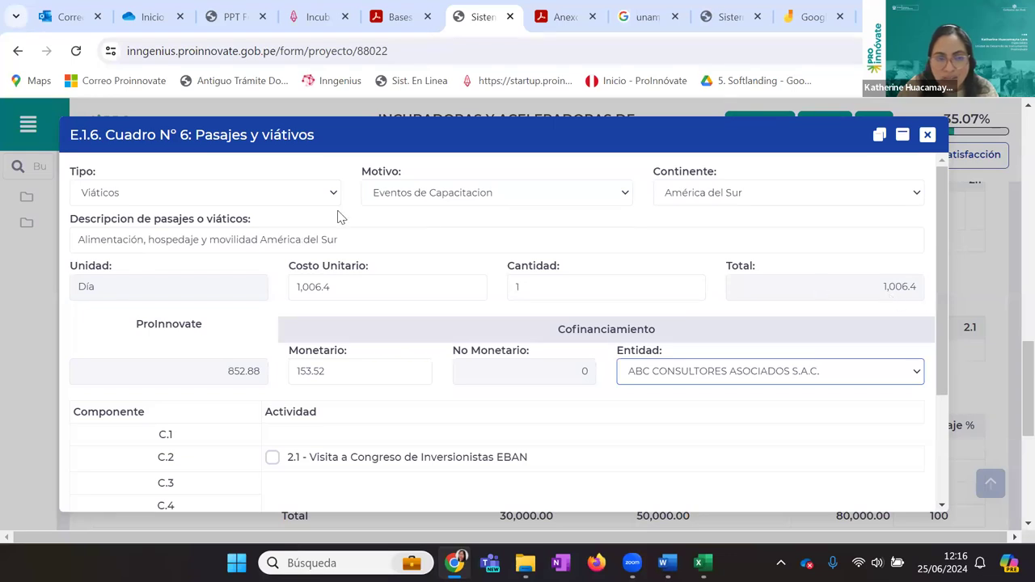
Change the entry to Pasajes for Actividad de Campo, described 'PASAJE A MONTERREY MEXICO'
left_click(282, 191)
left_click(247, 225)
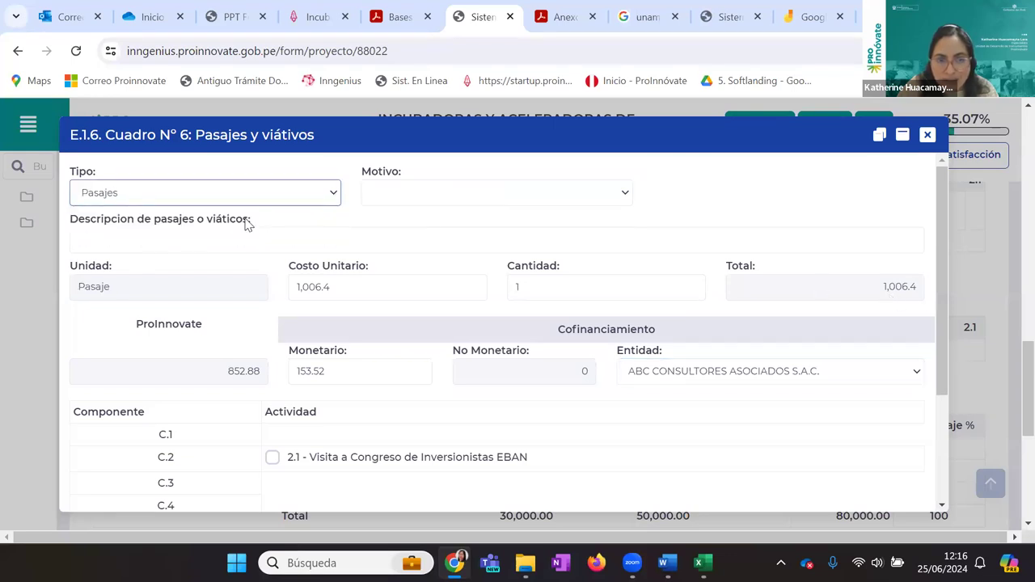
left_click(490, 199)
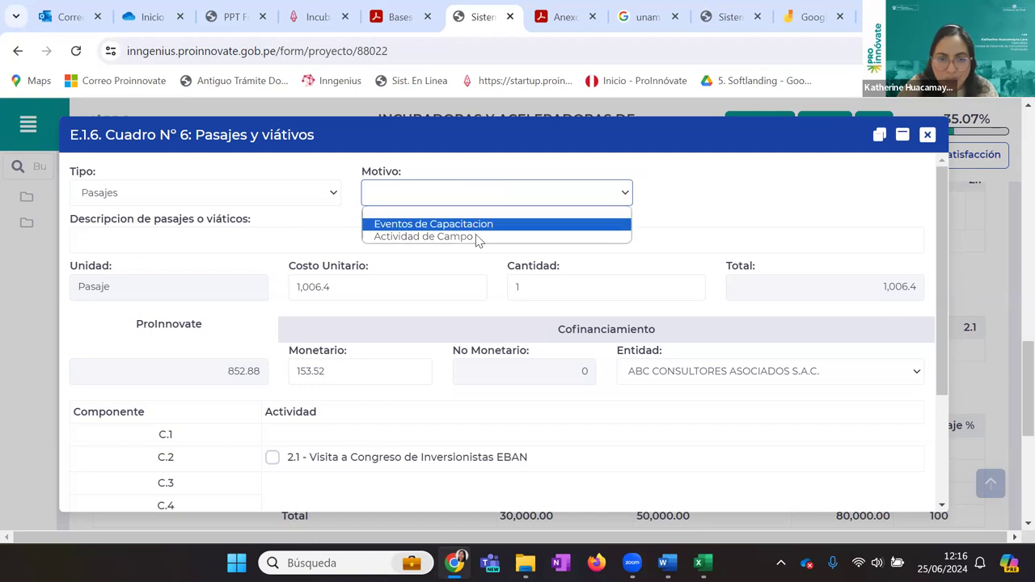
left_click(476, 237)
left_click(455, 244)
type("PASAJE A MONTERREY MEXICO")
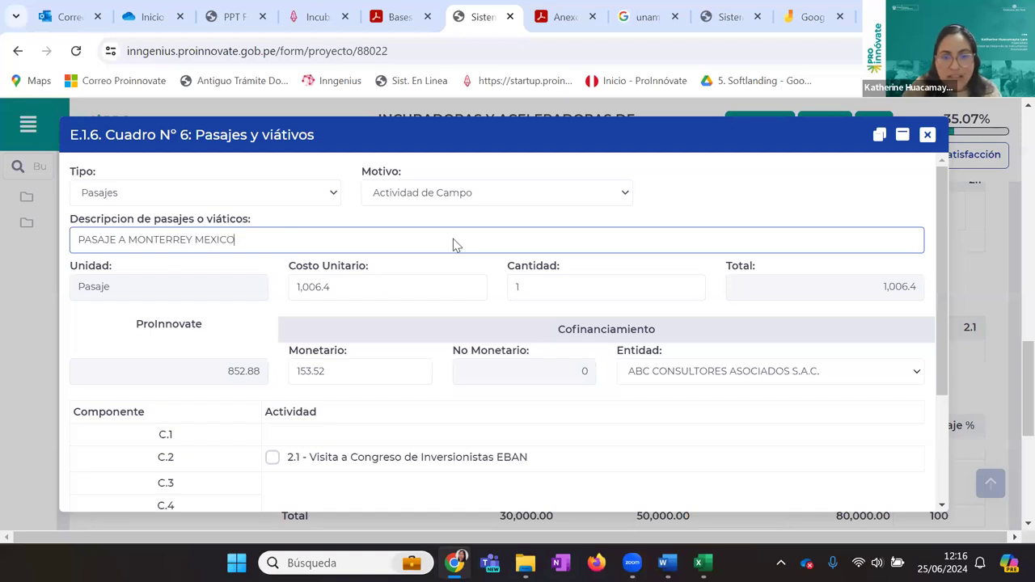
scroll(537, 265, "down", 2)
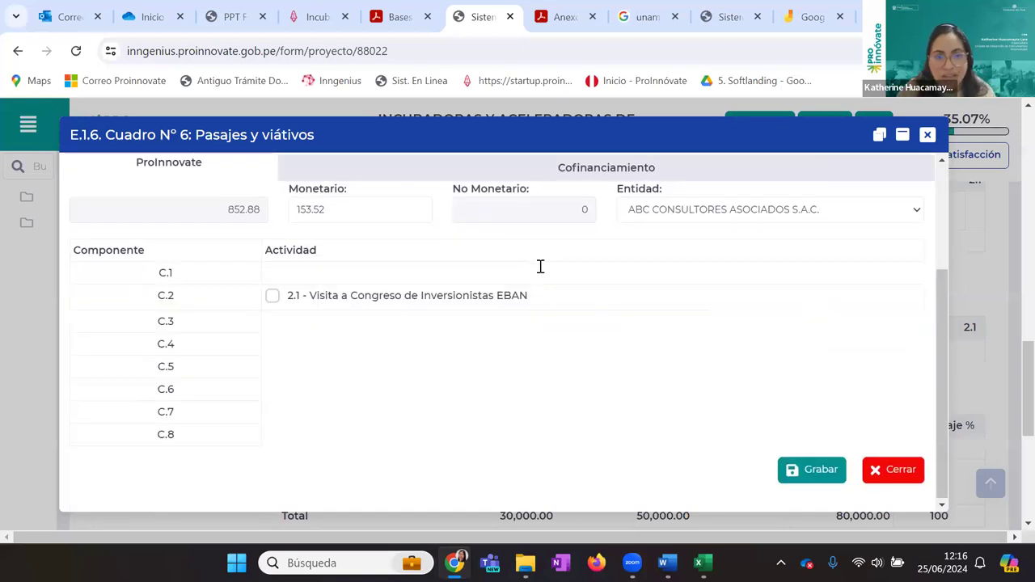
scroll(540, 266, "up", 2)
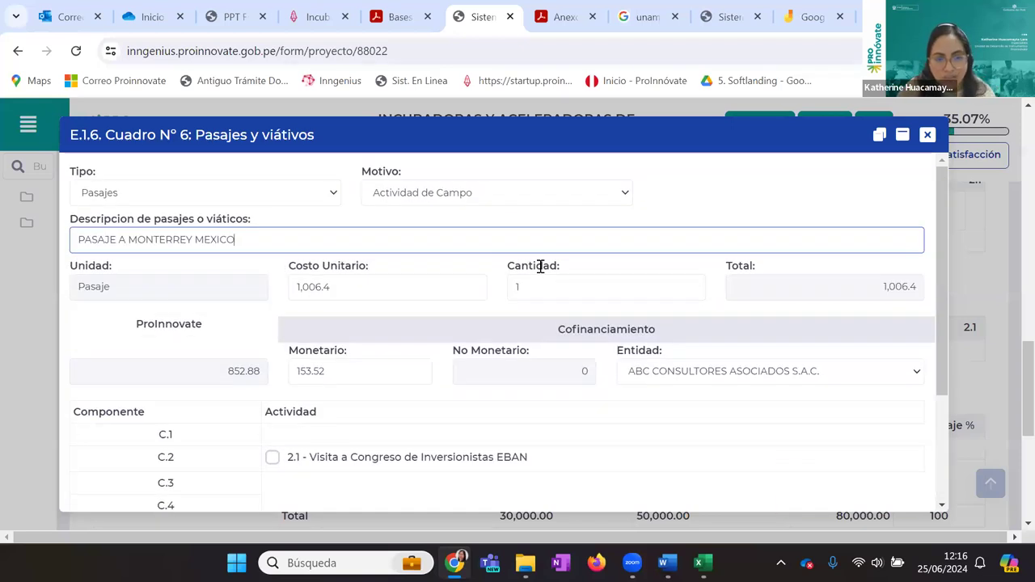
Set Costo Unitario to 1500 and the monetary co-financing to 500
key("Tab")
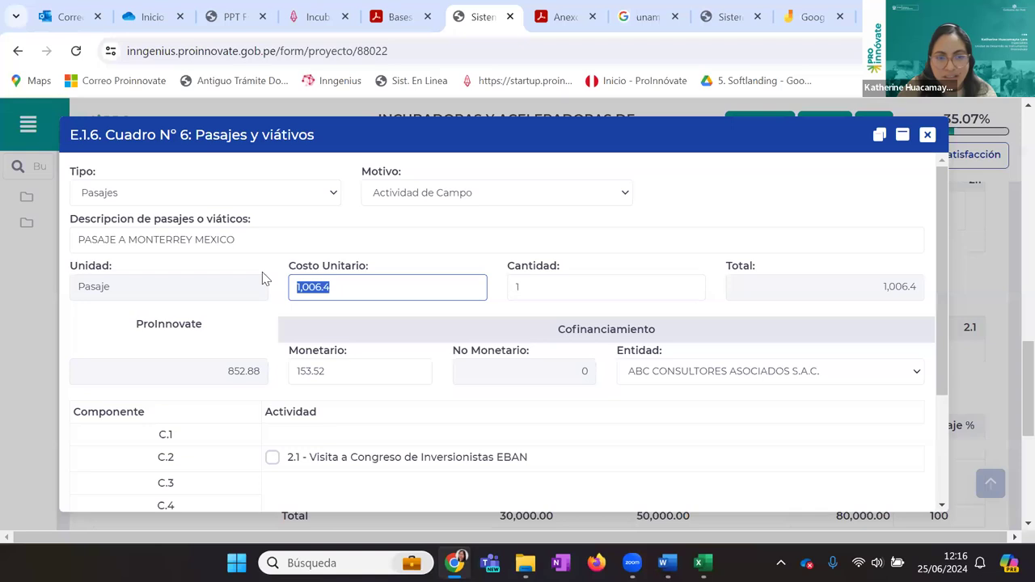
type("1500")
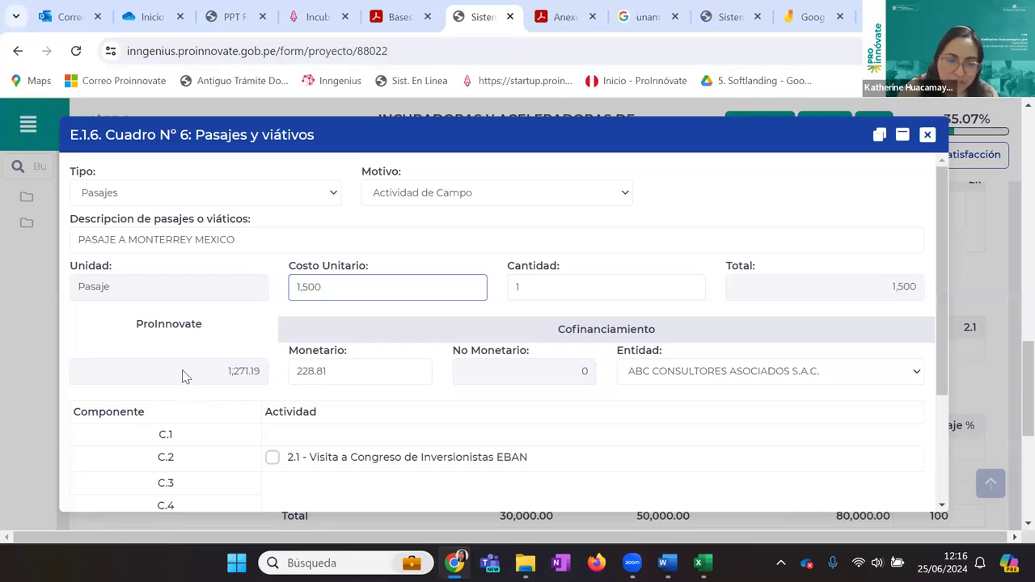
left_click(367, 379)
type("0")
key("Tab")
left_click(325, 371)
left_click_drag(325, 370, 296, 371)
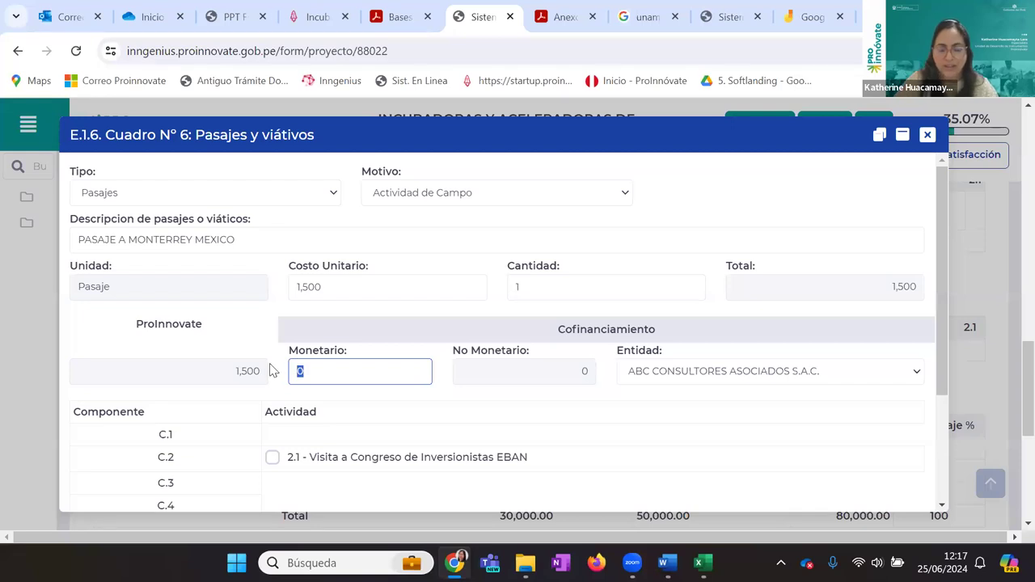
type("500")
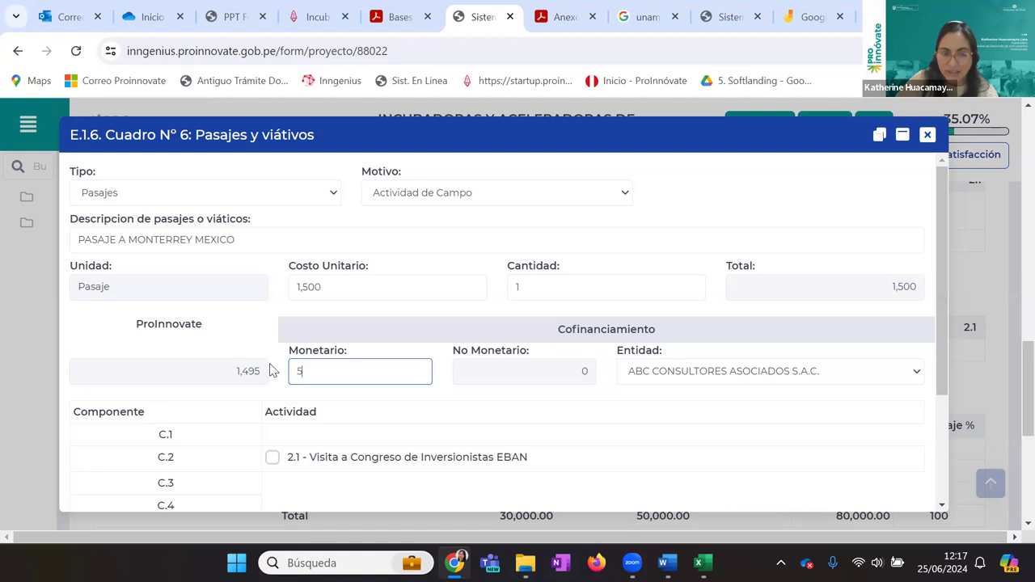
left_click(392, 114)
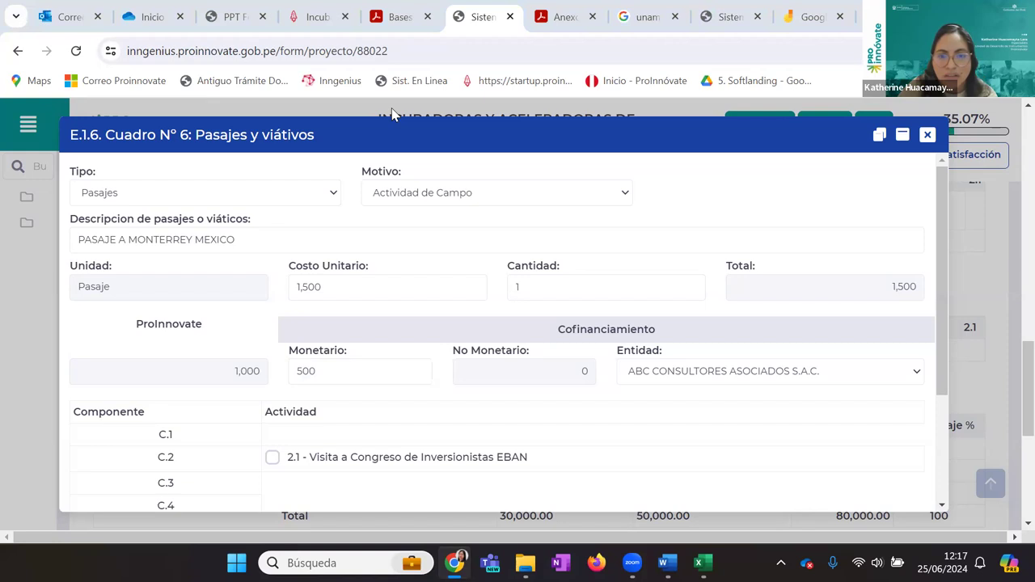
Close the ticket entry without saving it
scroll(393, 112, "down", 2)
left_click(903, 480)
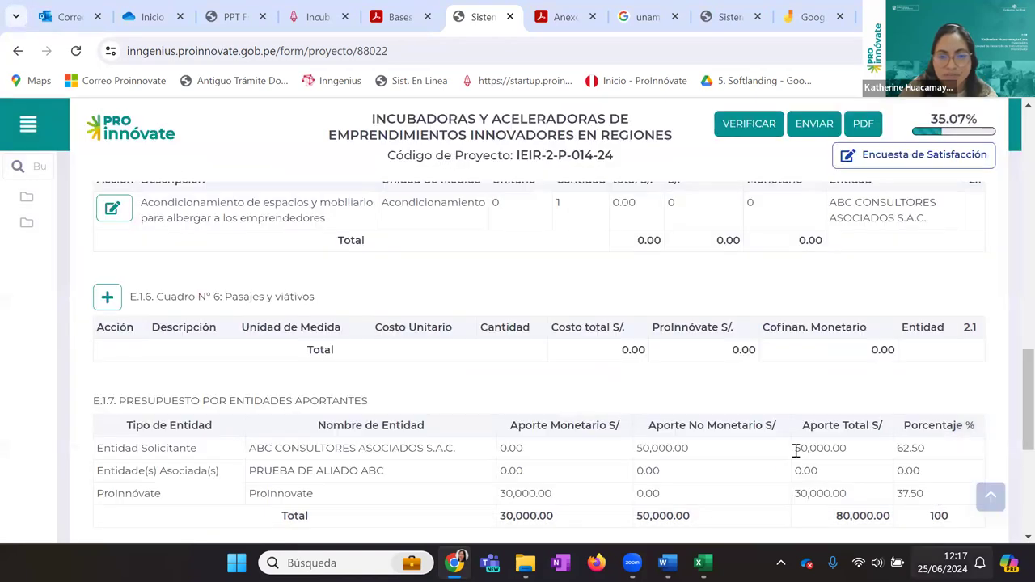
scroll(560, 129, "down", 2)
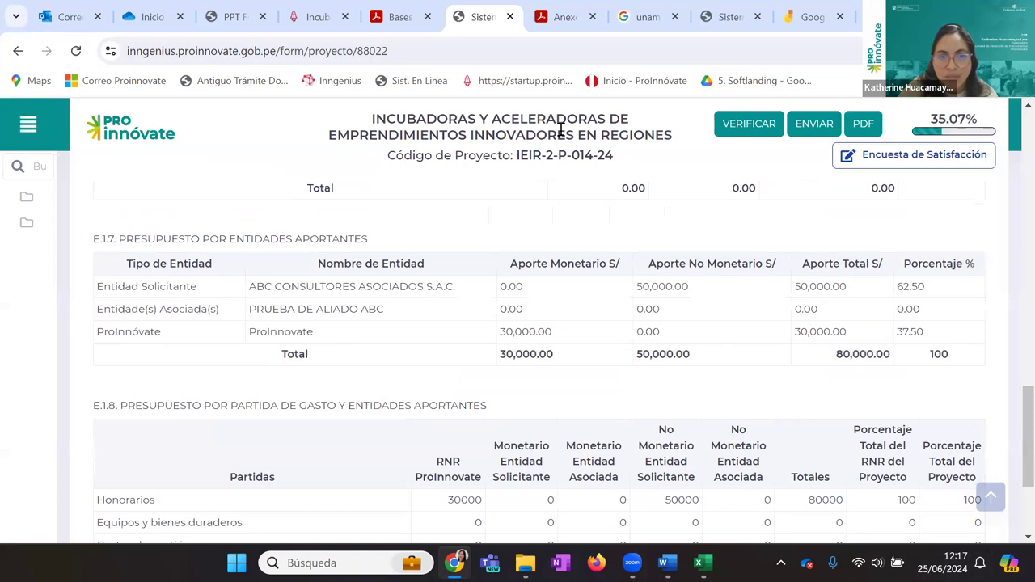